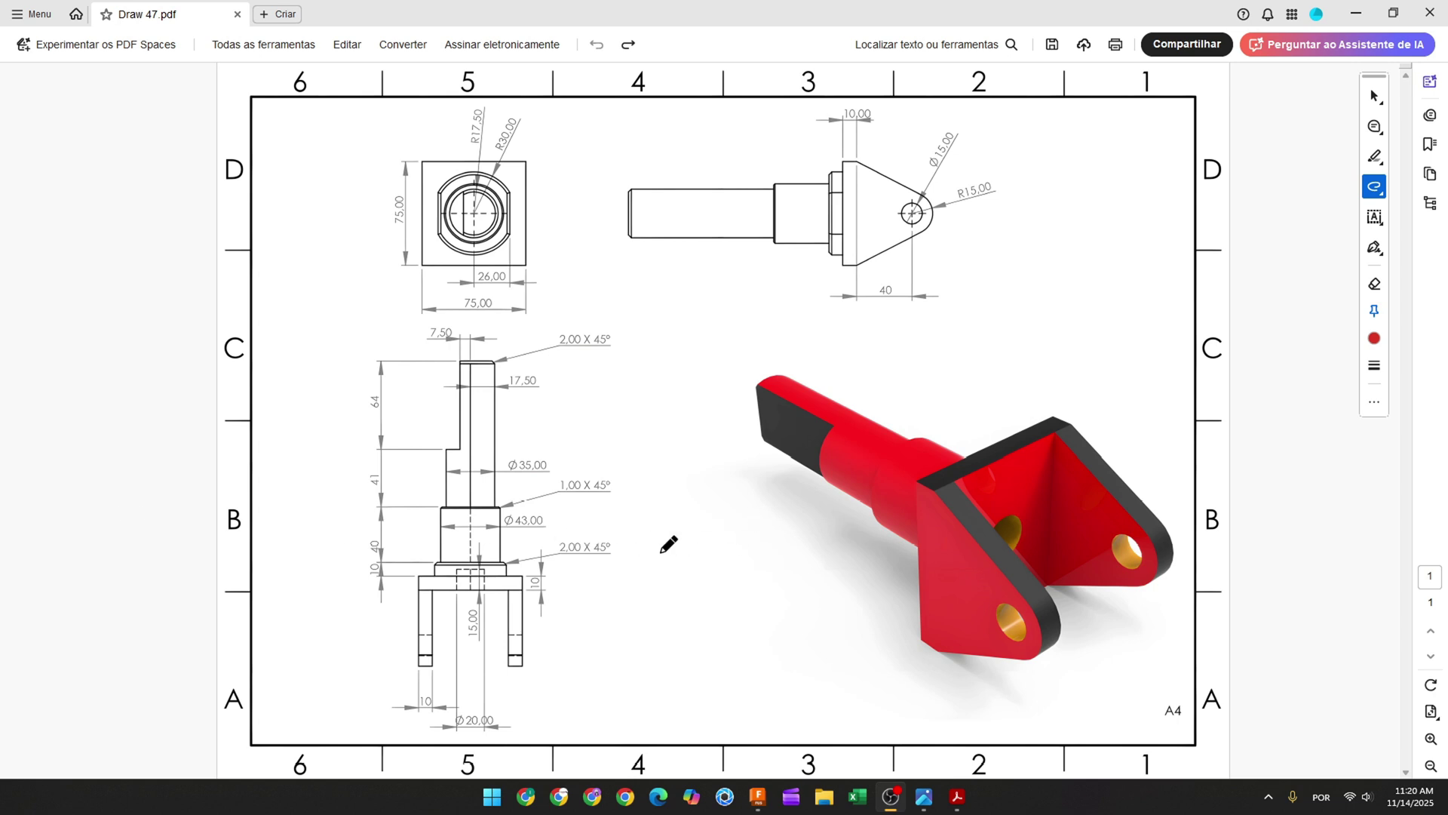
# Draw red arrows pointing at the rendered part and the shaft view on the PDF
pyautogui.moveTo(661, 552)
pyautogui.mouseDown()
pyautogui.moveTo(764, 536)
pyautogui.moveTo(784, 548)
pyautogui.moveTo(761, 567)
pyautogui.mouseUp()
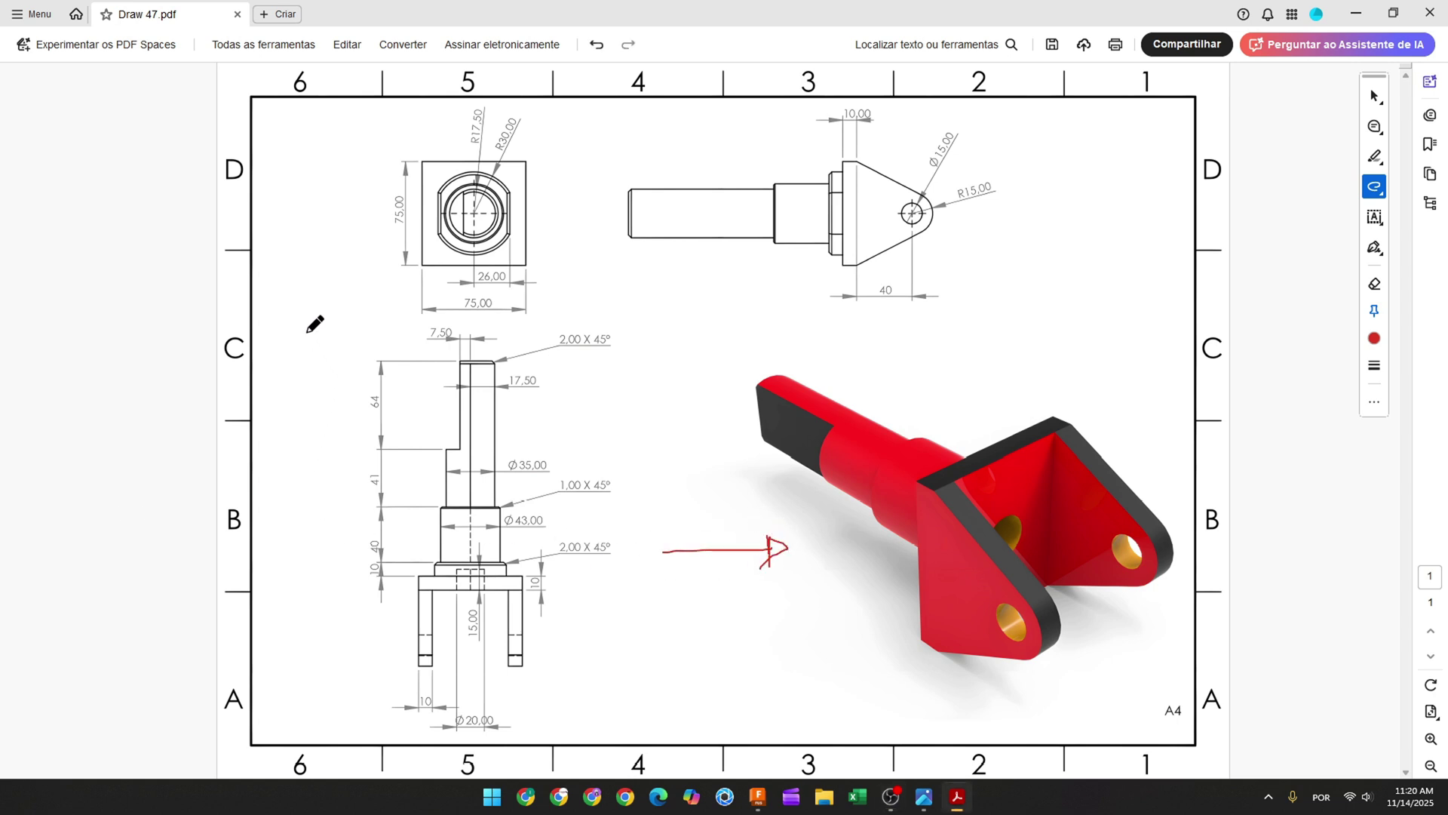
pyautogui.moveTo(307, 332); pyautogui.dragTo(357, 397)
pyautogui.keyDown('ctrl'); pyautogui.scroll(2, 341, 461); pyautogui.keyUp('ctrl')
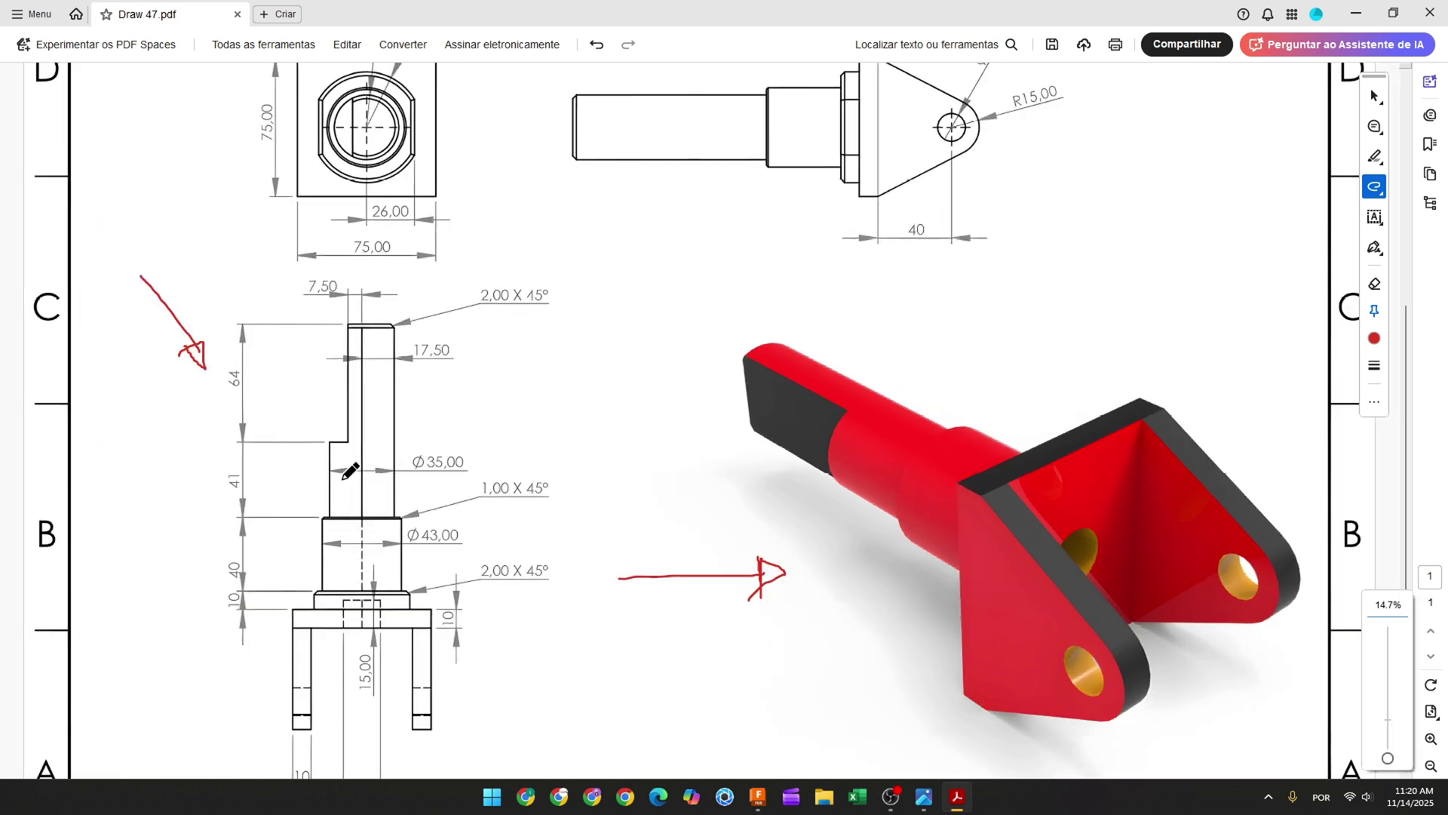
pyautogui.scroll(1, 382, 659)
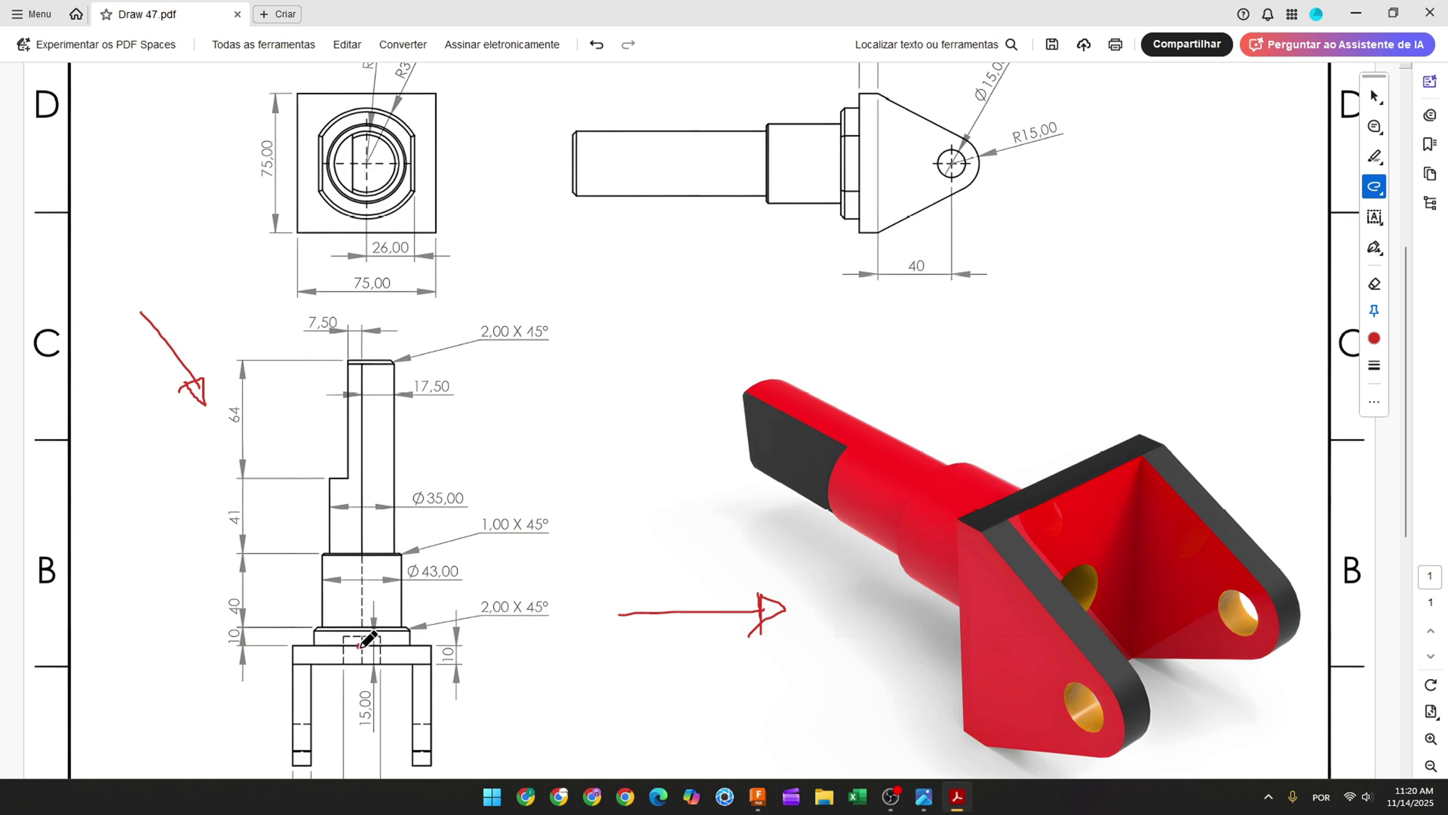
# Trace the shaft's outline in red, note the 155 length, and bring up the empty Fusion design
pyautogui.moveTo(361, 645); pyautogui.dragTo(370, 362)
pyautogui.moveTo(124, 476)
pyautogui.mouseDown()
pyautogui.moveTo(125, 504)
pyautogui.moveTo(156, 479)
pyautogui.mouseUp()
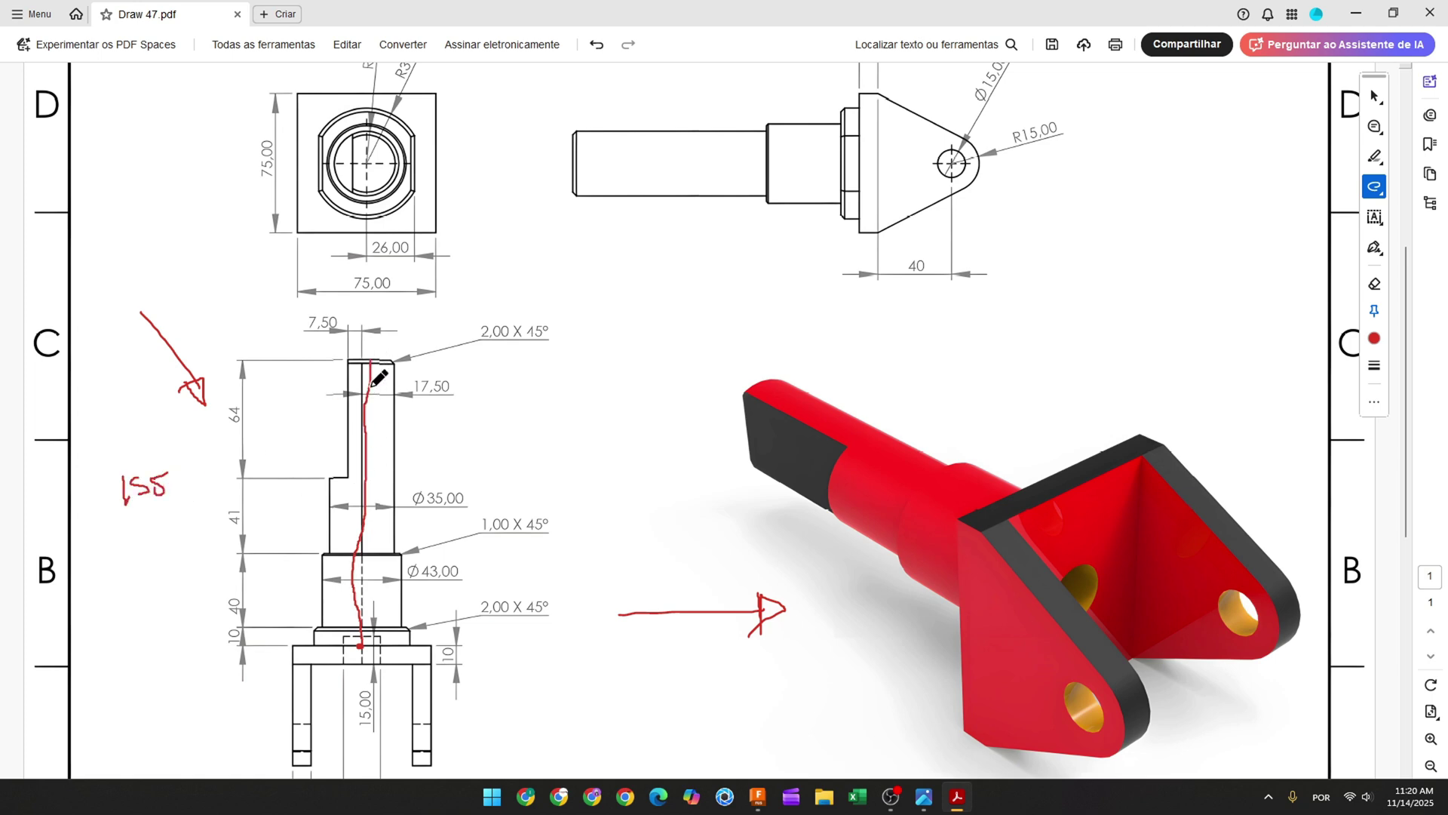
pyautogui.moveTo(363, 360)
pyautogui.mouseDown()
pyautogui.moveTo(394, 362)
pyautogui.moveTo(392, 550)
pyautogui.moveTo(408, 626)
pyautogui.moveTo(360, 646)
pyautogui.mouseUp()
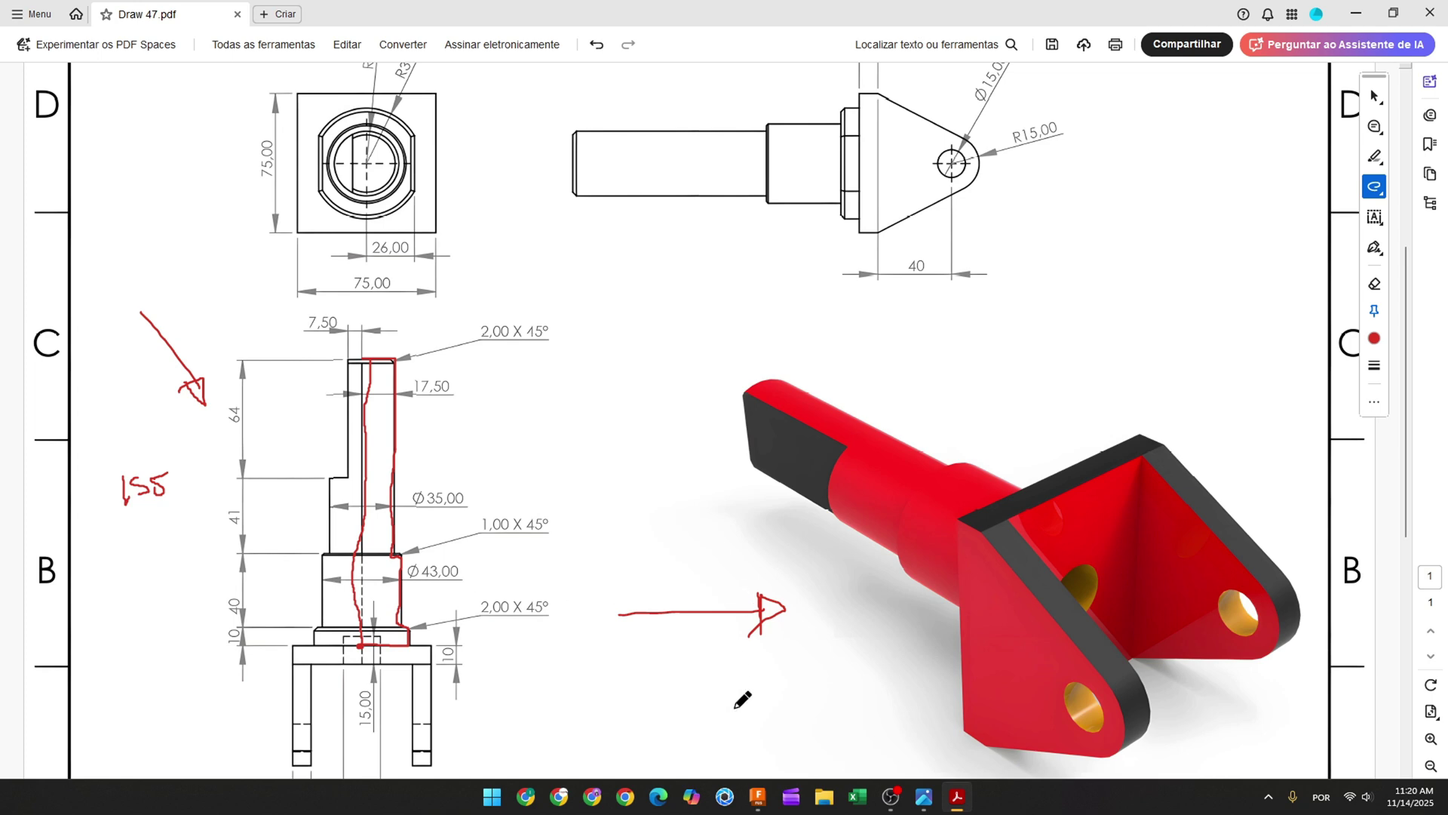
pyautogui.click(759, 804)
# Start a sketch on the XY plane and draw a 155 mm vertical line from the origin
pyautogui.click(114, 73)
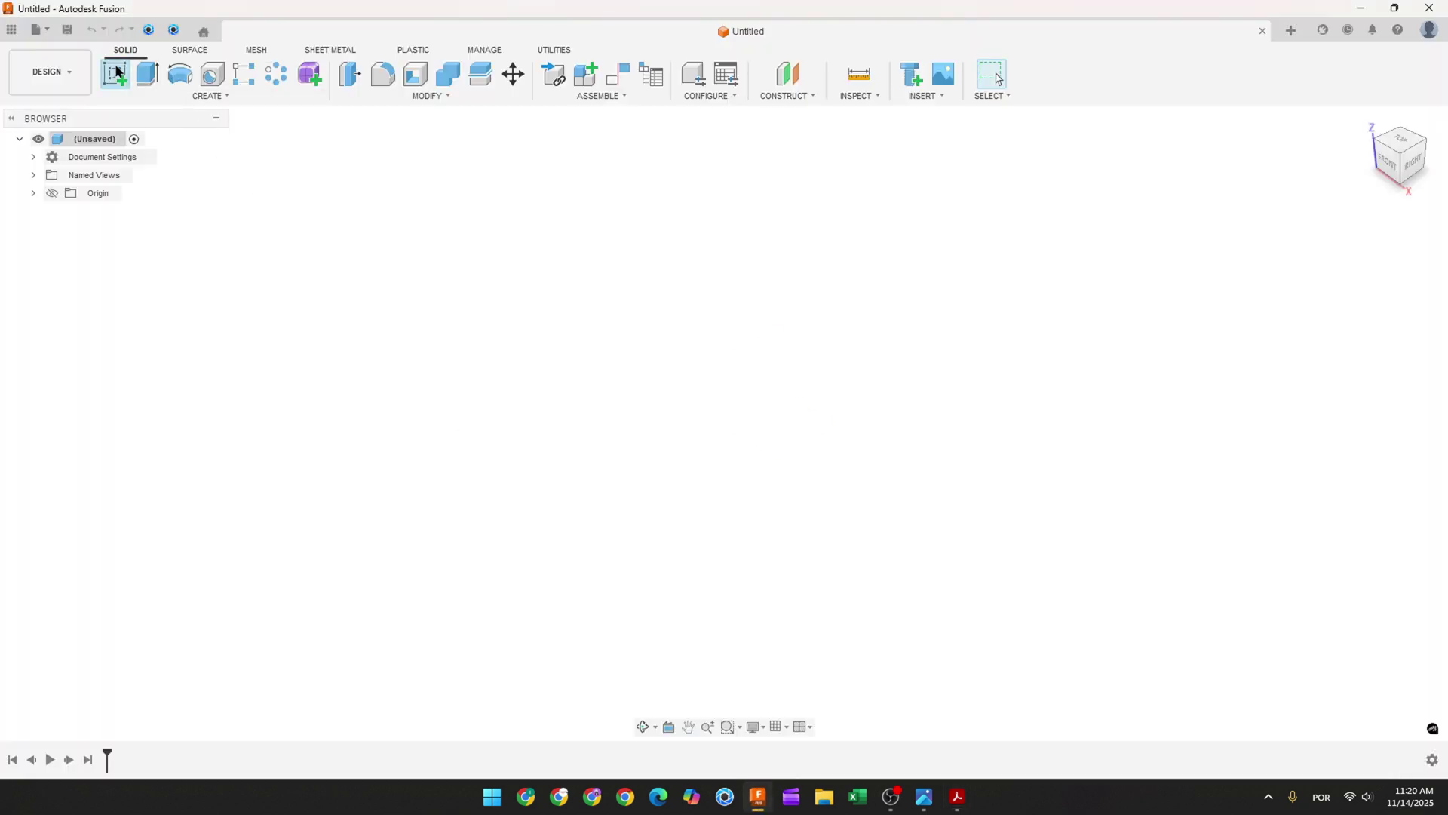
pyautogui.click(788, 418)
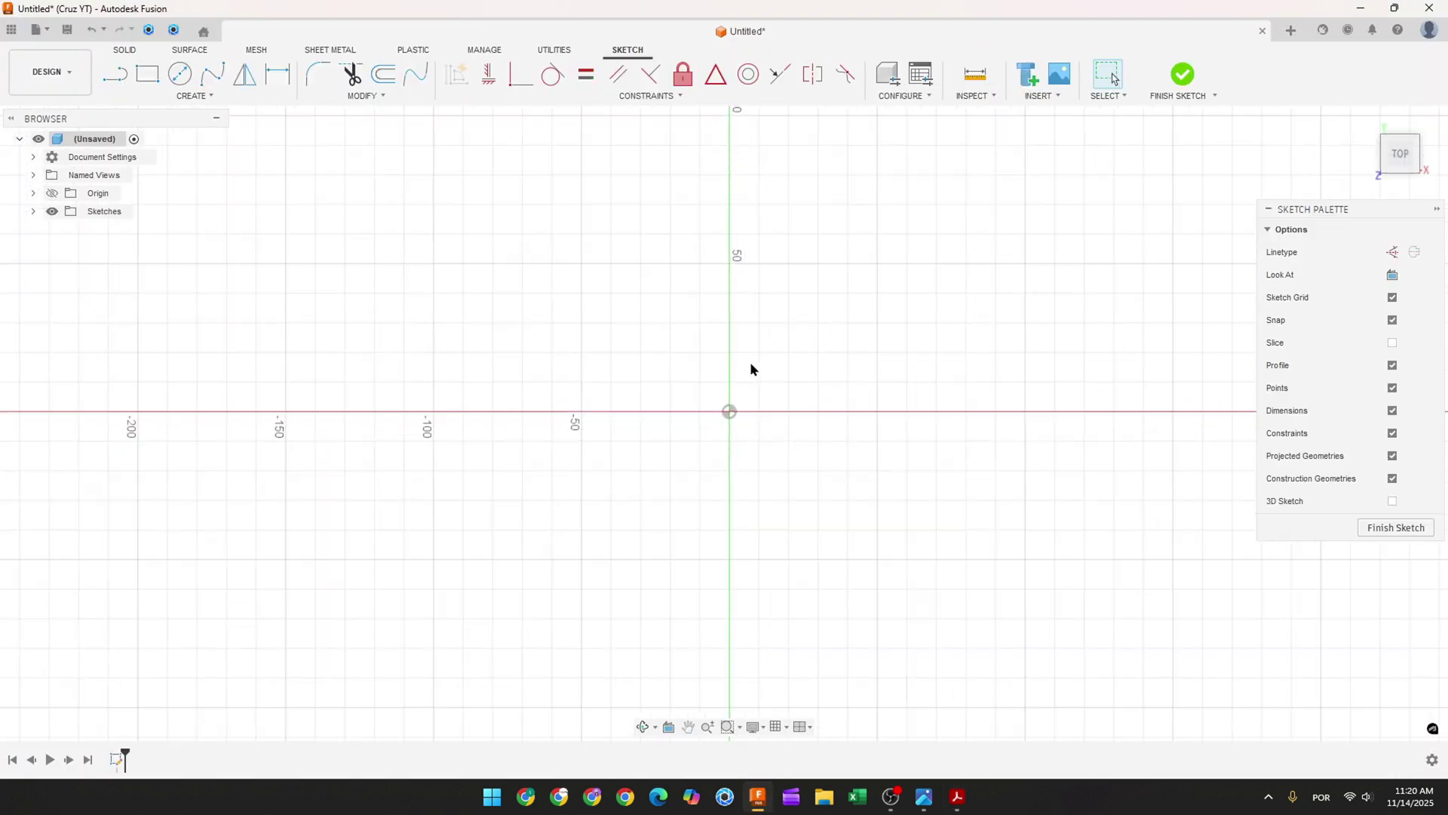
pyautogui.press('l')
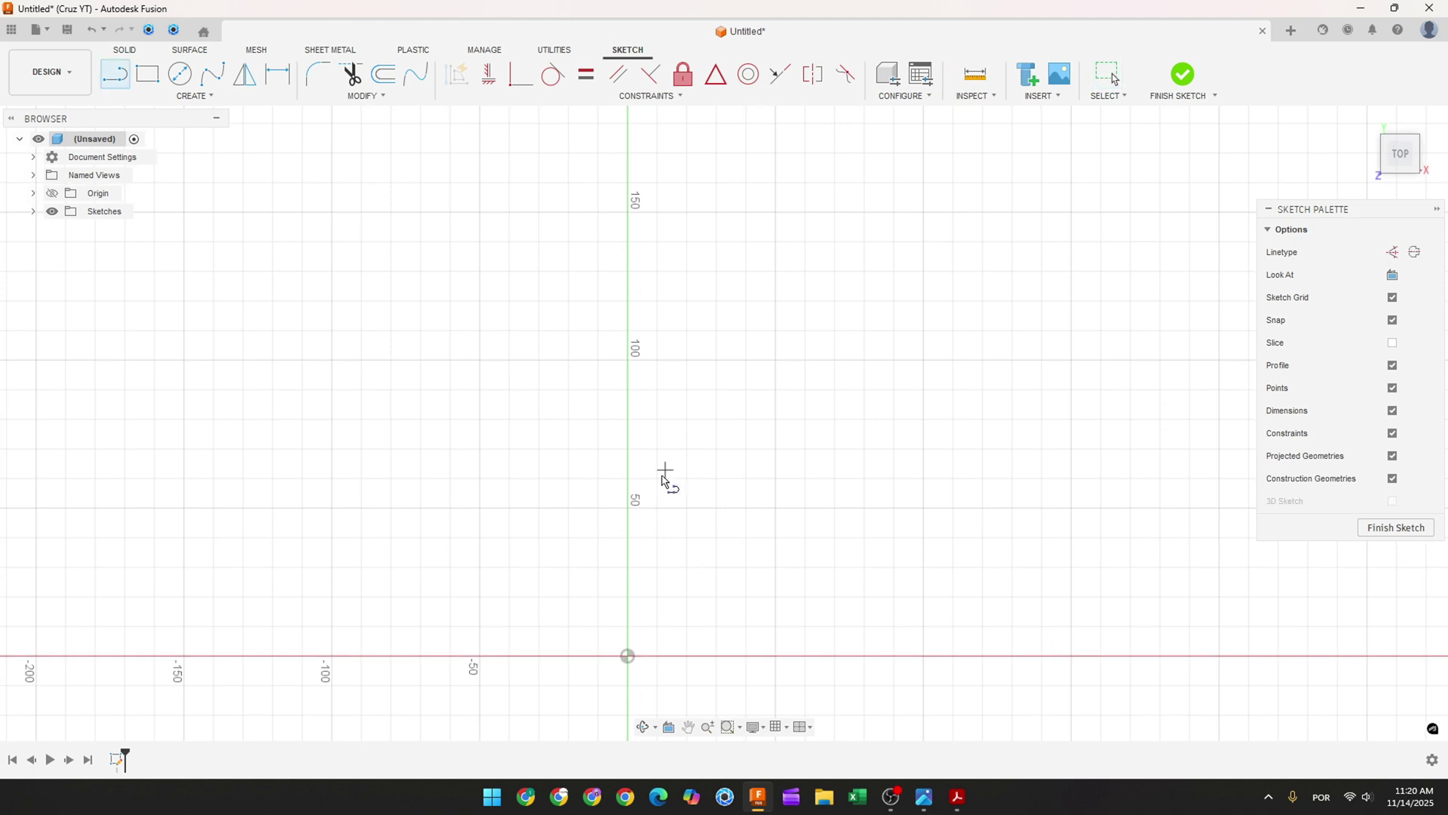
pyautogui.click(627, 656)
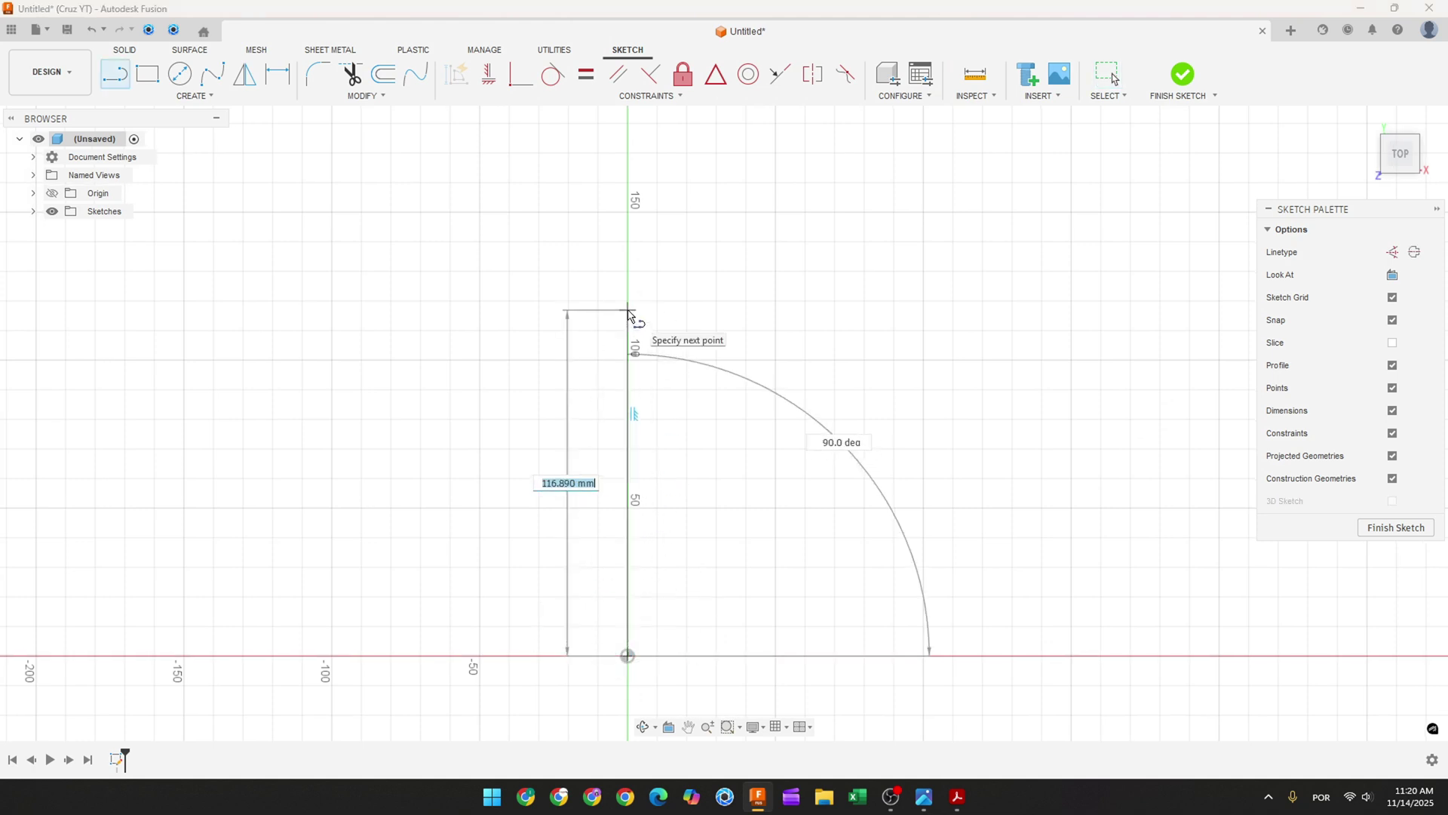
pyautogui.write('155')
pyautogui.press('Return')
pyautogui.press('Escape')
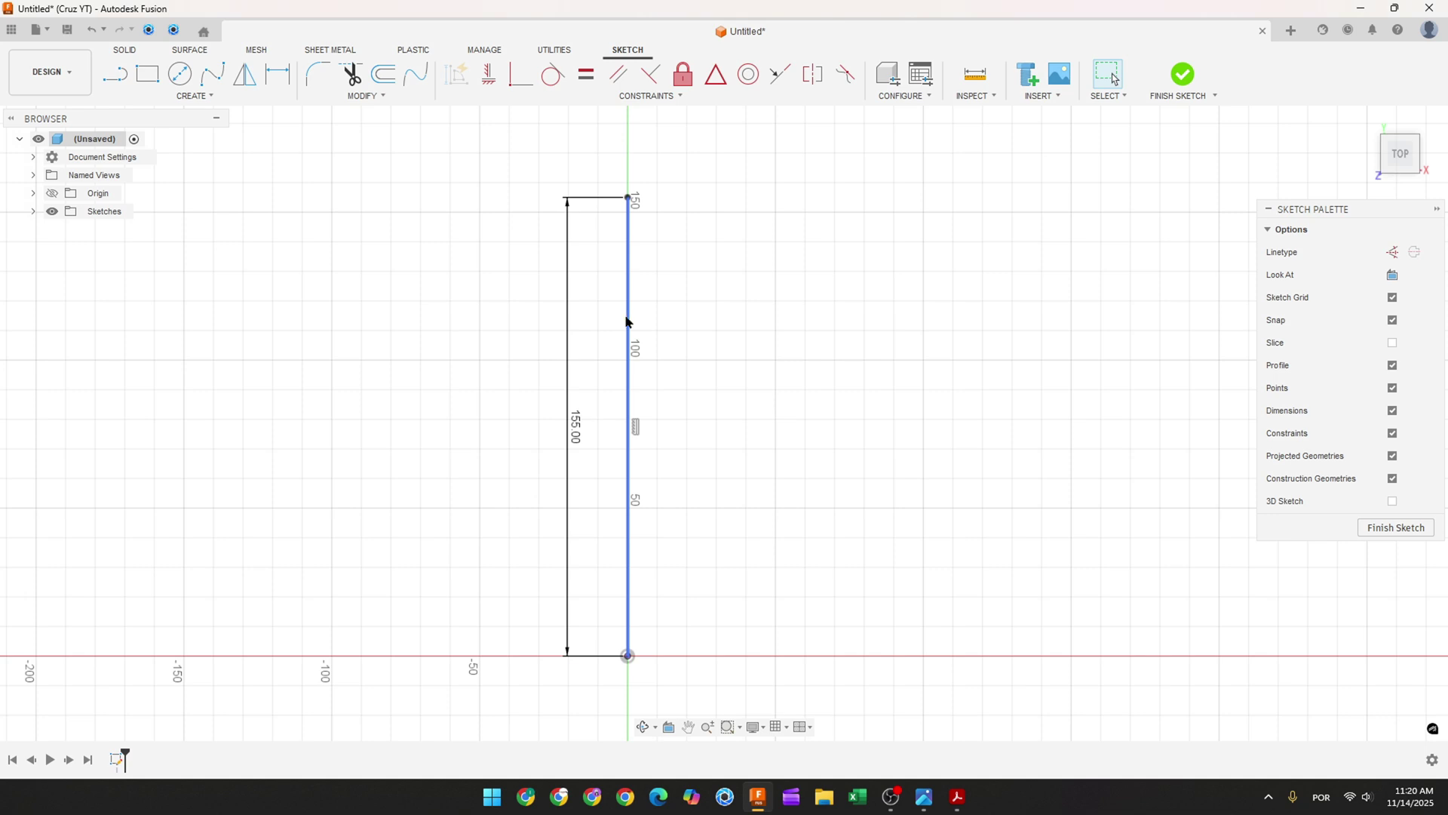
# Move the 155 dimension left, then undo the last red stroke in the PDF
pyautogui.moveTo(576, 432); pyautogui.dragTo(497, 441)
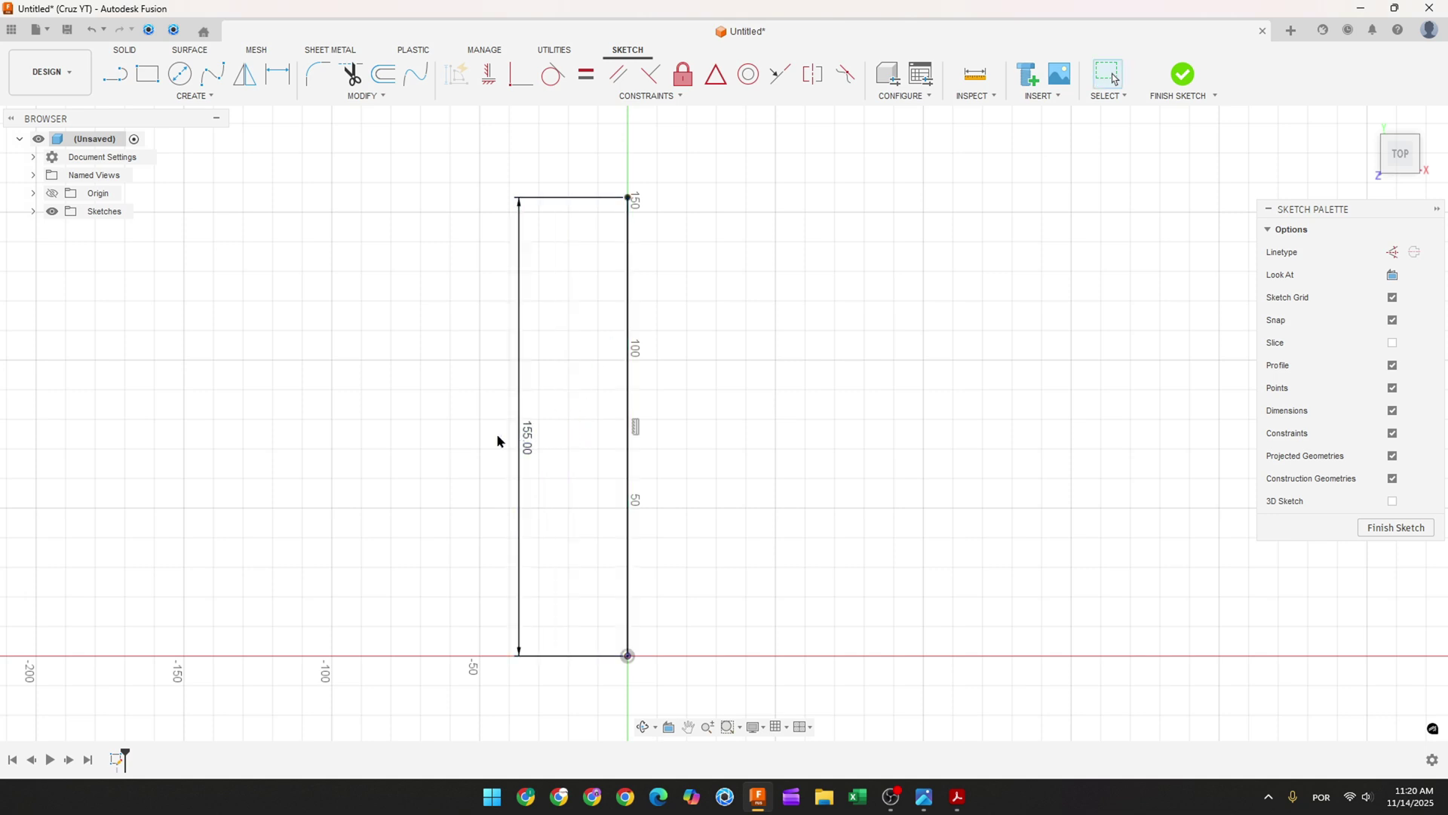
pyautogui.click(957, 797)
pyautogui.hotkey('ctrl', 'z')
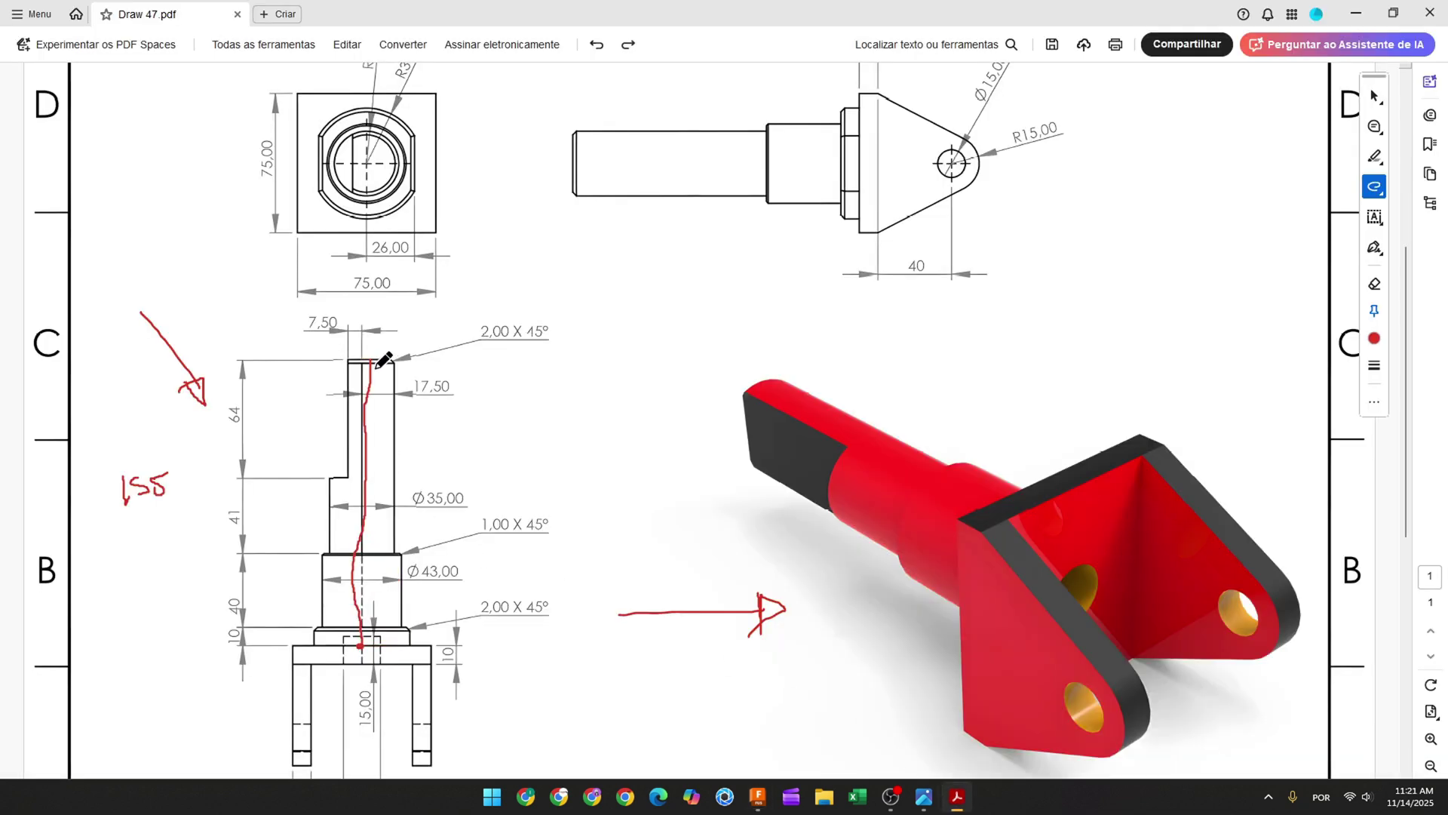
# Undo the red centre trace and mark the shaft's top edge and 17,50 dimension in red
pyautogui.hotkey('ctrl', 'z')
pyautogui.moveTo(363, 360); pyautogui.dragTo(393, 360)
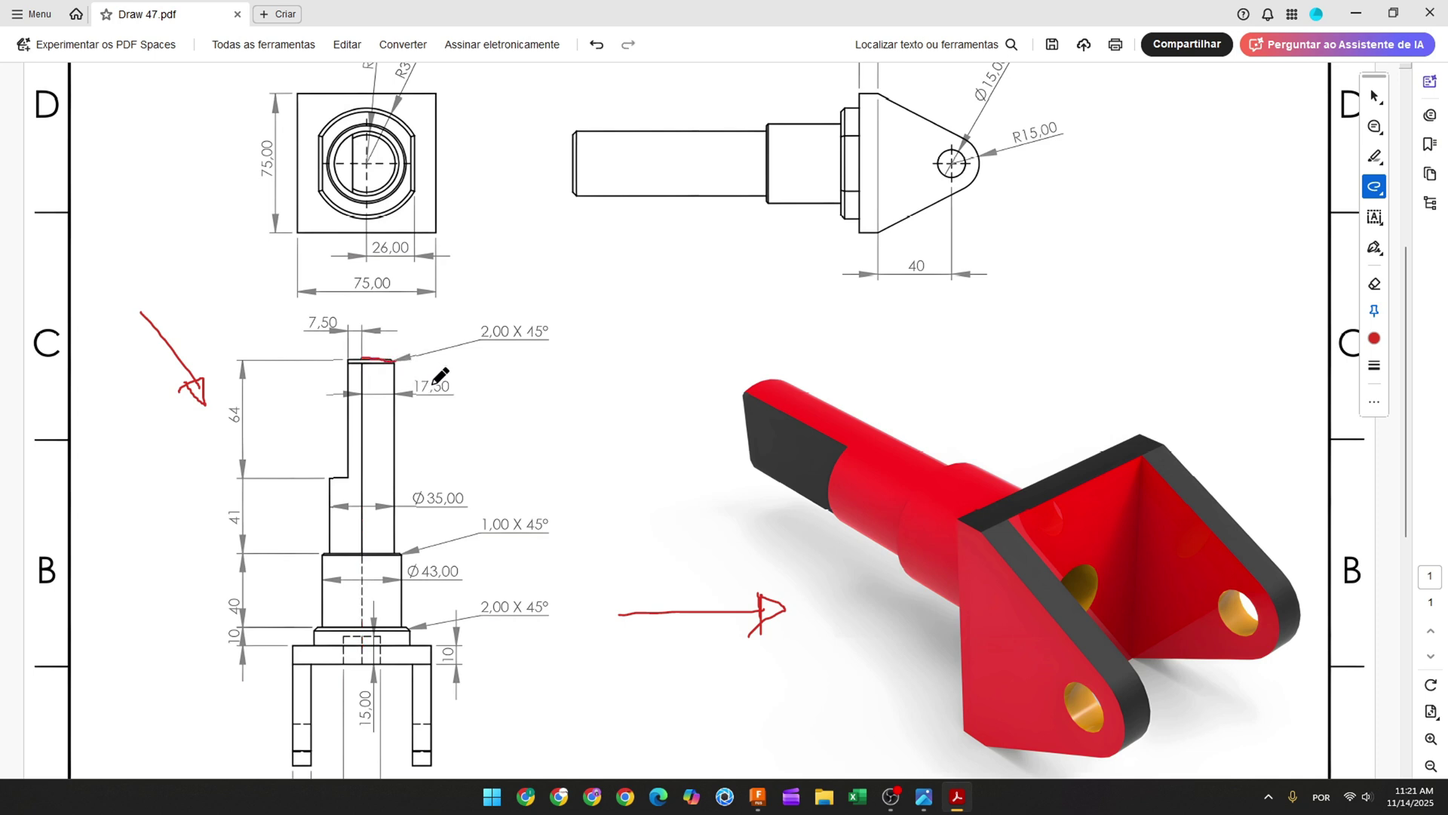
pyautogui.moveTo(414, 387)
pyautogui.mouseDown()
pyautogui.moveTo(439, 389)
pyautogui.moveTo(398, 421)
pyautogui.moveTo(391, 553)
pyautogui.mouseUp()
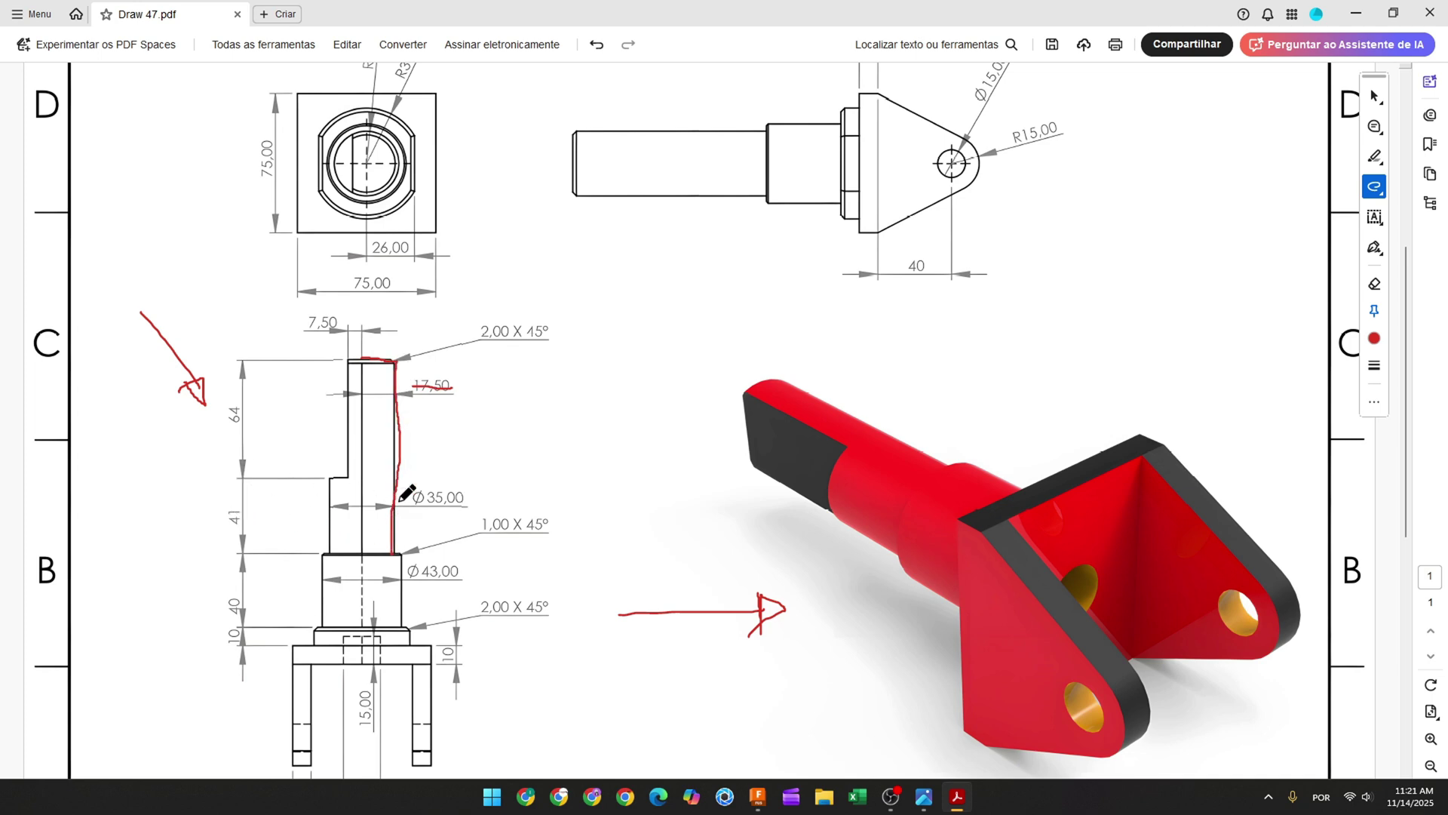
pyautogui.click(758, 796)
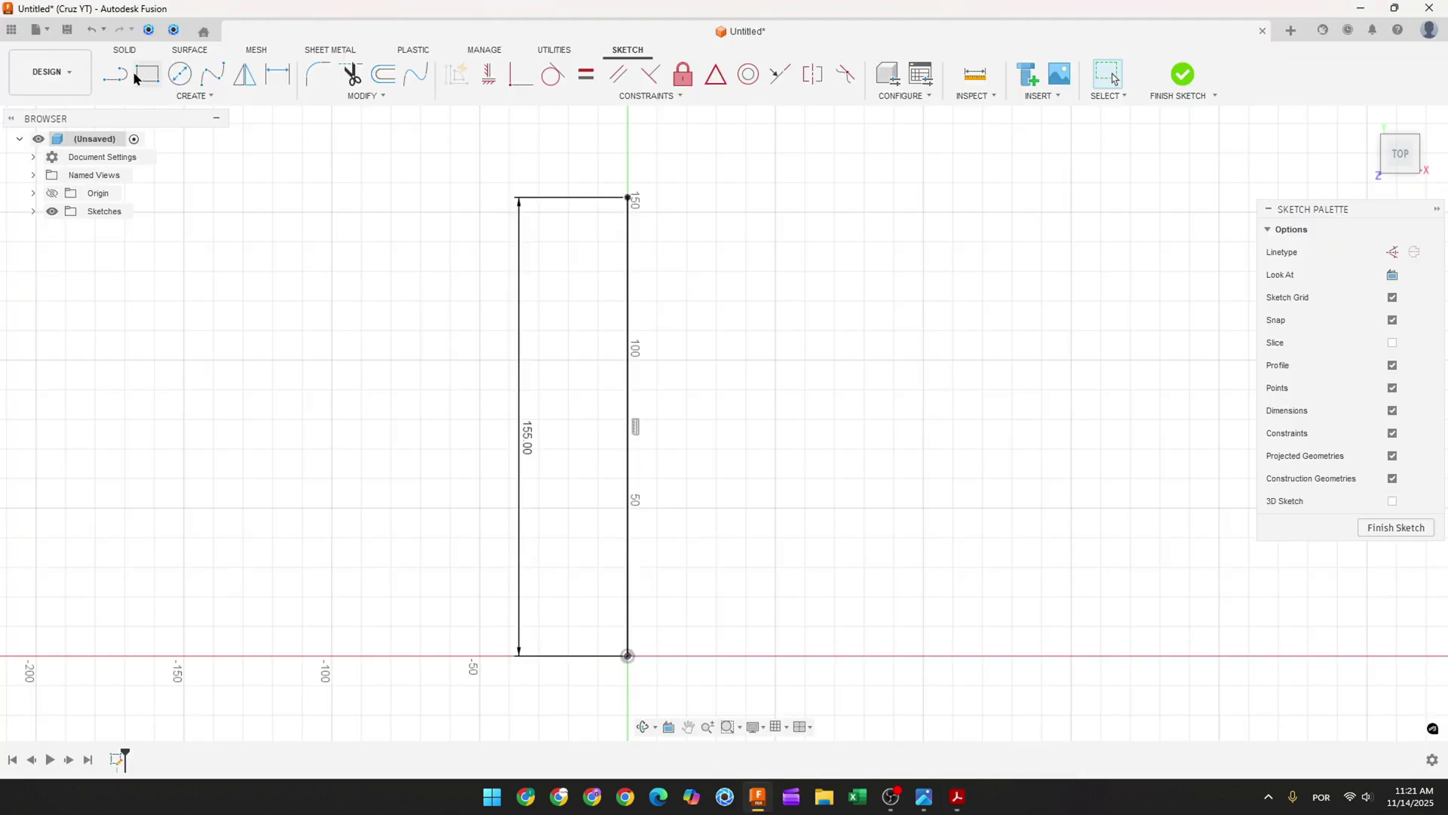
# From the 155 line's top, draw a 17.5 mm line and a 105 mm line down, dimension placed right
pyautogui.click(627, 197)
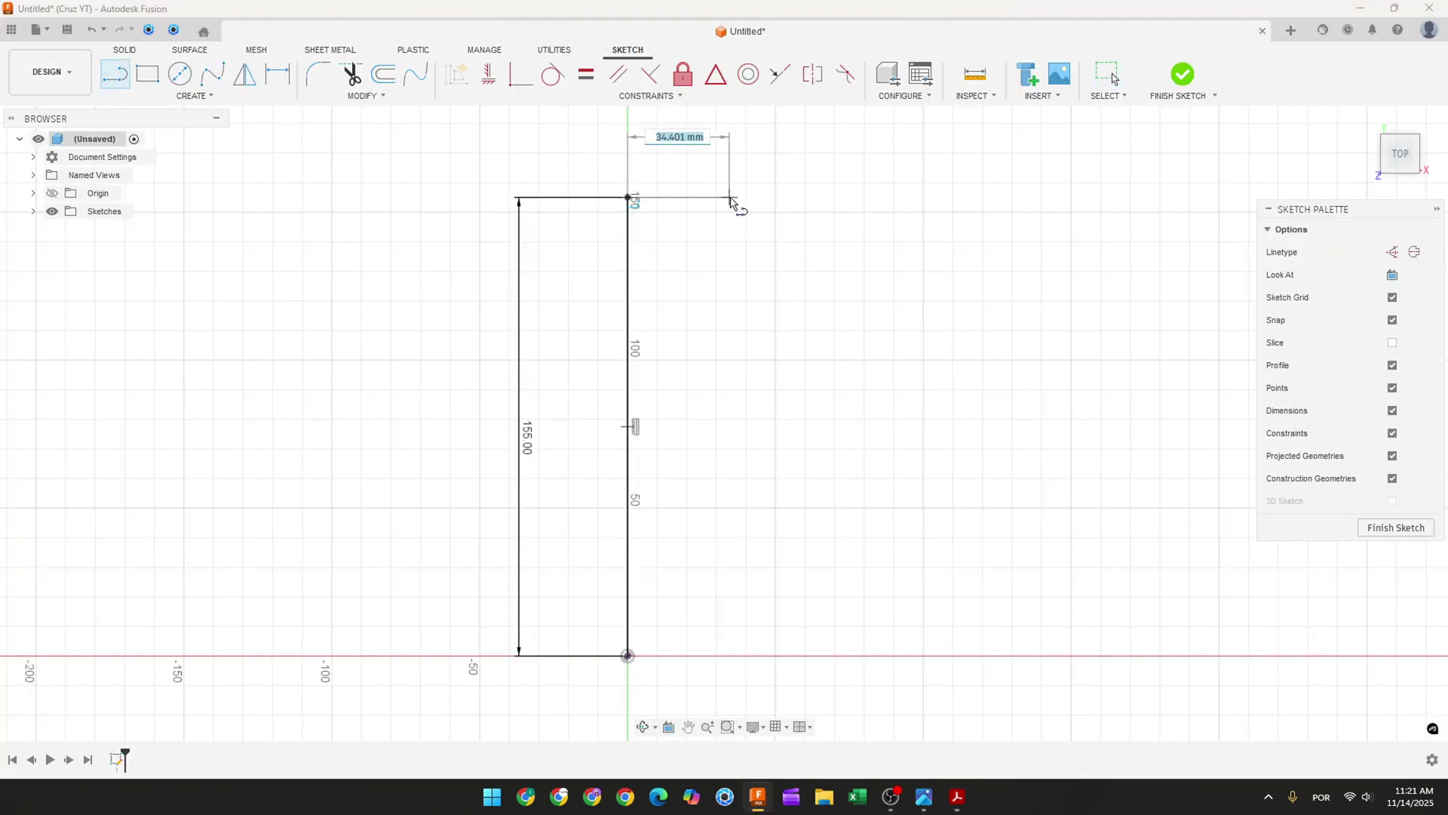
pyautogui.write('17,5')
pyautogui.press('Return')
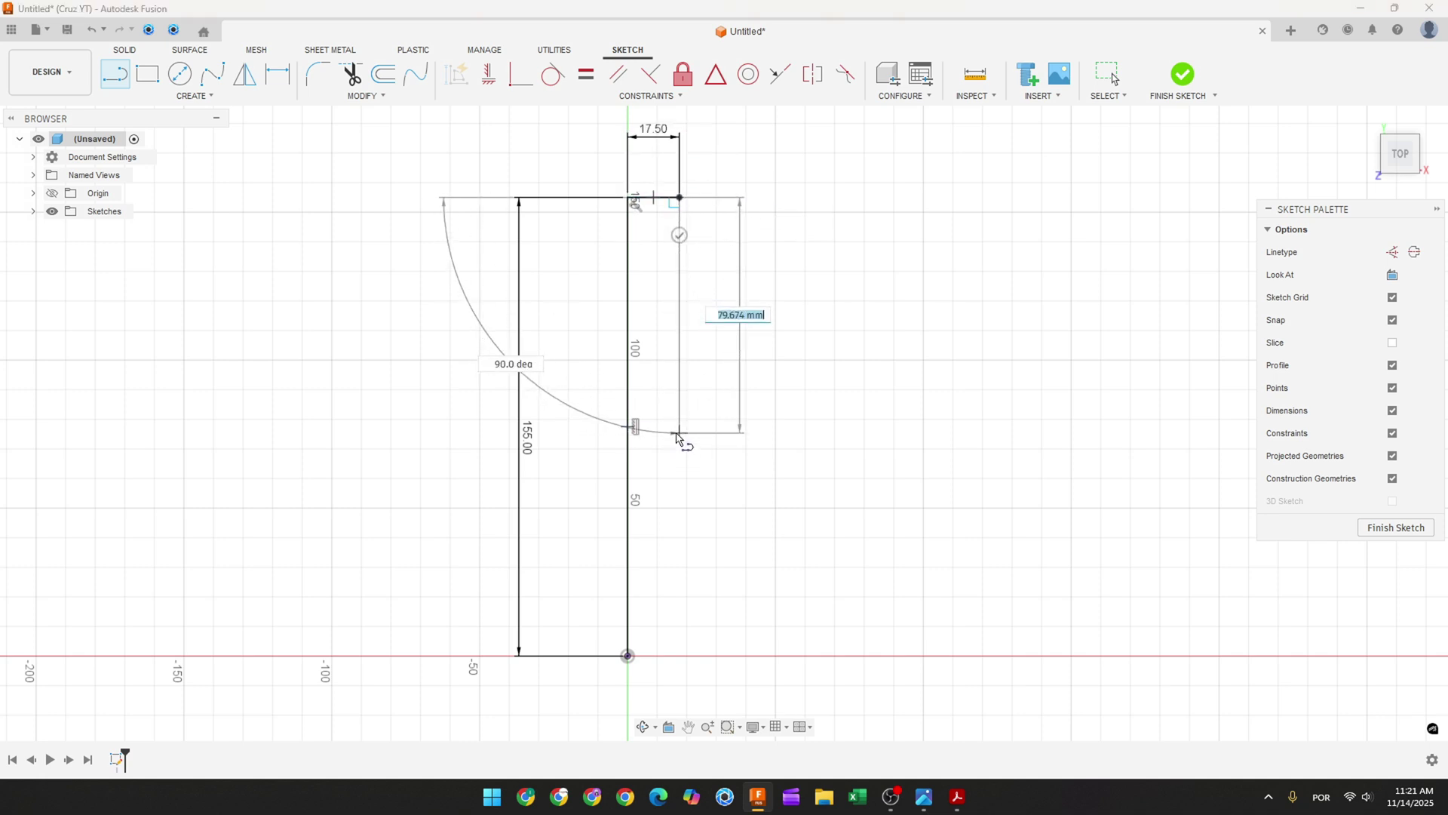
pyautogui.write('105')
pyautogui.press('Return')
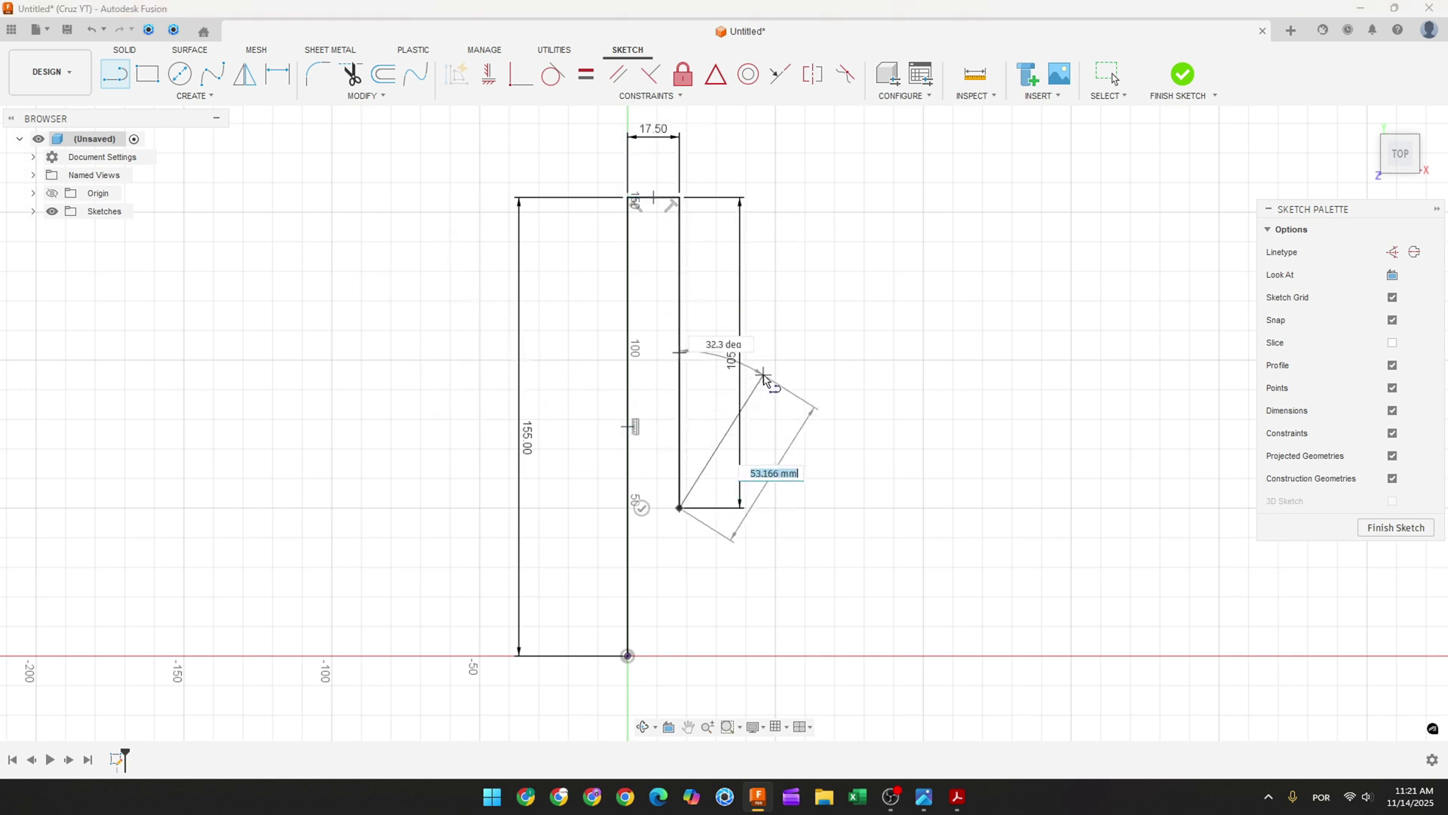
pyautogui.press('Escape')
pyautogui.moveTo(732, 353); pyautogui.dragTo(815, 355)
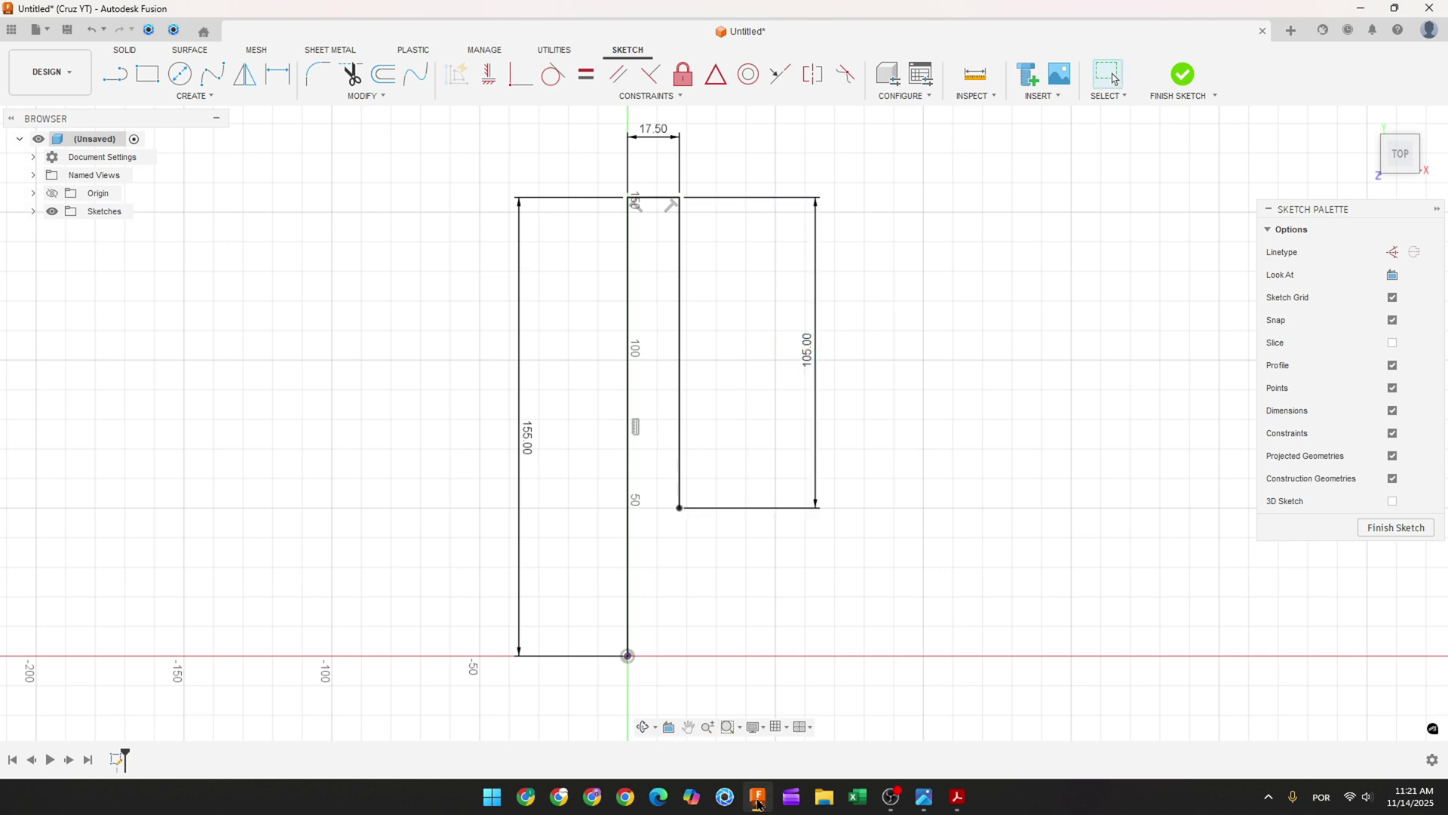
pyautogui.click(956, 797)
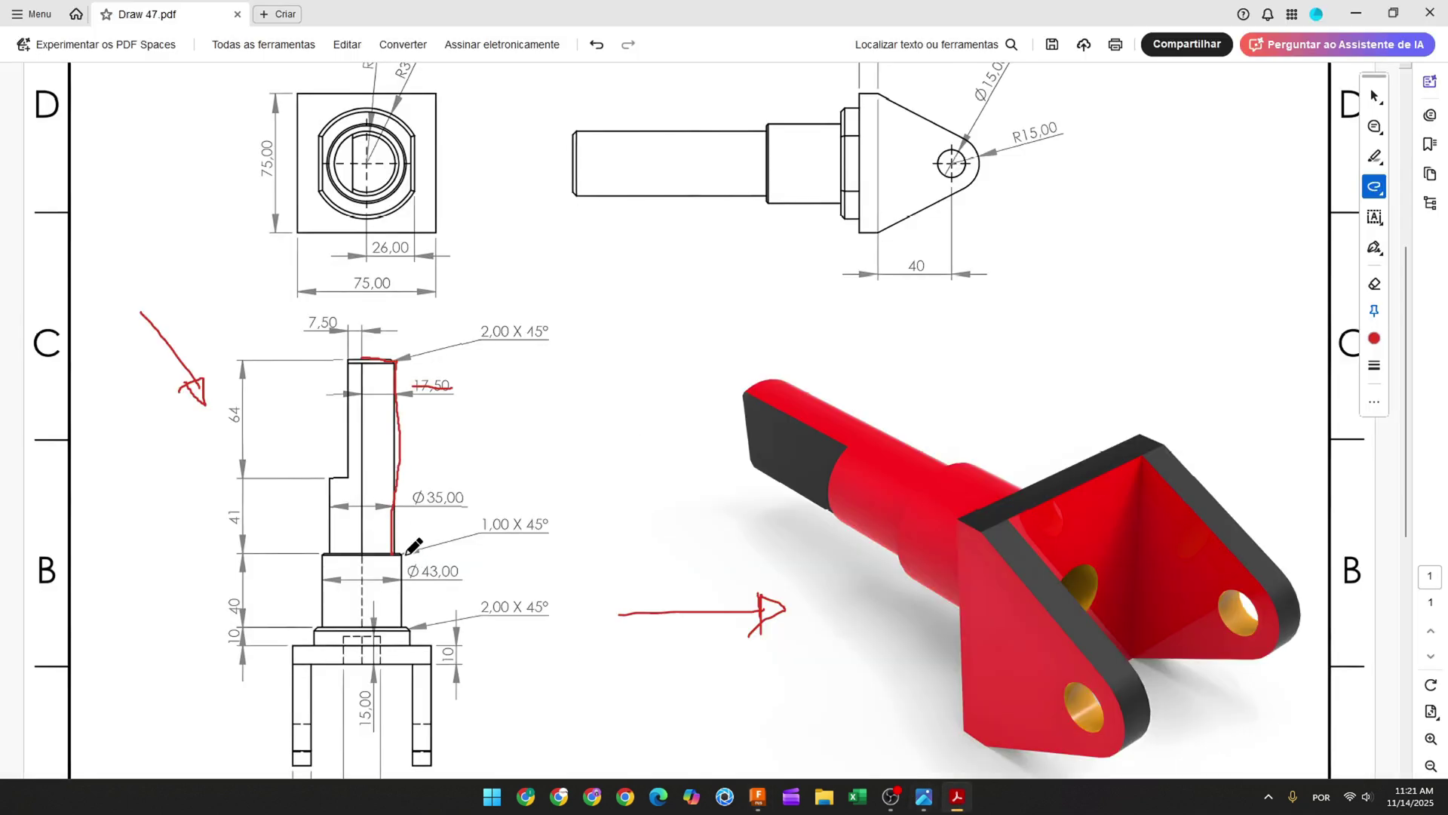
# Trace the shoulder and Ø43 step in red and write /2 beside Ø43,00
pyautogui.moveTo(389, 556)
pyautogui.mouseDown()
pyautogui.moveTo(363, 556)
pyautogui.moveTo(397, 556)
pyautogui.moveTo(401, 627)
pyautogui.moveTo(405, 605)
pyautogui.mouseUp()
pyautogui.moveTo(230, 596); pyautogui.dragTo(228, 622)
pyautogui.moveTo(362, 558); pyautogui.dragTo(361, 620)
pyautogui.moveTo(409, 575); pyautogui.dragTo(477, 583)
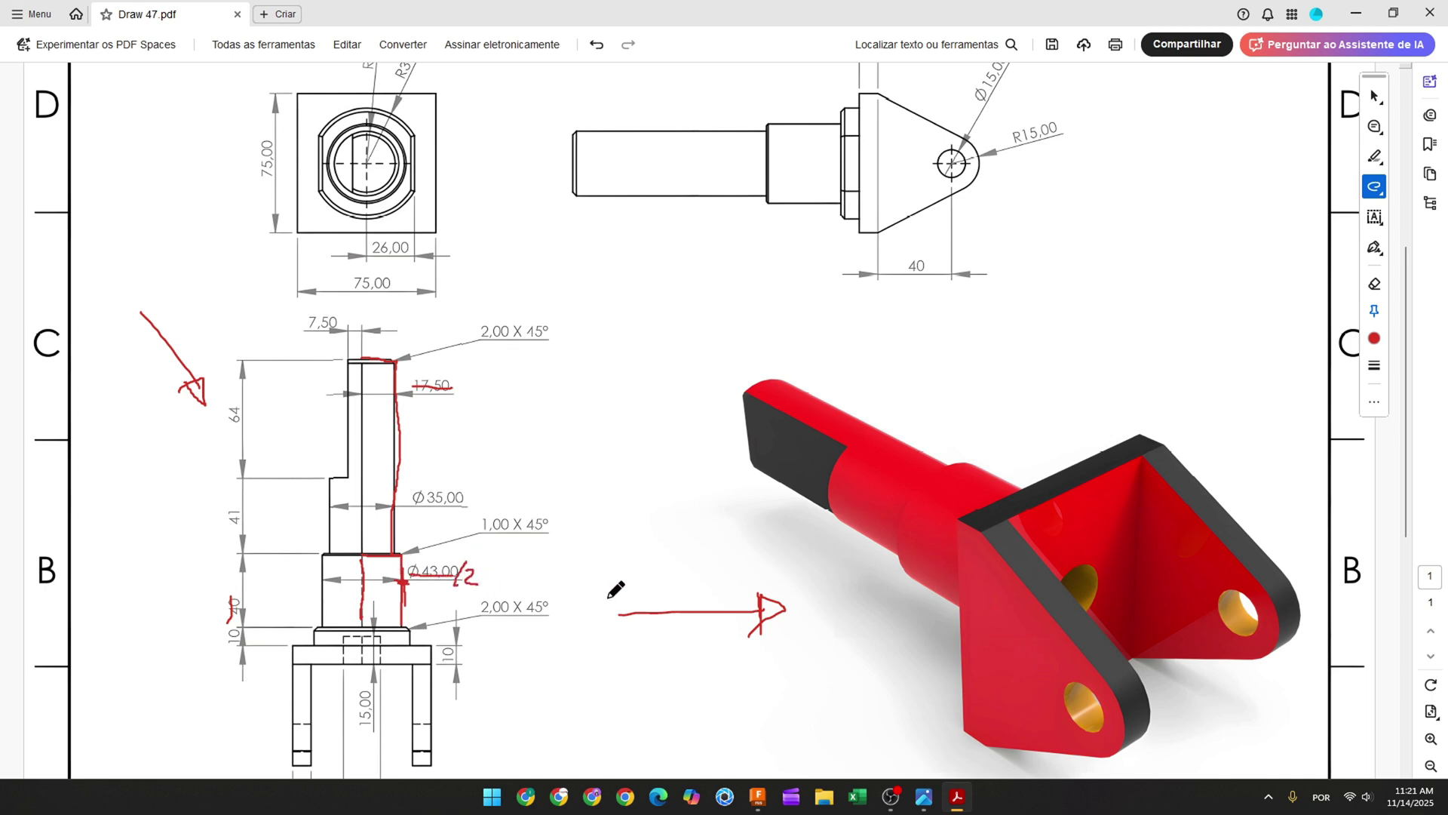
pyautogui.click(749, 792)
# Draw a short horizontal step and a vertical line down from the 105 line's lower end
pyautogui.click(115, 73)
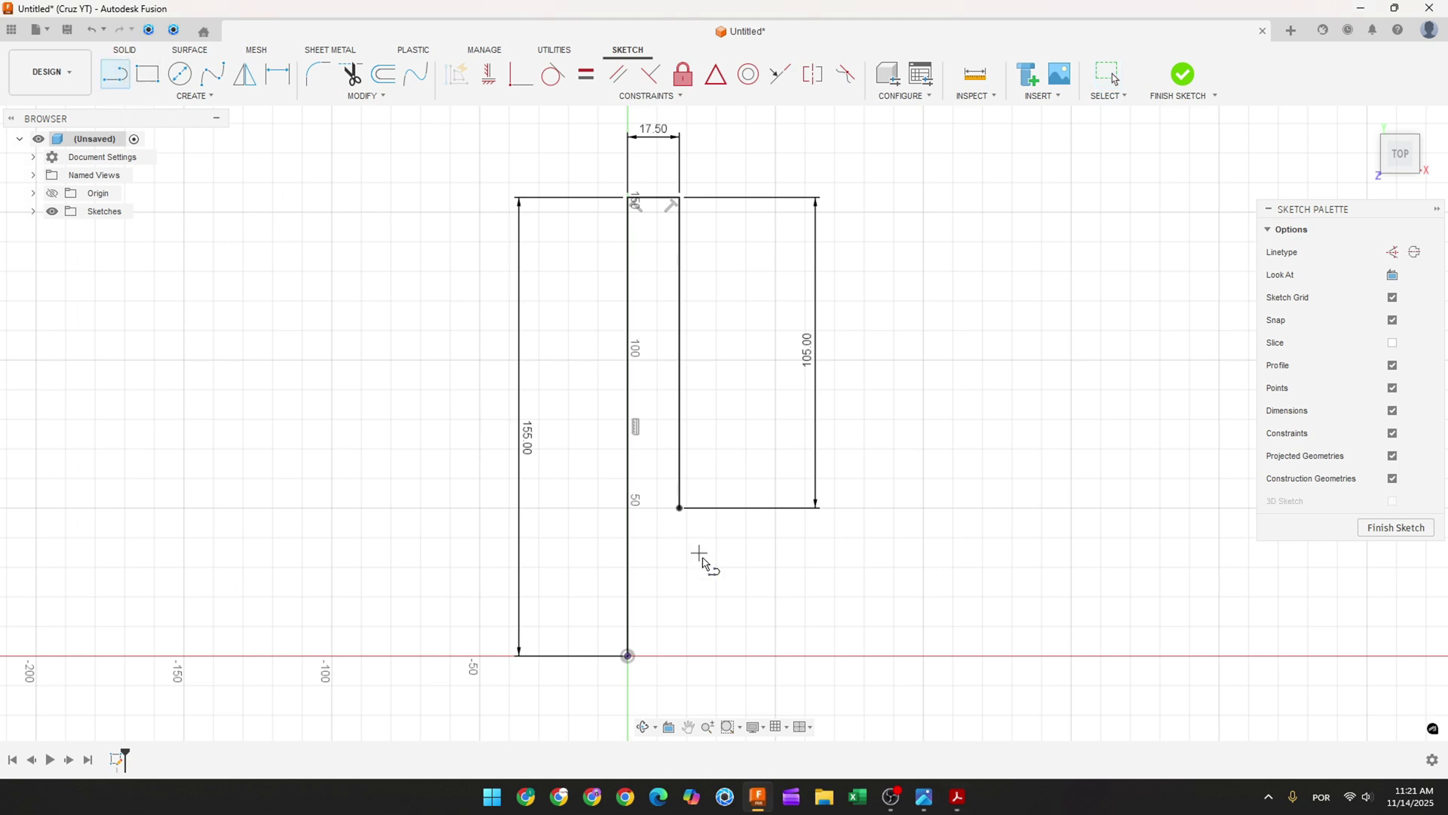
pyautogui.click(680, 507)
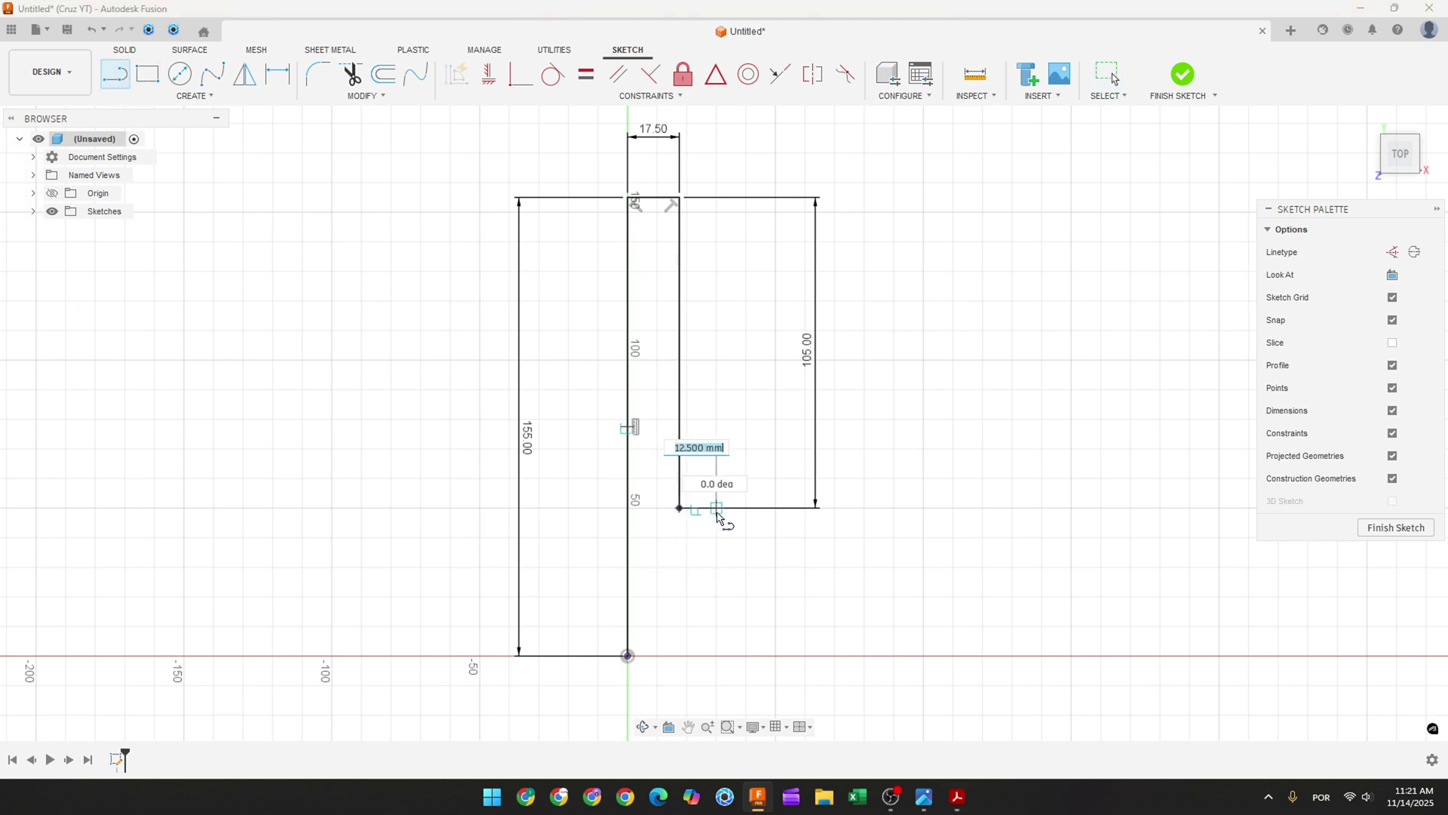
pyautogui.click(716, 508)
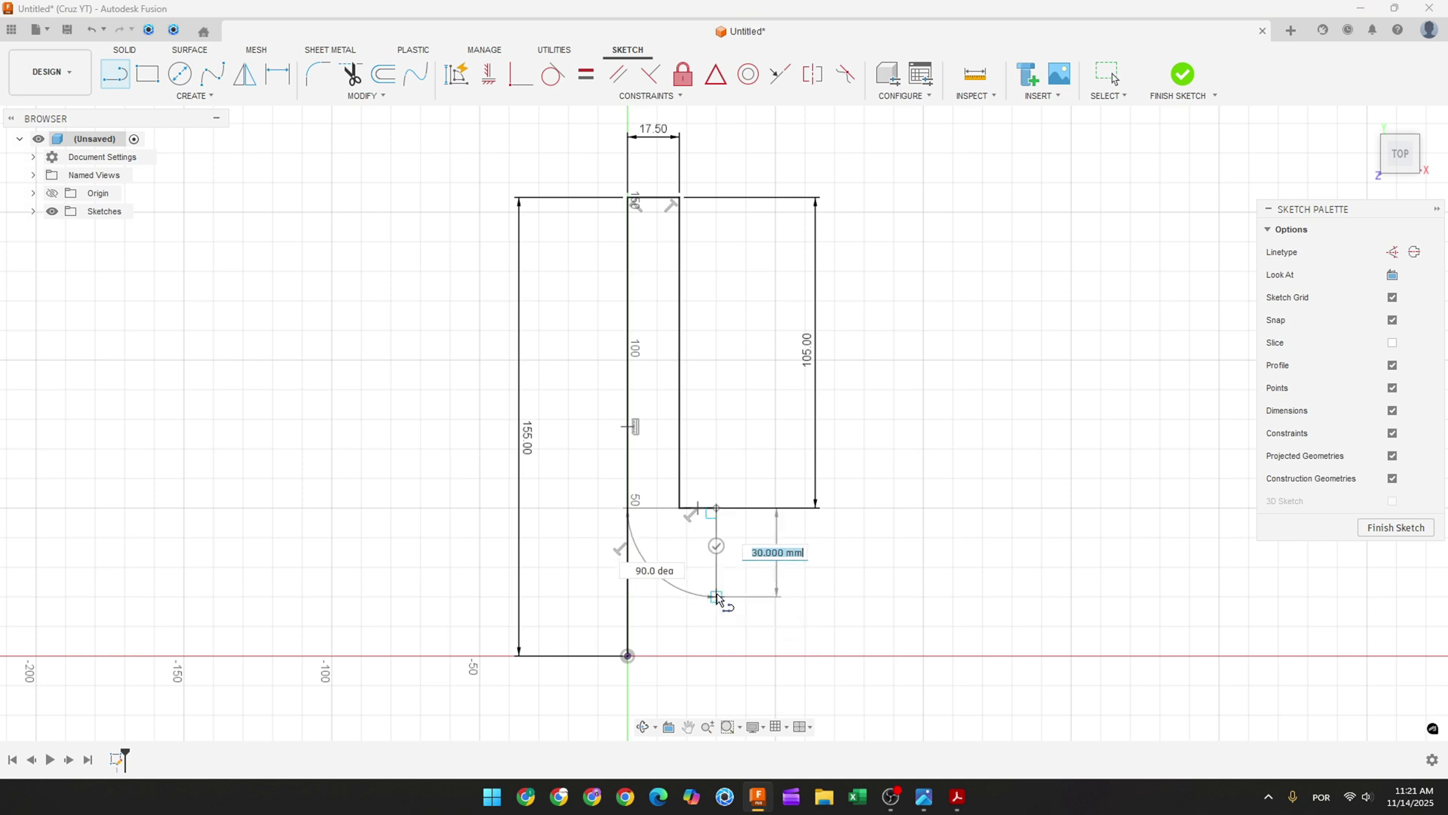
pyautogui.click(716, 596)
pyautogui.press('Escape')
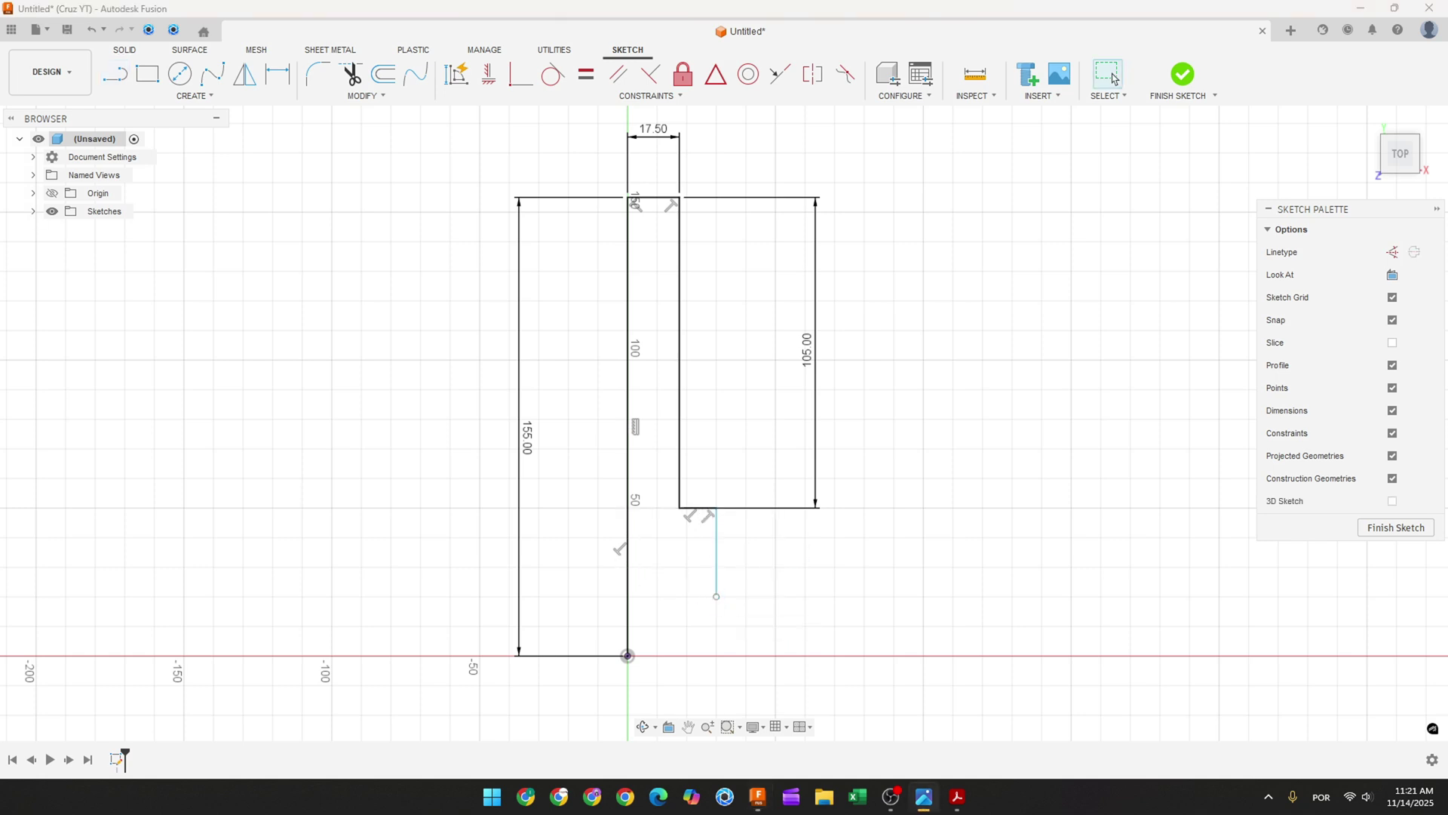
# Dimension the step's offset from the 155 line as 43/2 (21.50 mm)
pyautogui.click(277, 73)
pyautogui.click(712, 531)
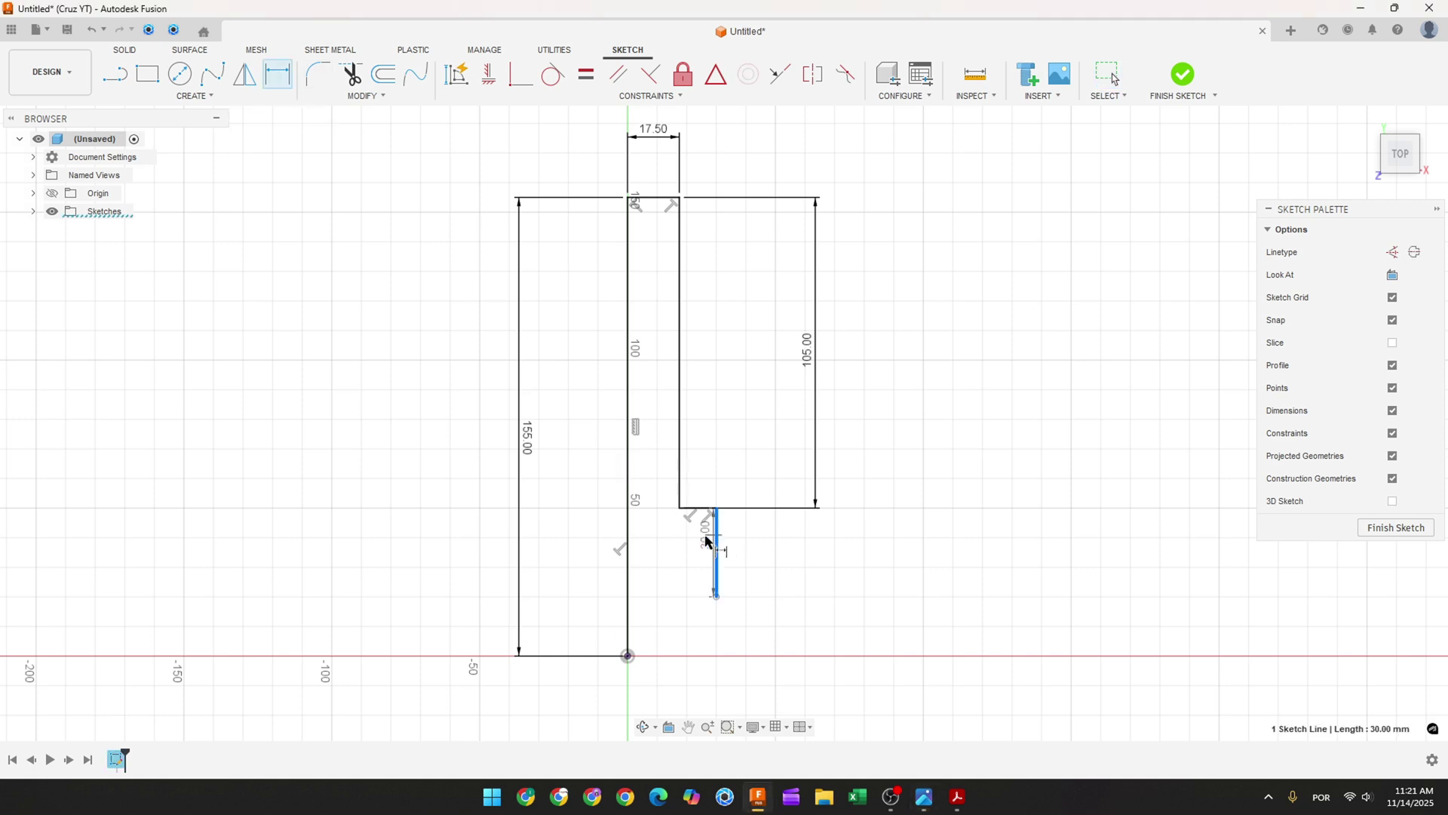
pyautogui.click(628, 550)
pyautogui.click(792, 558)
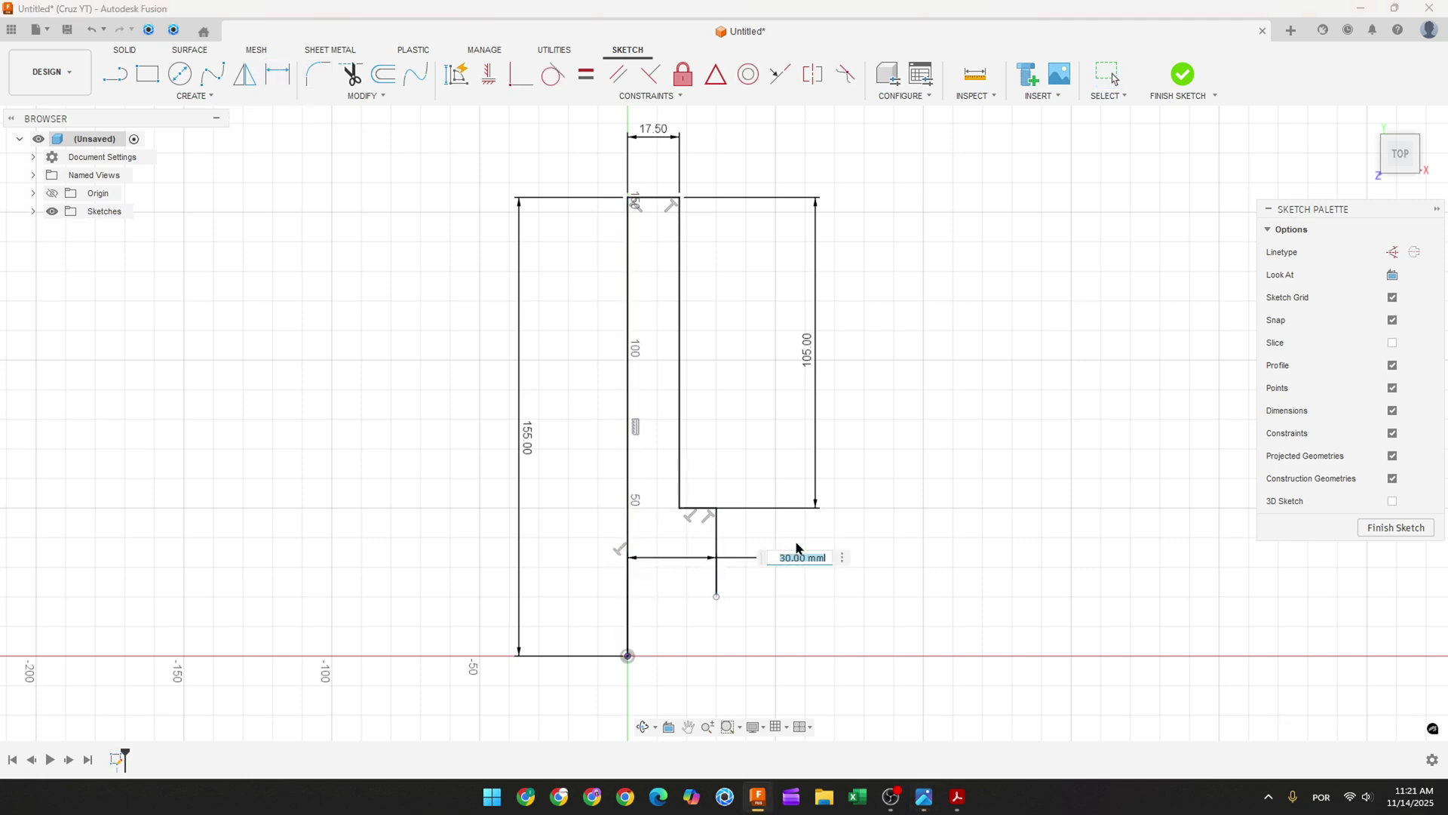
pyautogui.write('43/2')
pyautogui.press('Return')
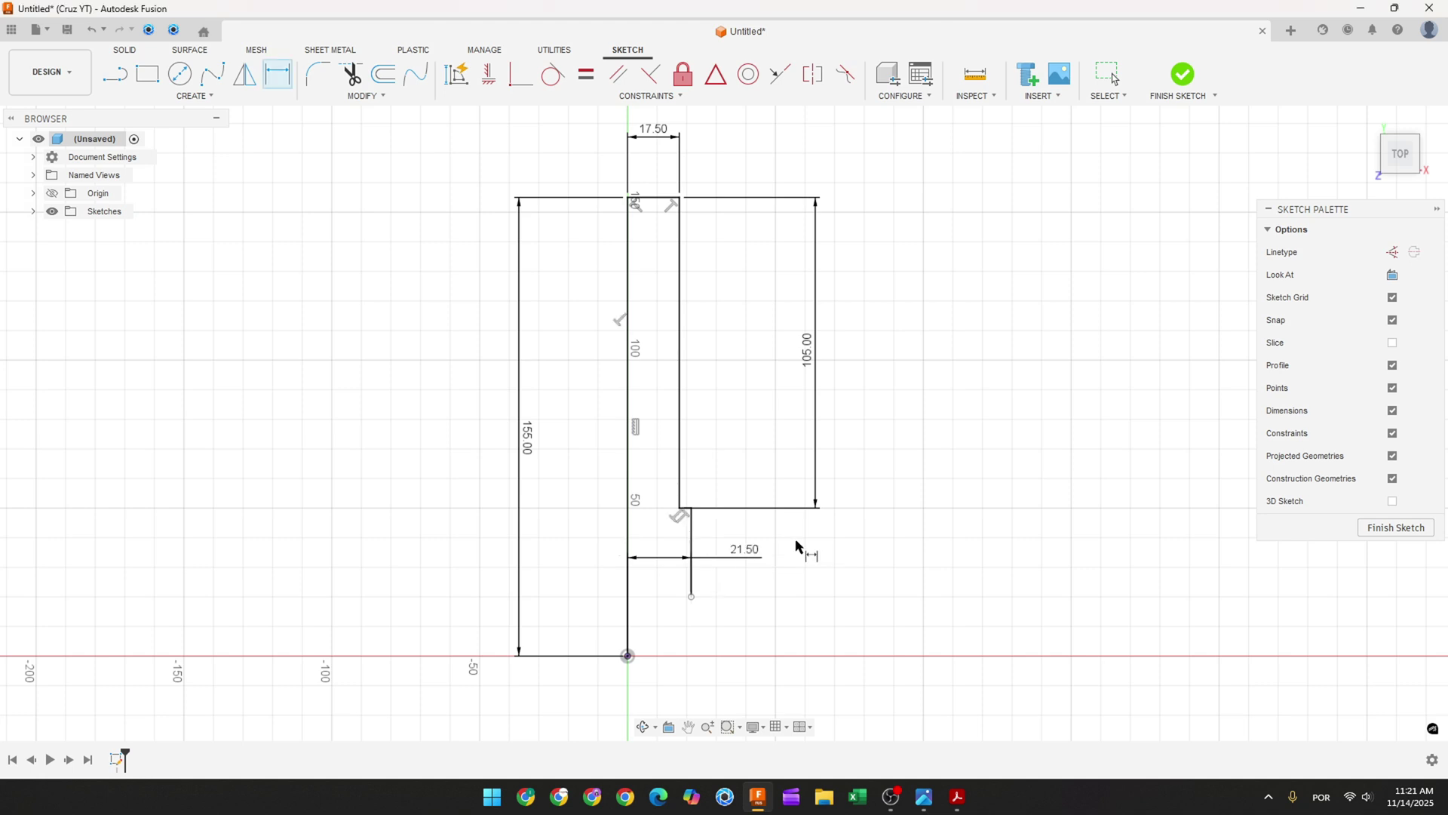
# Set the short vertical line to 40 mm and move the 21.50 label left
pyautogui.click(691, 543)
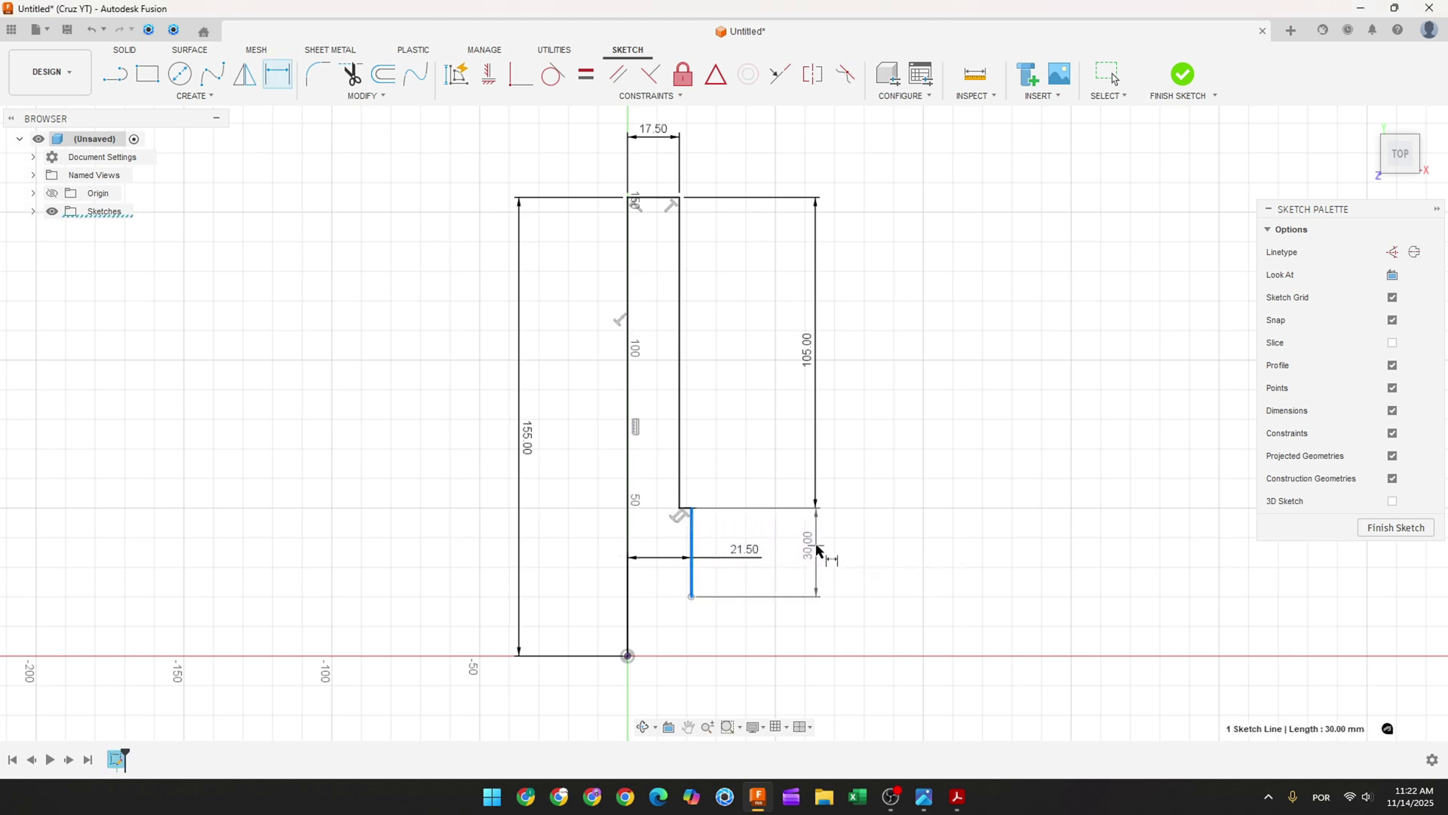
pyautogui.click(817, 551)
pyautogui.write('40')
pyautogui.press('Return')
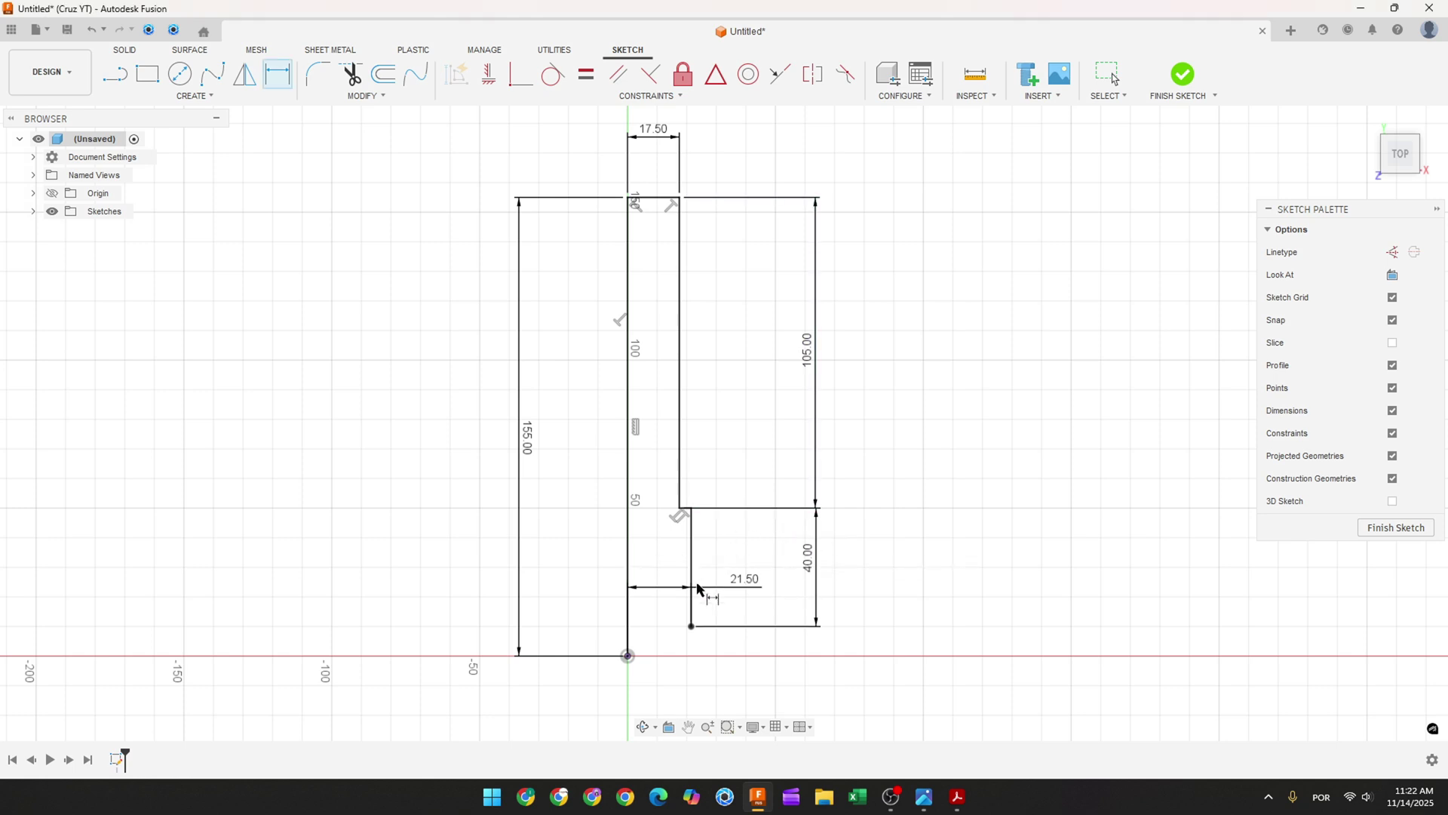
pyautogui.press('Escape')
pyautogui.moveTo(747, 586); pyautogui.dragTo(658, 584)
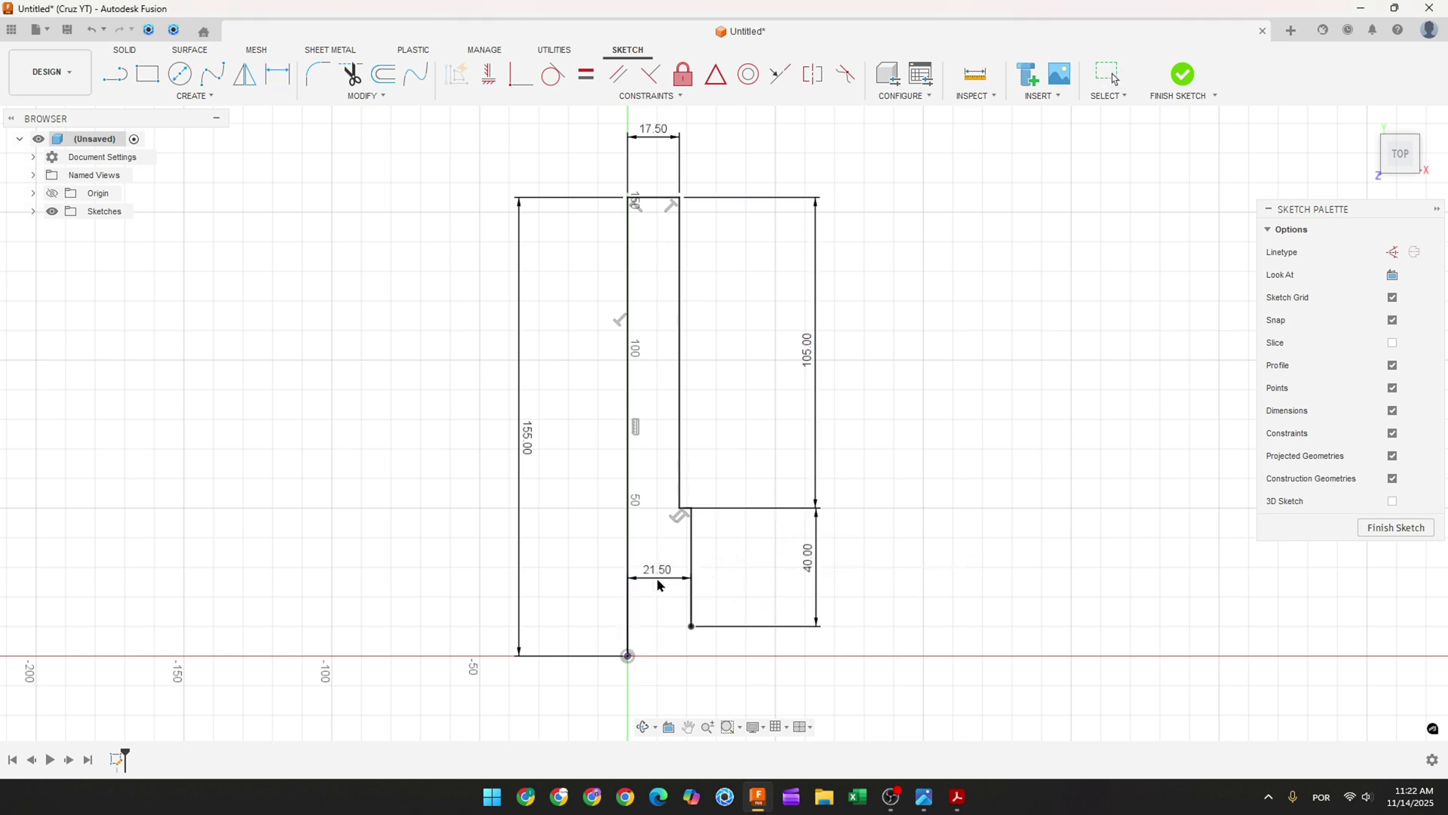
pyautogui.press('Escape')
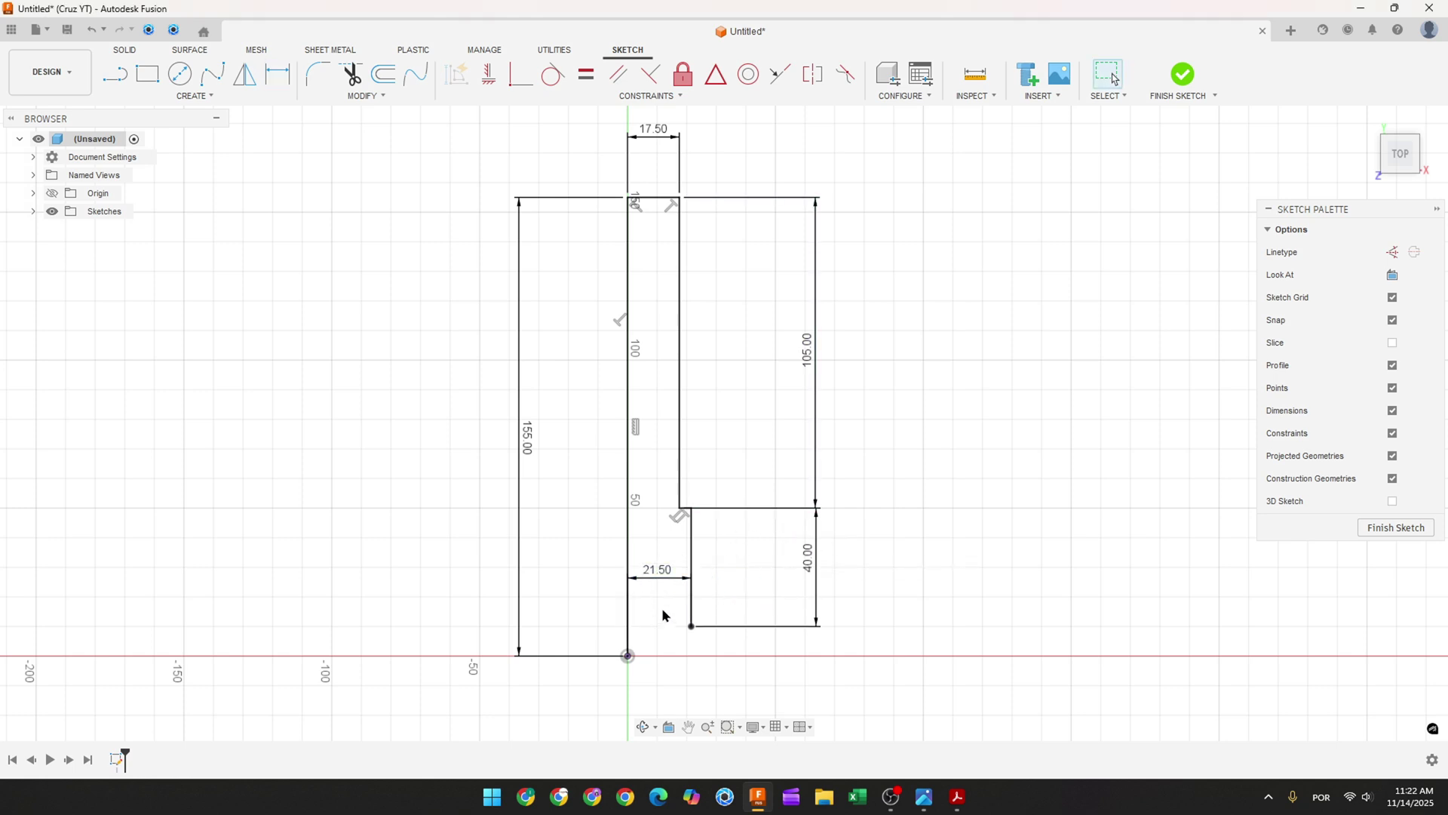
pyautogui.click(117, 76)
# Outline the Ø43,00 section and trace the R30,00 leader in red on the PDF
pyautogui.click(945, 797)
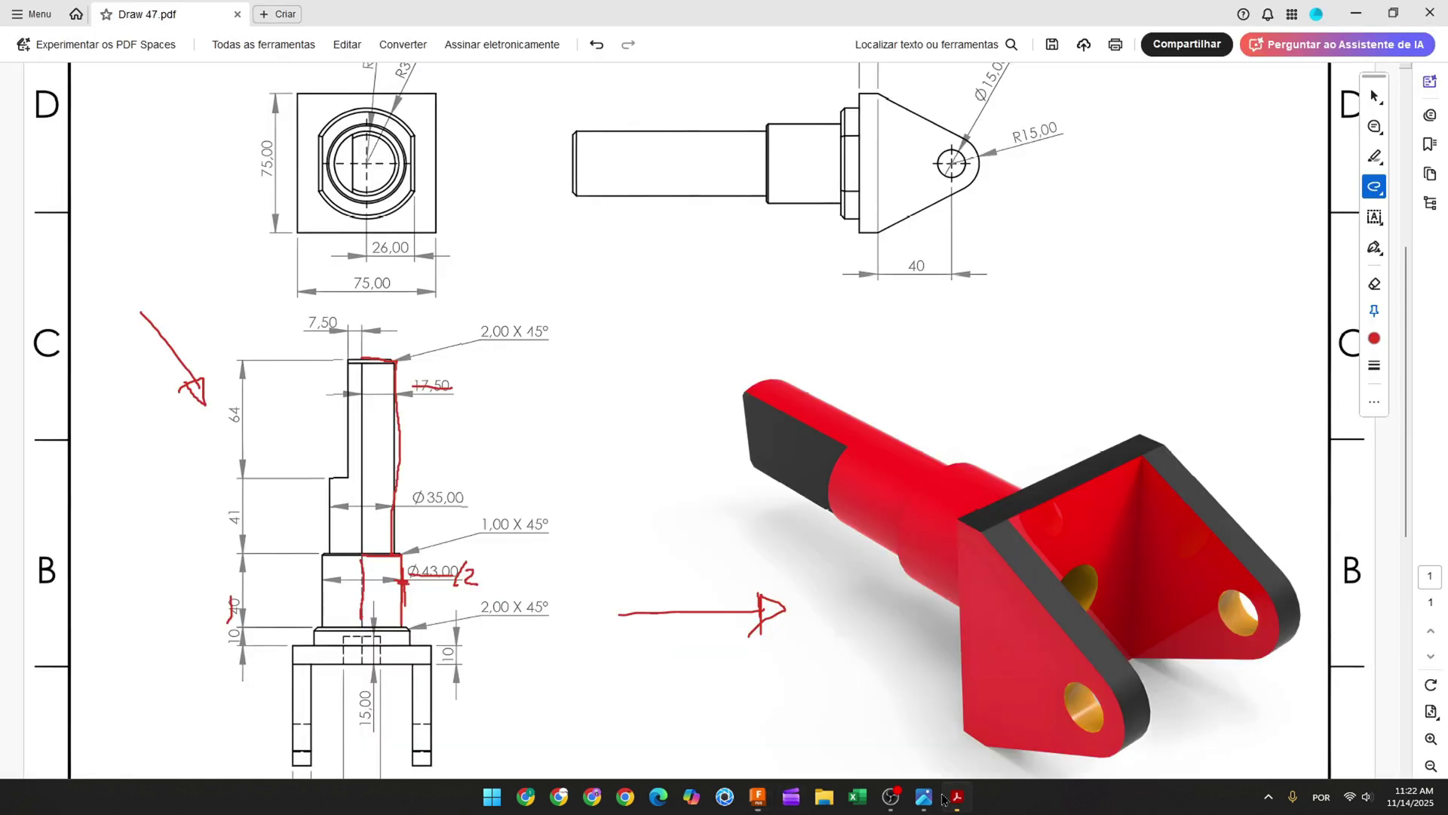
pyautogui.scroll(-1, 421, 615)
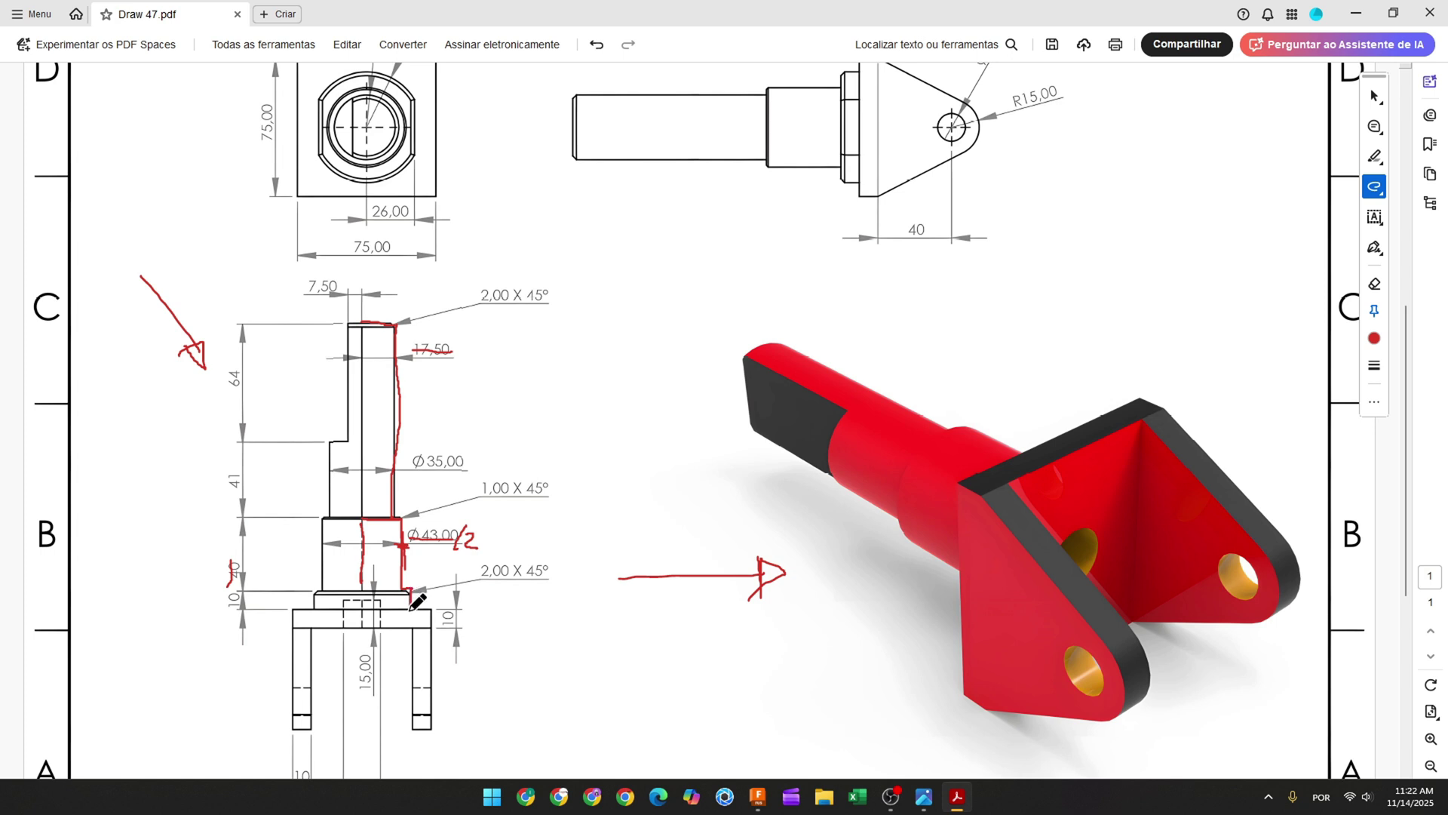
pyautogui.moveTo(399, 609)
pyautogui.mouseDown()
pyautogui.moveTo(364, 608)
pyautogui.moveTo(369, 587)
pyautogui.mouseUp()
pyautogui.scroll(2, 375, 580)
pyautogui.moveTo(394, 119); pyautogui.dragTo(415, 72)
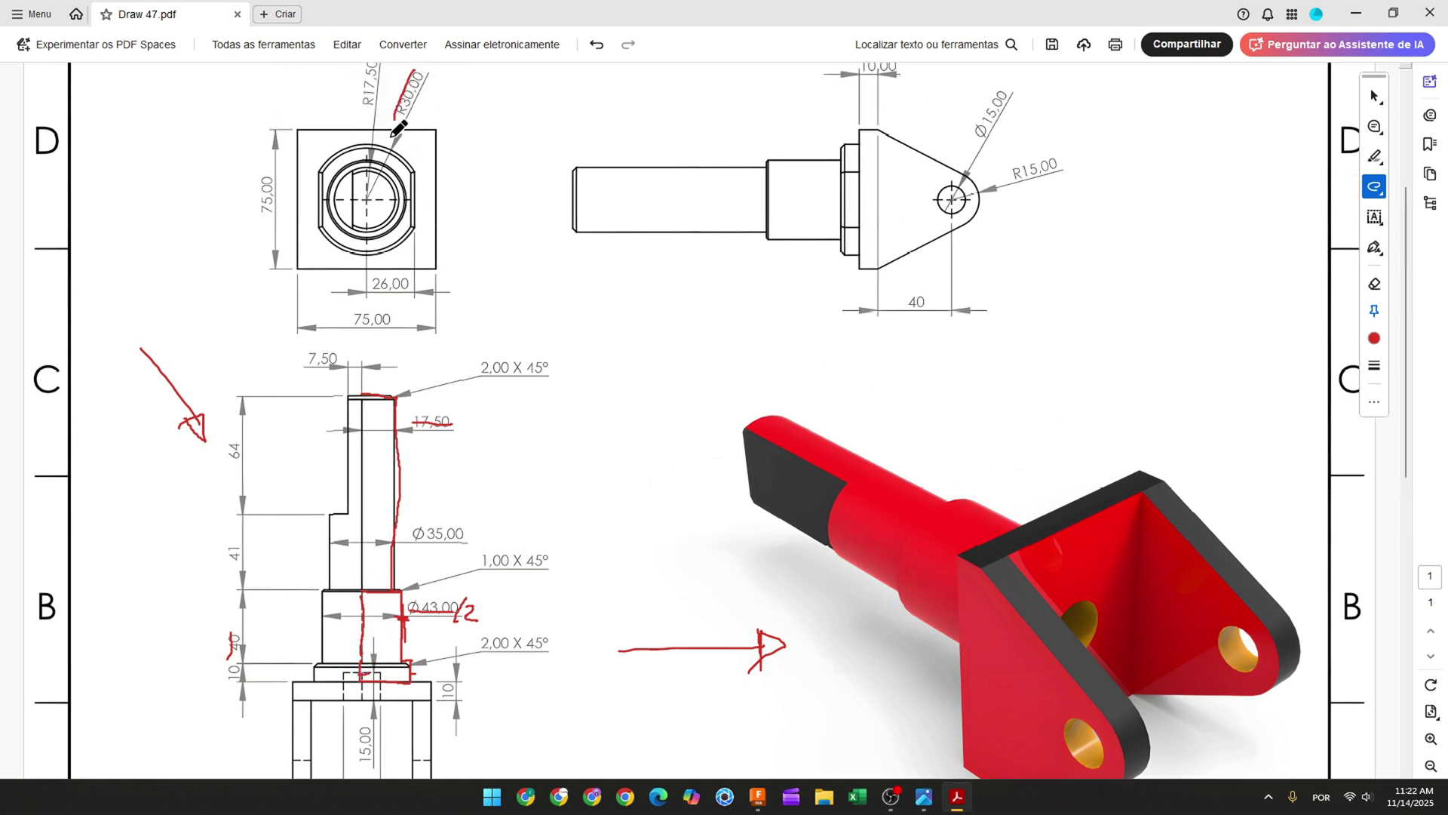
pyautogui.click(758, 796)
# Close the profile with an 8.5 mm horizontal line, a drop to the axis, and a line to the origin
pyautogui.click(691, 626)
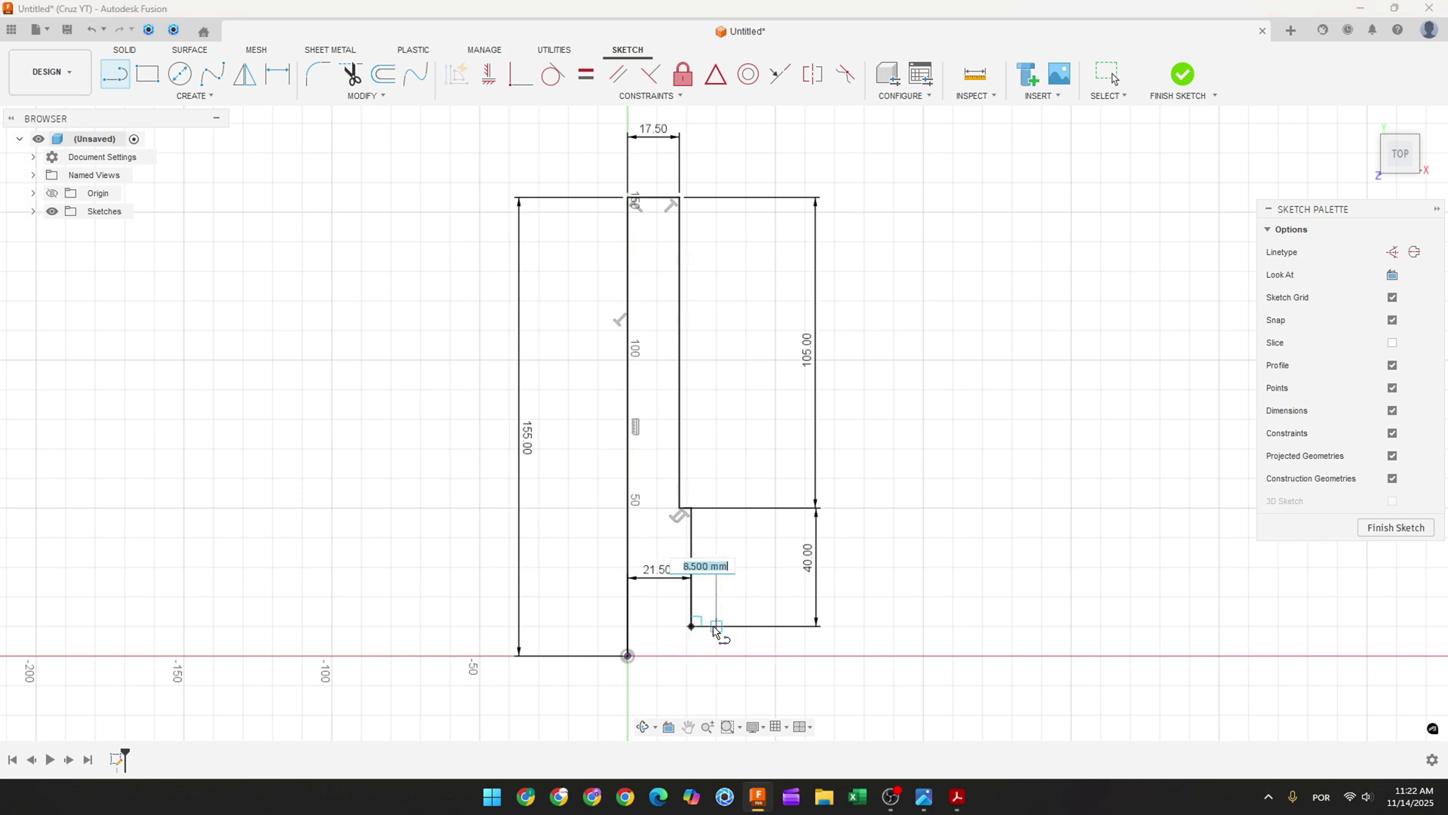
pyautogui.click(715, 627)
pyautogui.click(716, 656)
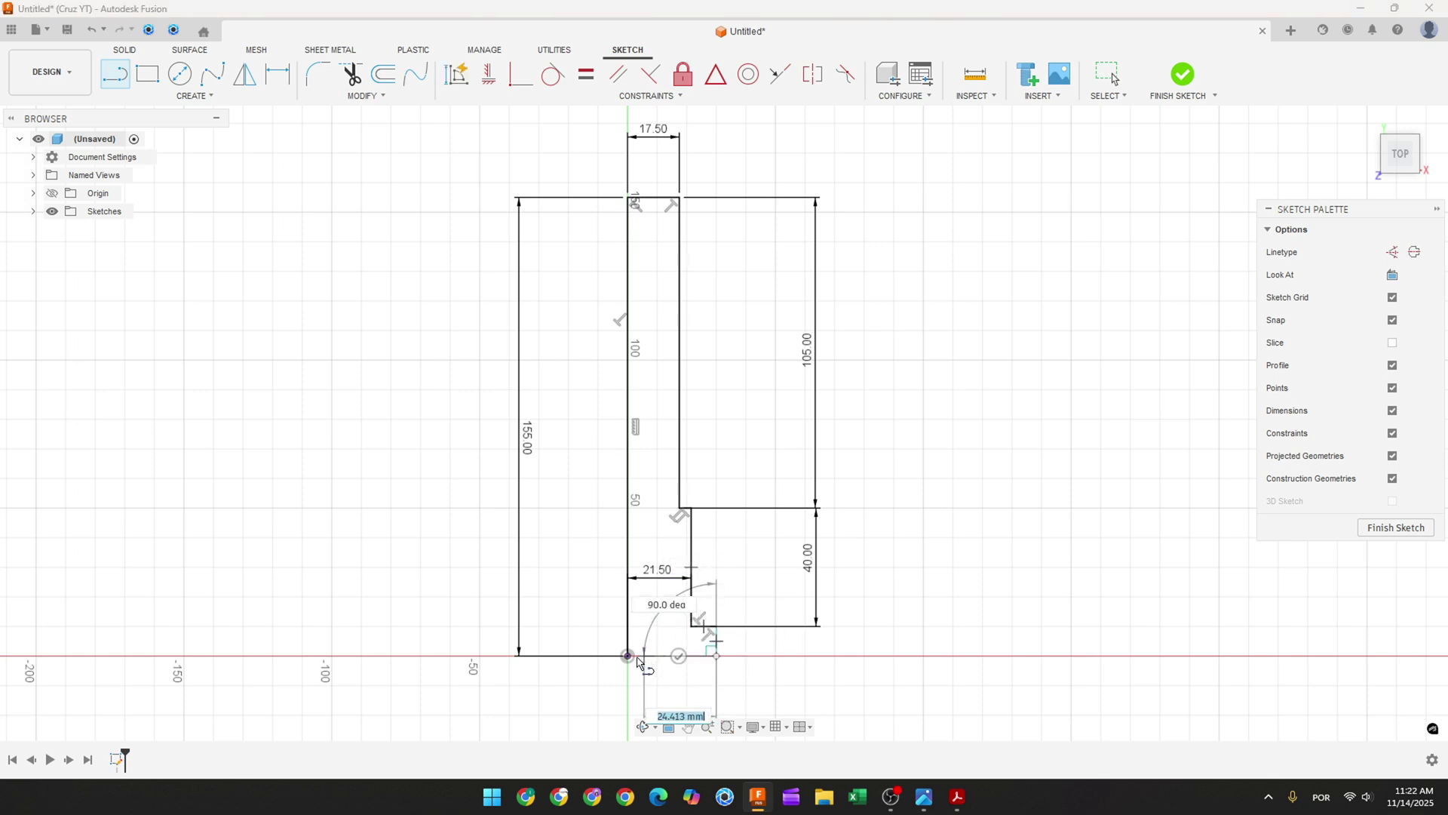
pyautogui.click(628, 655)
# Dimension the base width at 30.00 mm and finish the sketch
pyautogui.click(278, 73)
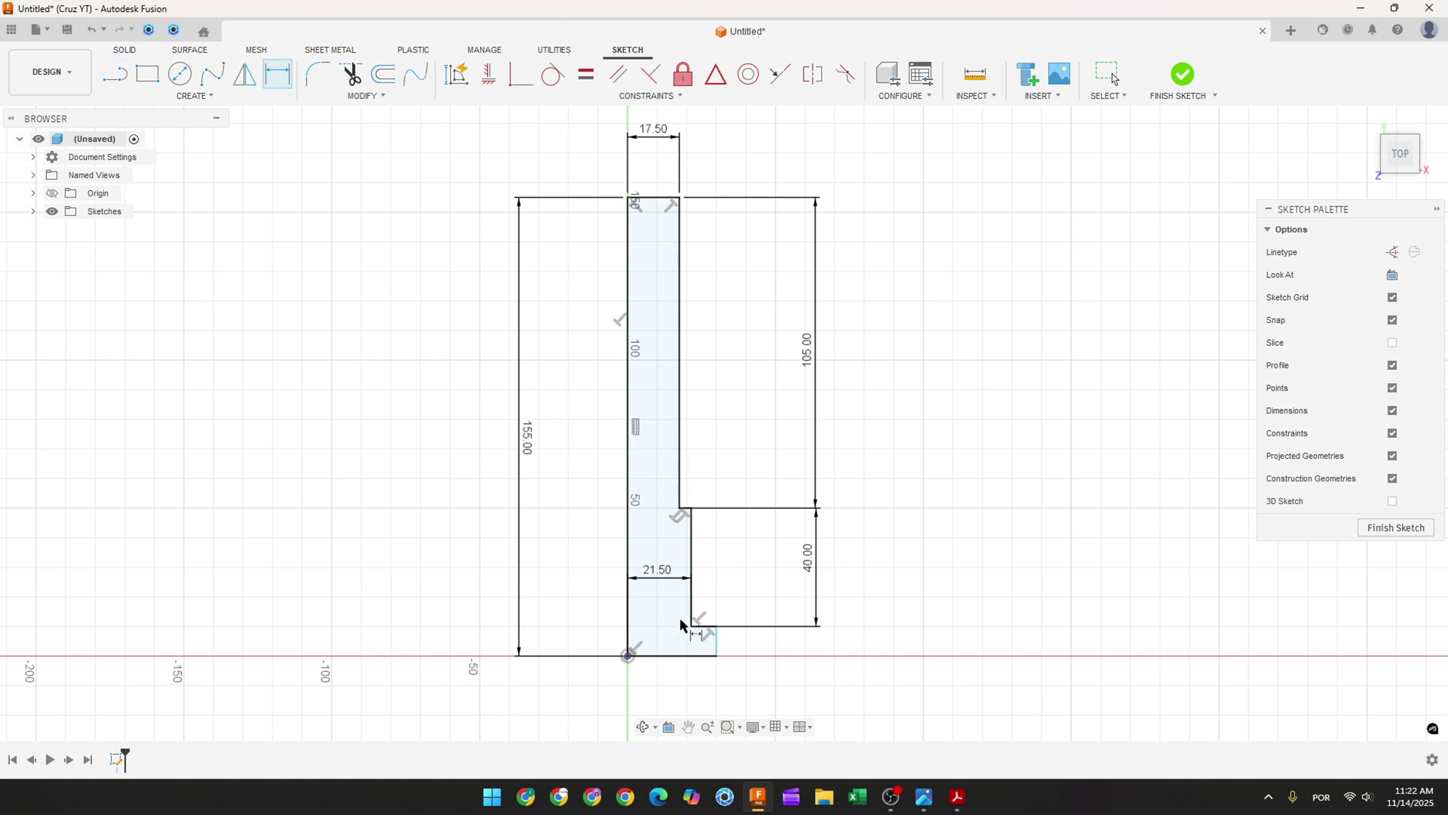
pyautogui.click(716, 642)
pyautogui.click(628, 647)
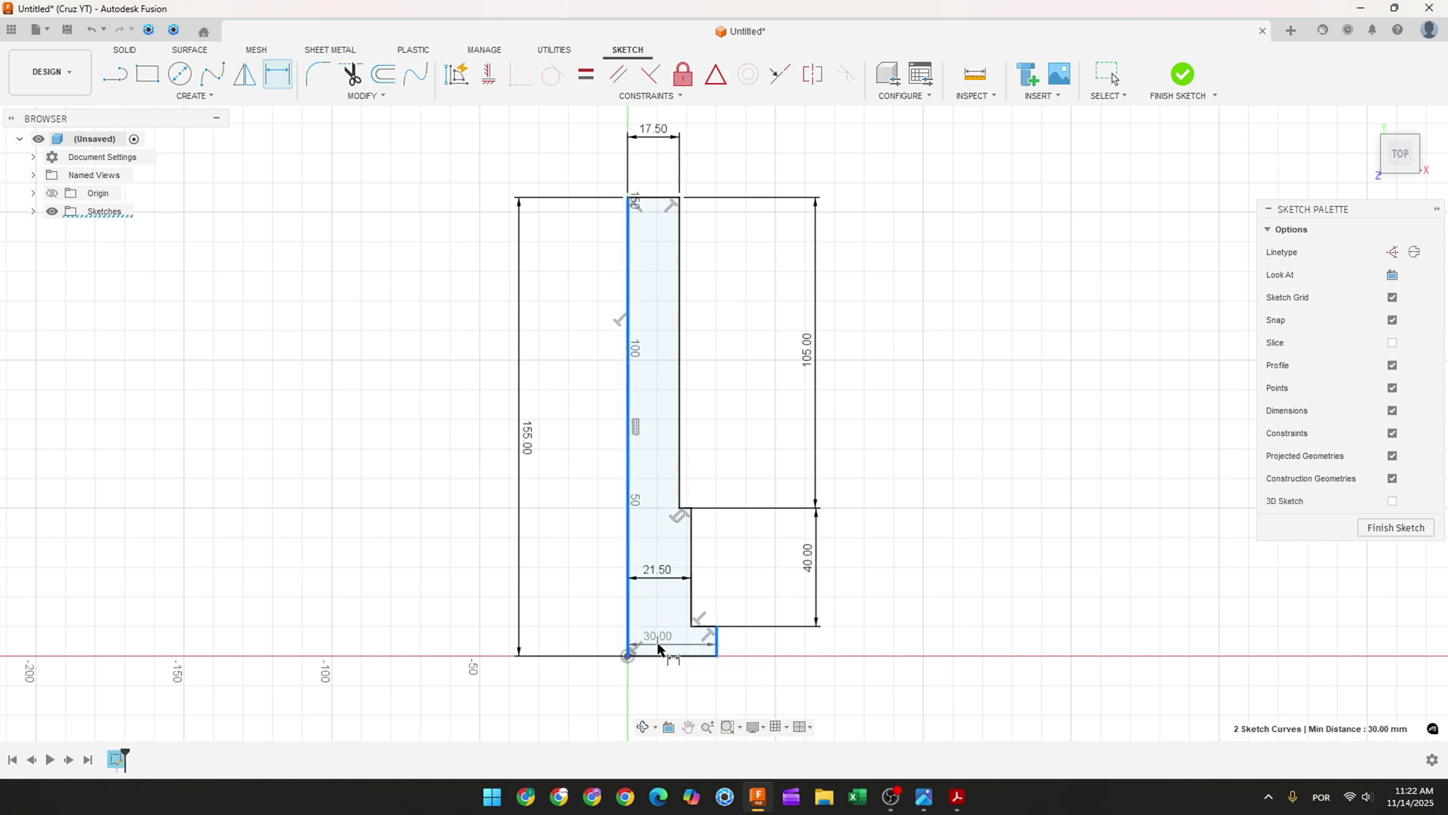
pyautogui.click(658, 647)
pyautogui.press('Return')
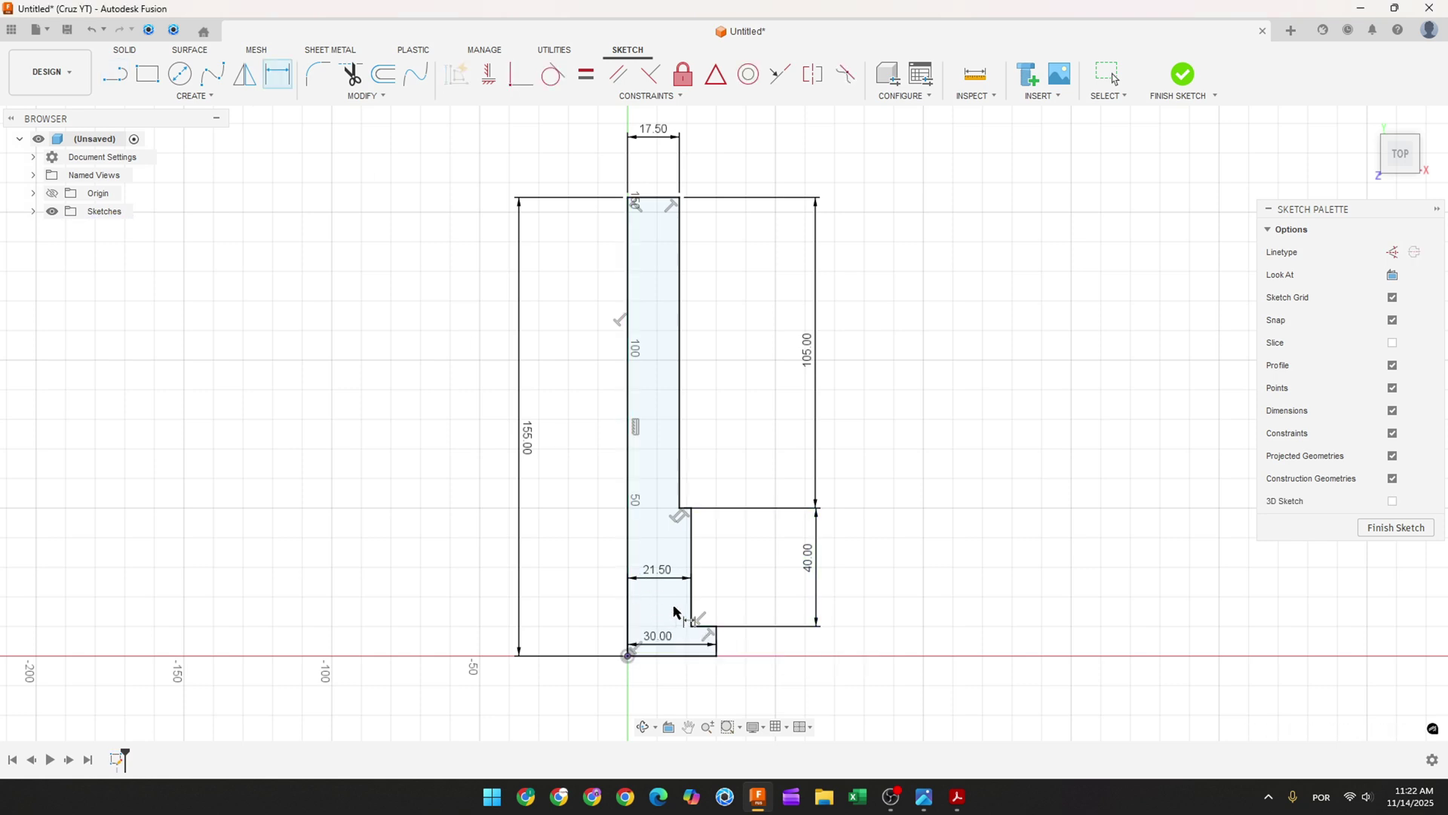
pyautogui.scroll(-1, 808, 581)
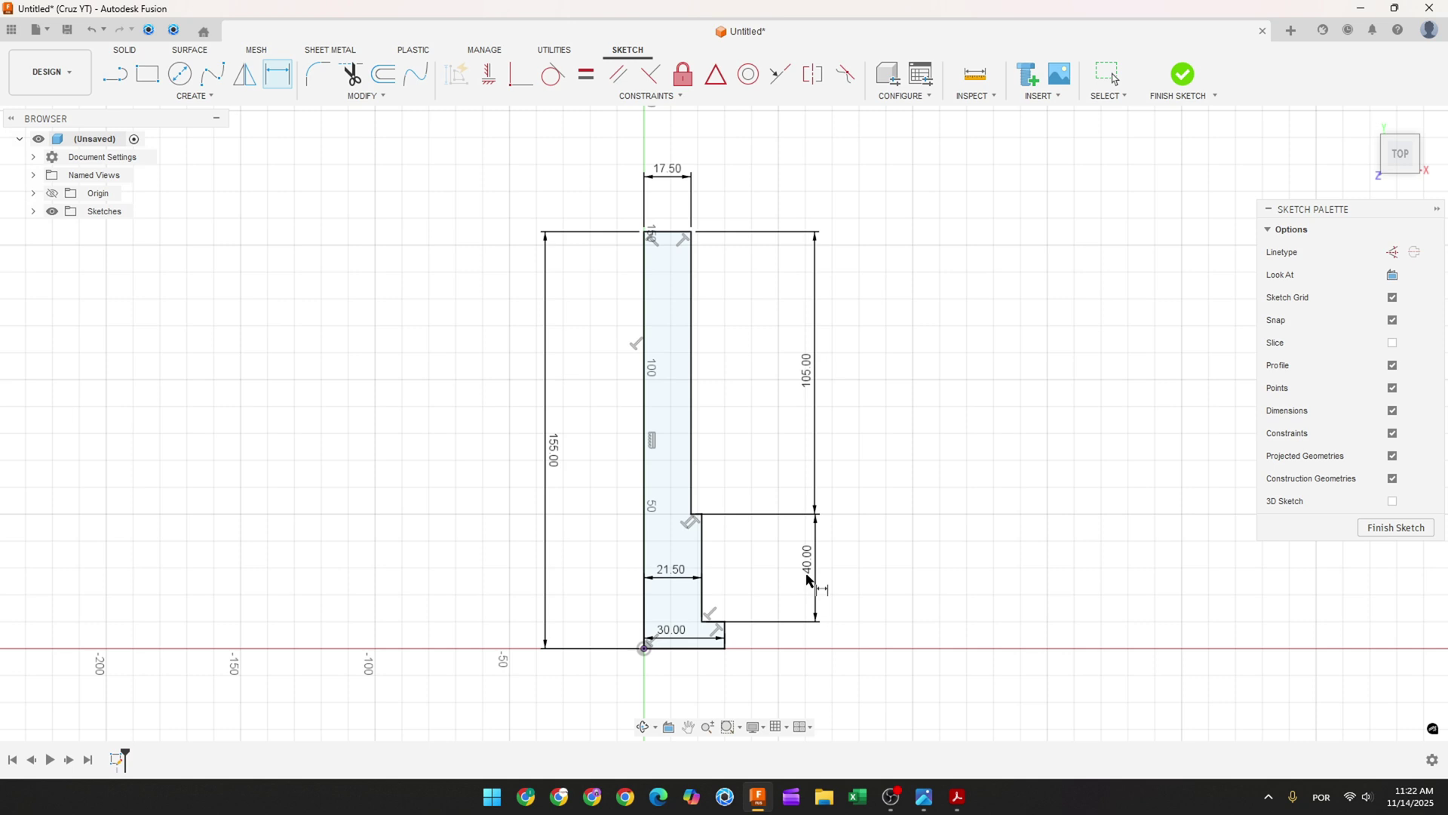
pyautogui.click(1182, 75)
# Revolve the half-profile a full 360° around its long centre edge into a solid shaft
pyautogui.click(1366, 121)
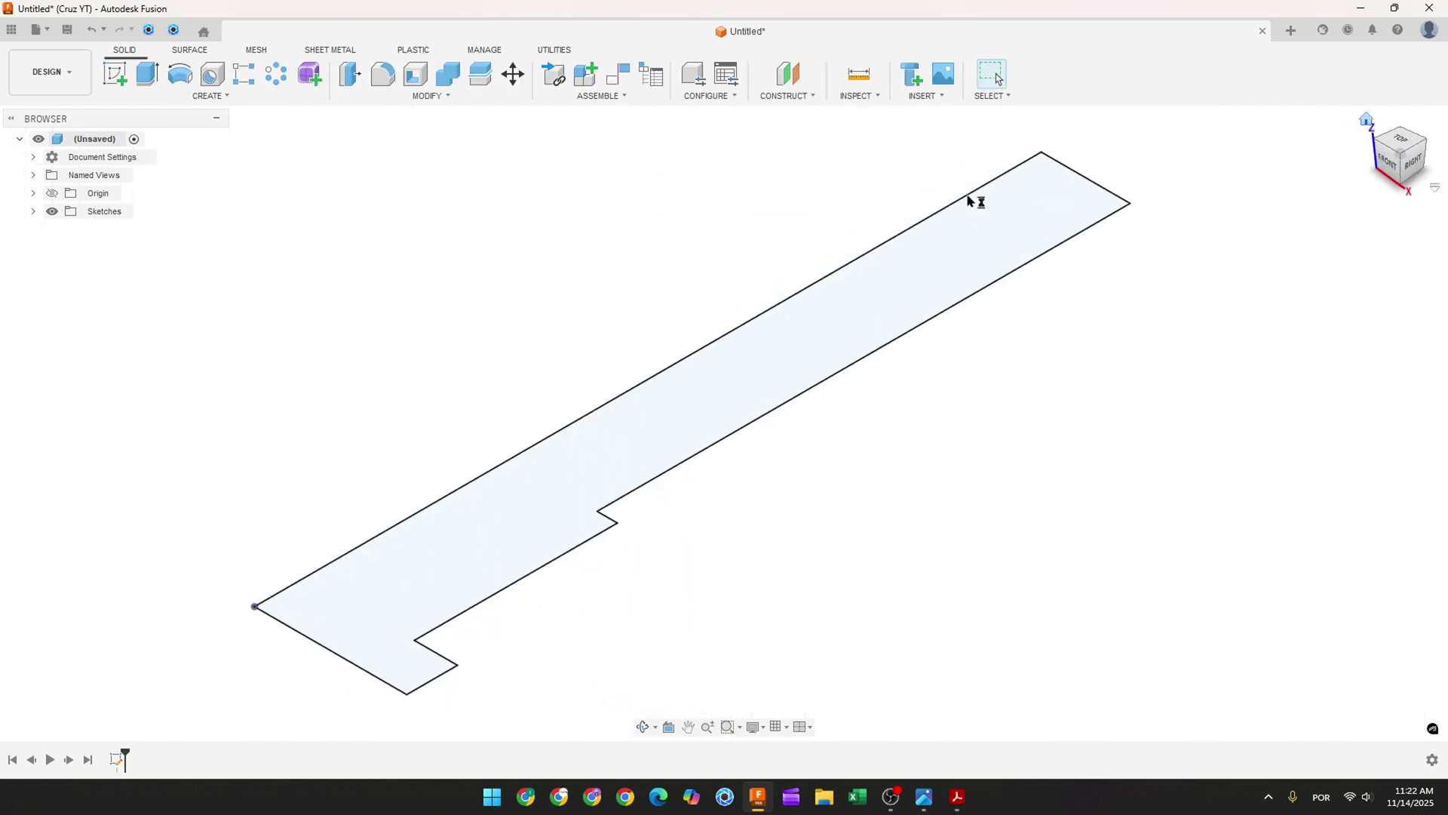
pyautogui.click(179, 73)
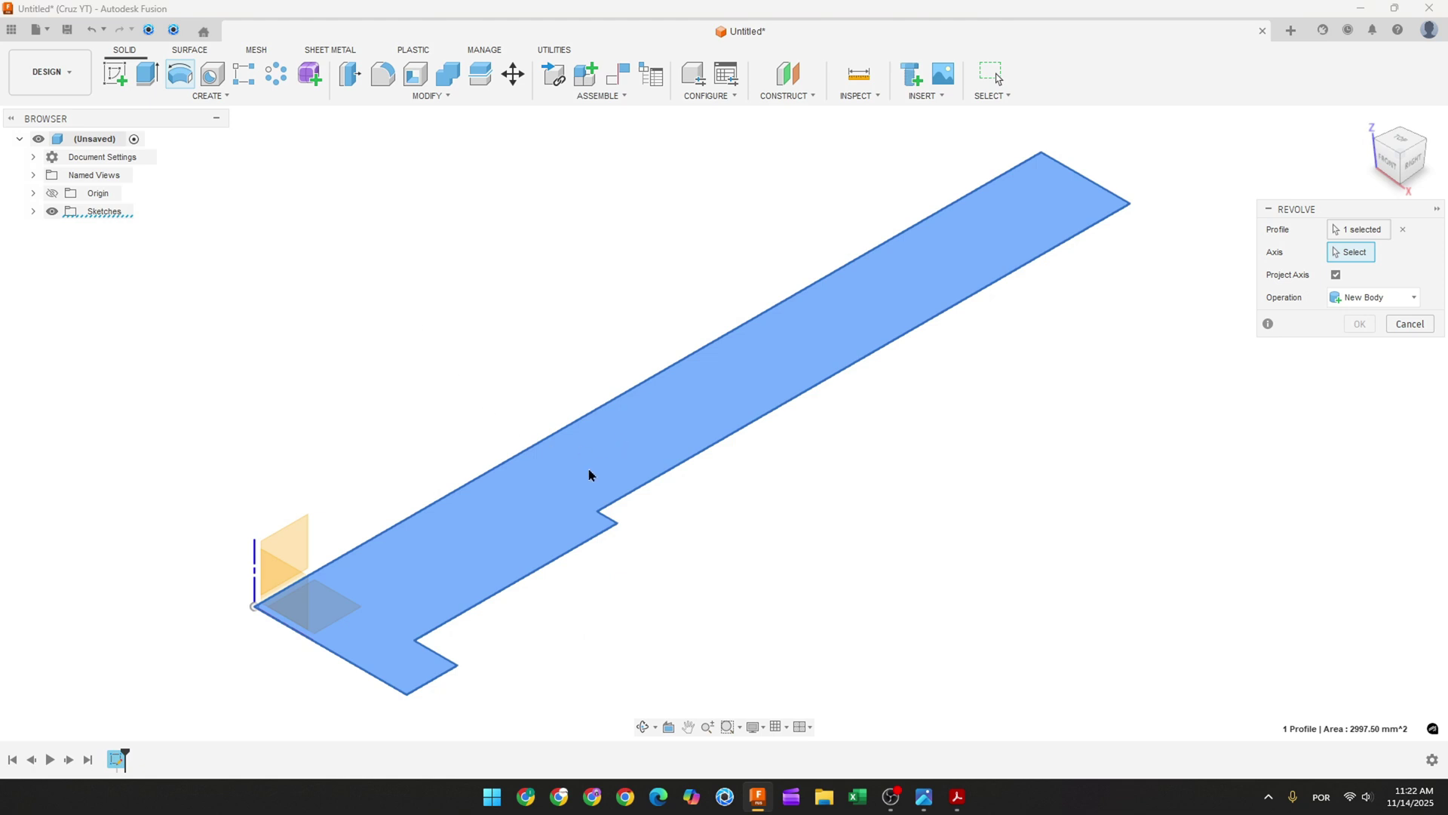
pyautogui.click(724, 344)
pyautogui.scroll(-2, 1173, 418)
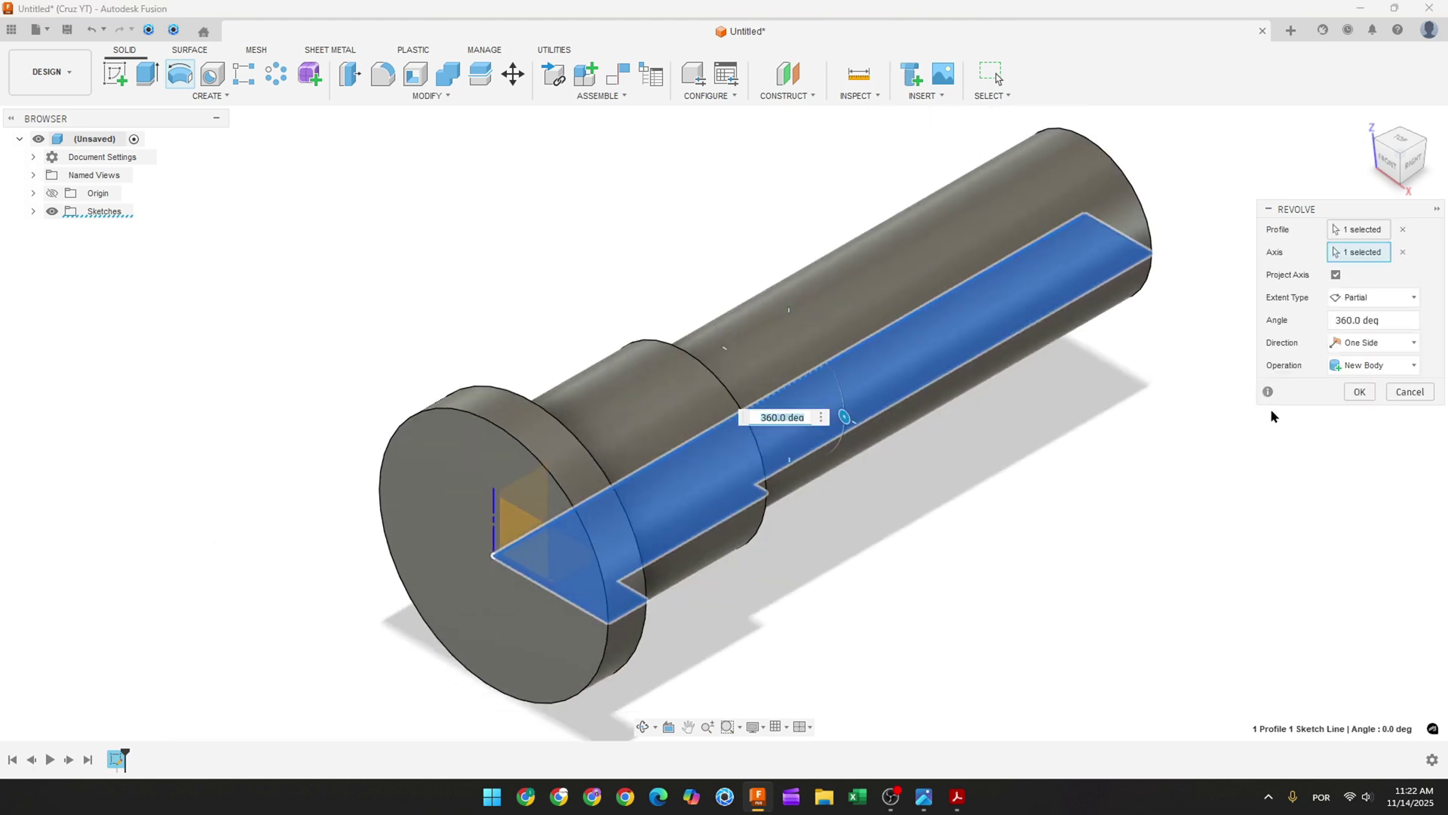
pyautogui.click(1357, 393)
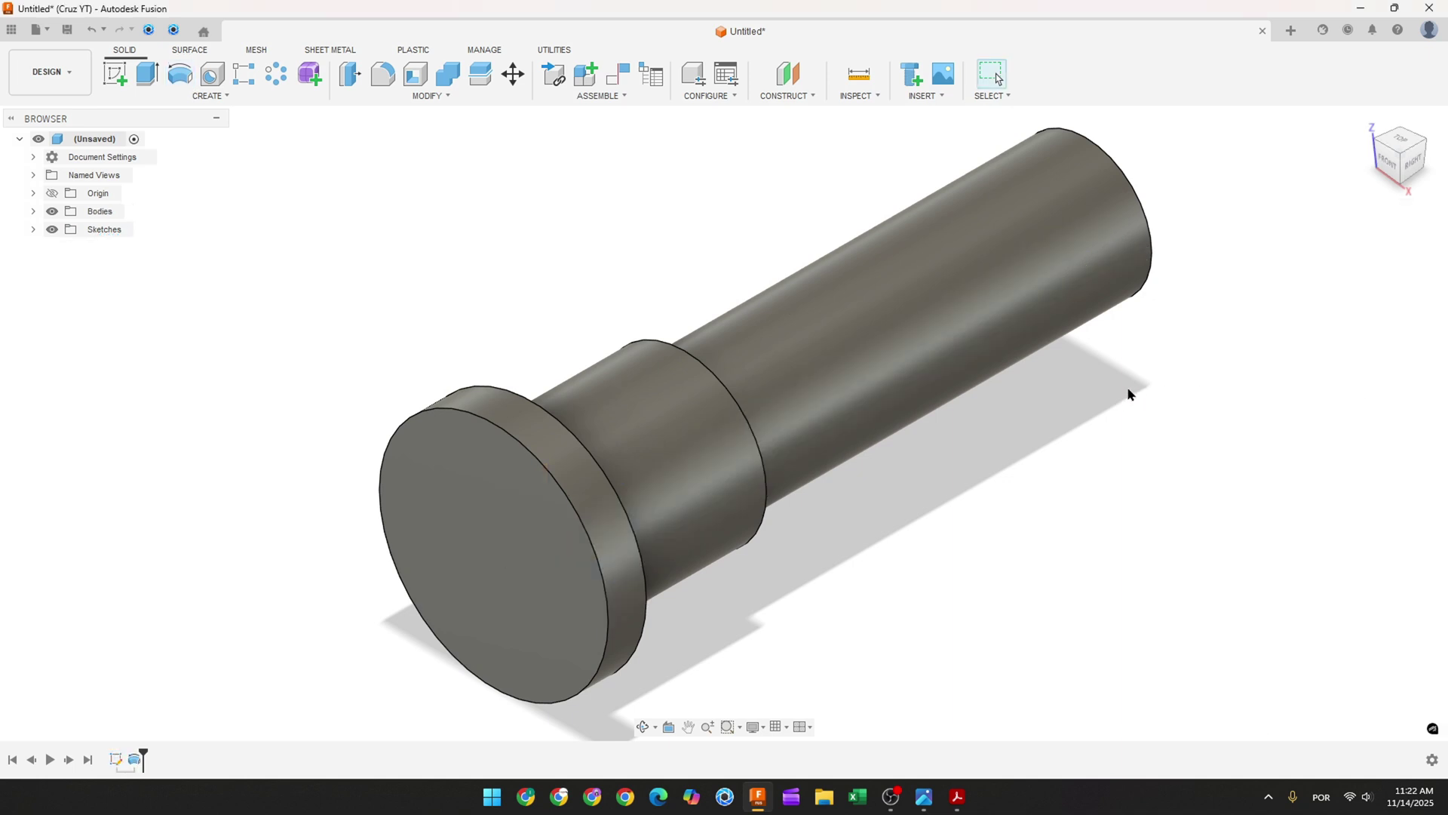
pyautogui.keyDown('shift'); pyautogui.moveTo(1127, 389); pyautogui.dragTo(820, 690, button='middle'); pyautogui.keyUp('shift')
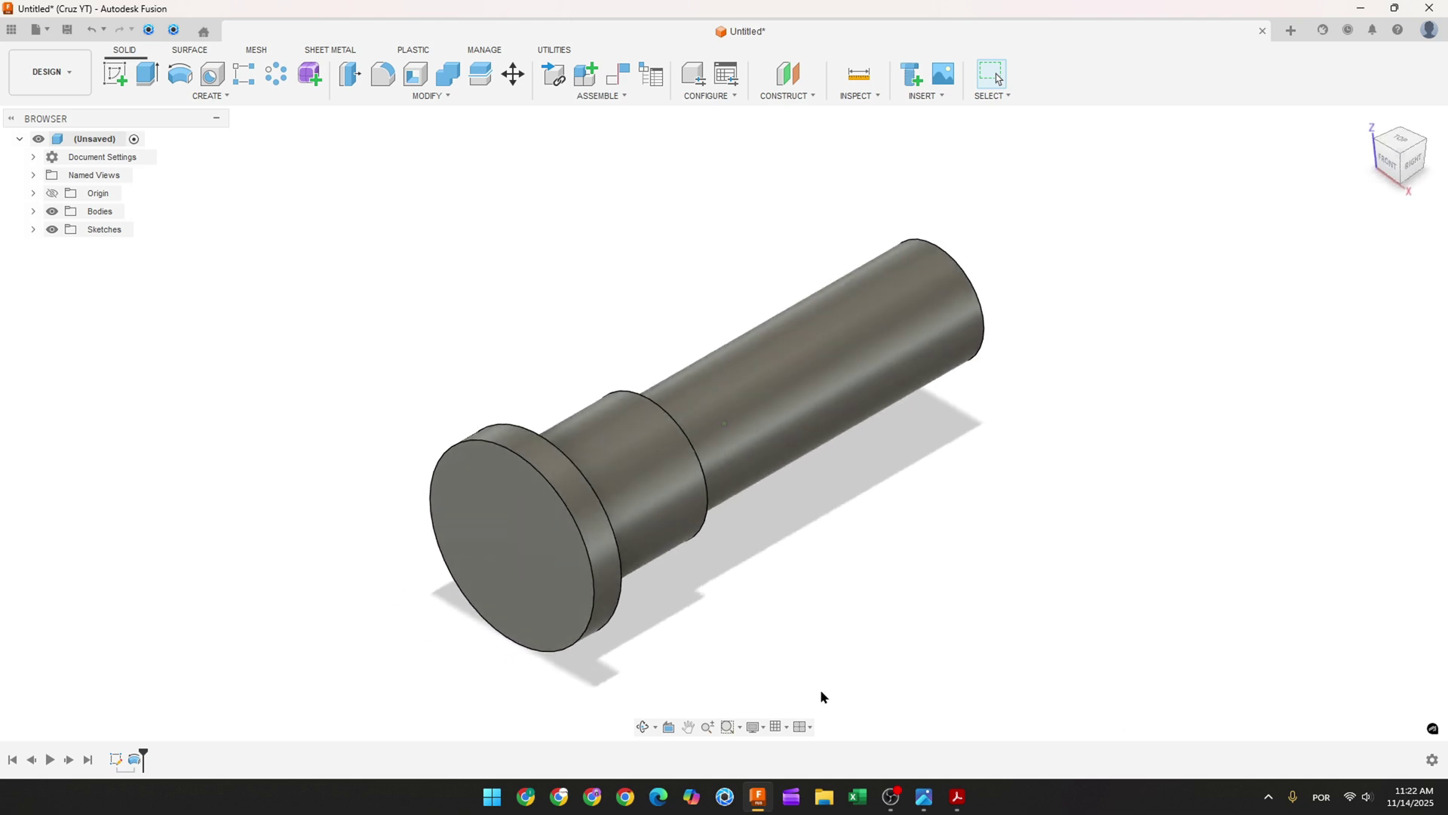
pyautogui.hotkey('ctrl', 'shift', 'f')
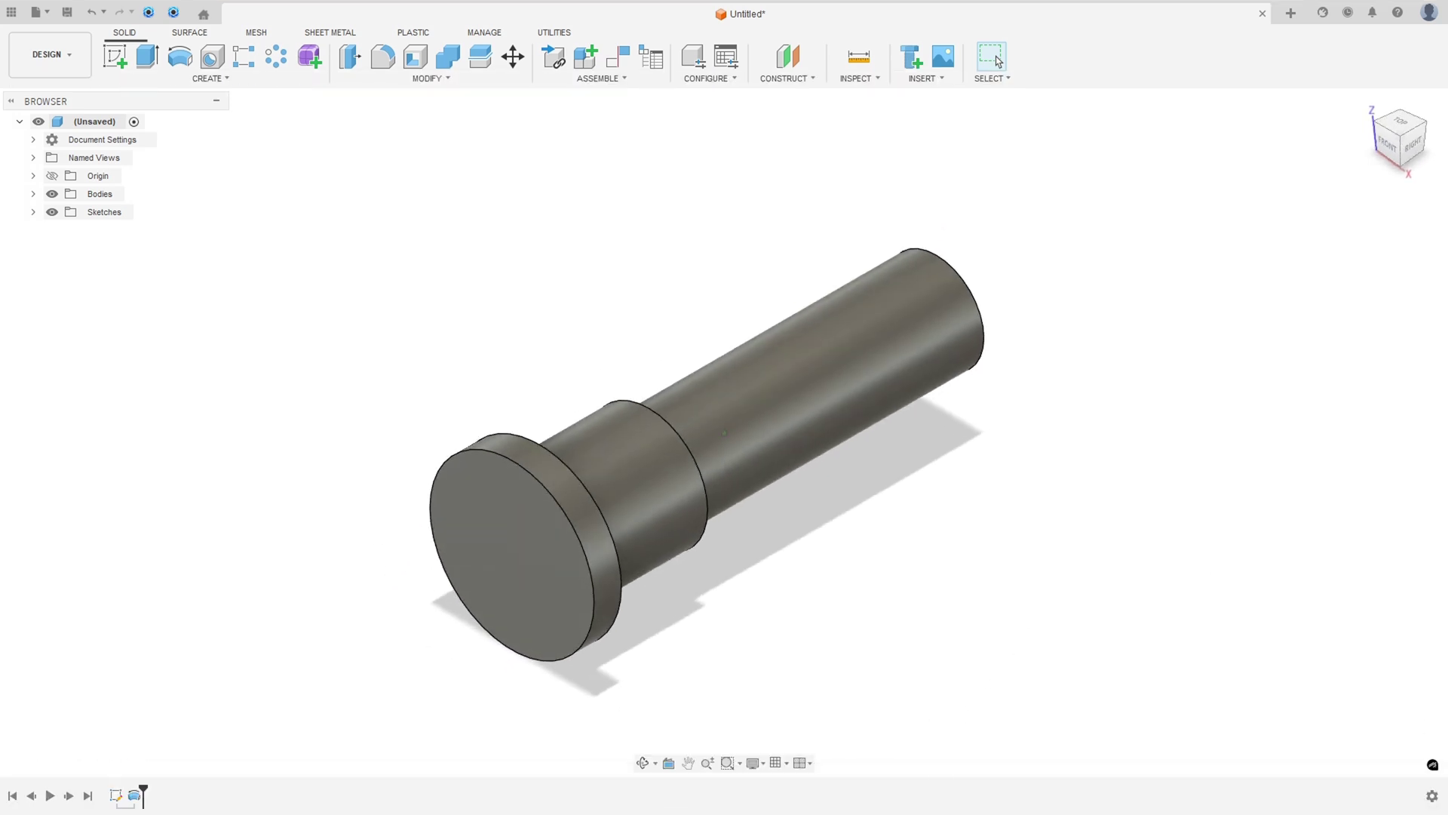
# Box the upper shaft end and the collar ends in red to flag them for chamfering
pyautogui.hotkey('alt', 'Tab')
pyautogui.scroll(-1, 323, 454)
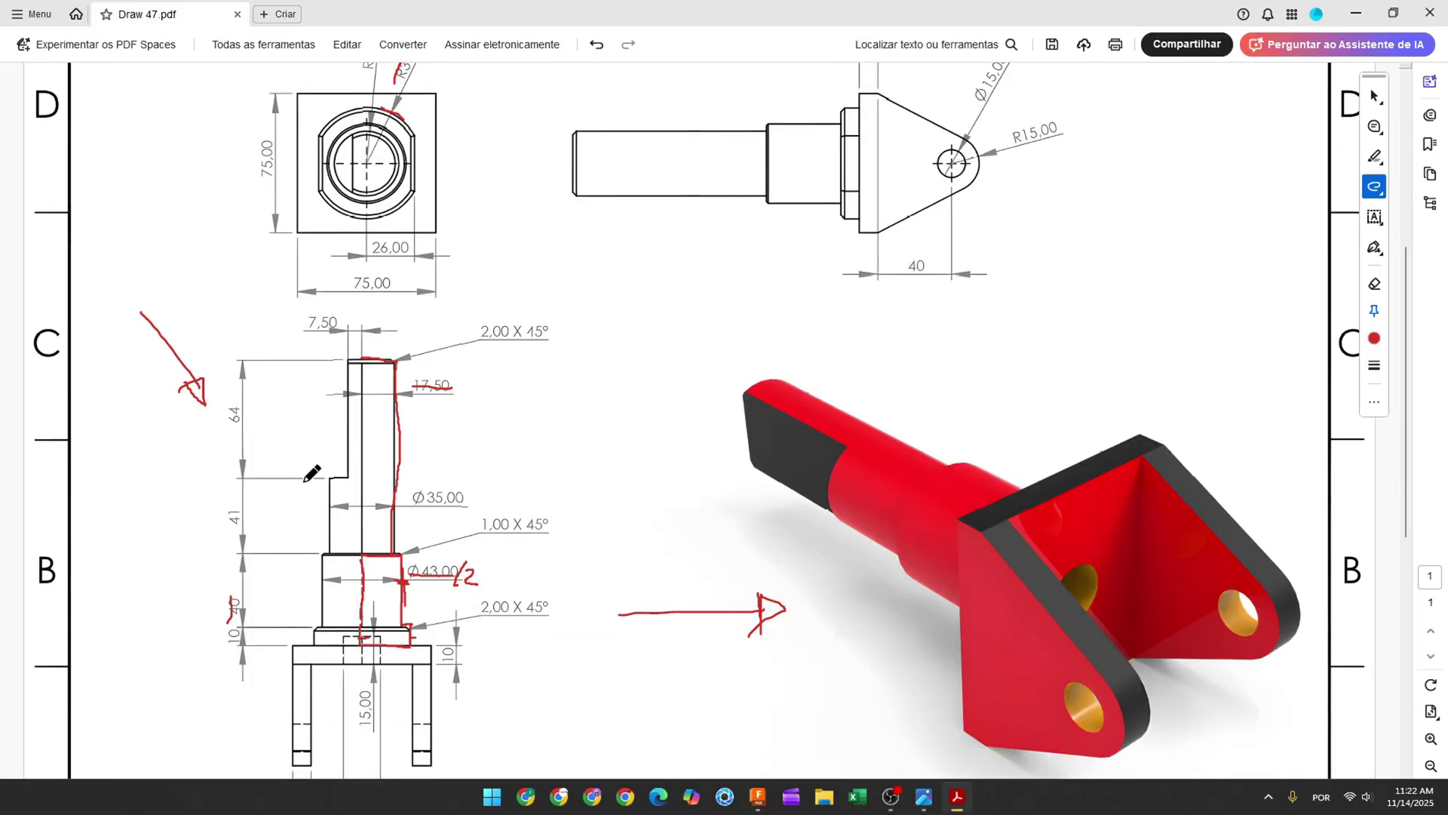
pyautogui.moveTo(306, 480)
pyautogui.mouseDown()
pyautogui.moveTo(347, 471)
pyautogui.moveTo(346, 355)
pyautogui.moveTo(310, 360)
pyautogui.moveTo(307, 455)
pyautogui.moveTo(326, 478)
pyautogui.mouseUp()
pyautogui.scroll(-2, 309, 562)
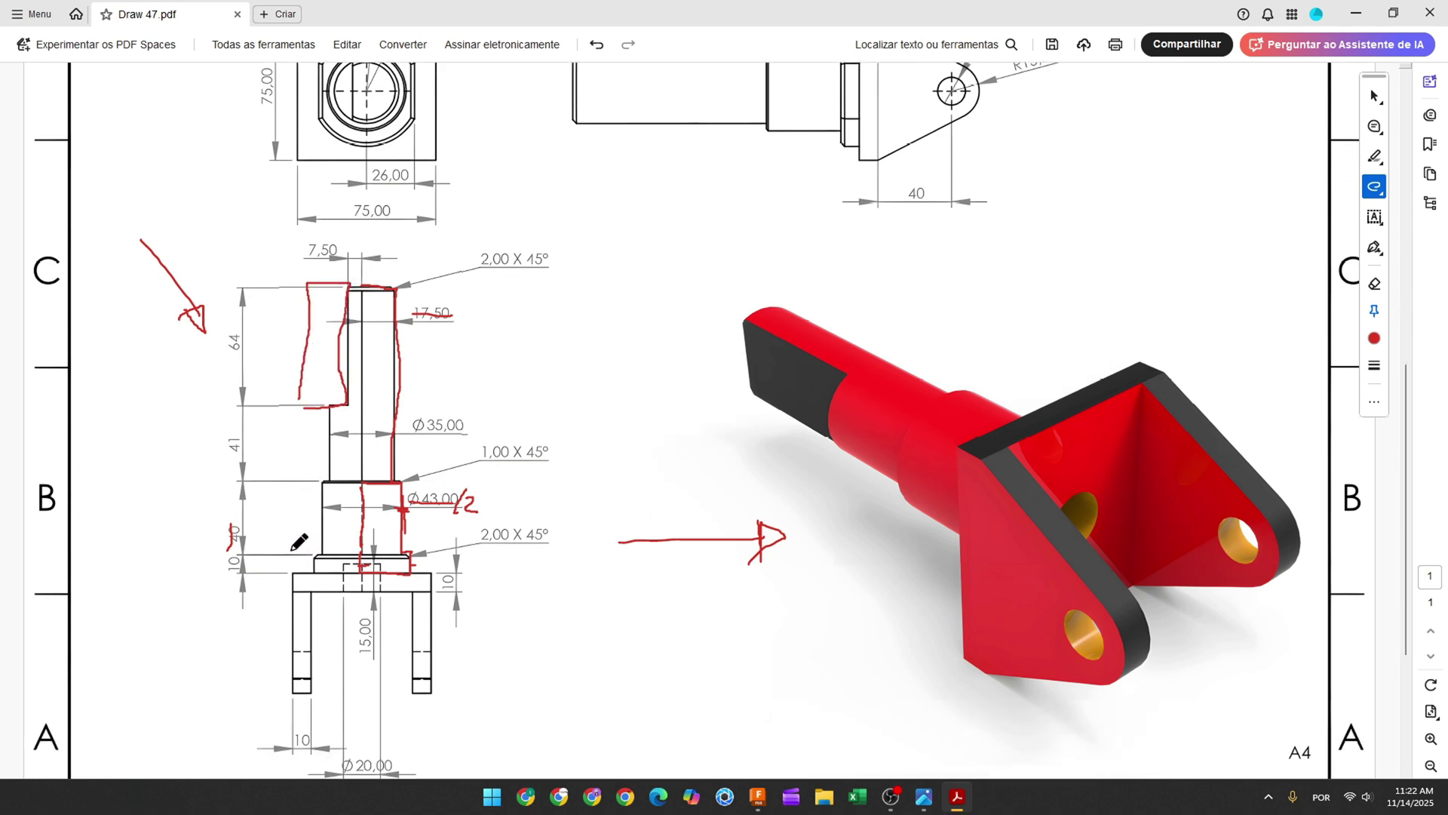
pyautogui.moveTo(292, 550)
pyautogui.mouseDown()
pyautogui.moveTo(316, 551)
pyautogui.moveTo(289, 553)
pyautogui.mouseUp()
pyautogui.moveTo(408, 557)
pyautogui.mouseDown()
pyautogui.moveTo(425, 574)
pyautogui.moveTo(429, 553)
pyautogui.moveTo(405, 548)
pyautogui.mouseUp()
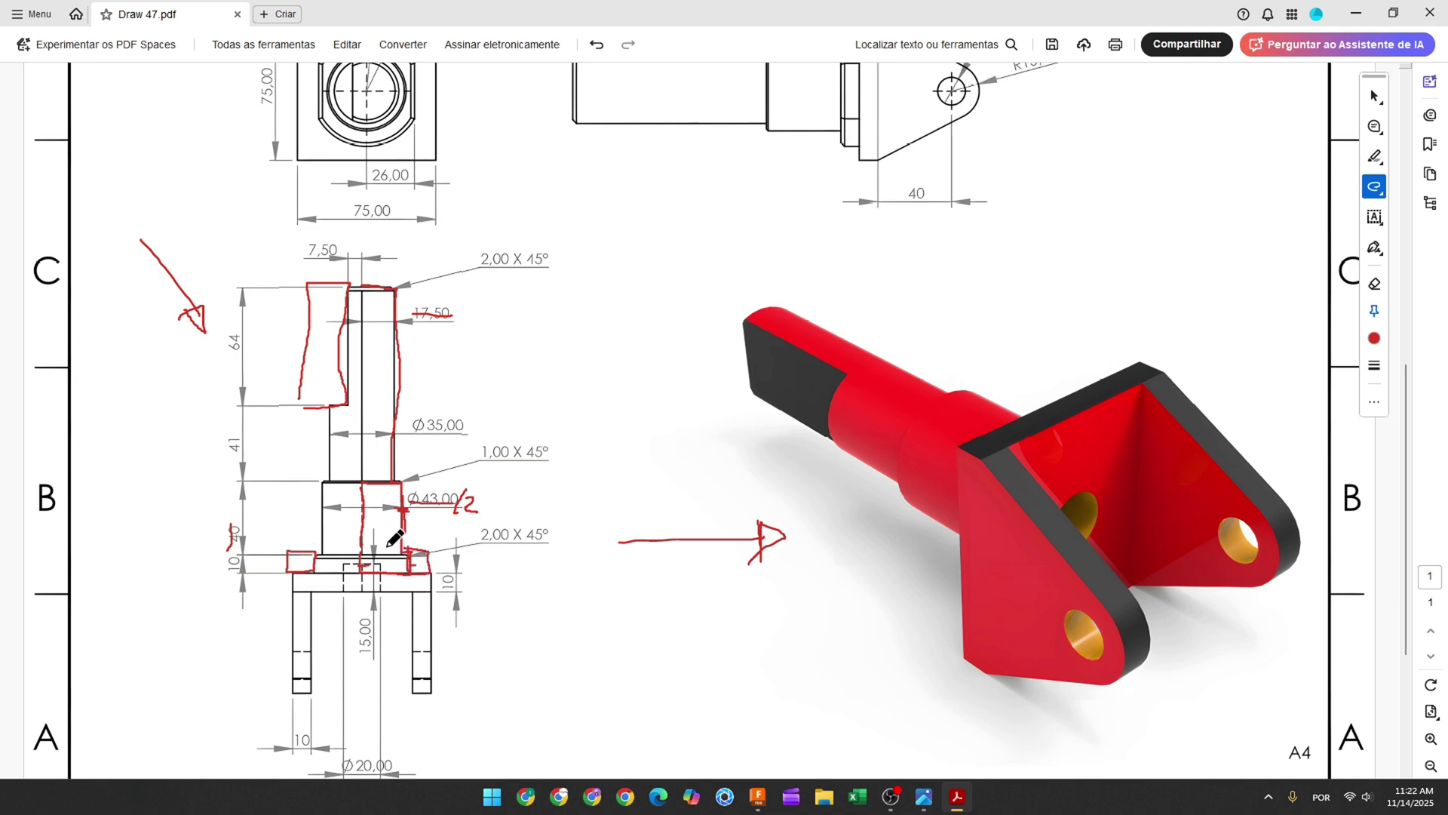
pyautogui.scroll(2, 373, 544)
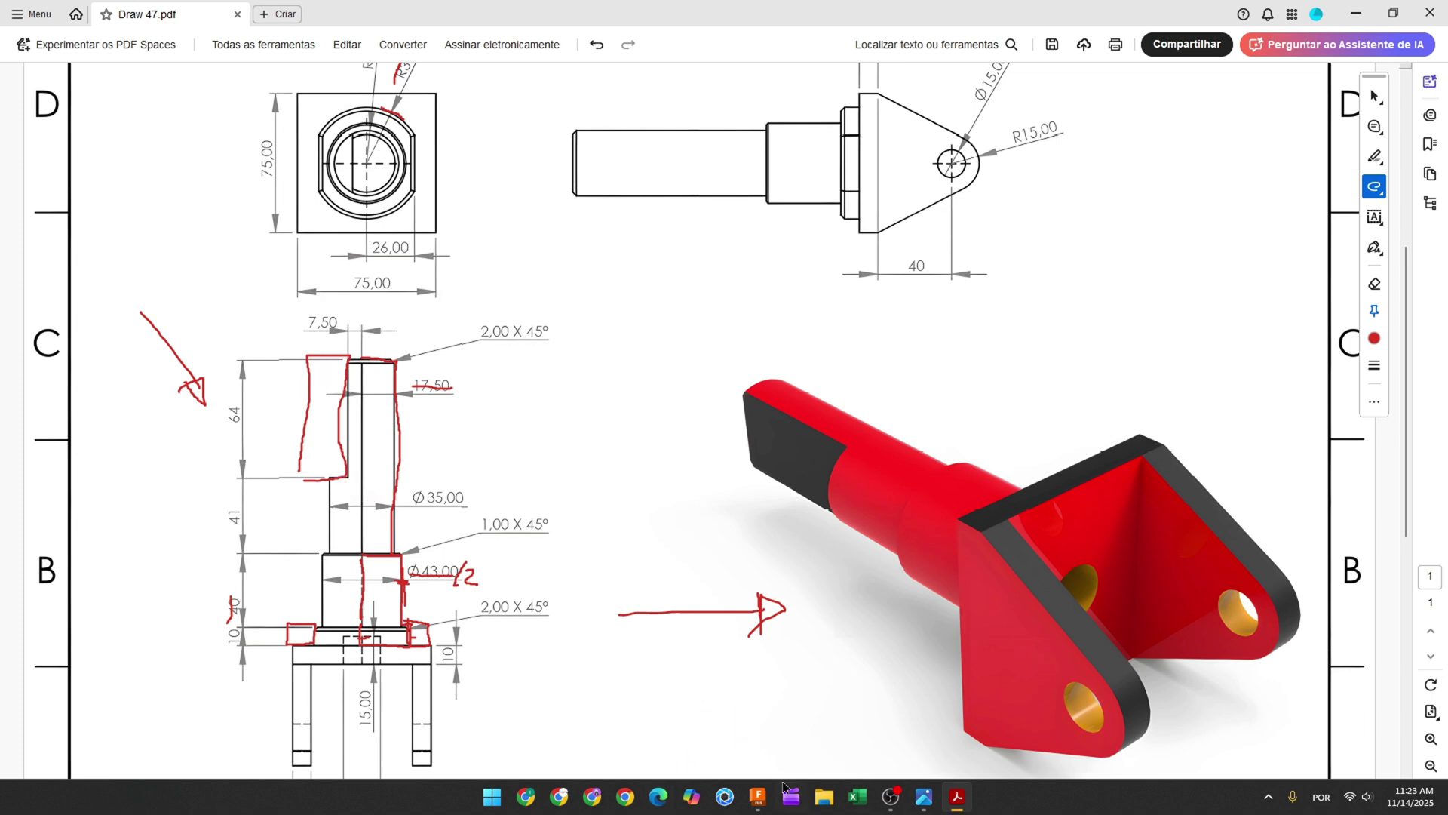
pyautogui.click(758, 796)
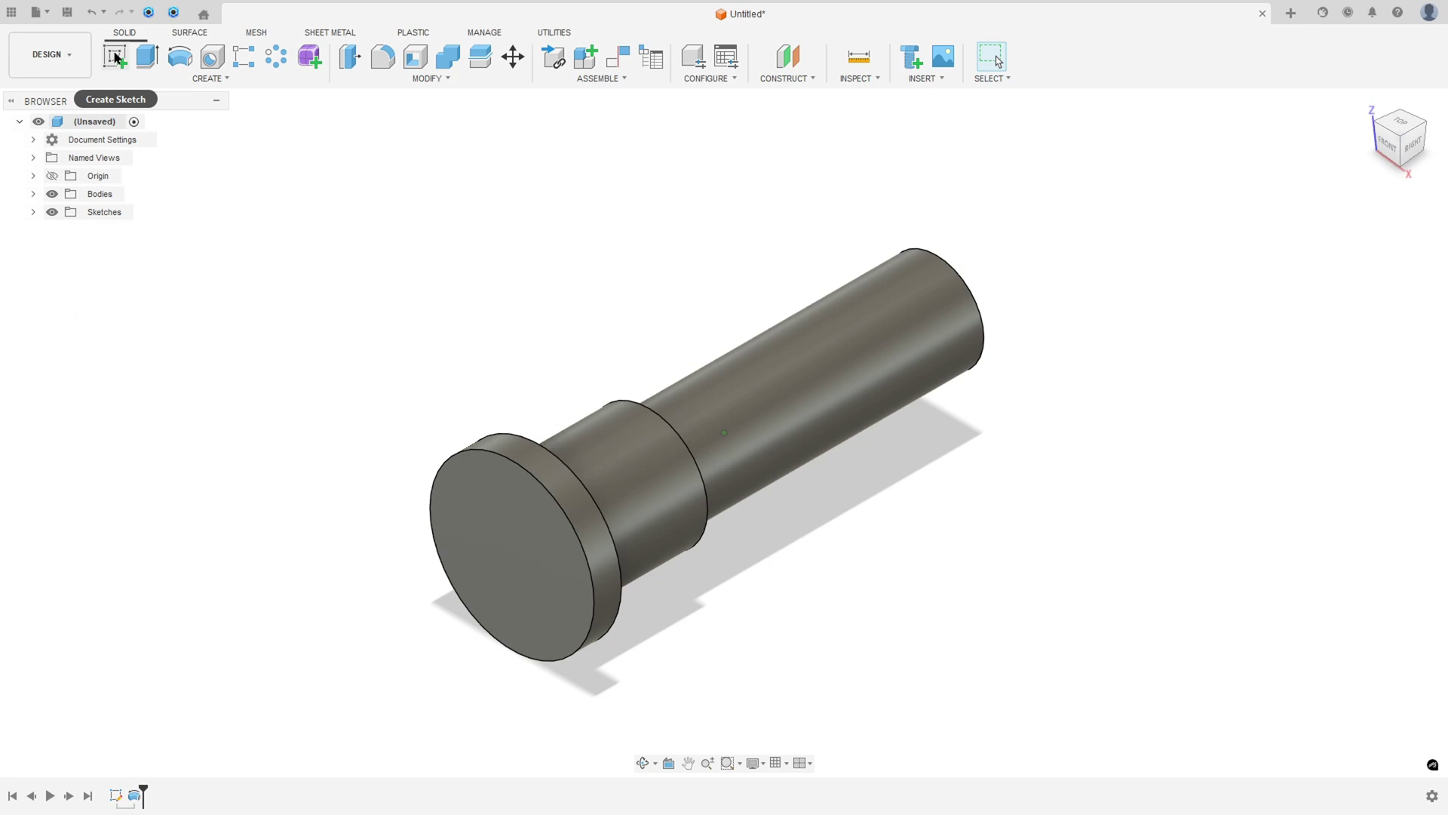
# Start a sketch on the origin plane through the shaft and project the shaft body's outline into it
pyautogui.click(116, 56)
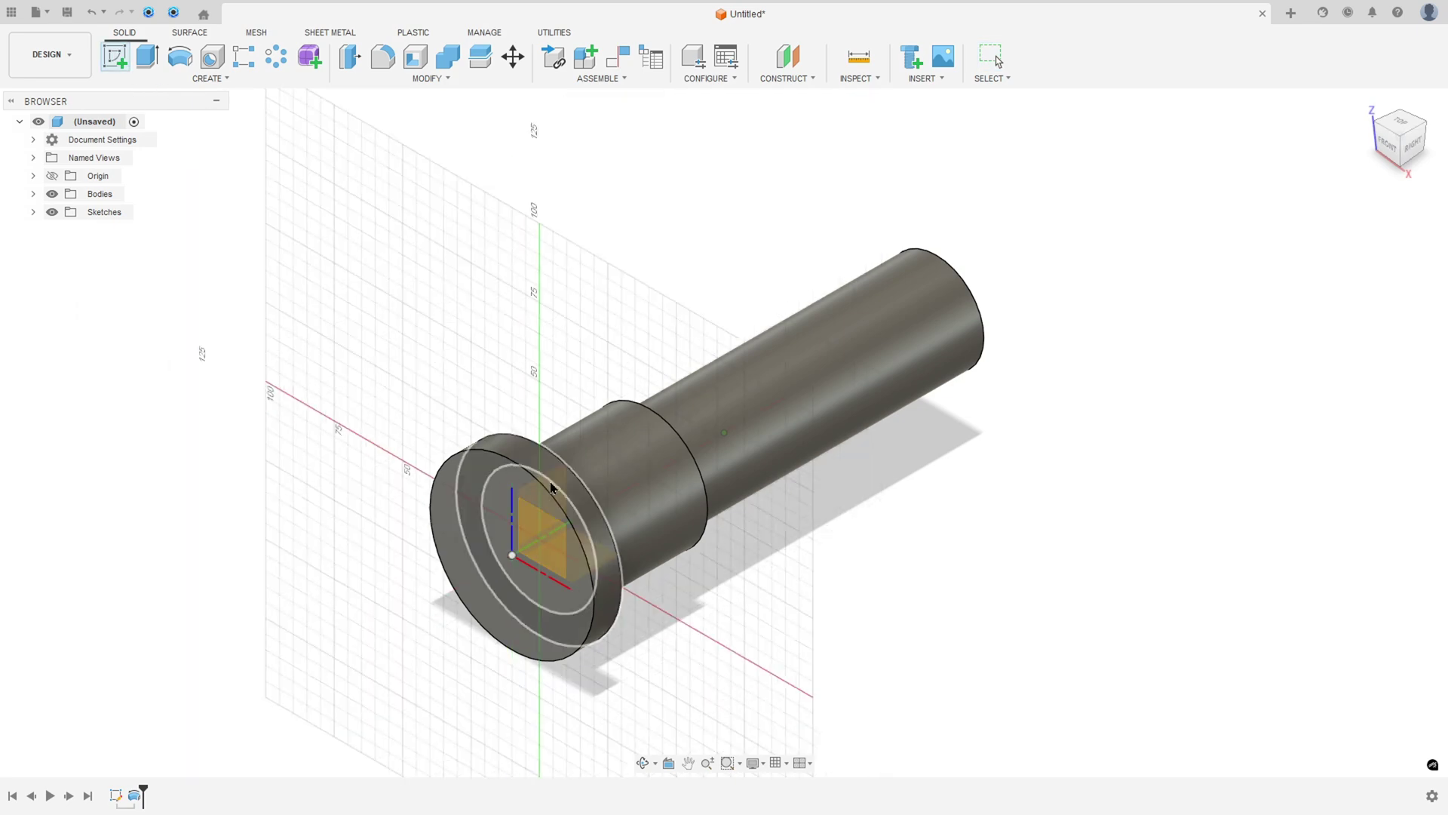
pyautogui.click(545, 540)
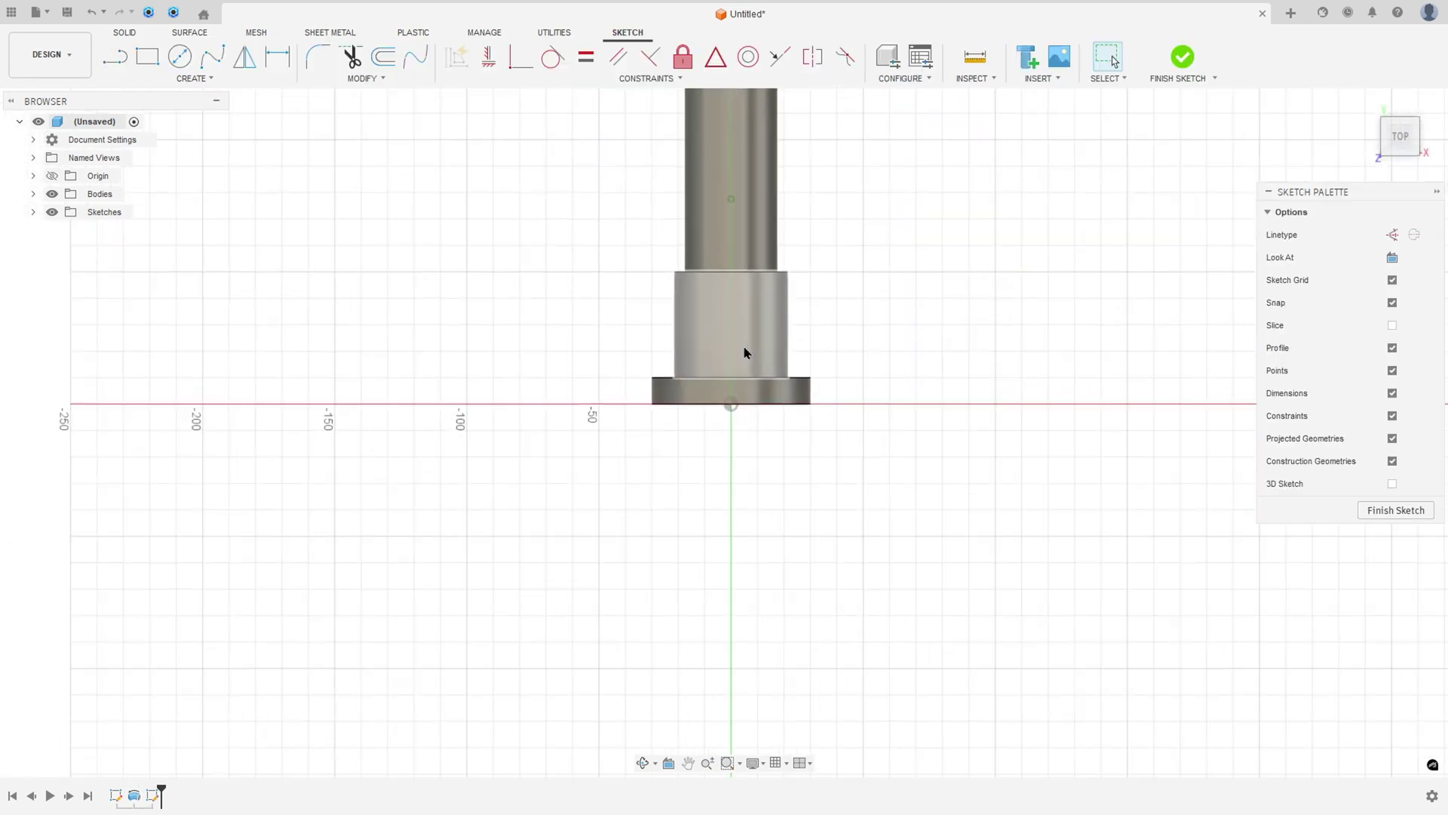
pyautogui.click(205, 78)
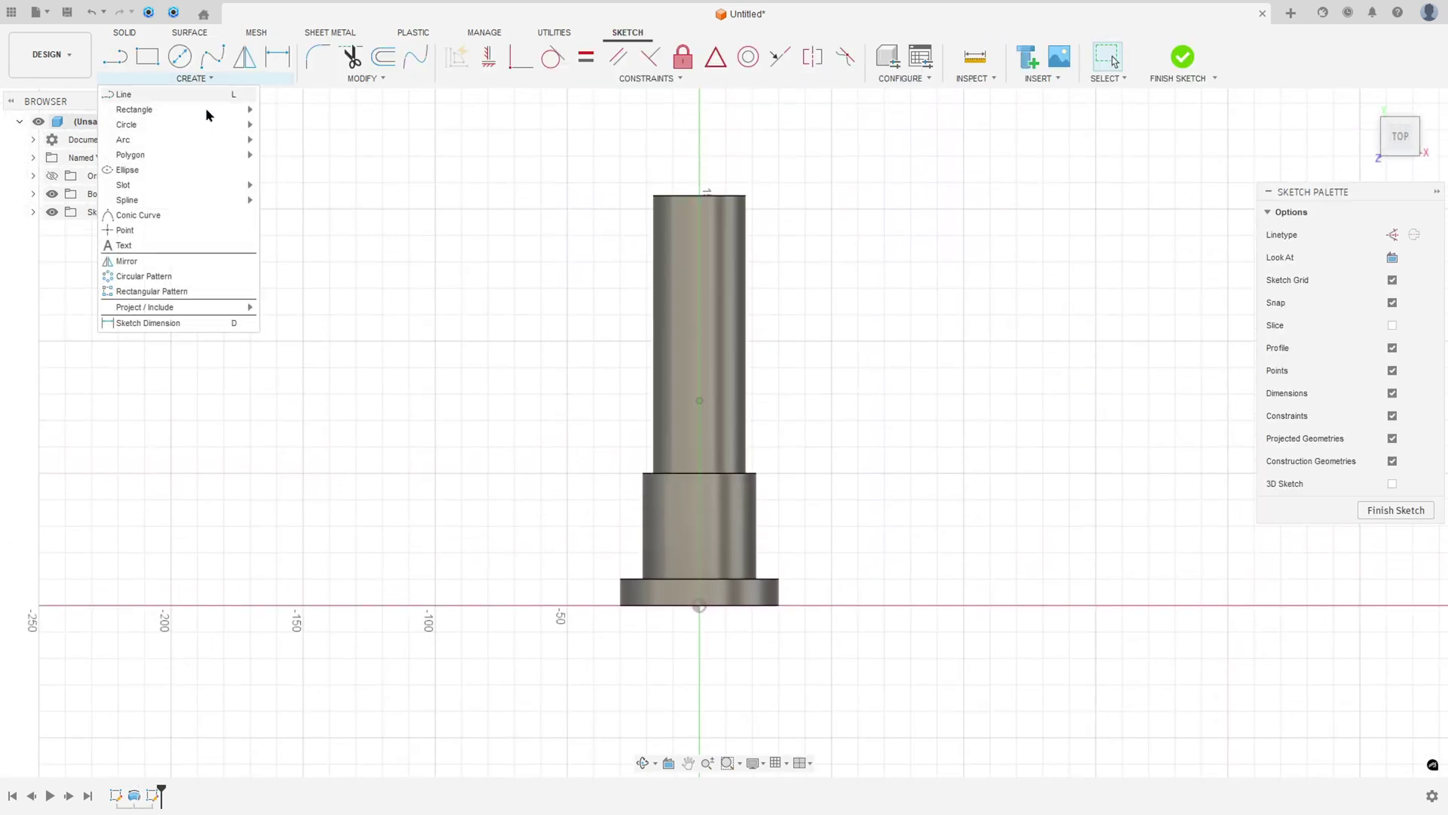
pyautogui.moveTo(226, 307)
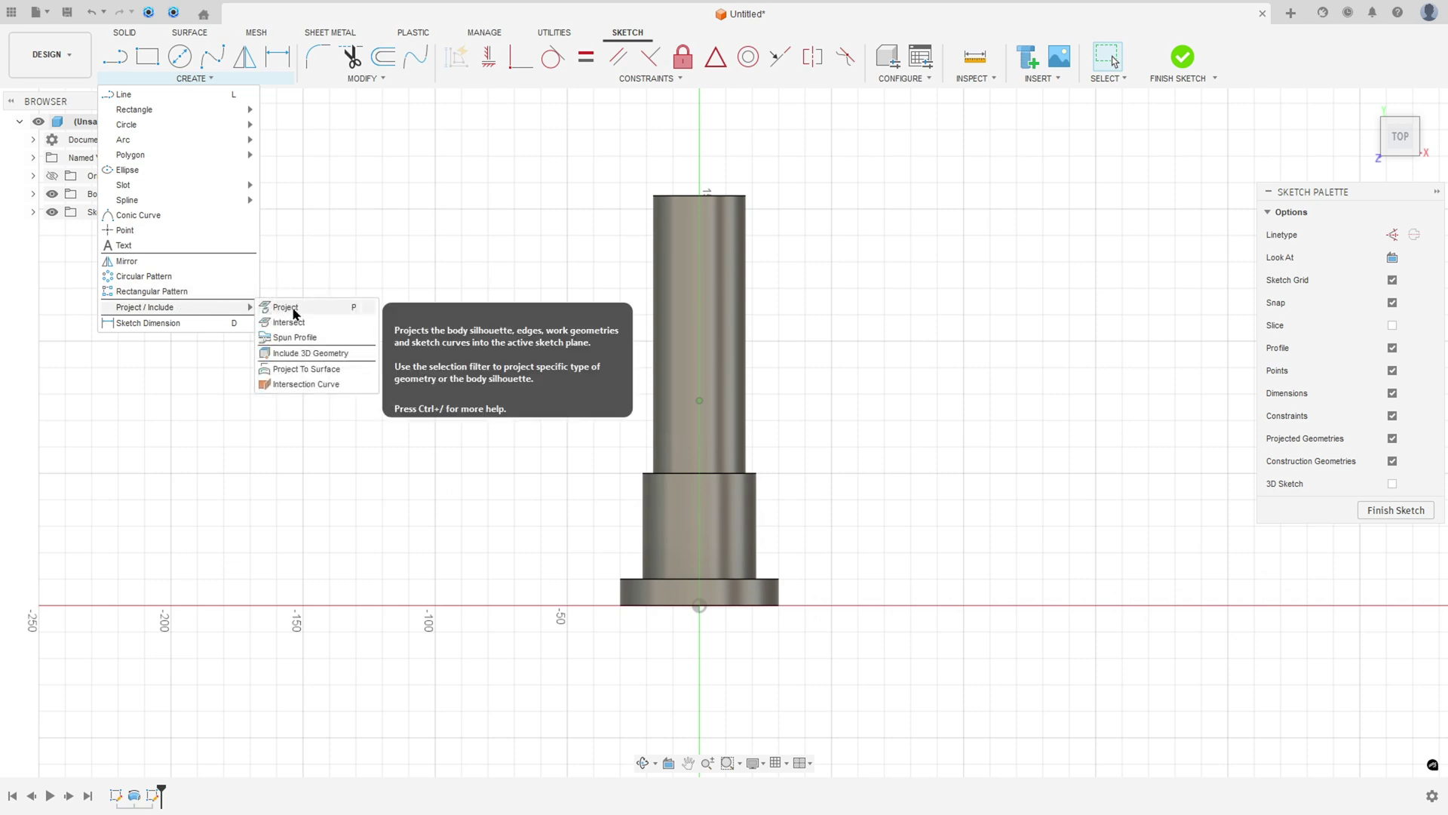
pyautogui.click(285, 307)
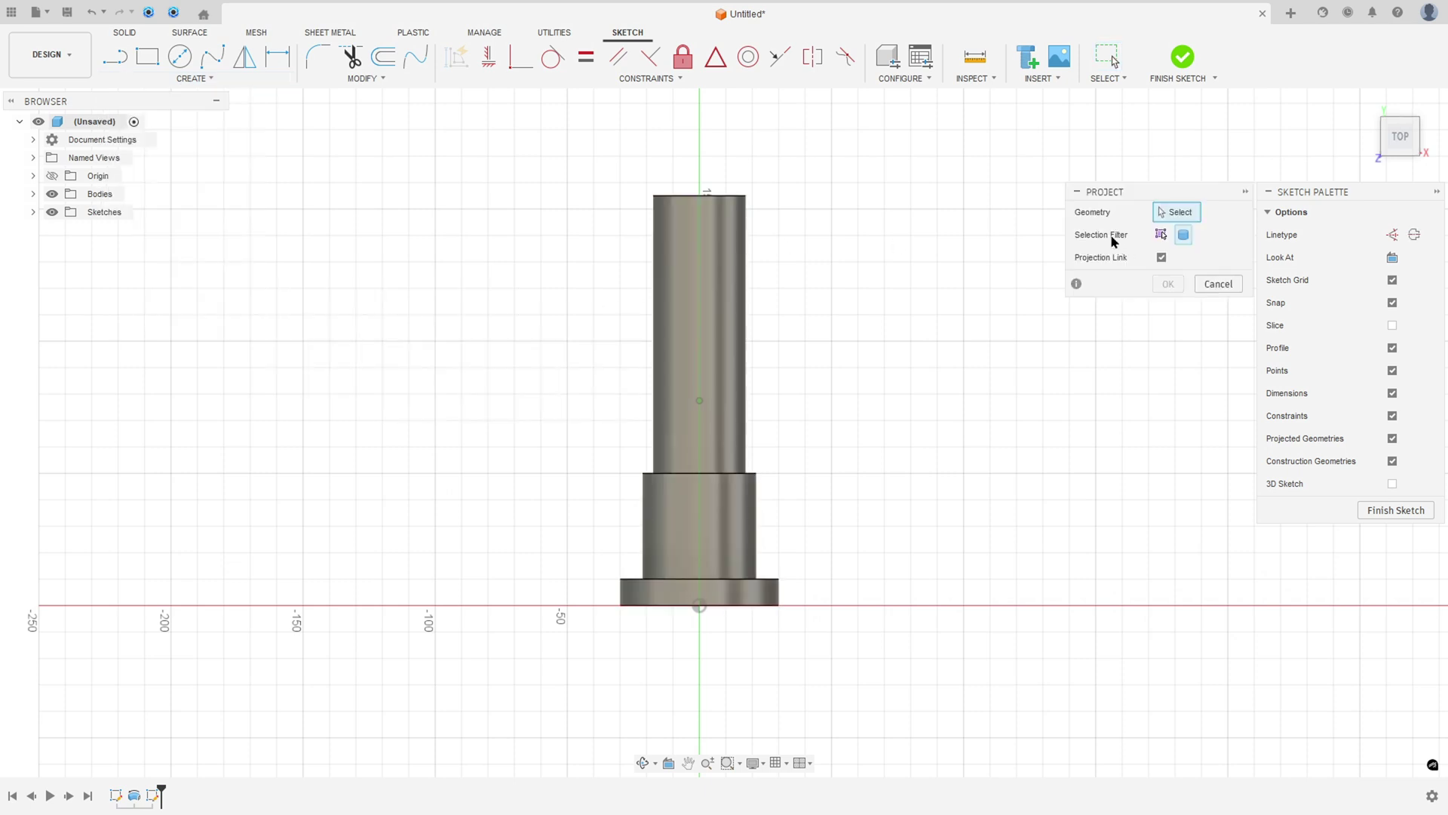
pyautogui.click(717, 272)
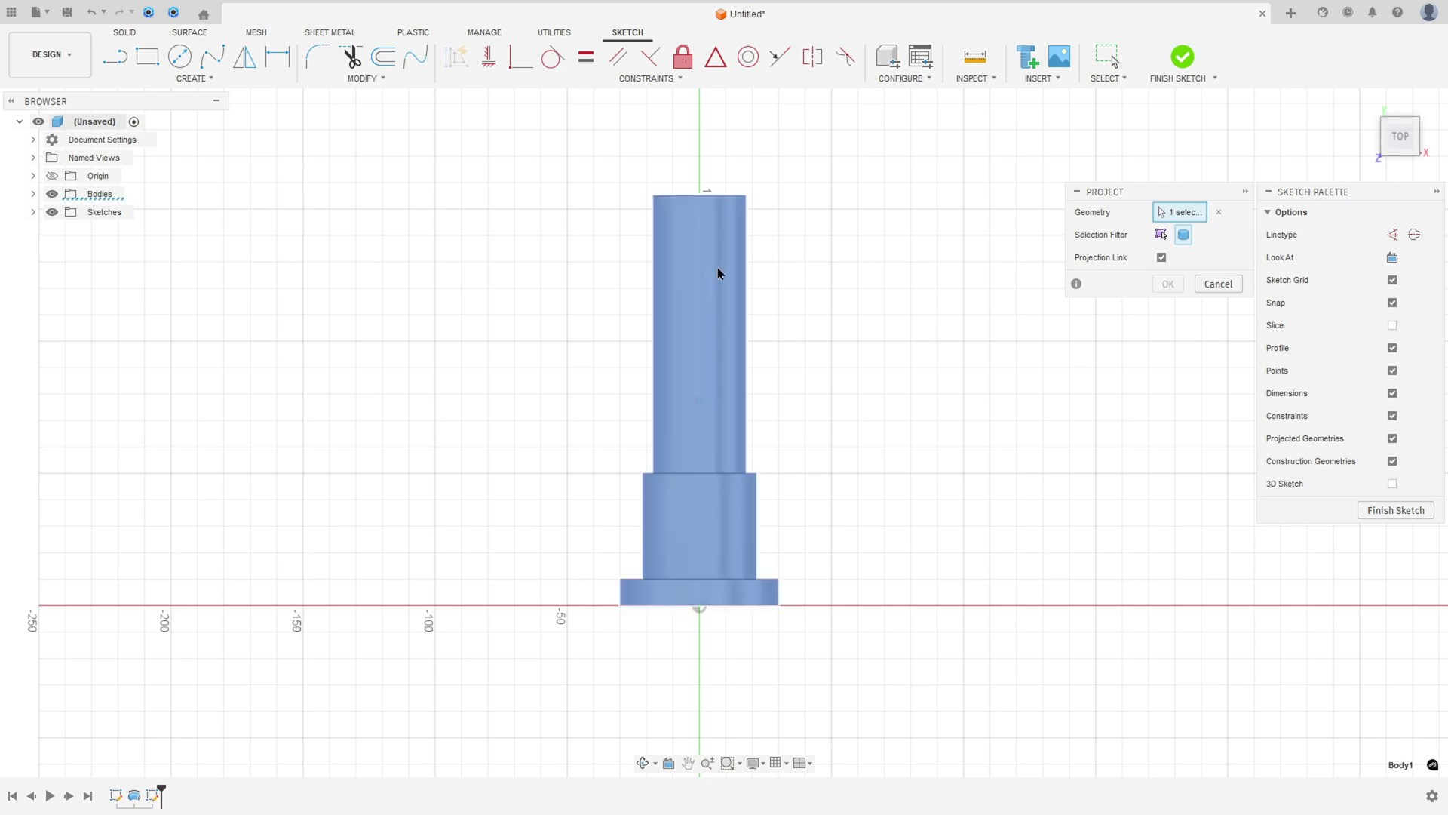
pyautogui.click(1168, 284)
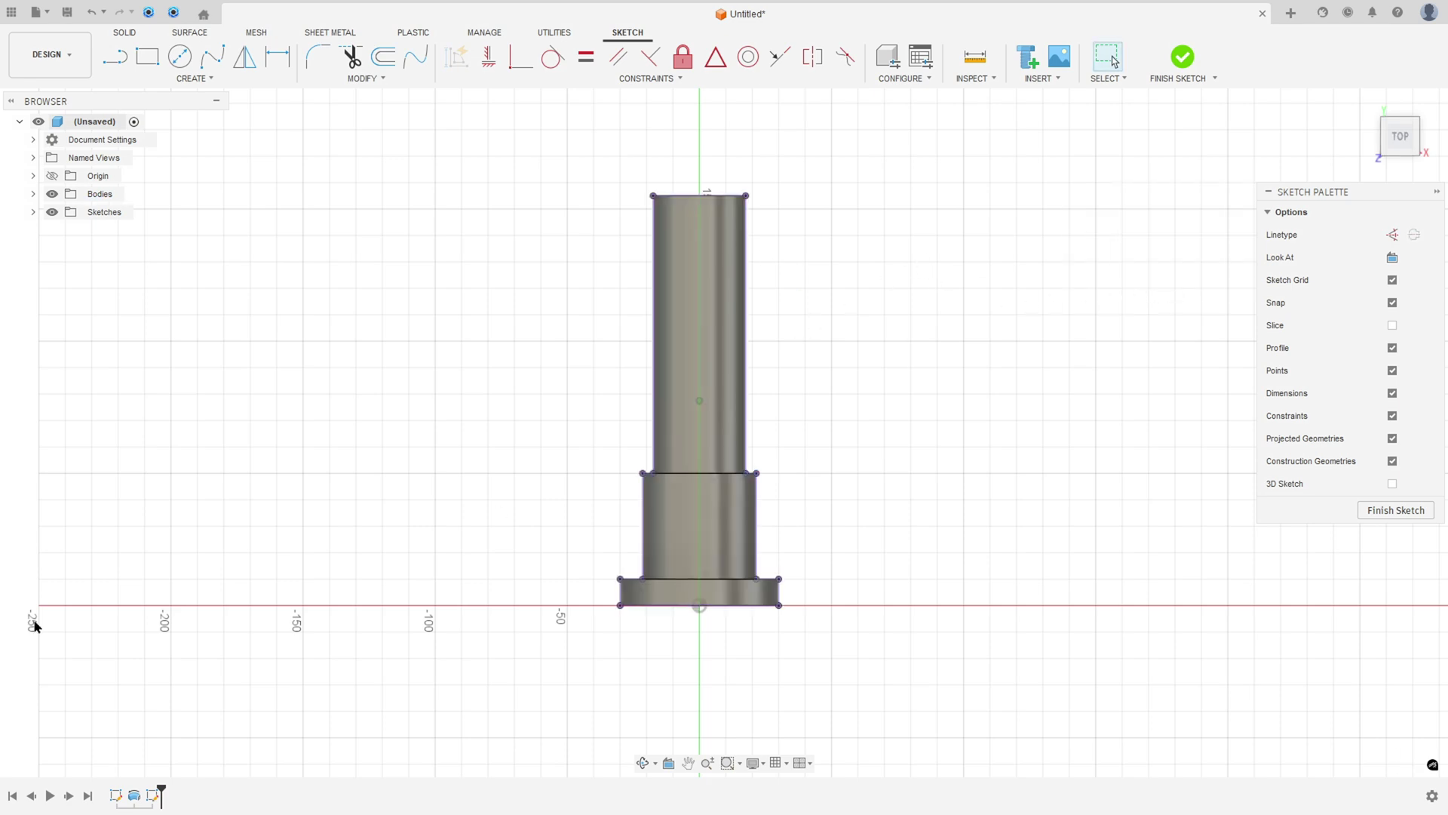
pyautogui.hotkey('alt', 'Tab')
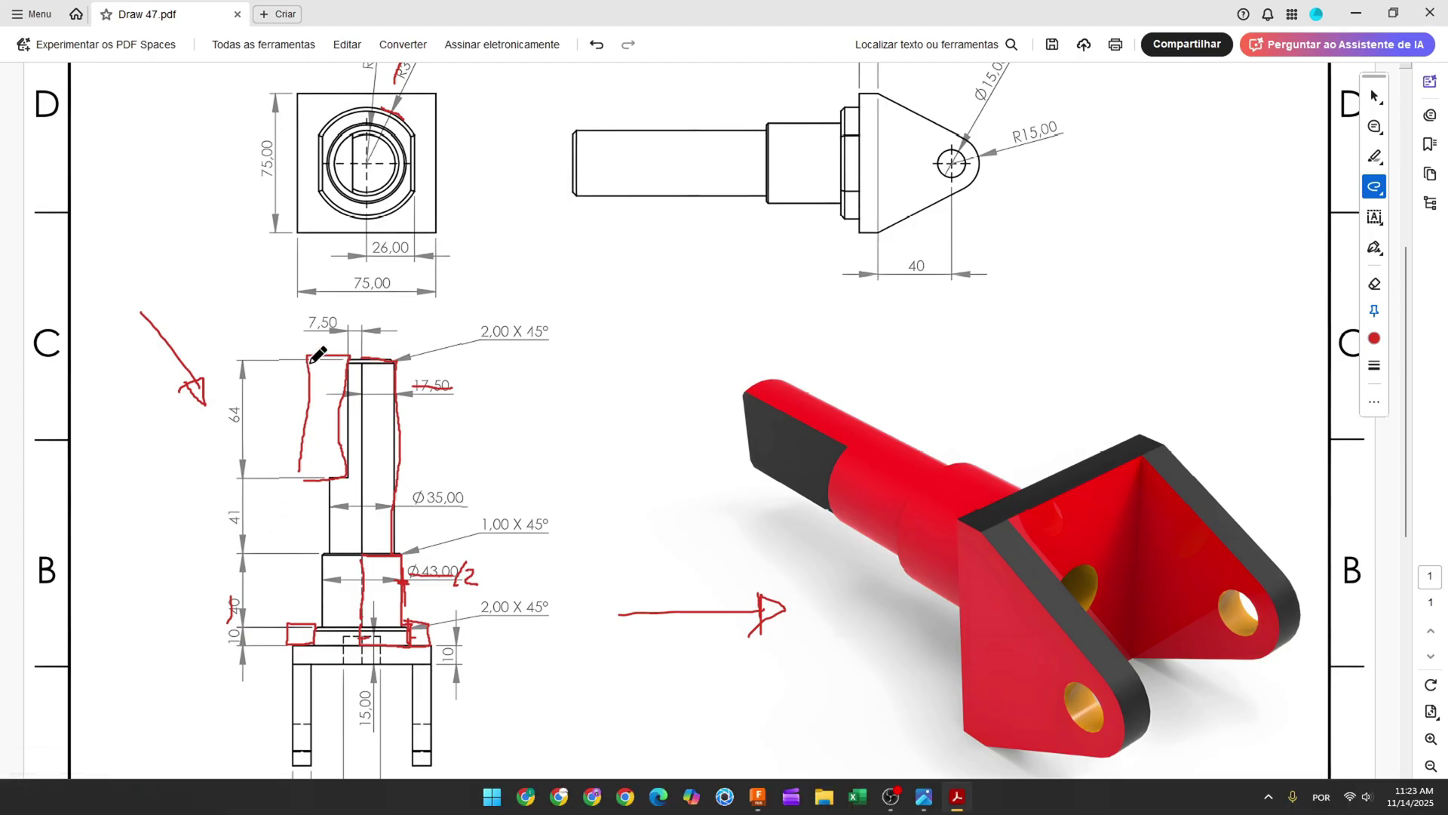
# Mark the 7,50 dimension beside the upper shaft in red, undoing the stray strokes
pyautogui.moveTo(312, 360)
pyautogui.mouseDown()
pyautogui.moveTo(347, 385)
pyautogui.moveTo(343, 445)
pyautogui.moveTo(300, 471)
pyautogui.mouseUp()
pyautogui.moveTo(230, 404); pyautogui.dragTo(233, 420)
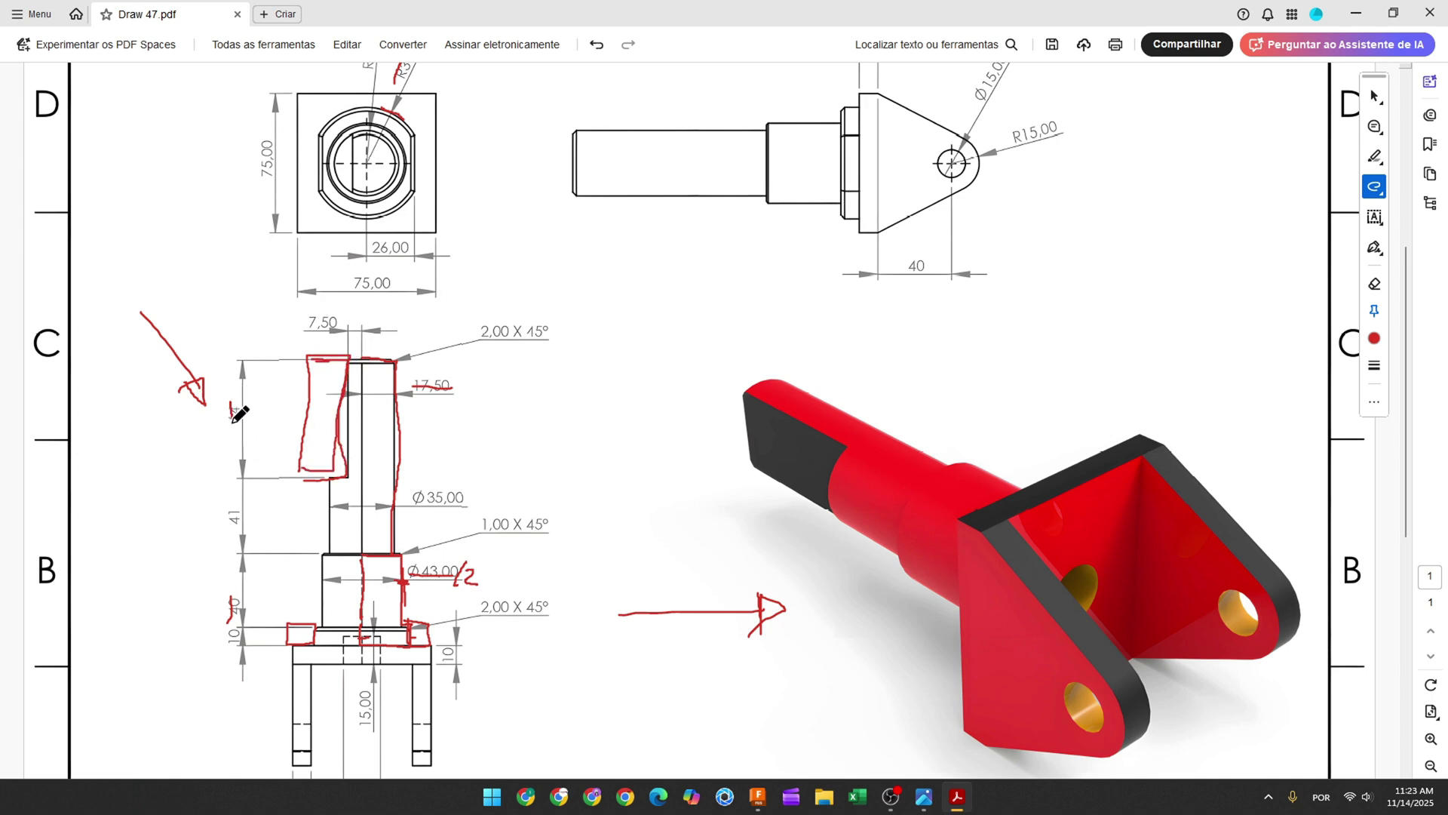
pyautogui.hotkey('ctrl', 'z')
pyautogui.hotkey('ctrl', 'z')
pyautogui.hotkey('ctrl', 'z')
pyautogui.hotkey('ctrl', 'z')
pyautogui.hotkey('ctrl', 'z')
pyautogui.hotkey('ctrl', 'z')
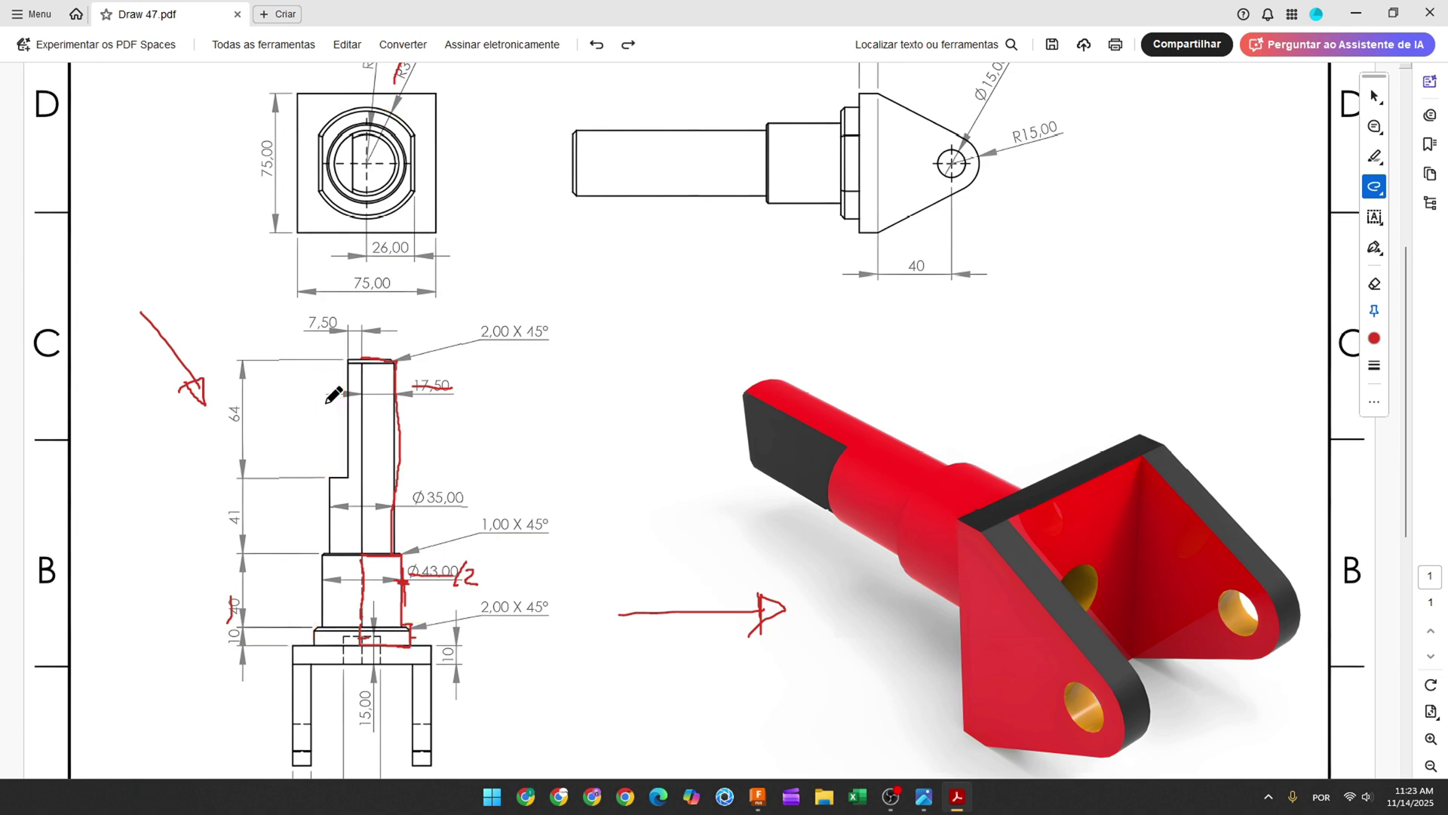
pyautogui.moveTo(324, 362)
pyautogui.mouseDown()
pyautogui.moveTo(332, 477)
pyautogui.moveTo(348, 464)
pyautogui.moveTo(350, 362)
pyautogui.moveTo(321, 361)
pyautogui.mouseUp()
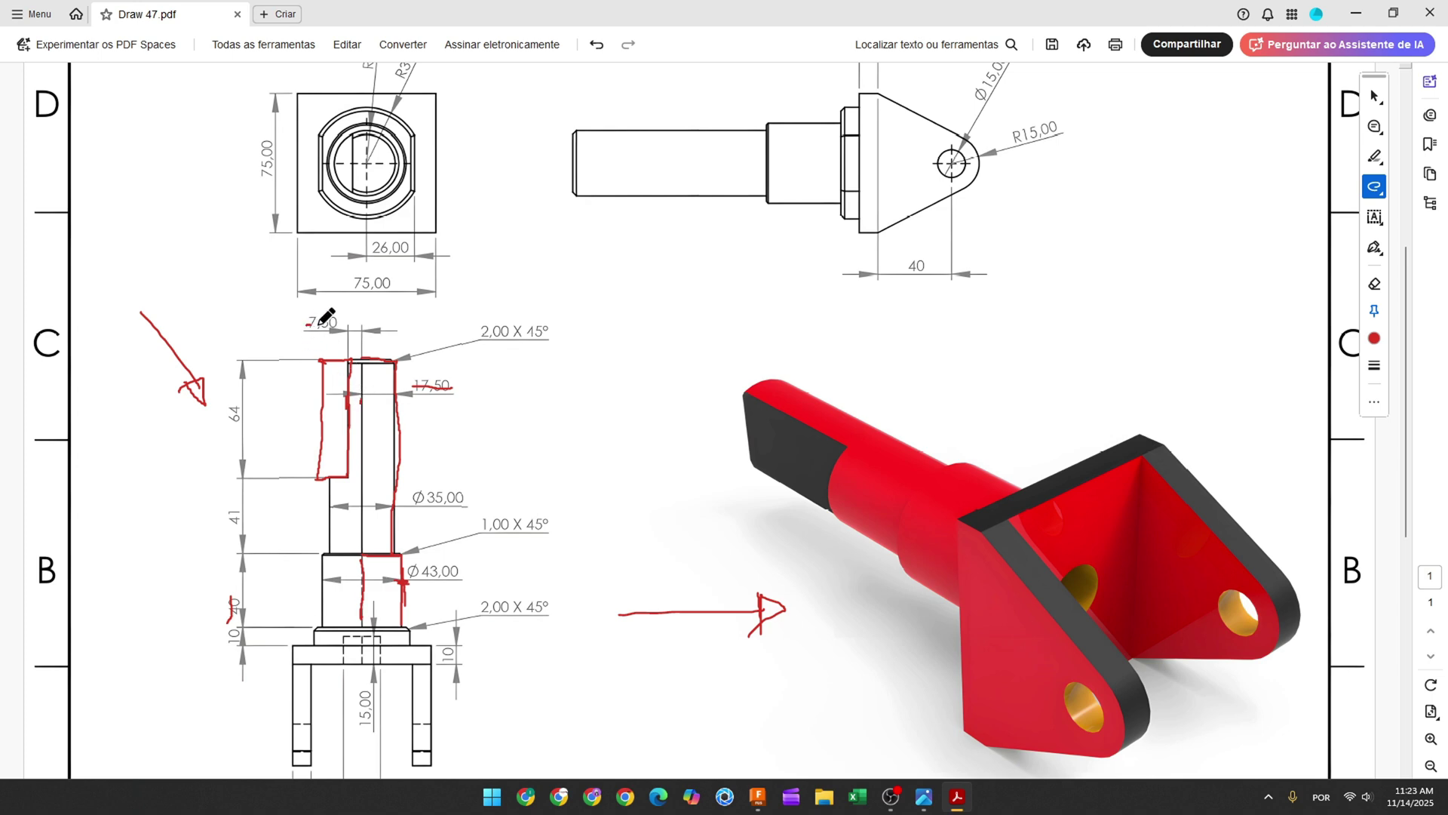
pyautogui.click(758, 796)
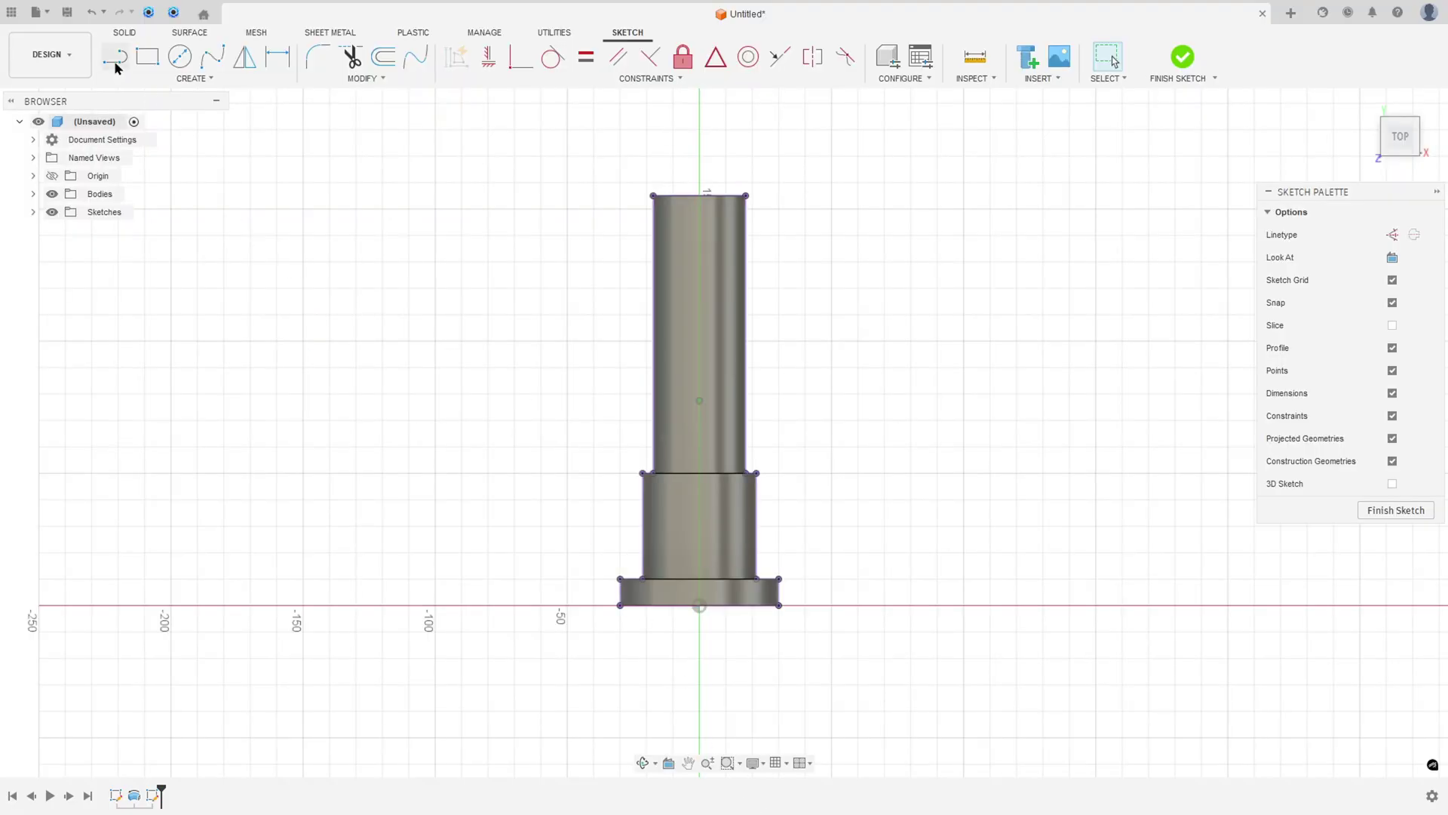
# Draw a 64 mm-tall rectangle from the profile's top-left corner, dimensioned 7.5 mm from the origin
pyautogui.click(147, 56)
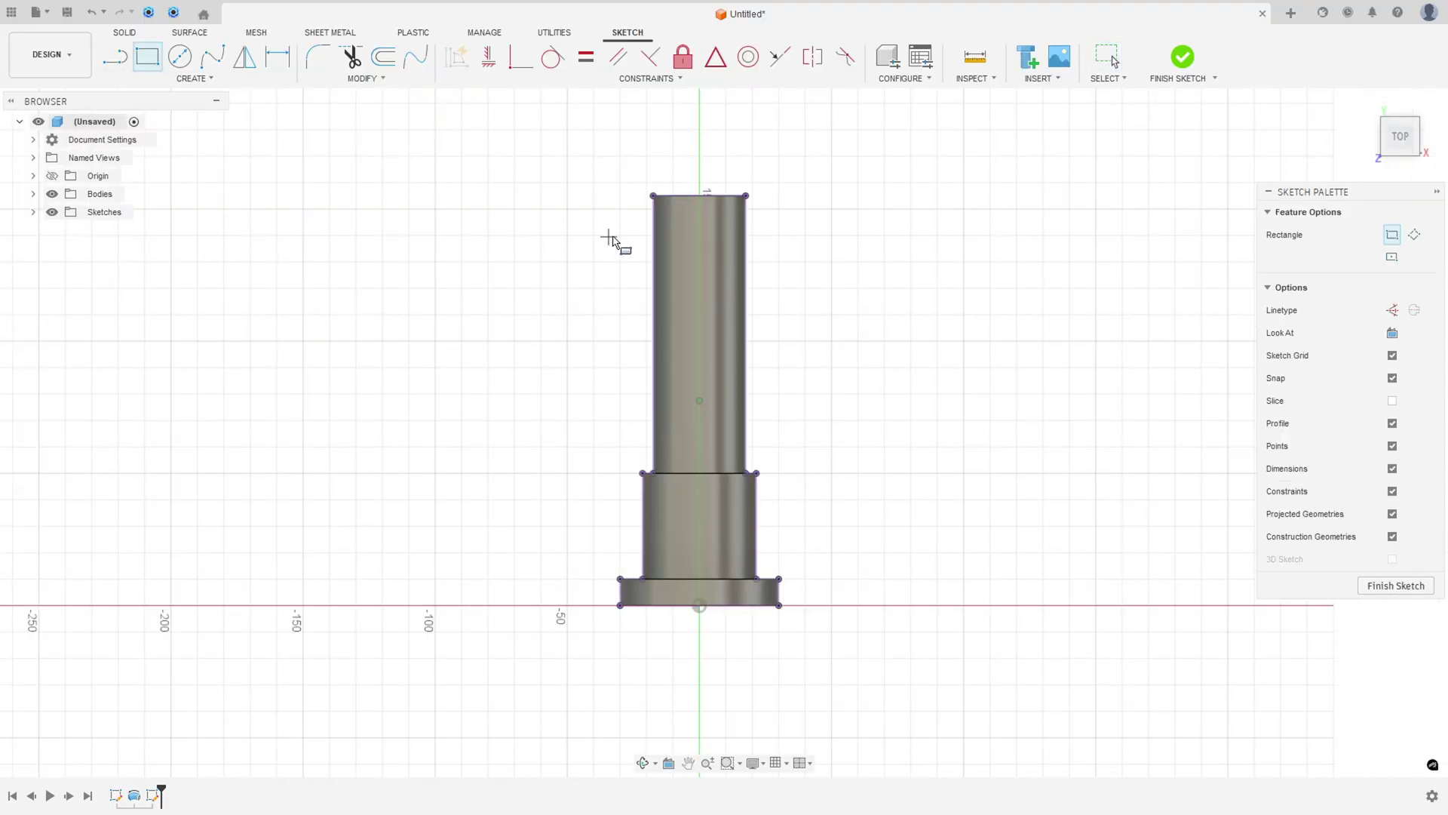
pyautogui.click(653, 196)
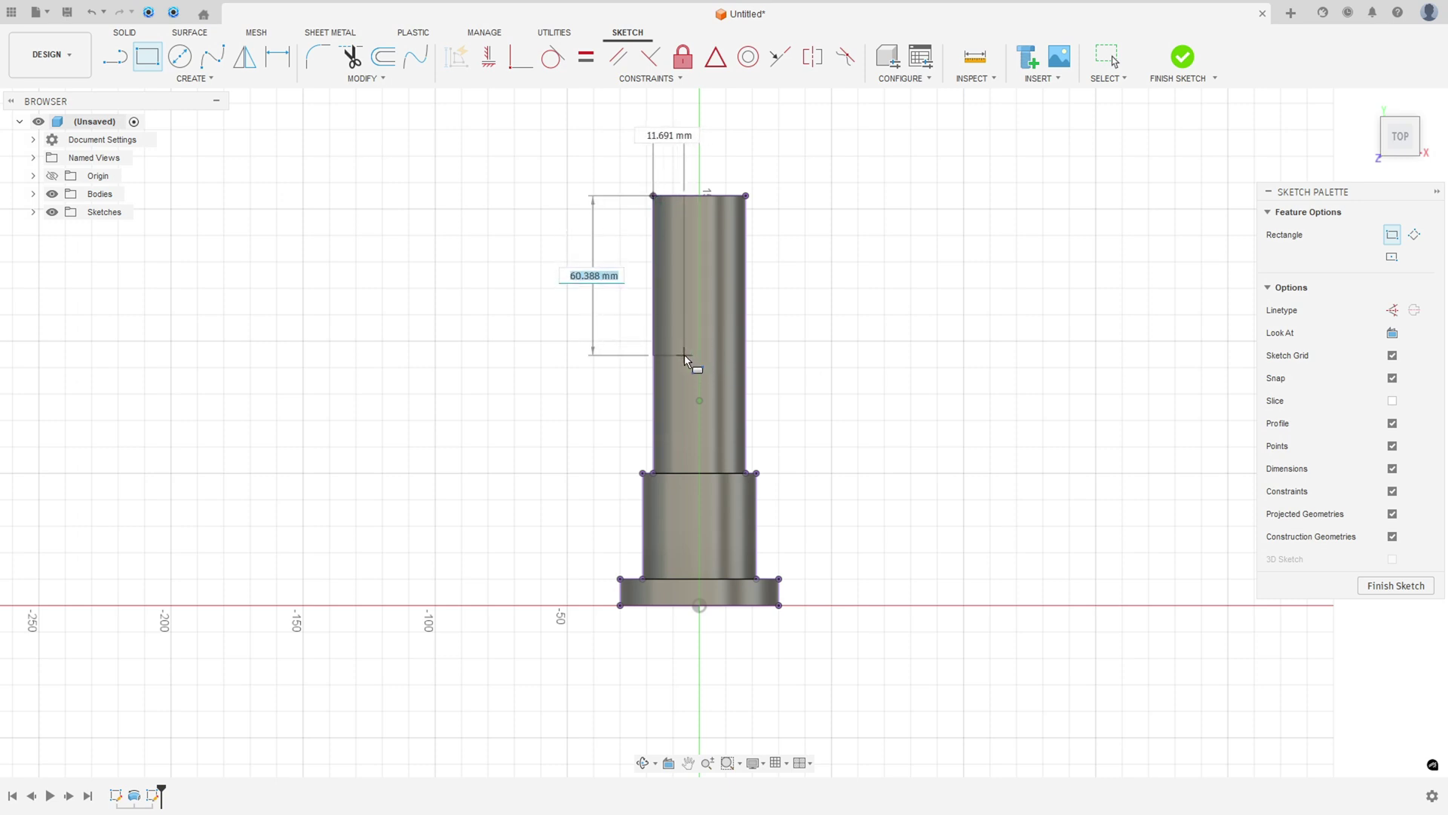
pyautogui.write('4')
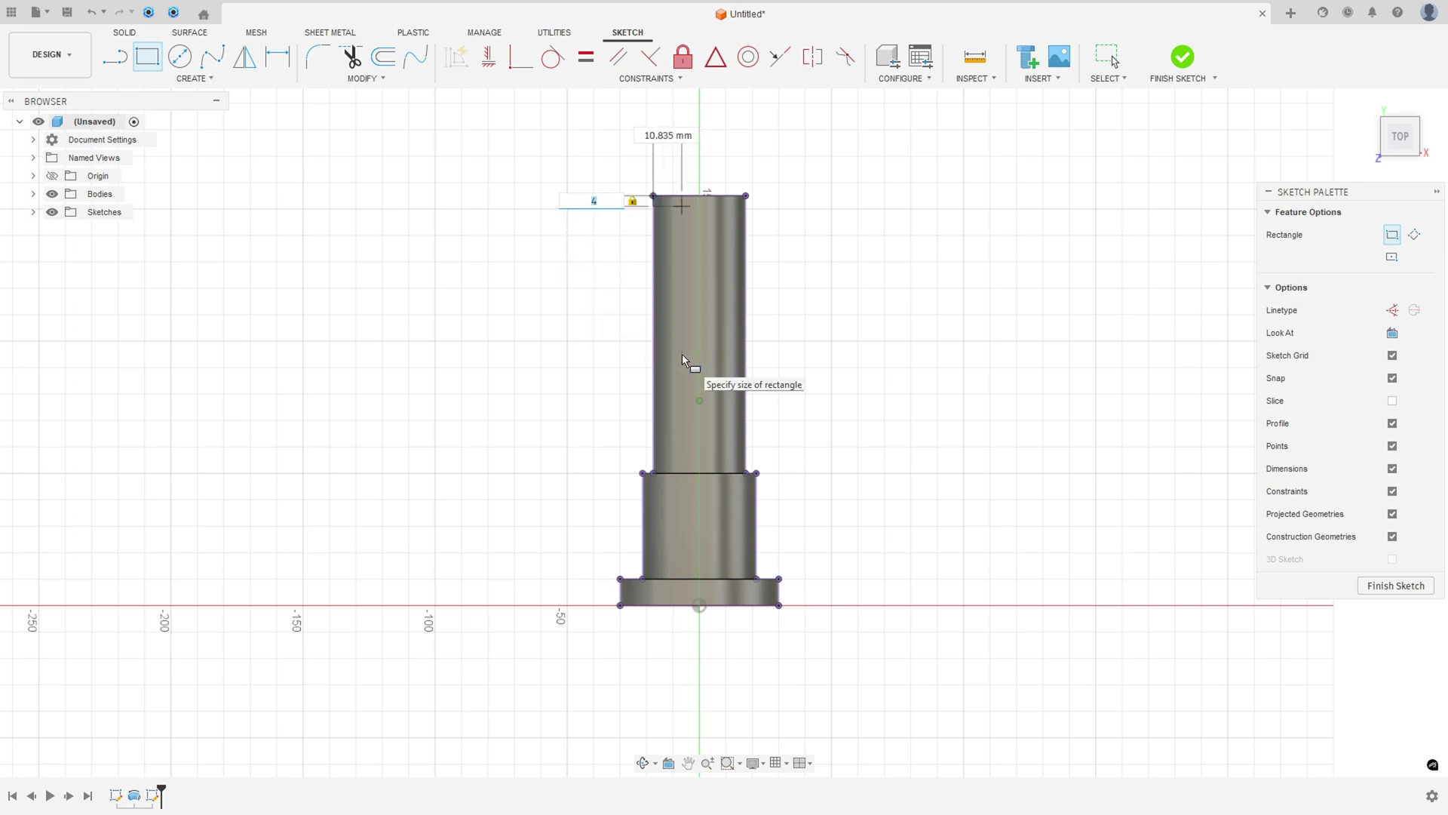
pyautogui.write('4')
pyautogui.press('Return')
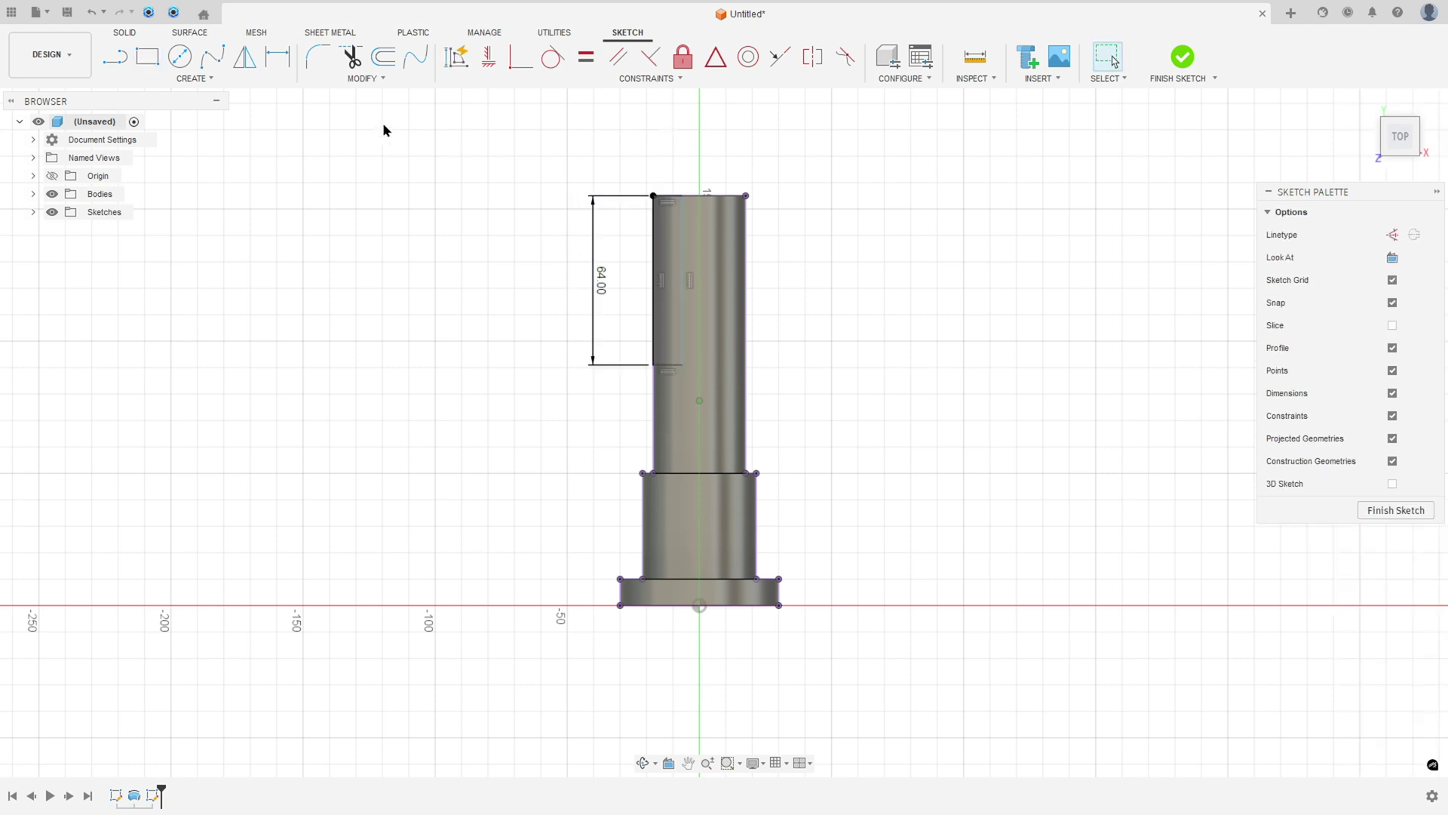
pyautogui.click(278, 56)
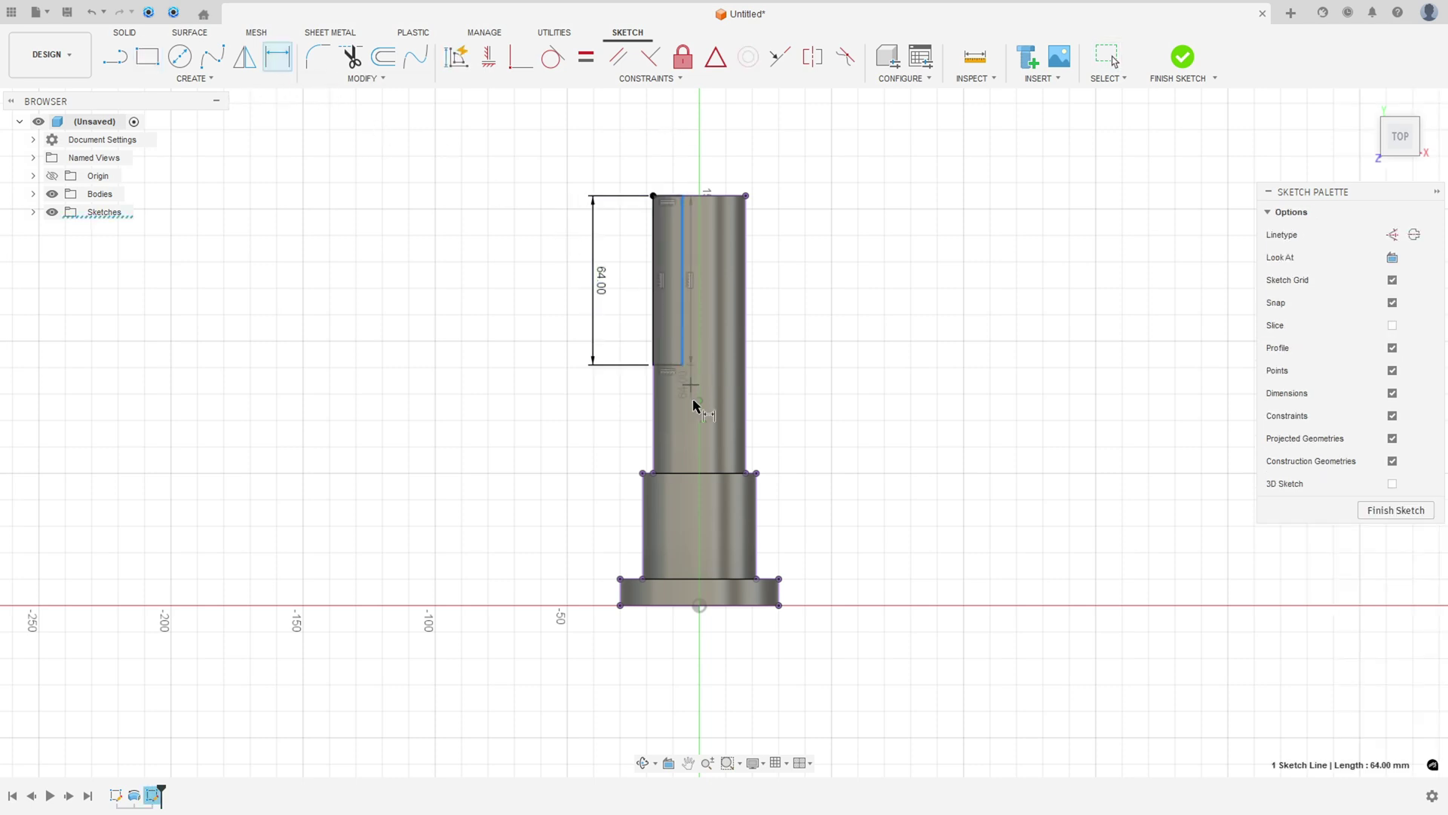
pyautogui.click(699, 605)
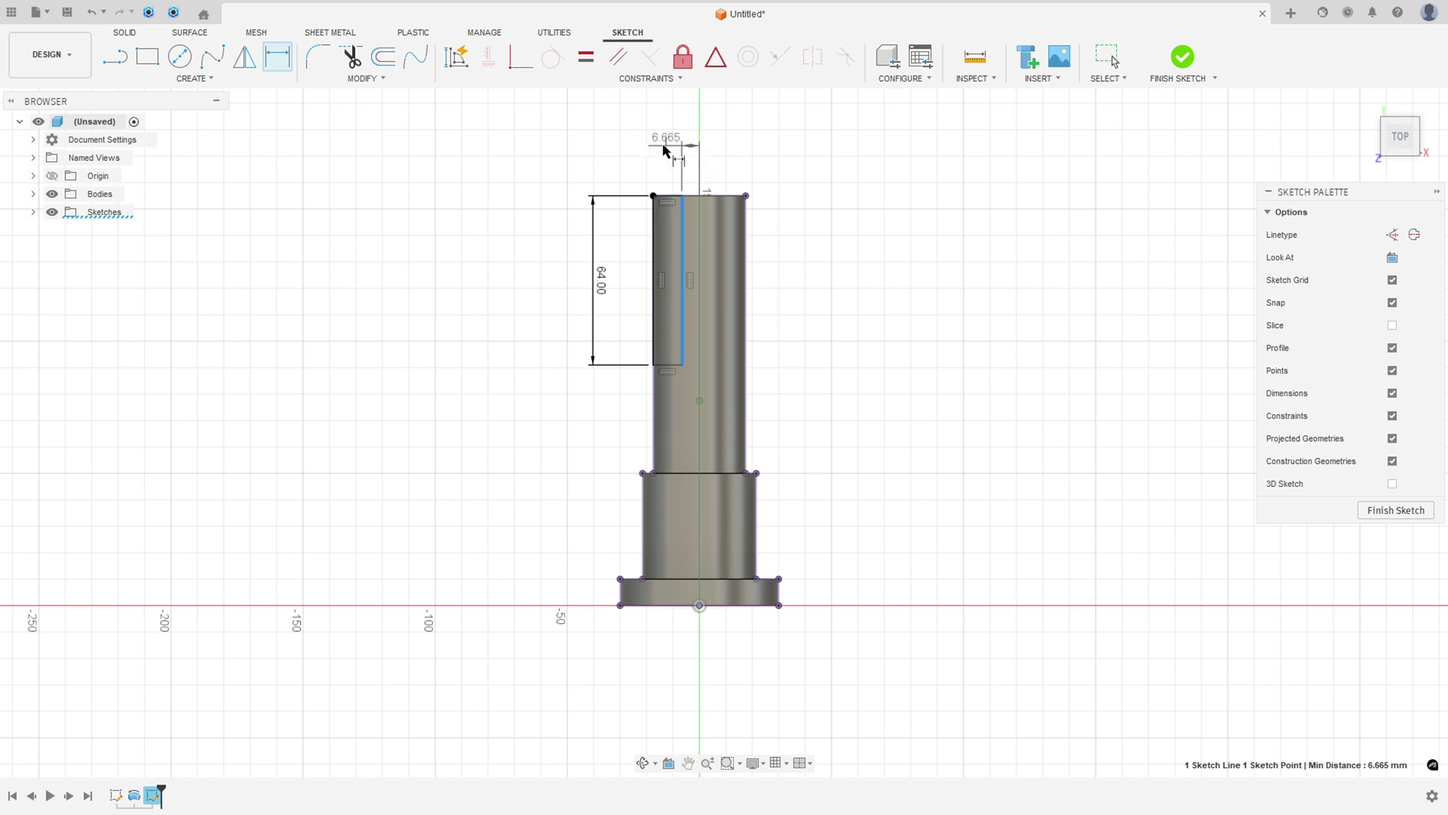
pyautogui.click(663, 146)
pyautogui.write('7')
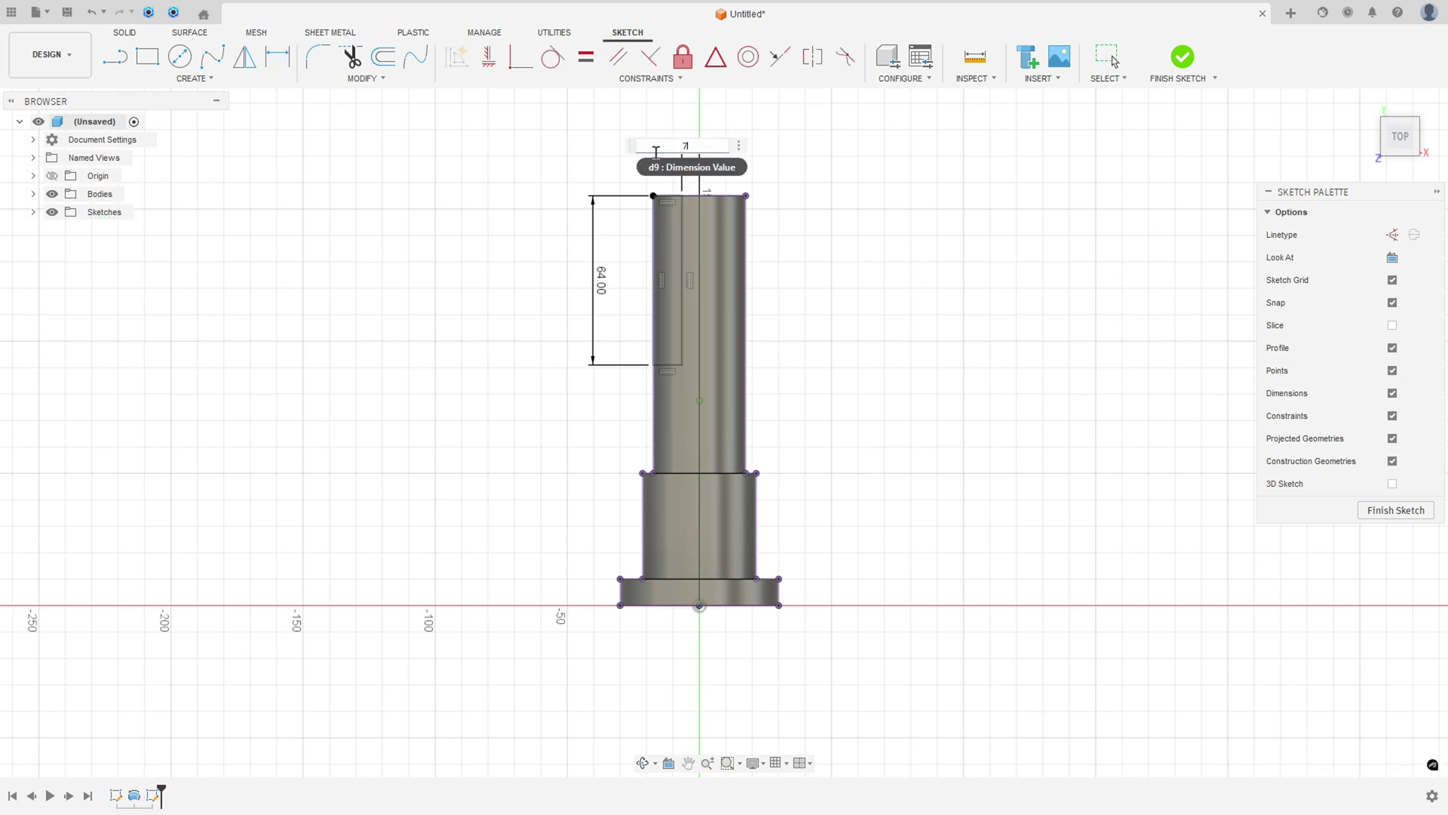
pyautogui.write('.5')
pyautogui.press('Return')
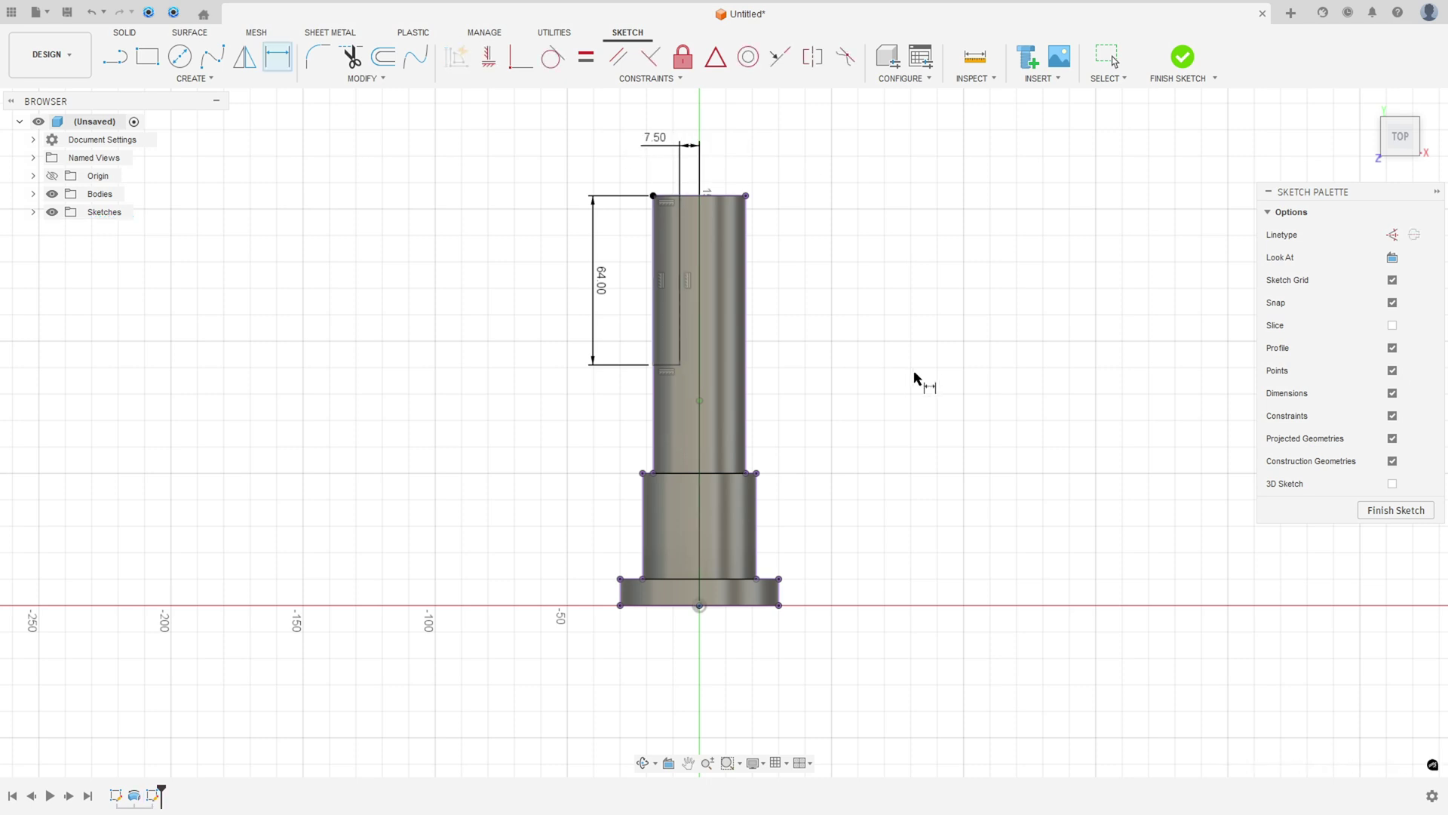
pyautogui.press('Escape')
# Hide Body1 in the Browser and check the narrow 64 mm profile
pyautogui.click(34, 194)
pyautogui.click(68, 214)
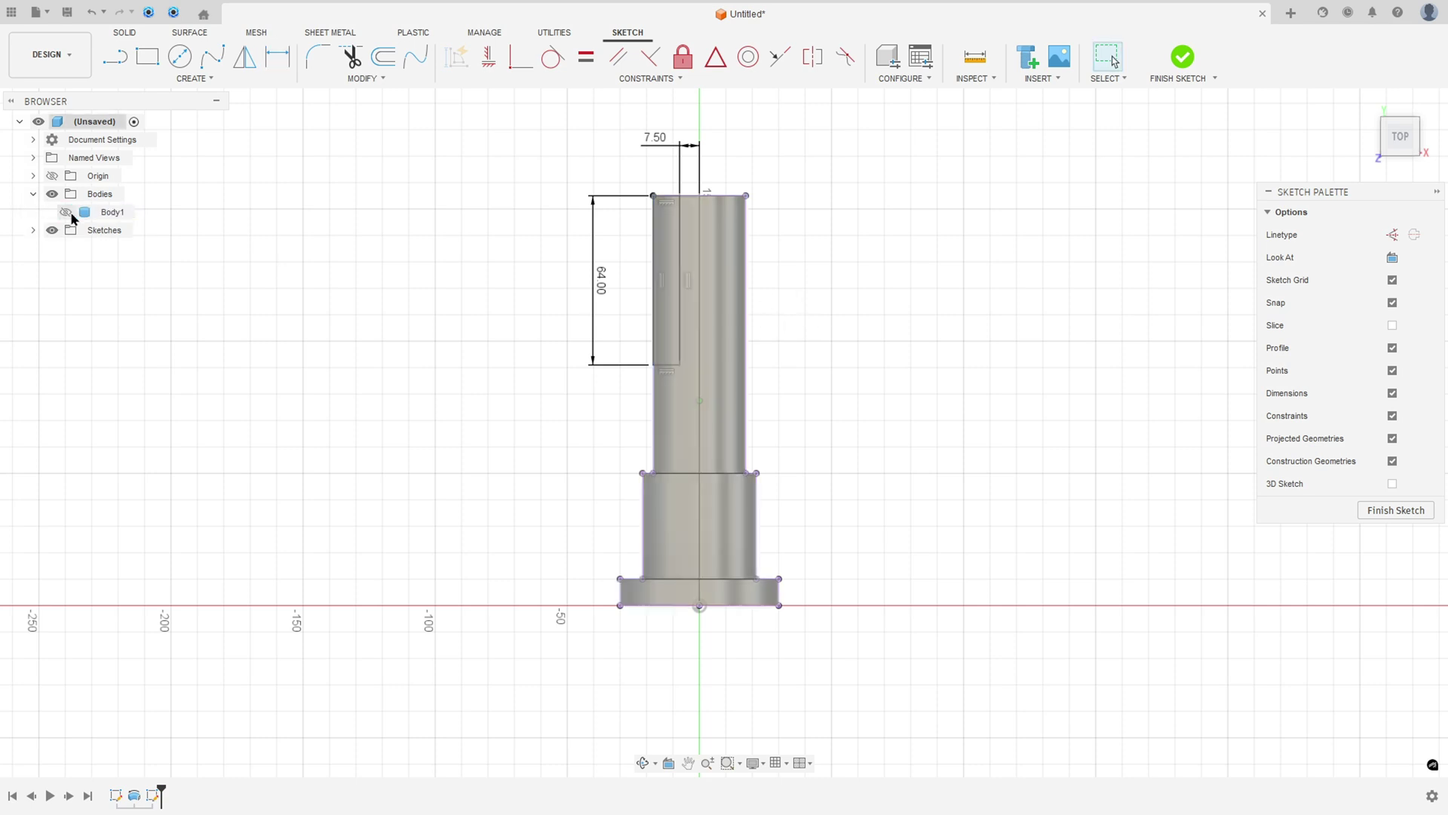
pyautogui.click(663, 236)
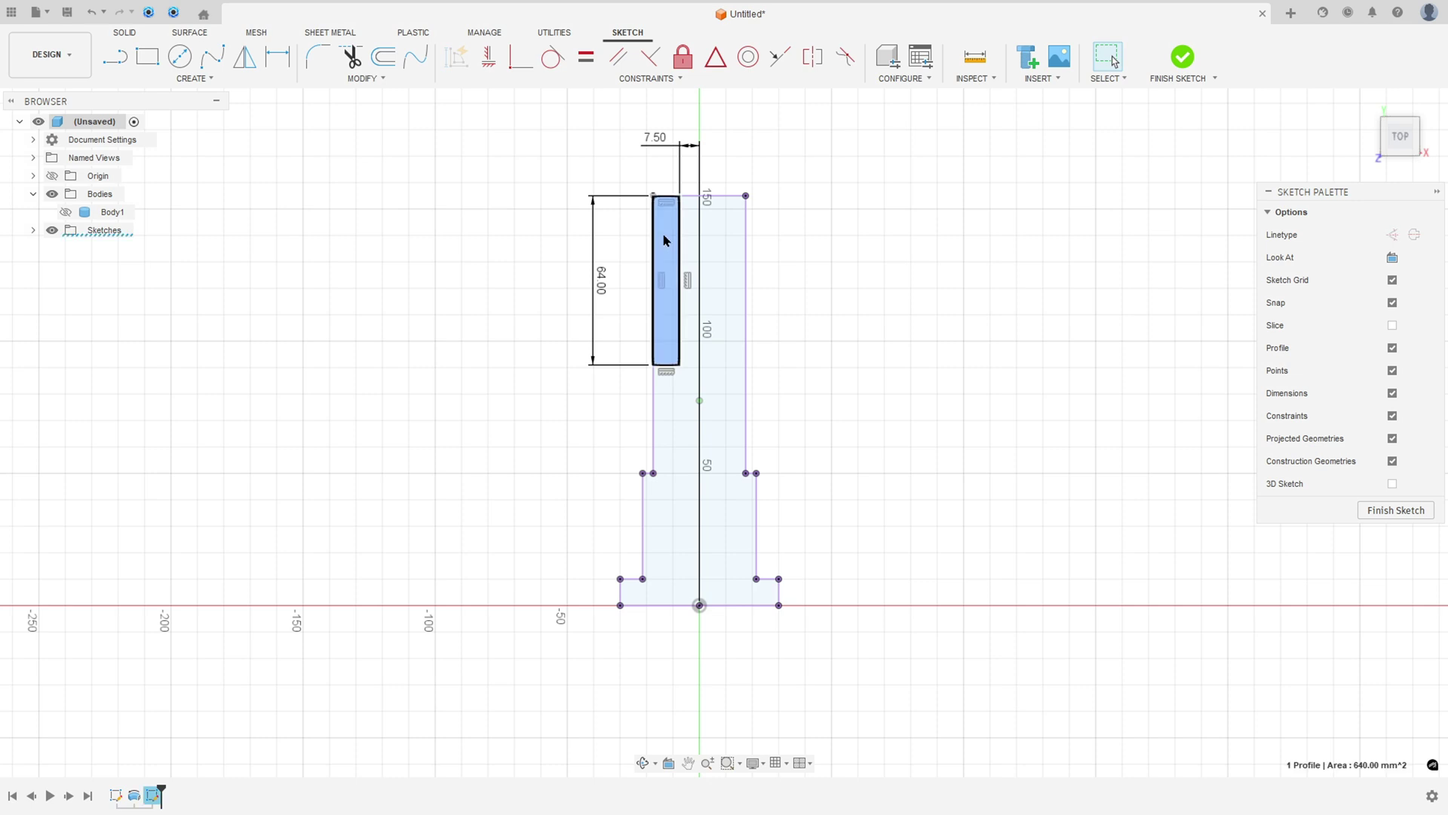
pyautogui.click(1027, 412)
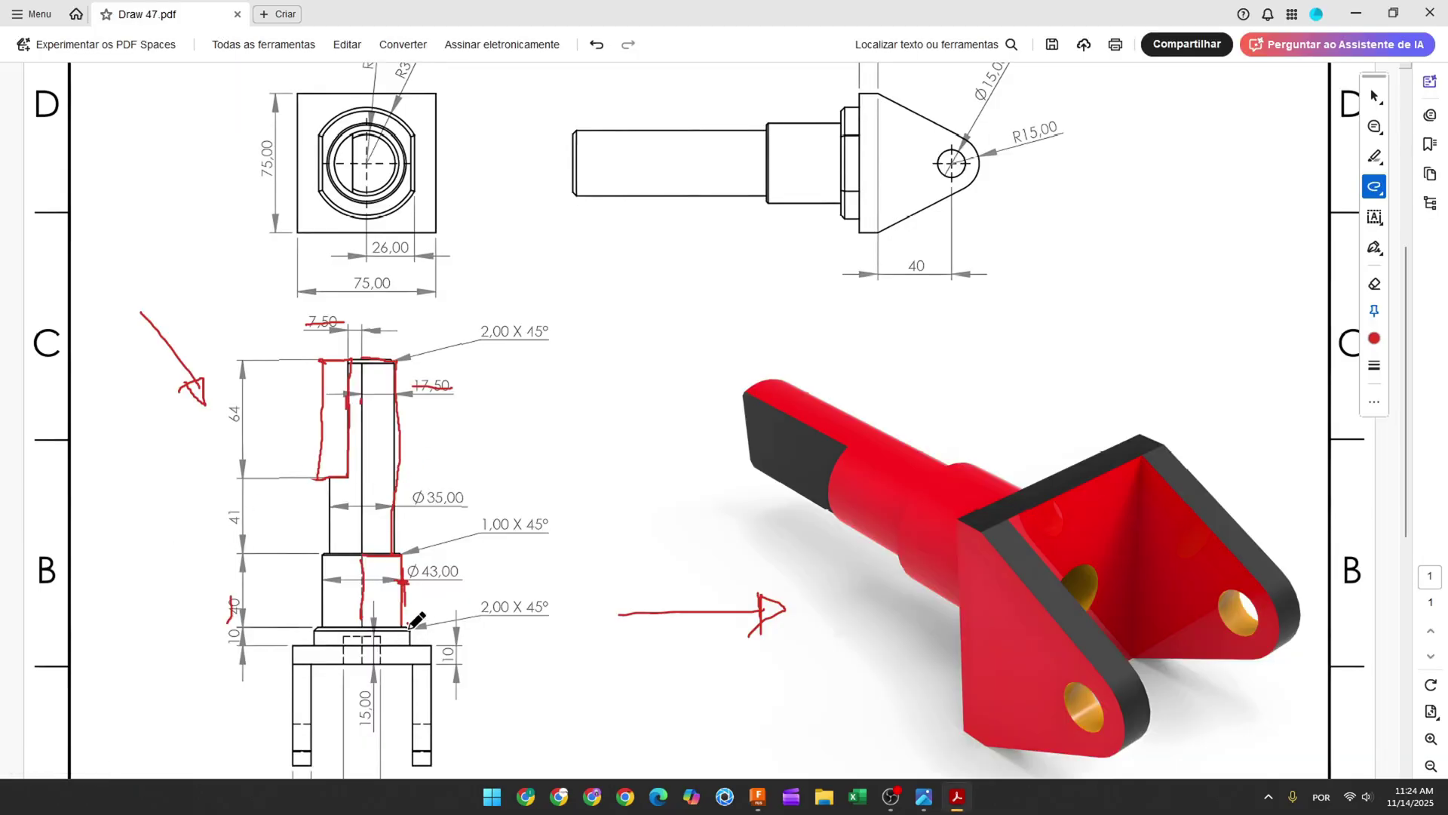
# Trace the square end view's right side in red and strike through the 26,00 dimension
pyautogui.scroll(3, 418, 339)
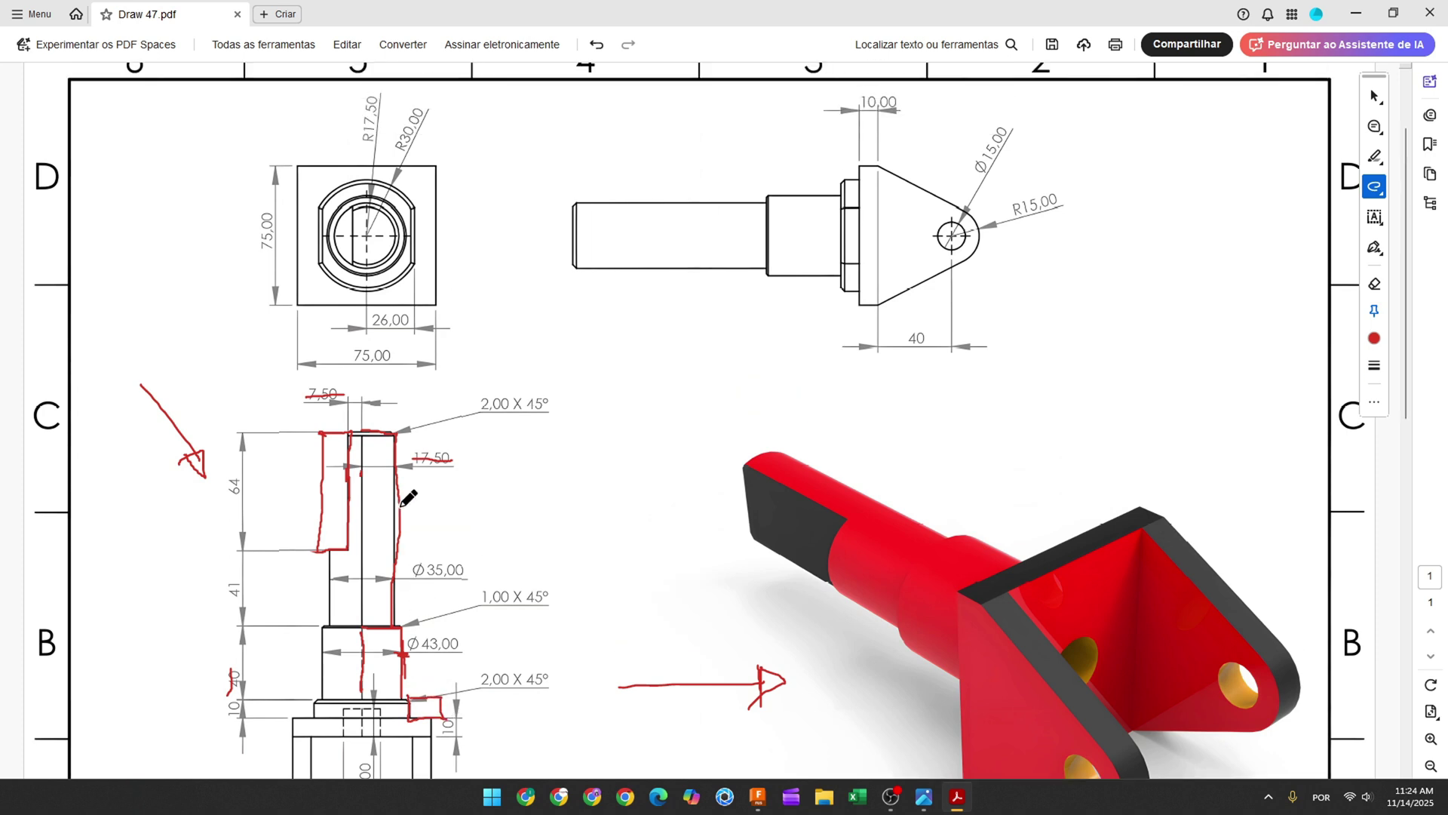
pyautogui.moveTo(412, 202); pyautogui.dragTo(410, 270)
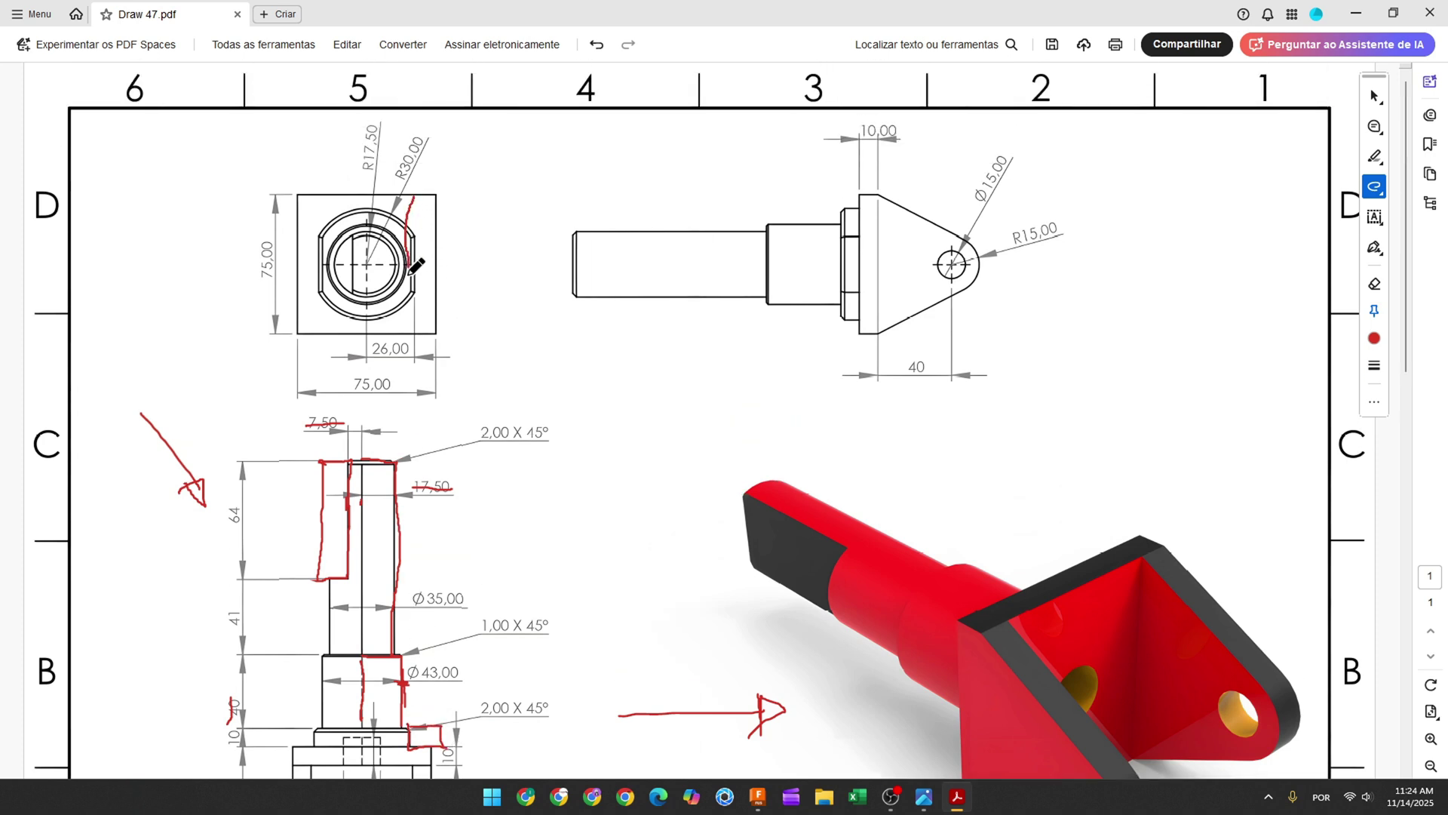
pyautogui.moveTo(439, 331)
pyautogui.mouseDown()
pyautogui.moveTo(436, 205)
pyautogui.moveTo(415, 258)
pyautogui.mouseUp()
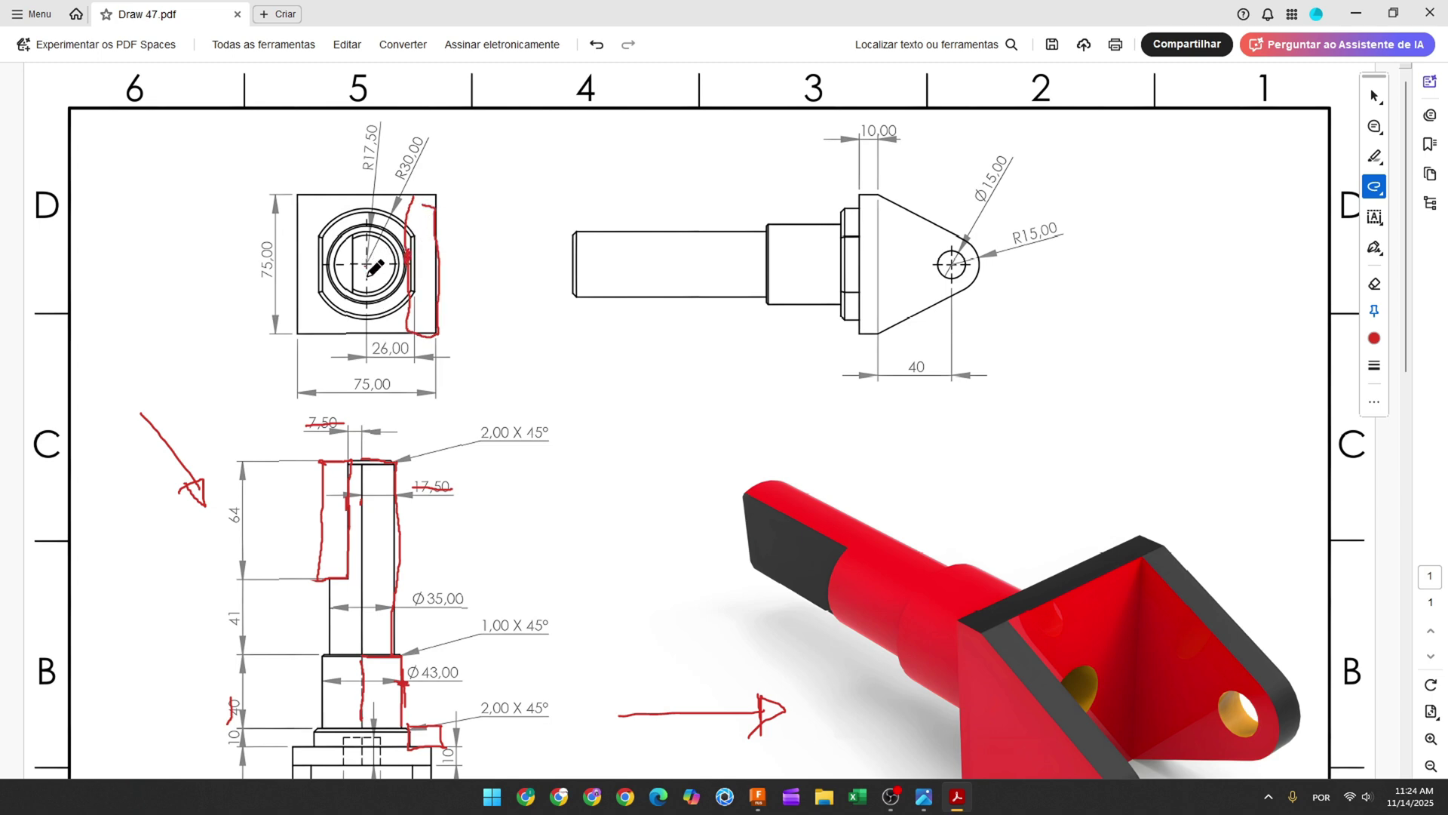
pyautogui.moveTo(388, 349); pyautogui.dragTo(409, 347)
pyautogui.click(757, 796)
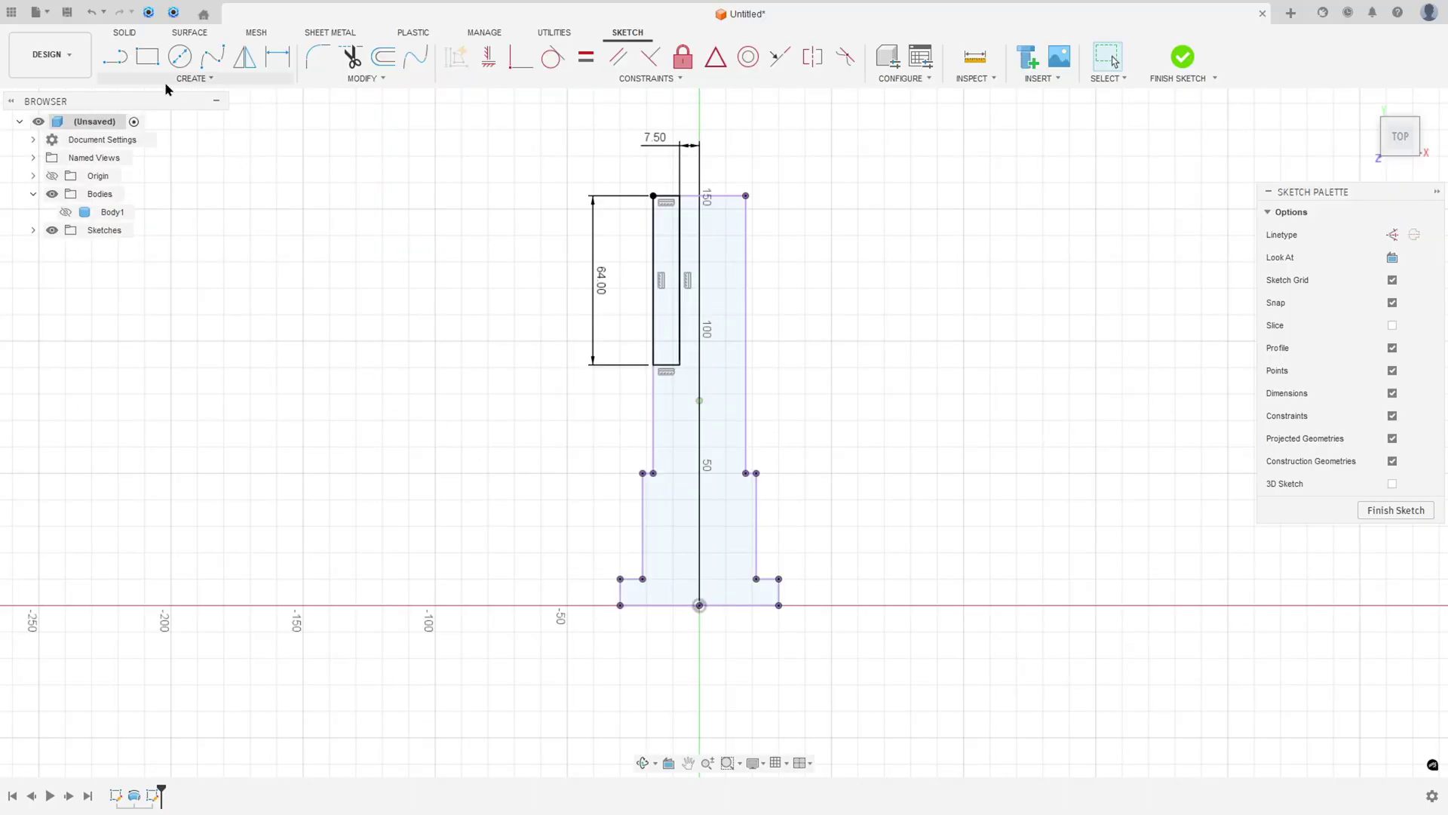
# Draw a small rectangle at the flange's lower-left corner, its edge 26 mm from the origin
pyautogui.click(147, 58)
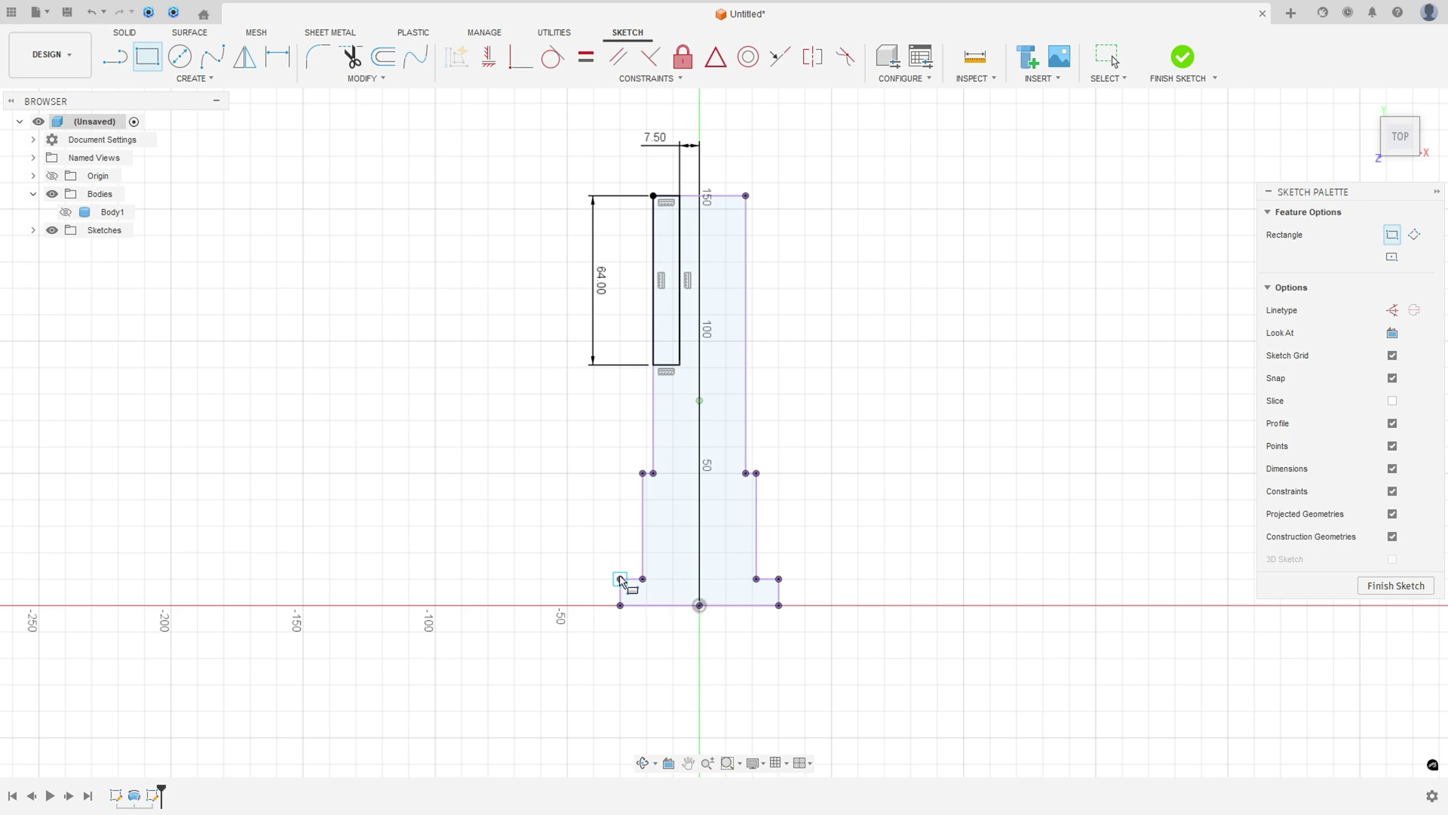
pyautogui.click(620, 579)
pyautogui.scroll(3, 622, 580)
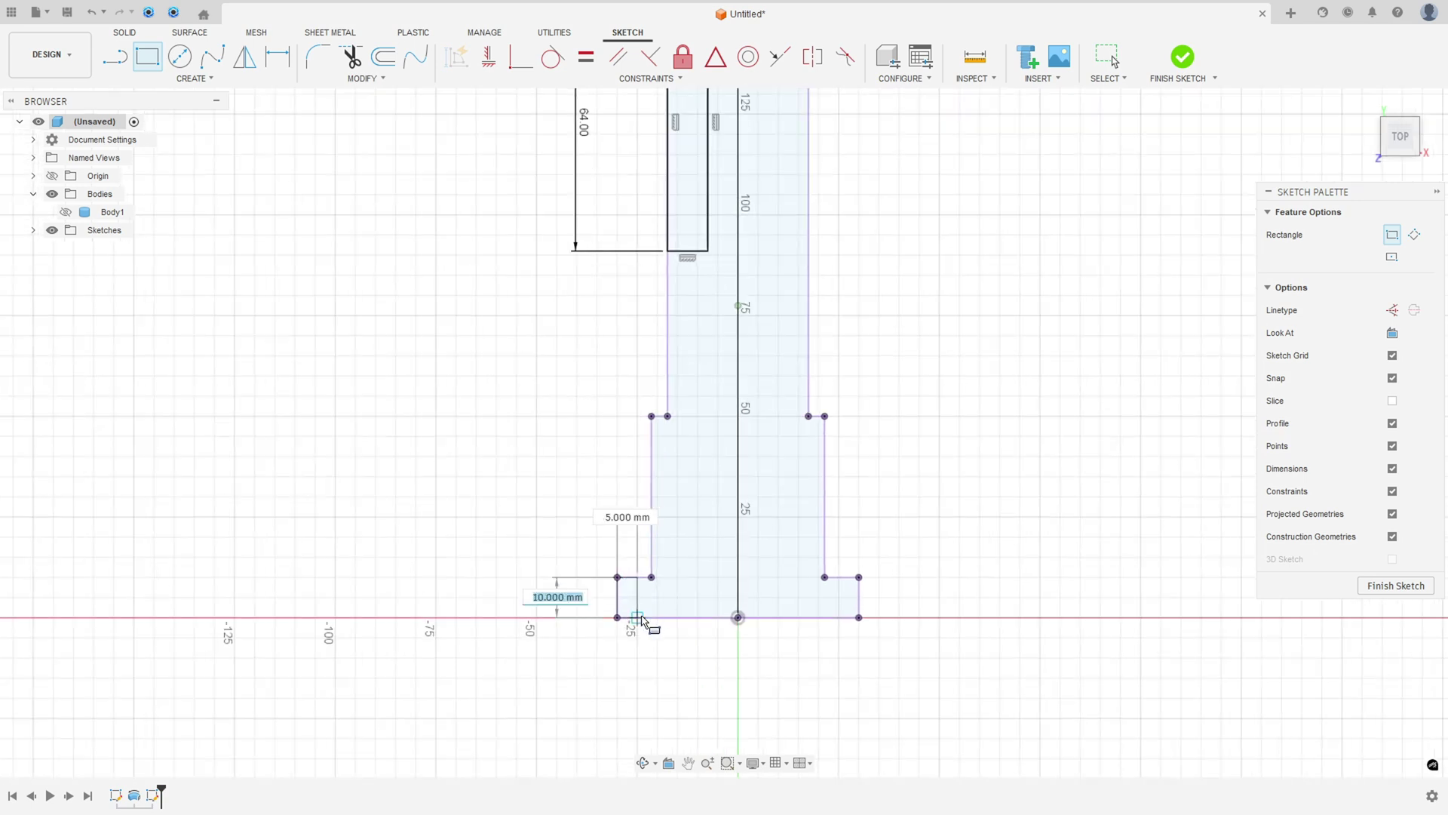
pyautogui.click(644, 617)
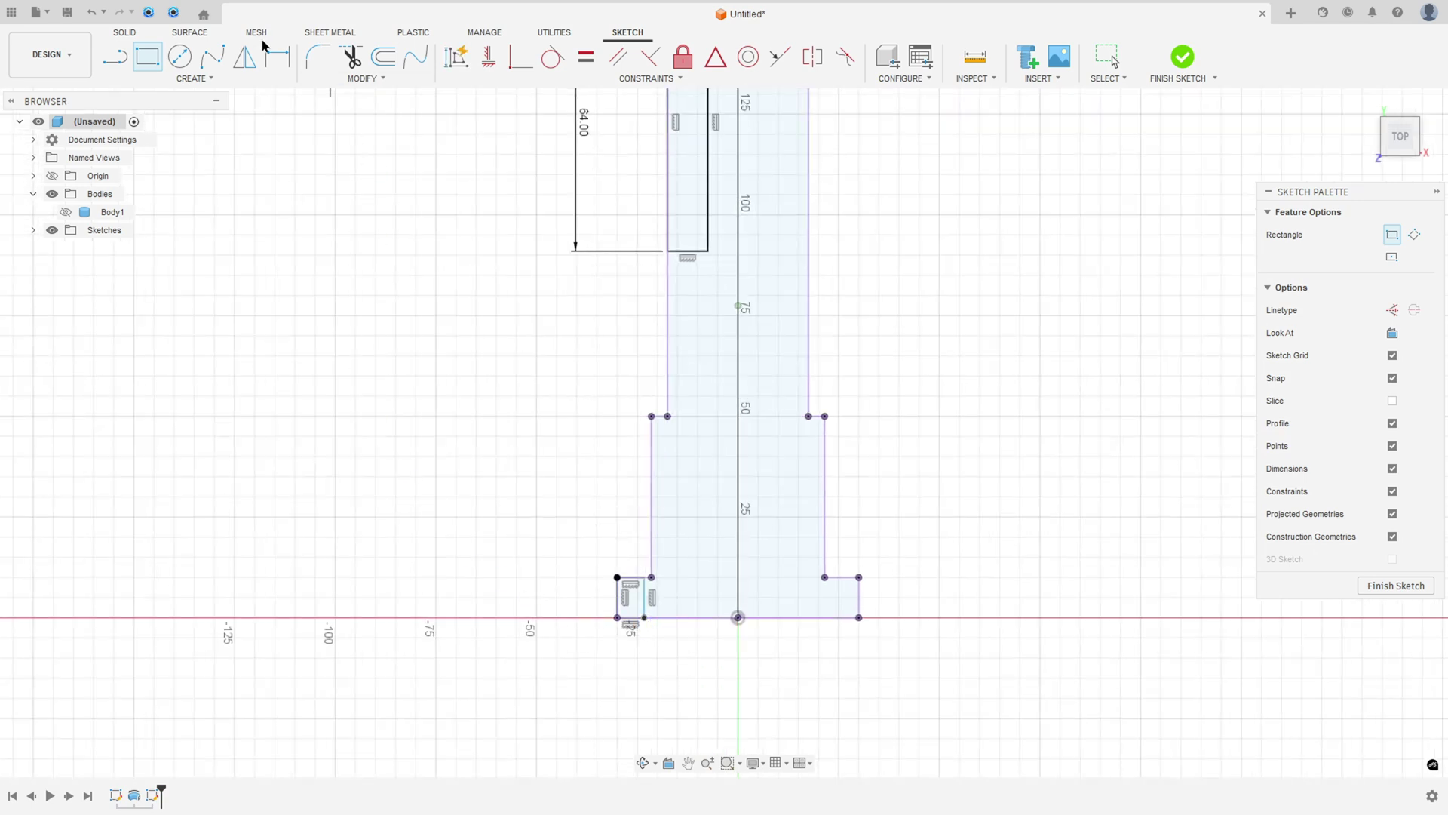
pyautogui.click(278, 57)
pyautogui.click(645, 603)
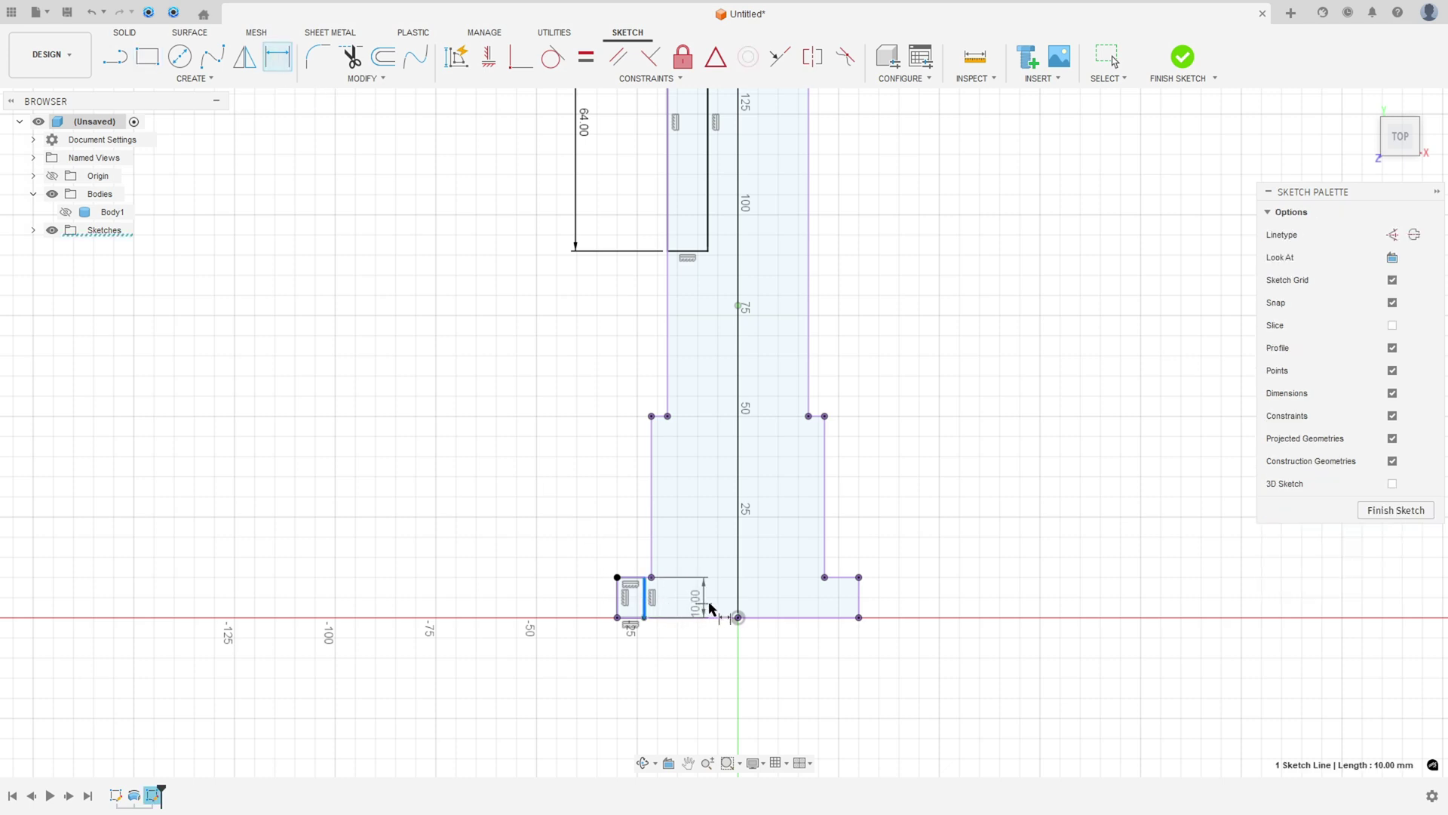
pyautogui.click(738, 617)
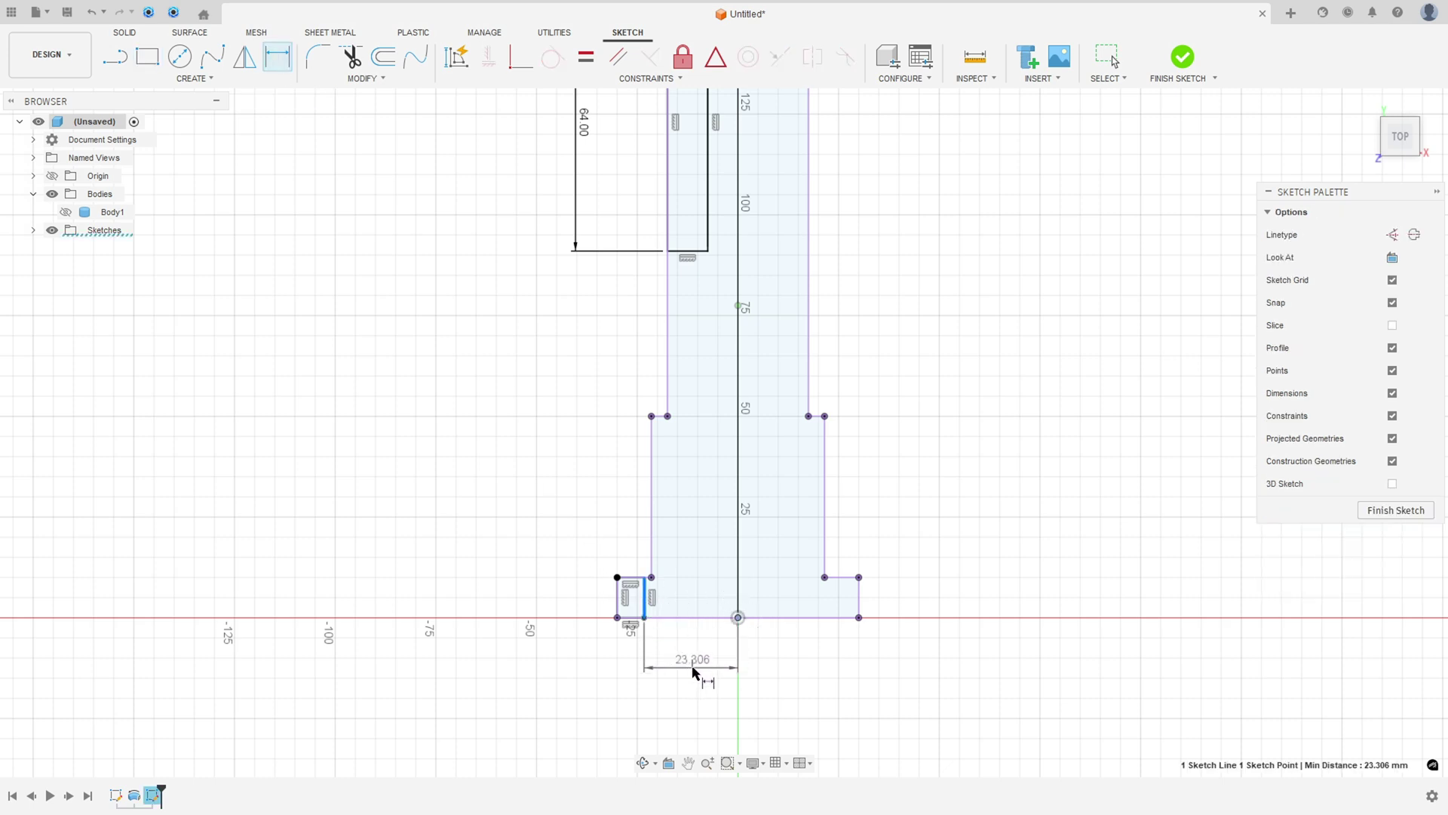
pyautogui.click(688, 670)
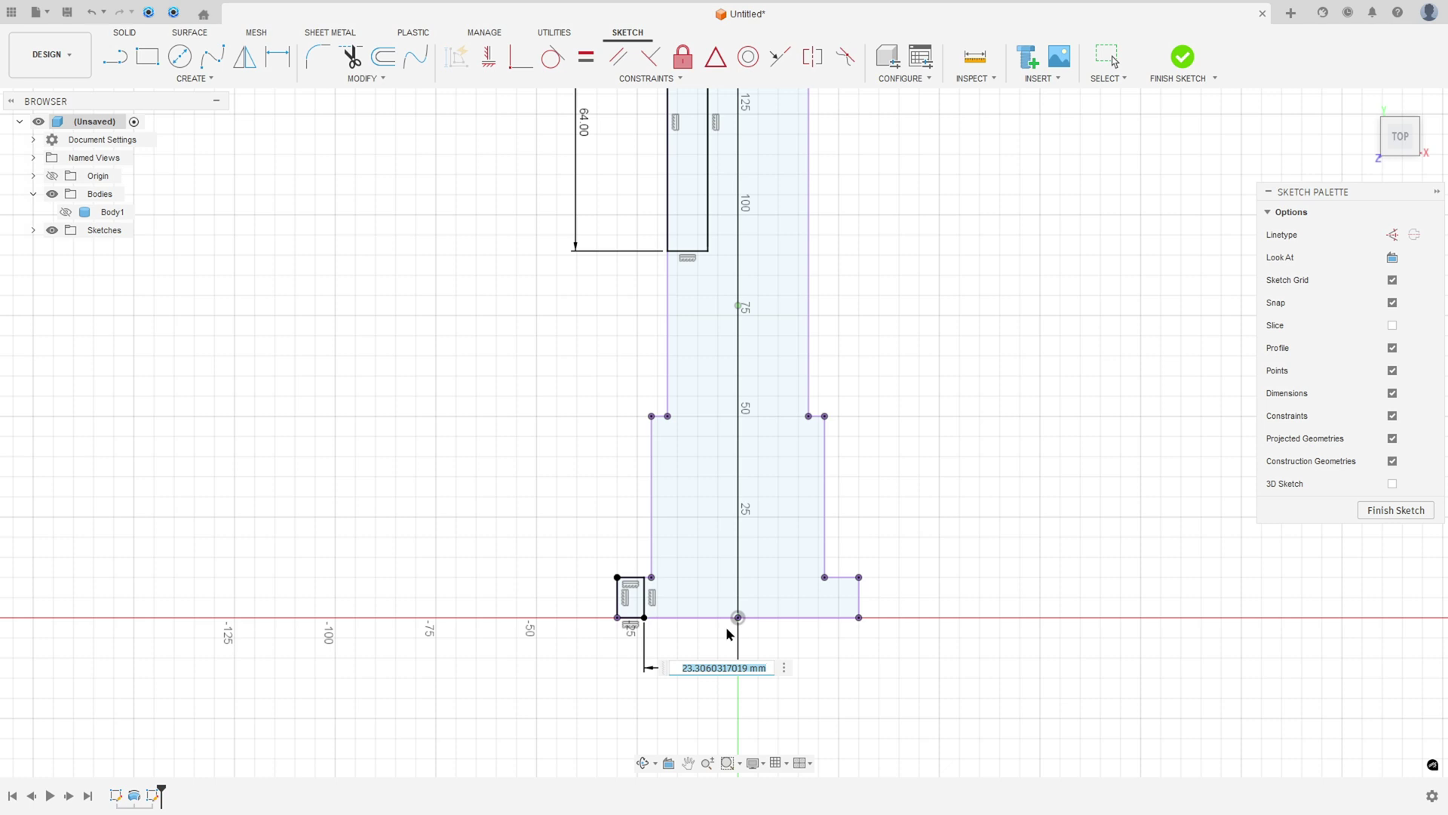
pyautogui.write('26')
pyautogui.press('Return')
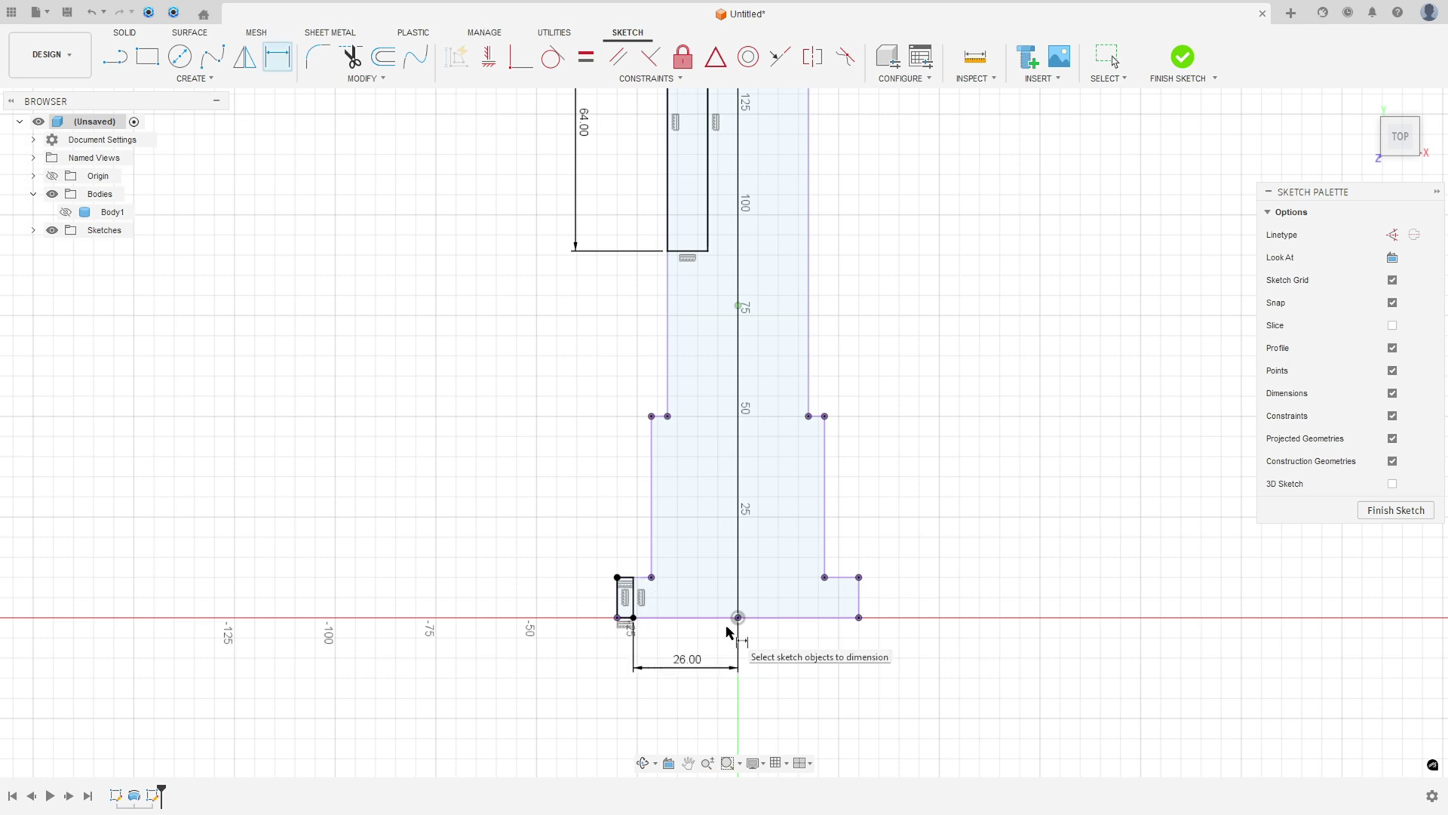
pyautogui.press('Escape')
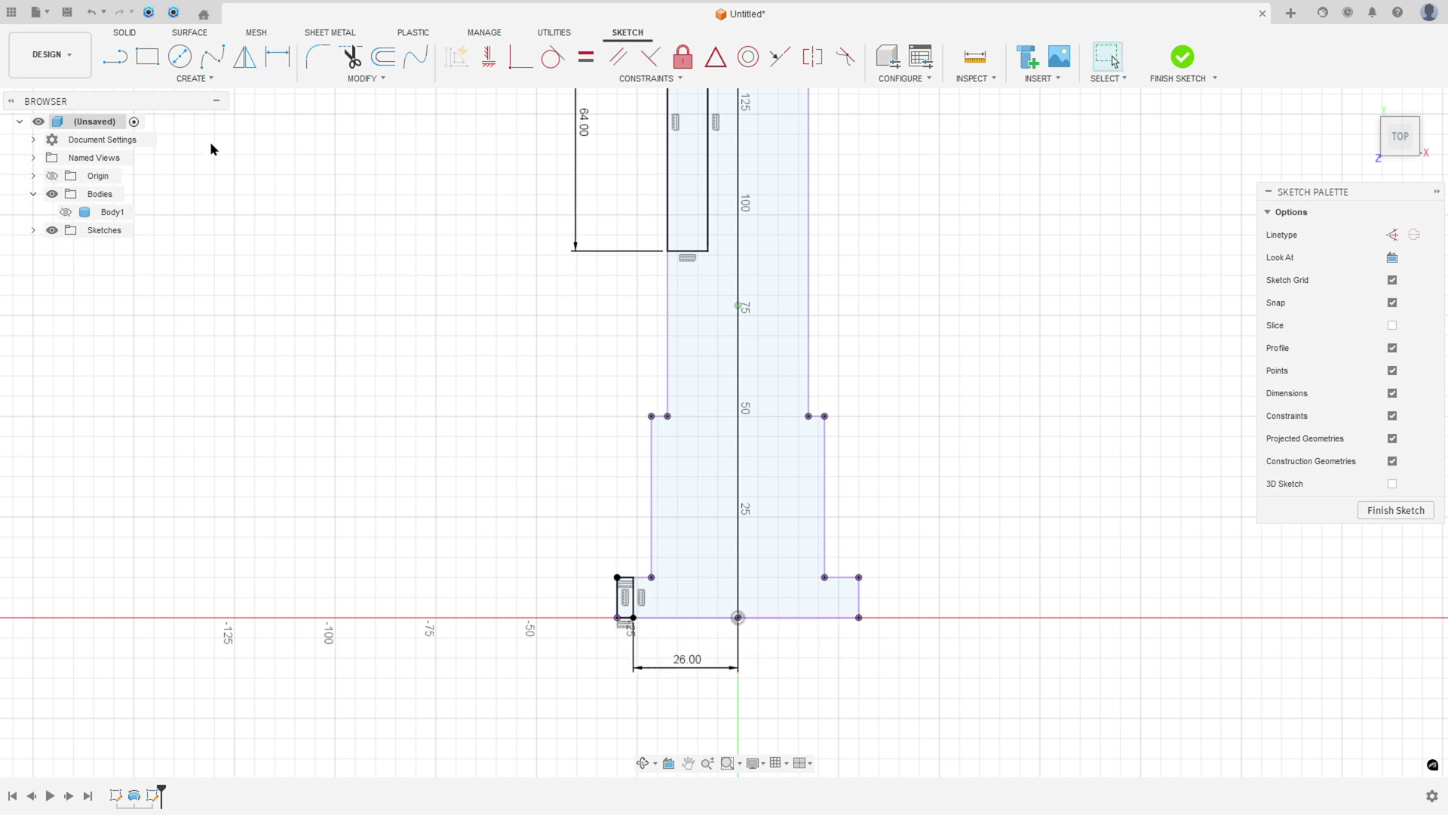
# Draw a line on the axis and mirror the small rectangle across the shaft centre line
pyautogui.click(119, 52)
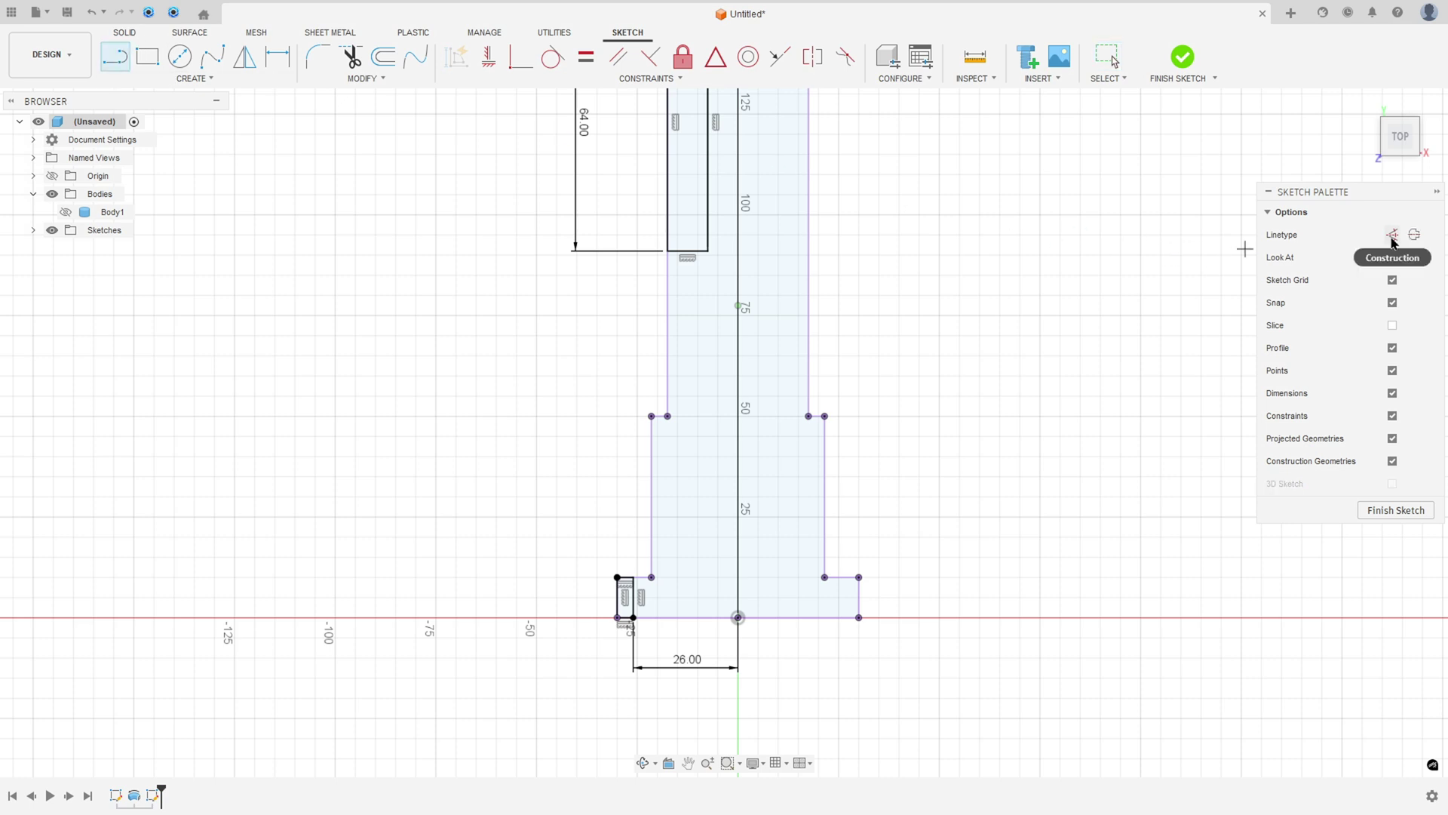
pyautogui.click(738, 617)
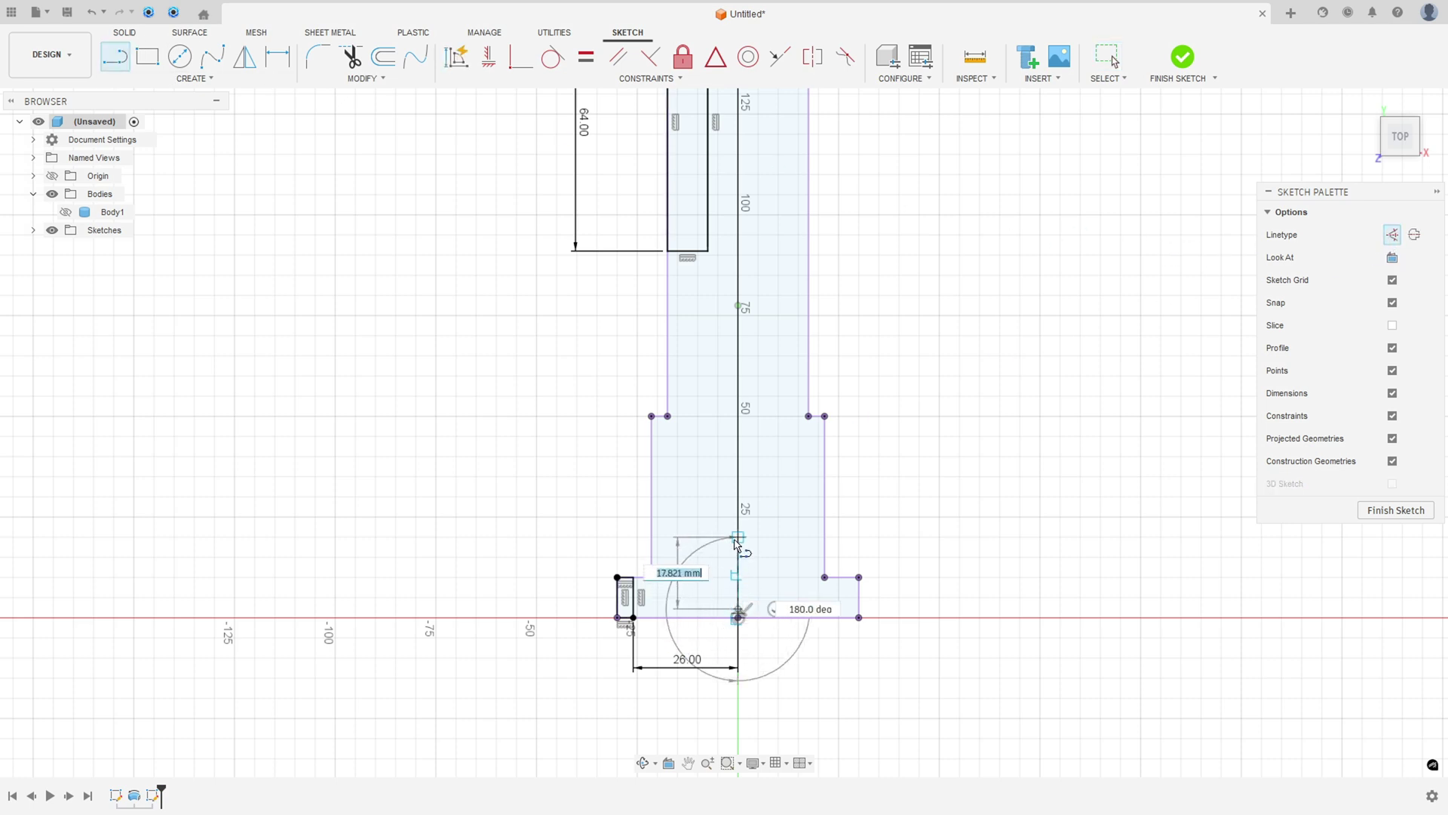
pyautogui.click(738, 537)
pyautogui.press('Escape')
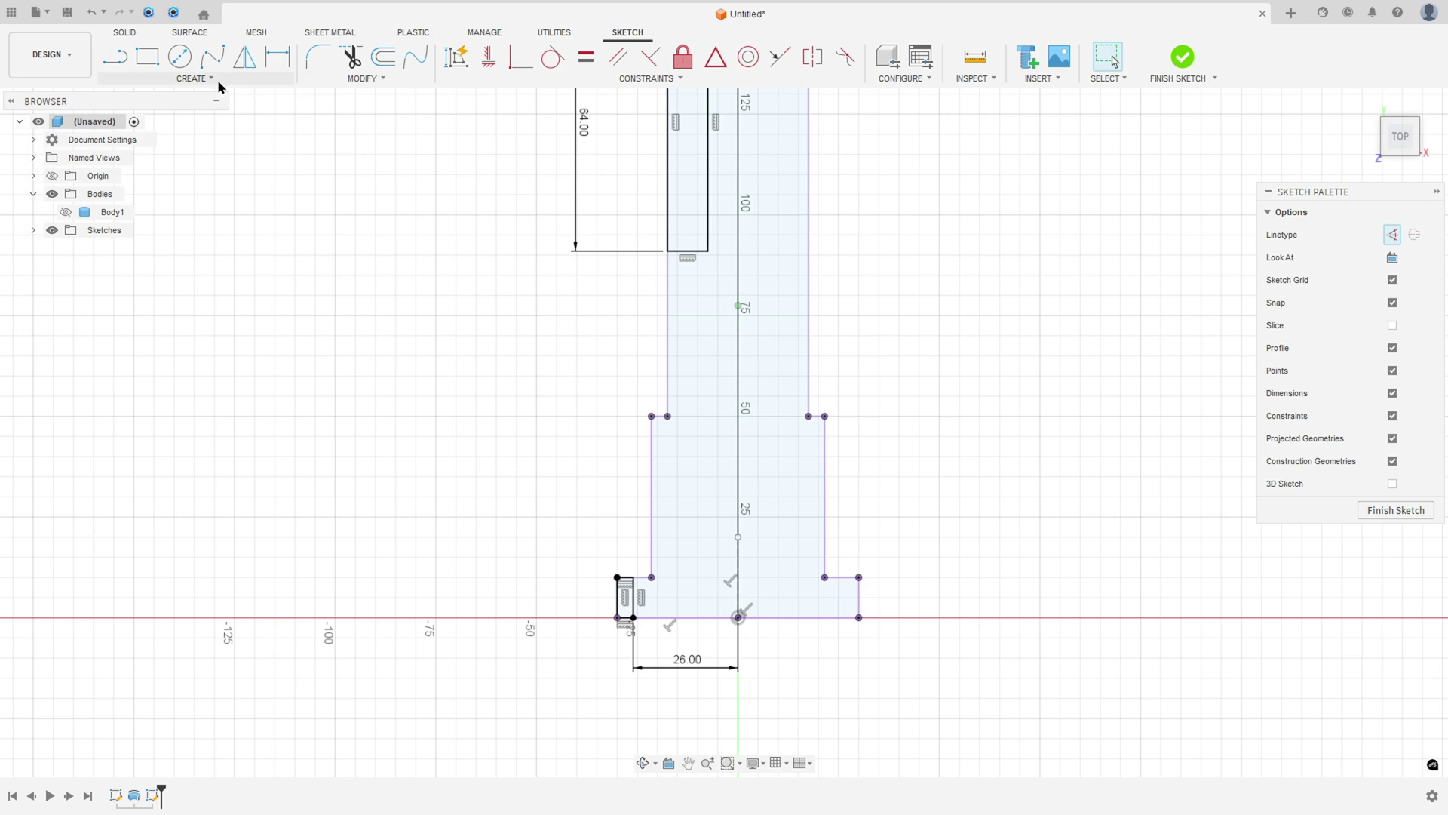
pyautogui.click(245, 57)
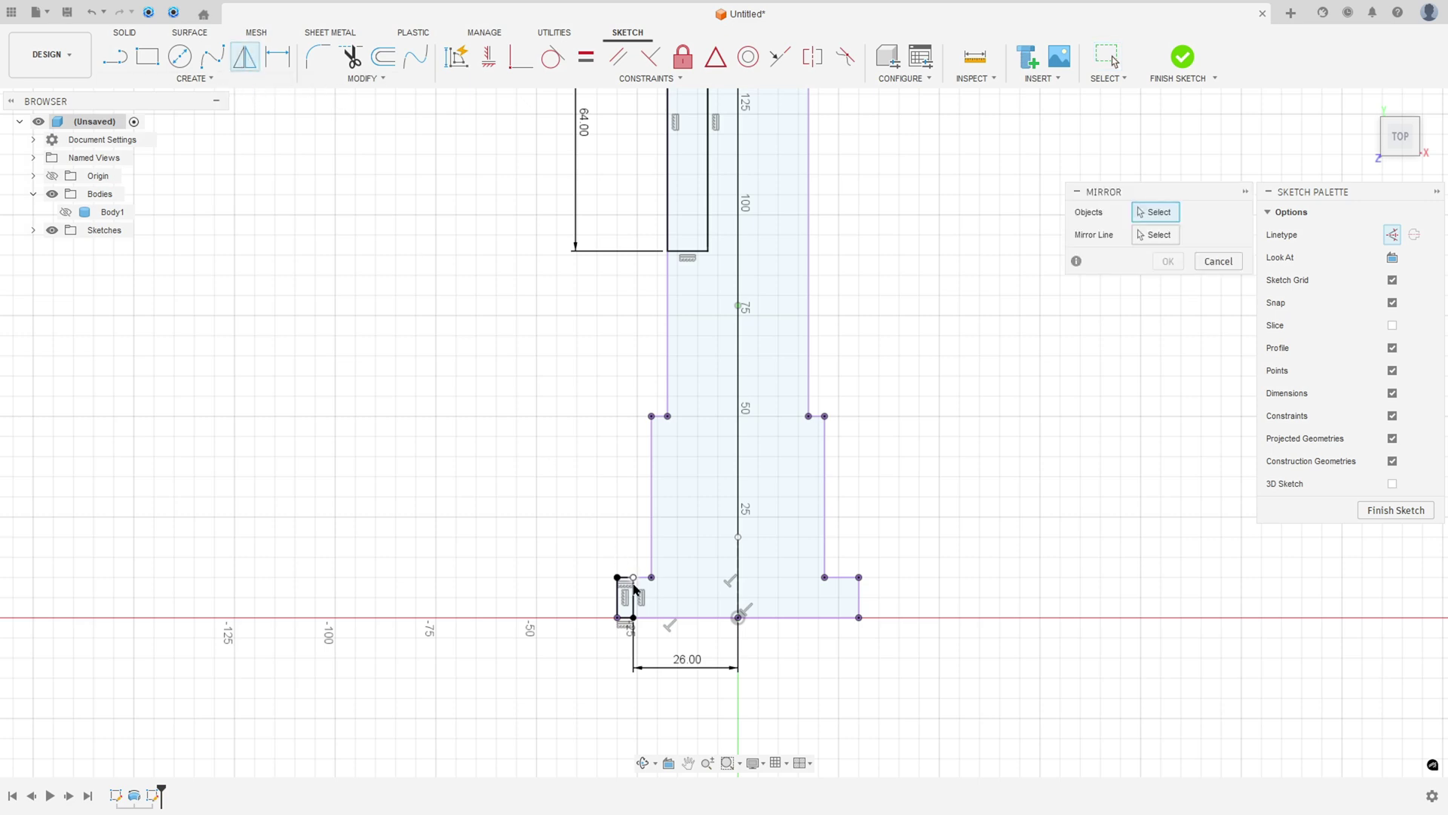
pyautogui.scroll(4, 605, 573)
pyautogui.click(630, 607)
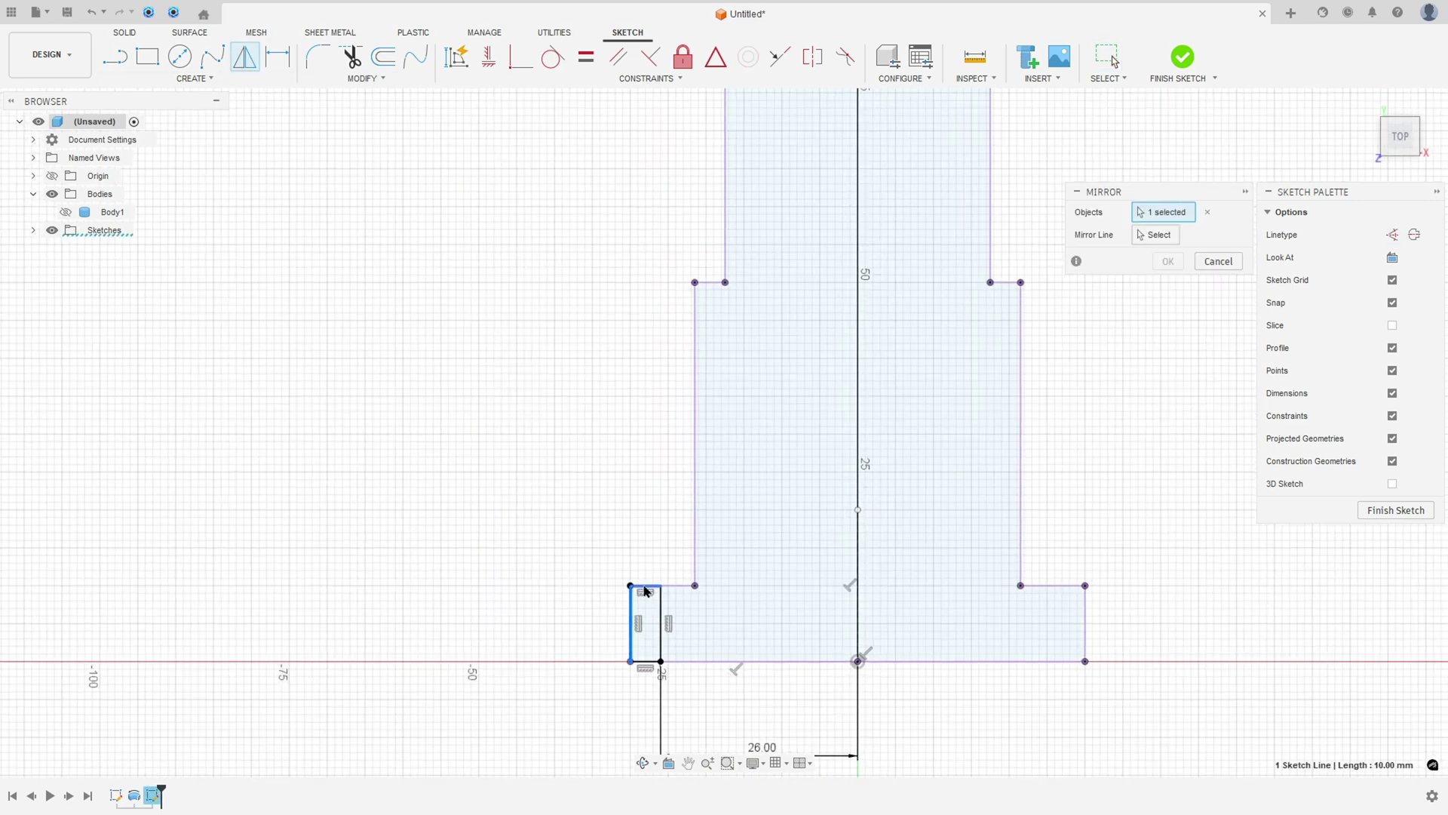
pyautogui.click(644, 587)
pyautogui.click(663, 610)
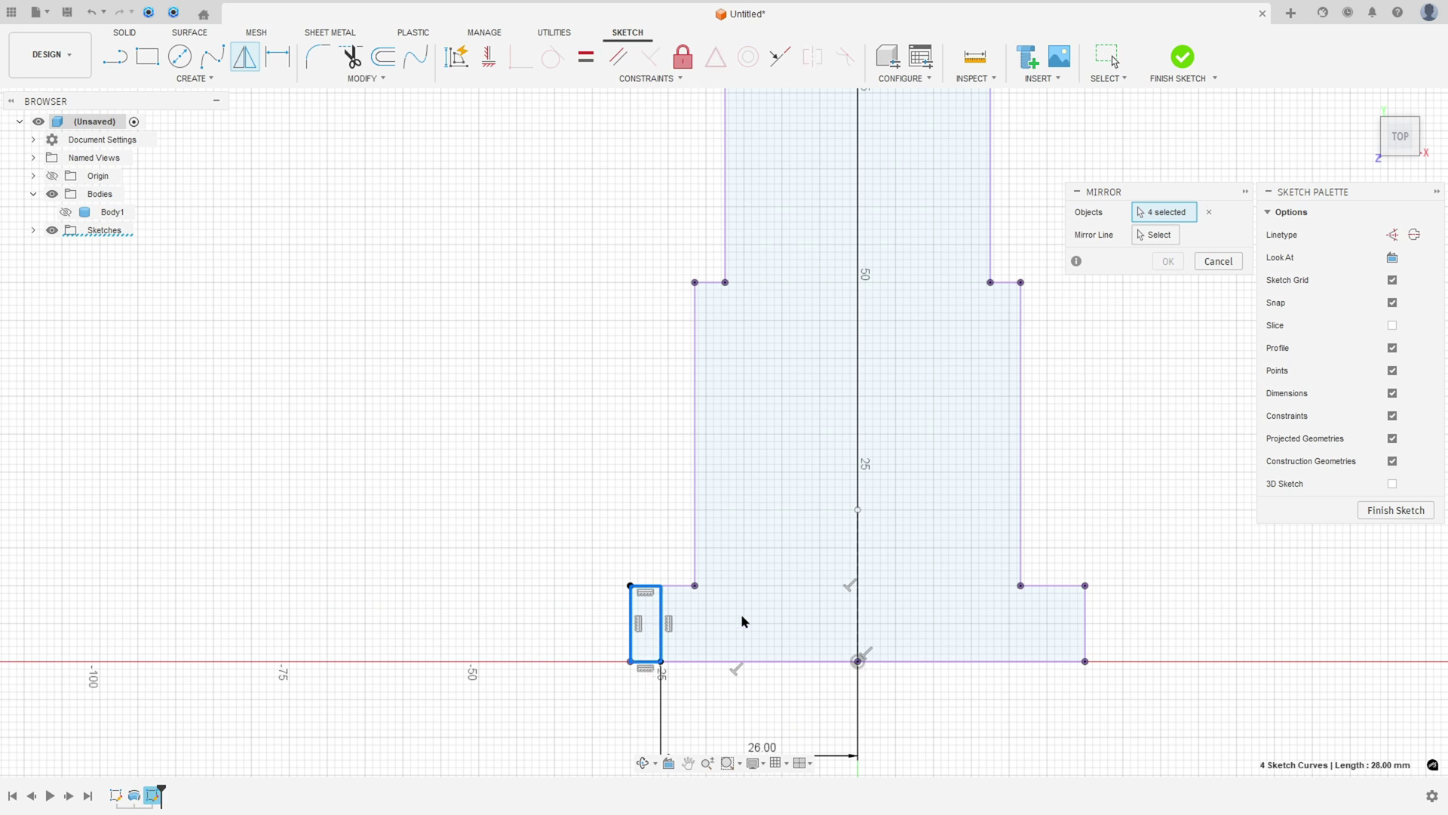
pyautogui.click(1148, 234)
pyautogui.click(860, 628)
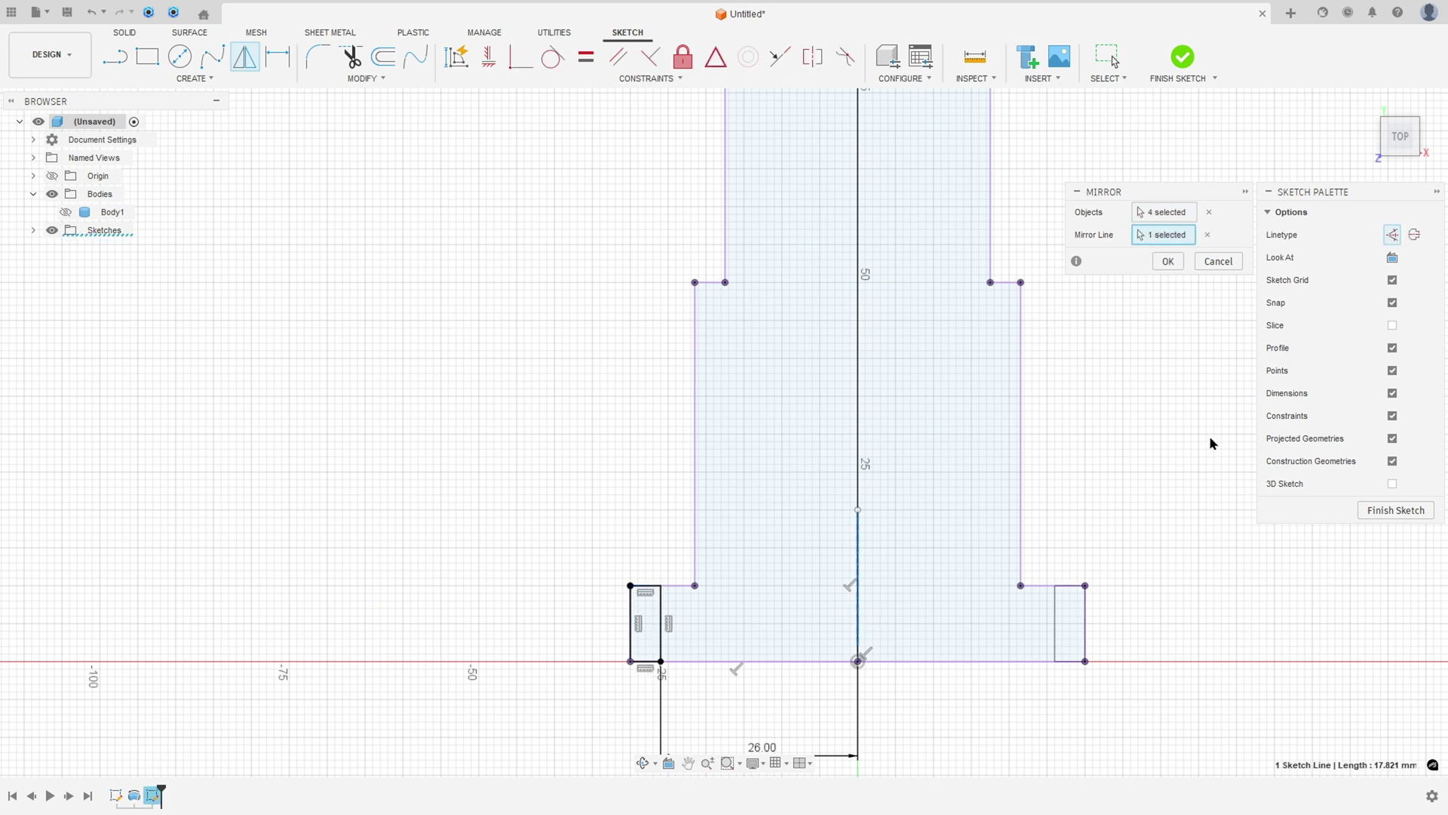
pyautogui.click(1168, 262)
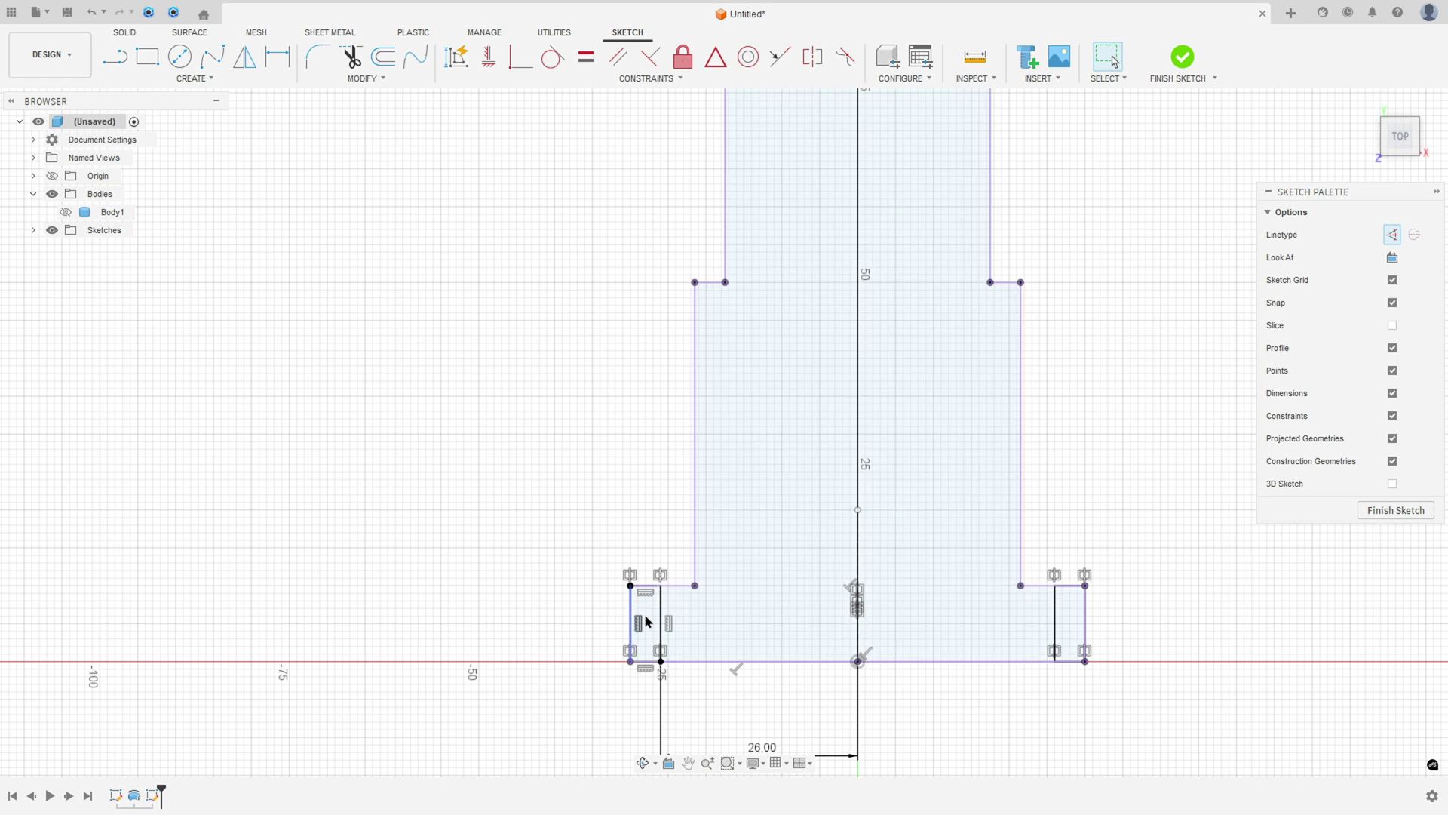
# Finish the sketch and make Body1 visible again
pyautogui.scroll(-5, 758, 603)
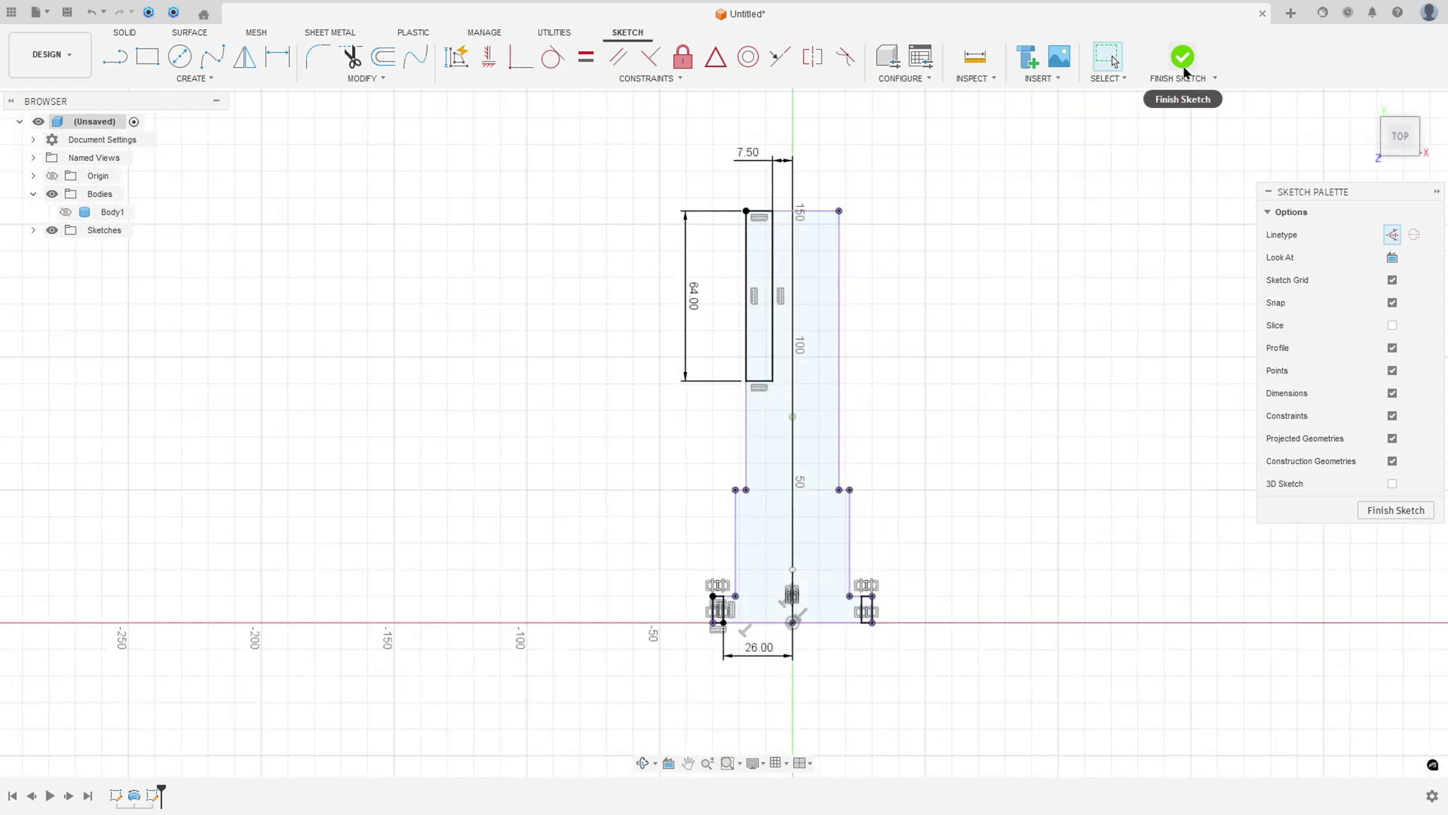
pyautogui.click(1183, 62)
pyautogui.click(66, 212)
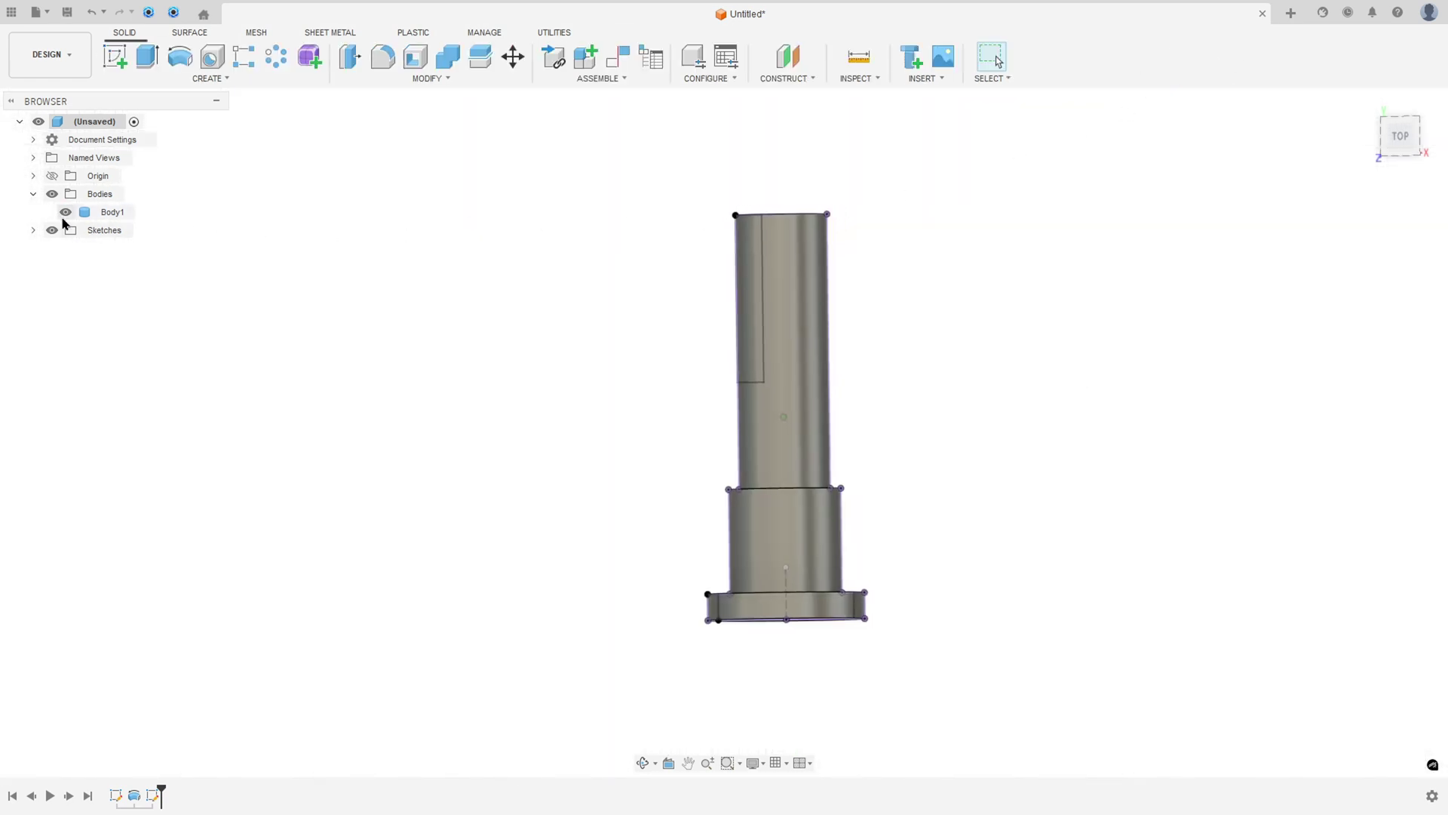
# Select the upper-shaft rectangle and the two small flange profiles for extrusion
pyautogui.keyDown('shift'); pyautogui.moveTo(151, 211); pyautogui.dragTo(254, 179, button='middle'); pyautogui.keyUp('shift')
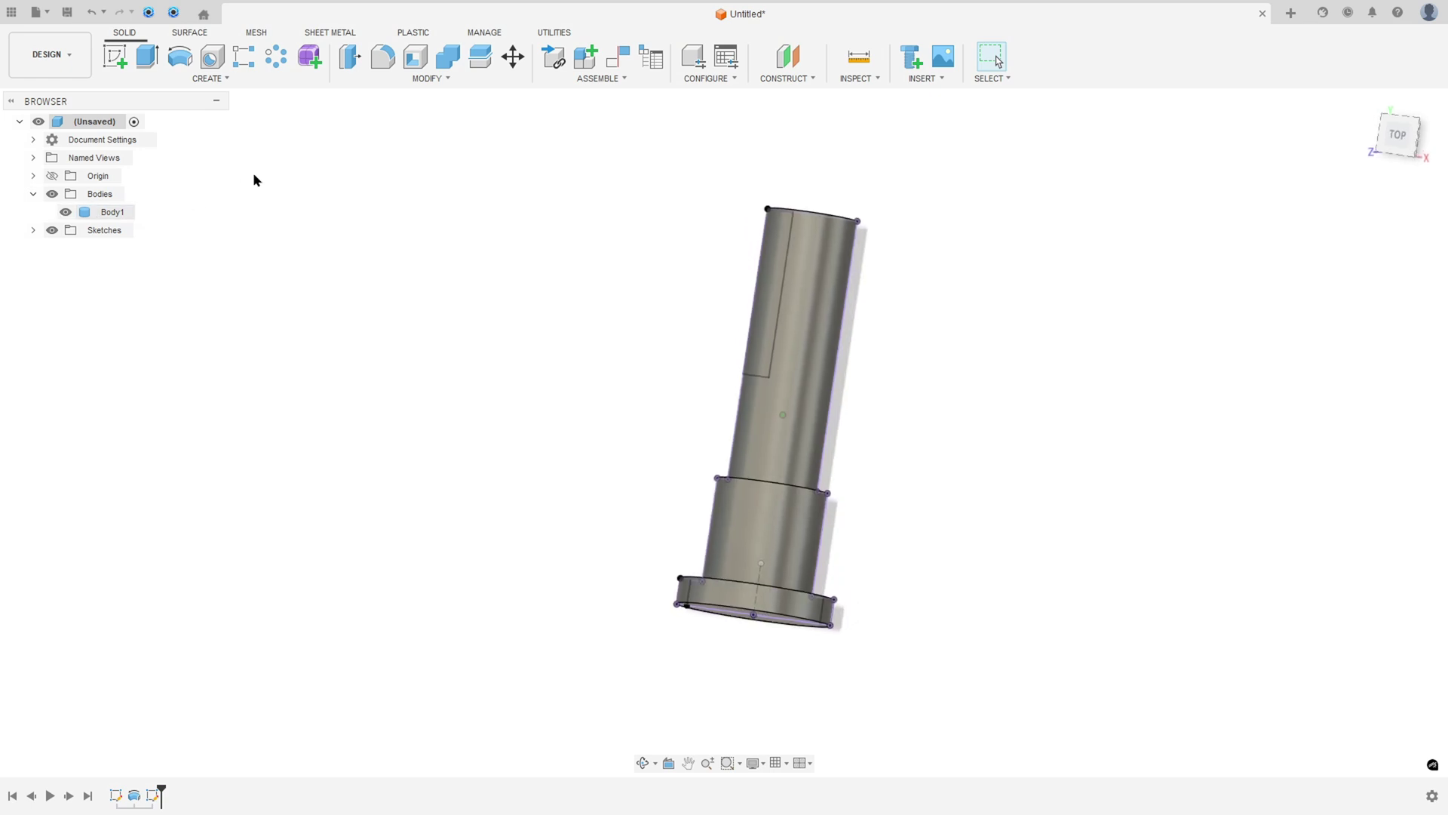
pyautogui.click(148, 59)
pyautogui.click(816, 262)
pyautogui.click(623, 586)
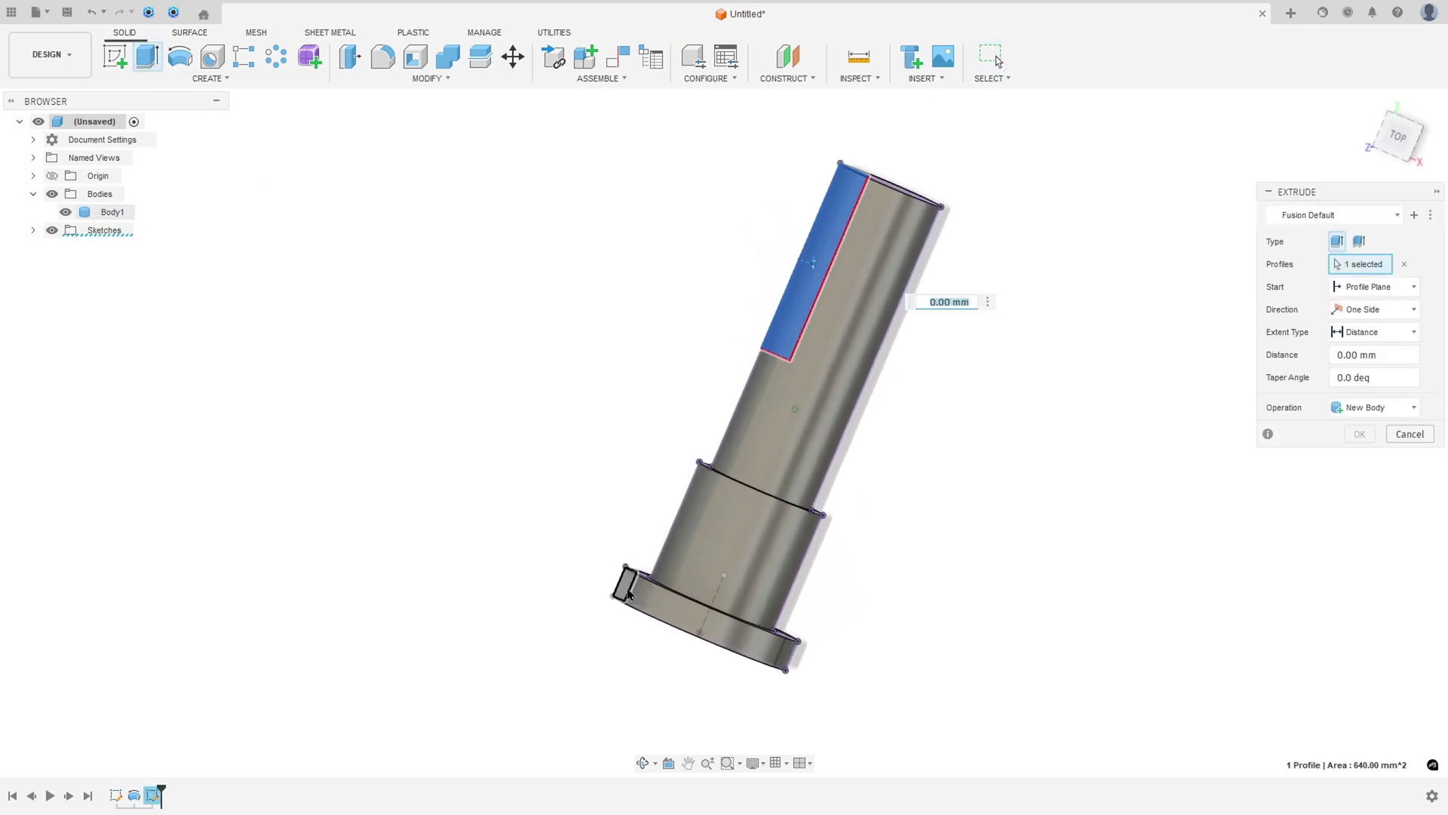
pyautogui.click(788, 659)
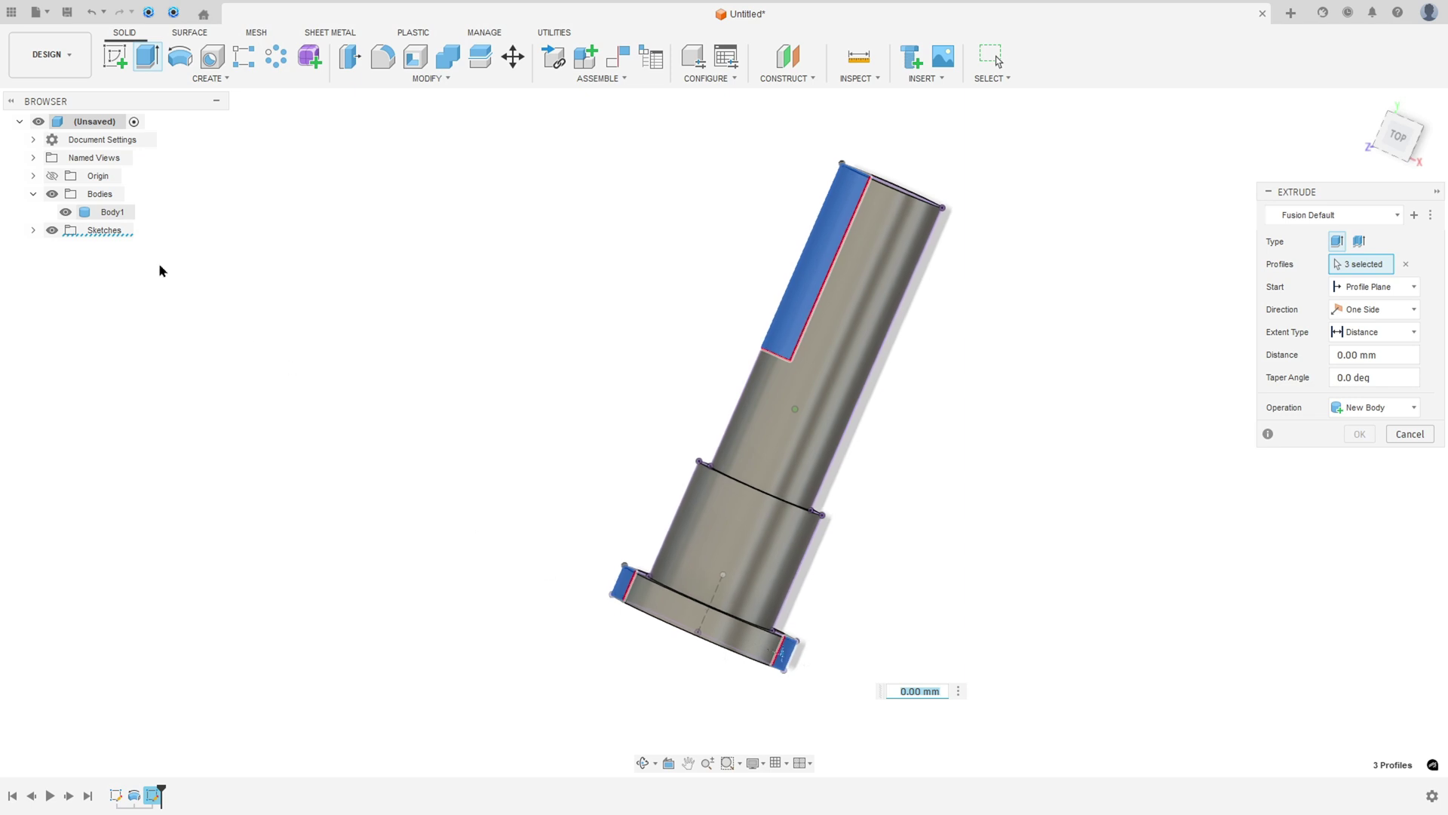
pyautogui.click(65, 212)
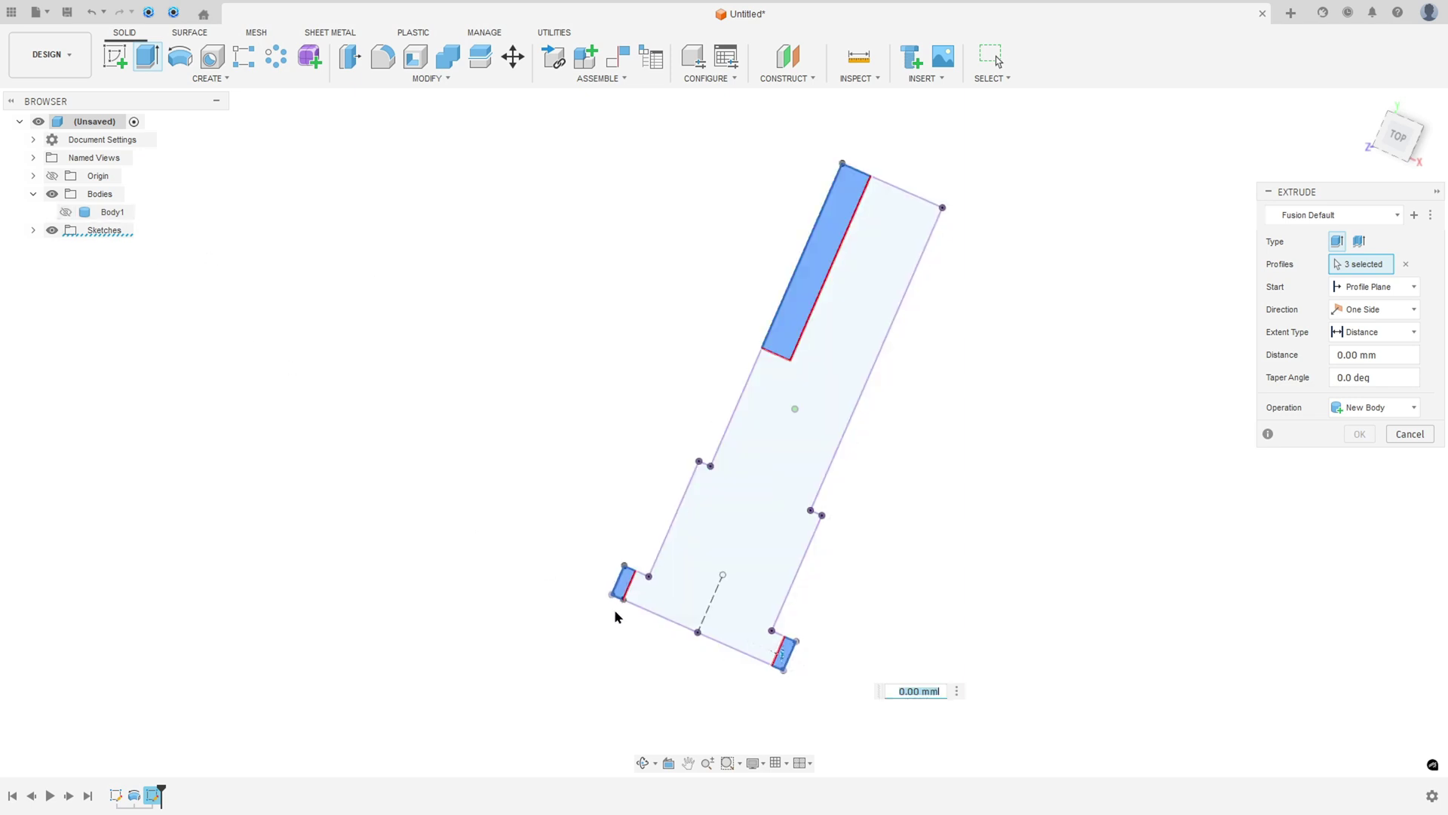
pyautogui.click(65, 212)
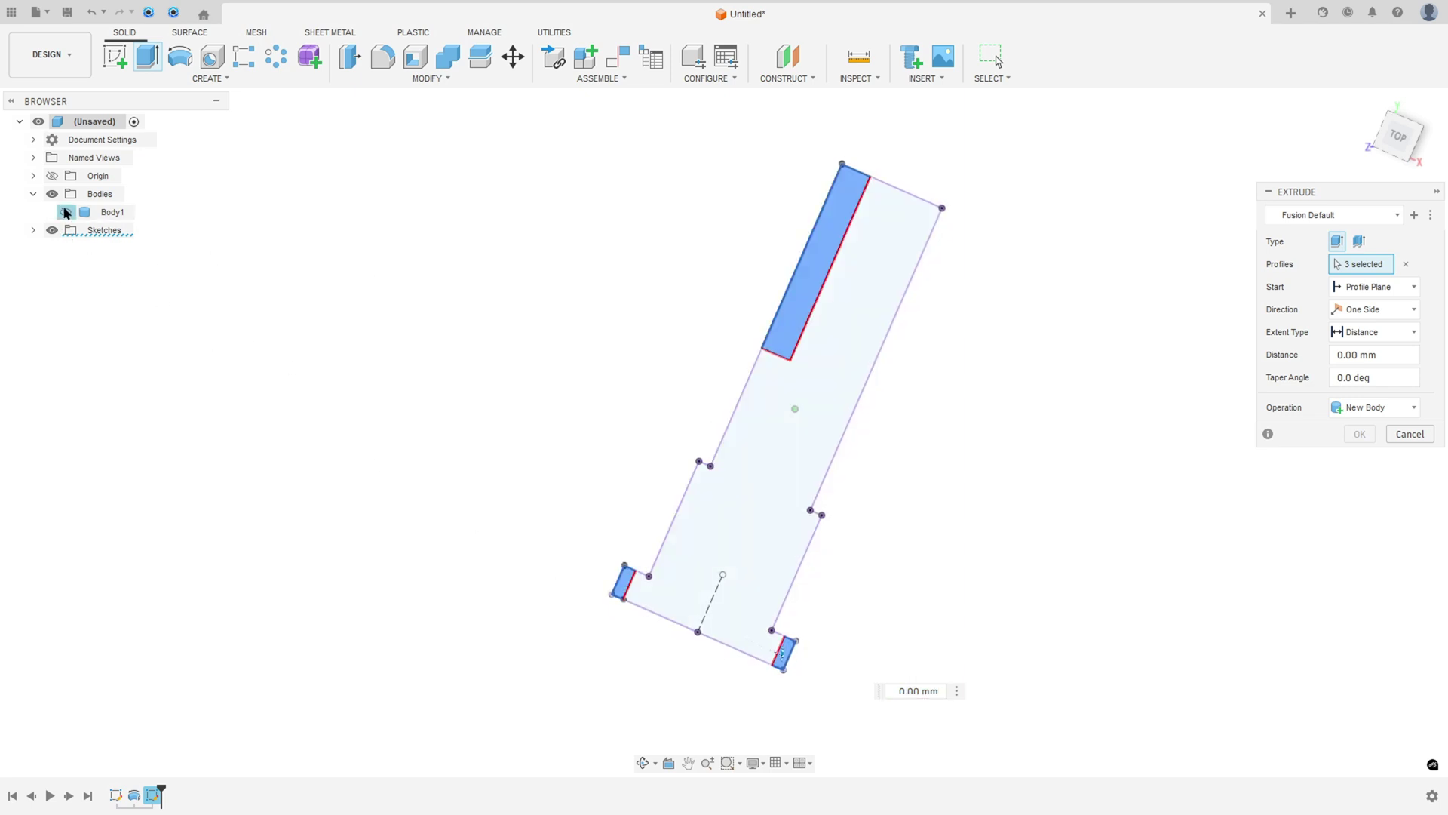
# Cut the profiles symmetrically with extent All through the shaft, then return to the home view
pyautogui.click(1372, 309)
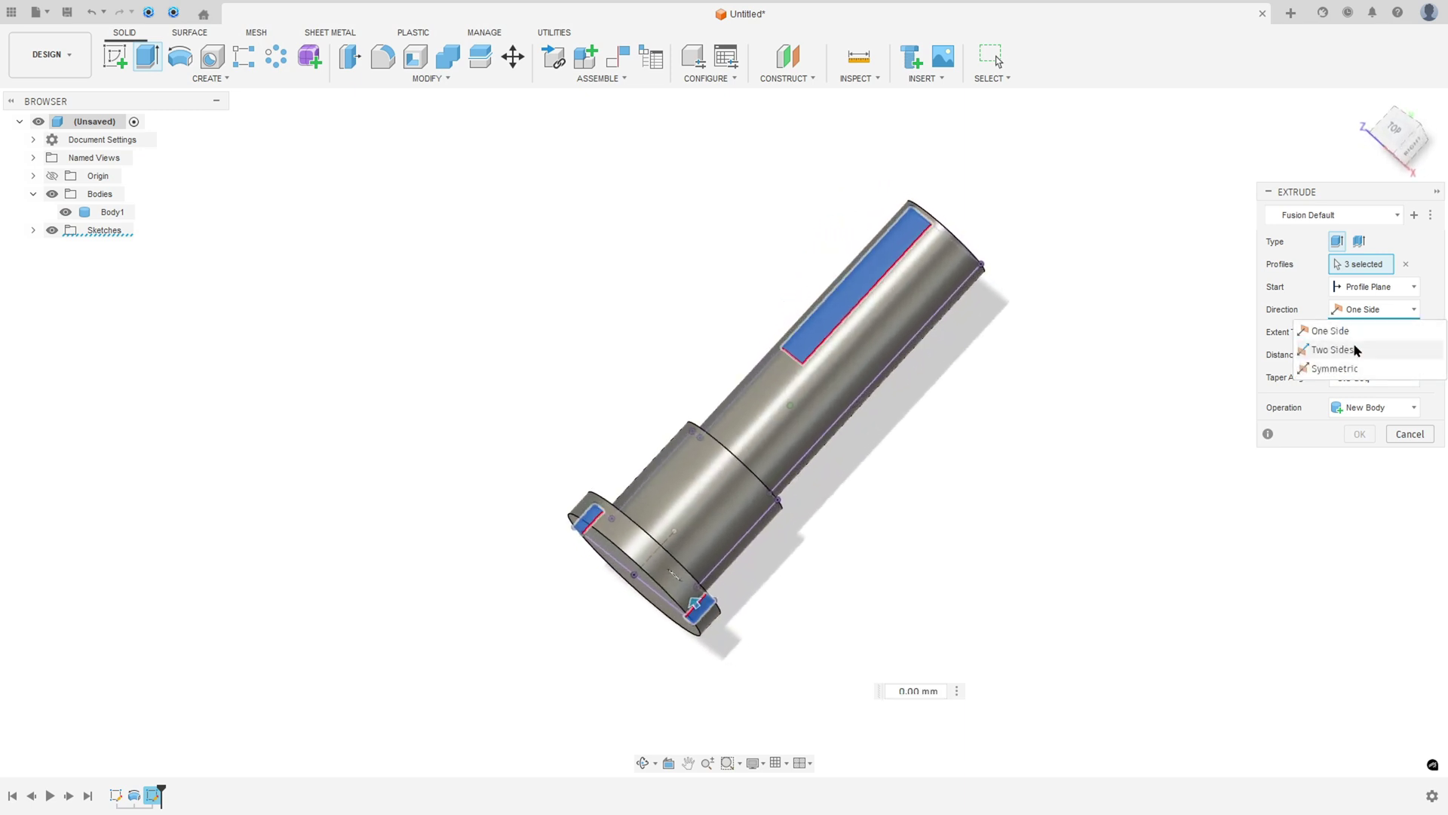
pyautogui.click(1362, 369)
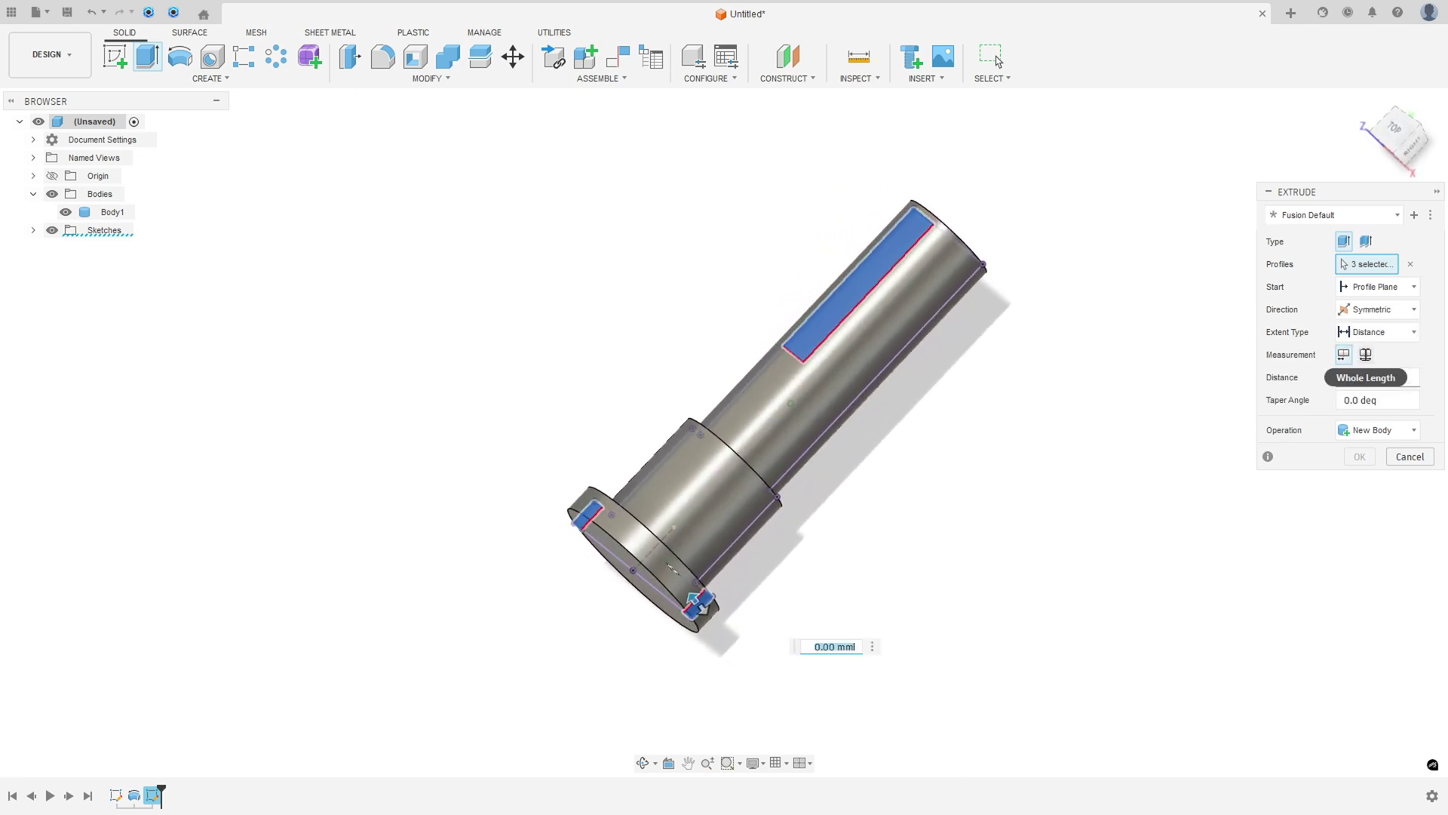
pyautogui.click(1365, 355)
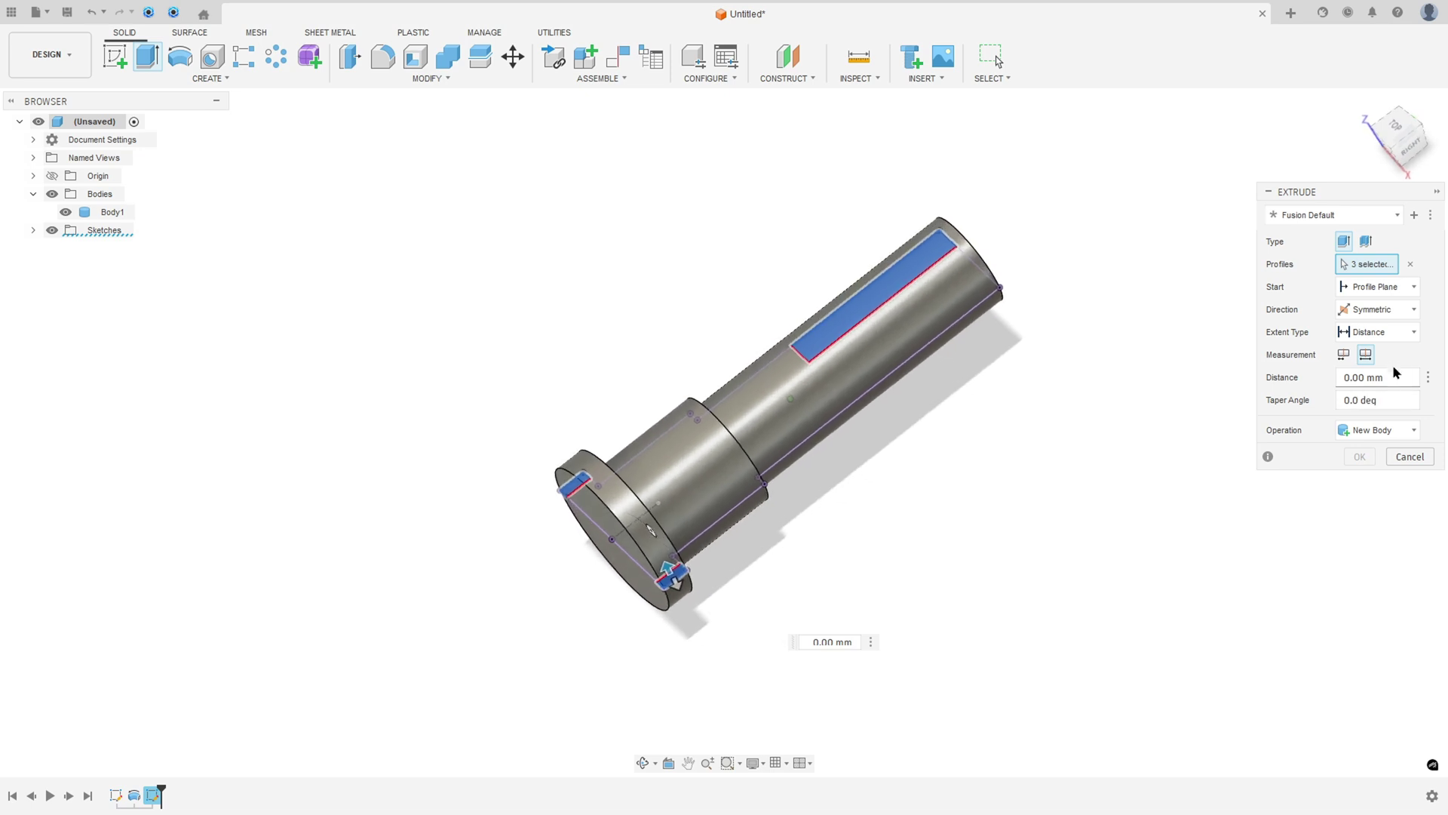
pyautogui.click(1369, 332)
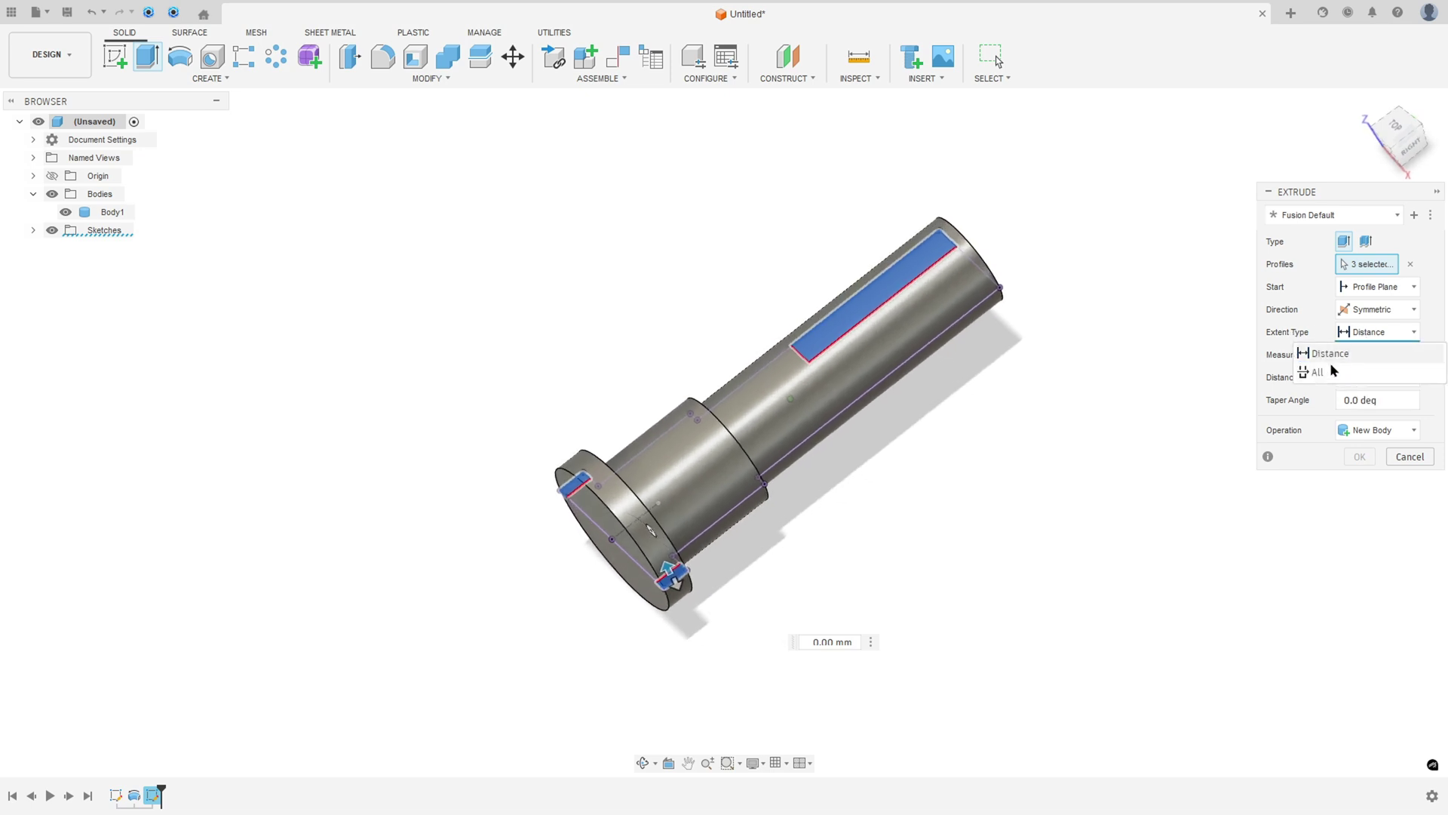
pyautogui.click(1357, 377)
pyautogui.keyDown('shift'); pyautogui.moveTo(1092, 379); pyautogui.dragTo(693, 266, button='middle'); pyautogui.keyUp('shift')
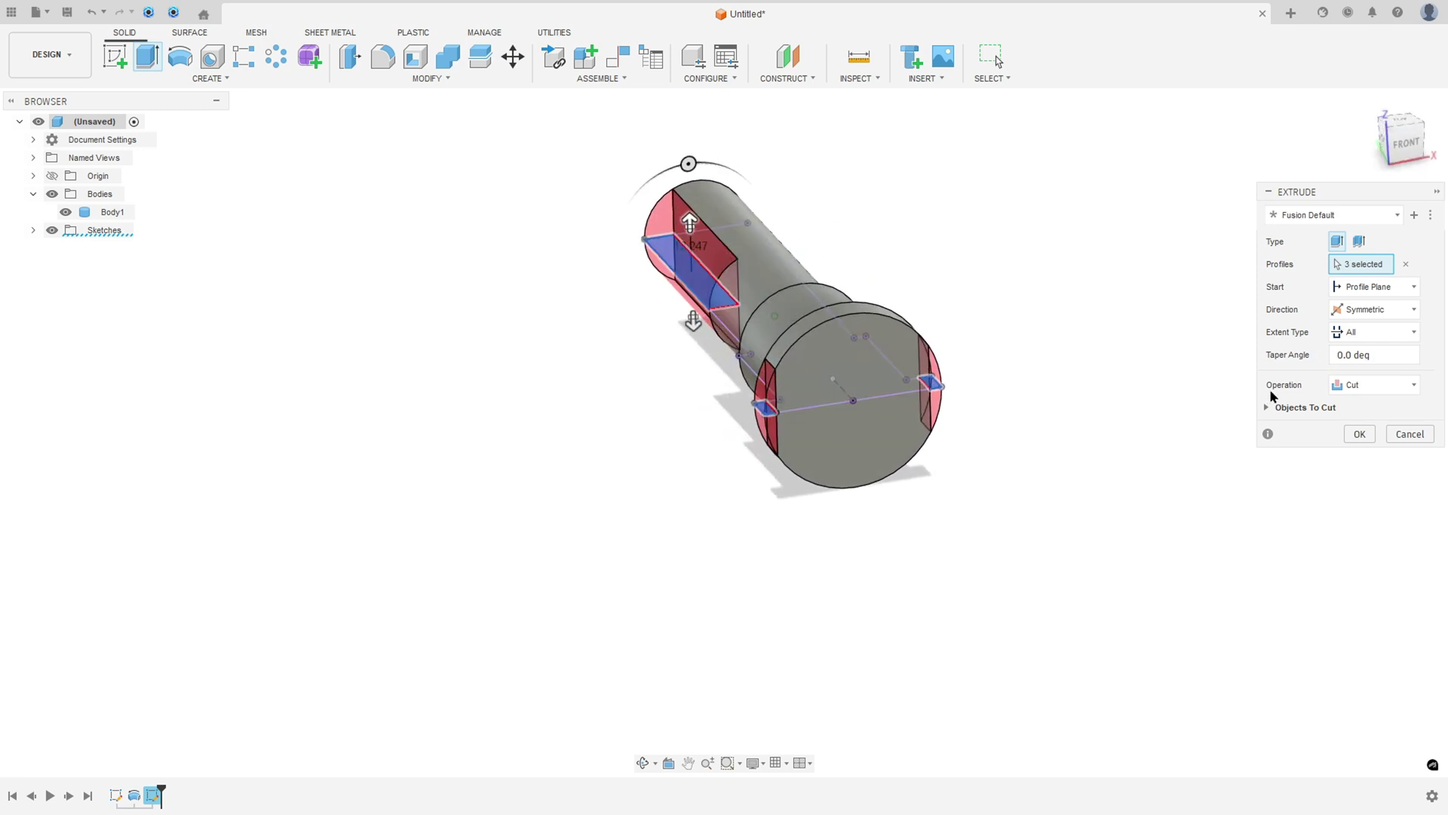
pyautogui.click(1359, 434)
pyautogui.keyDown('shift'); pyautogui.moveTo(1243, 365); pyautogui.dragTo(1207, 380, button='middle'); pyautogui.keyUp('shift')
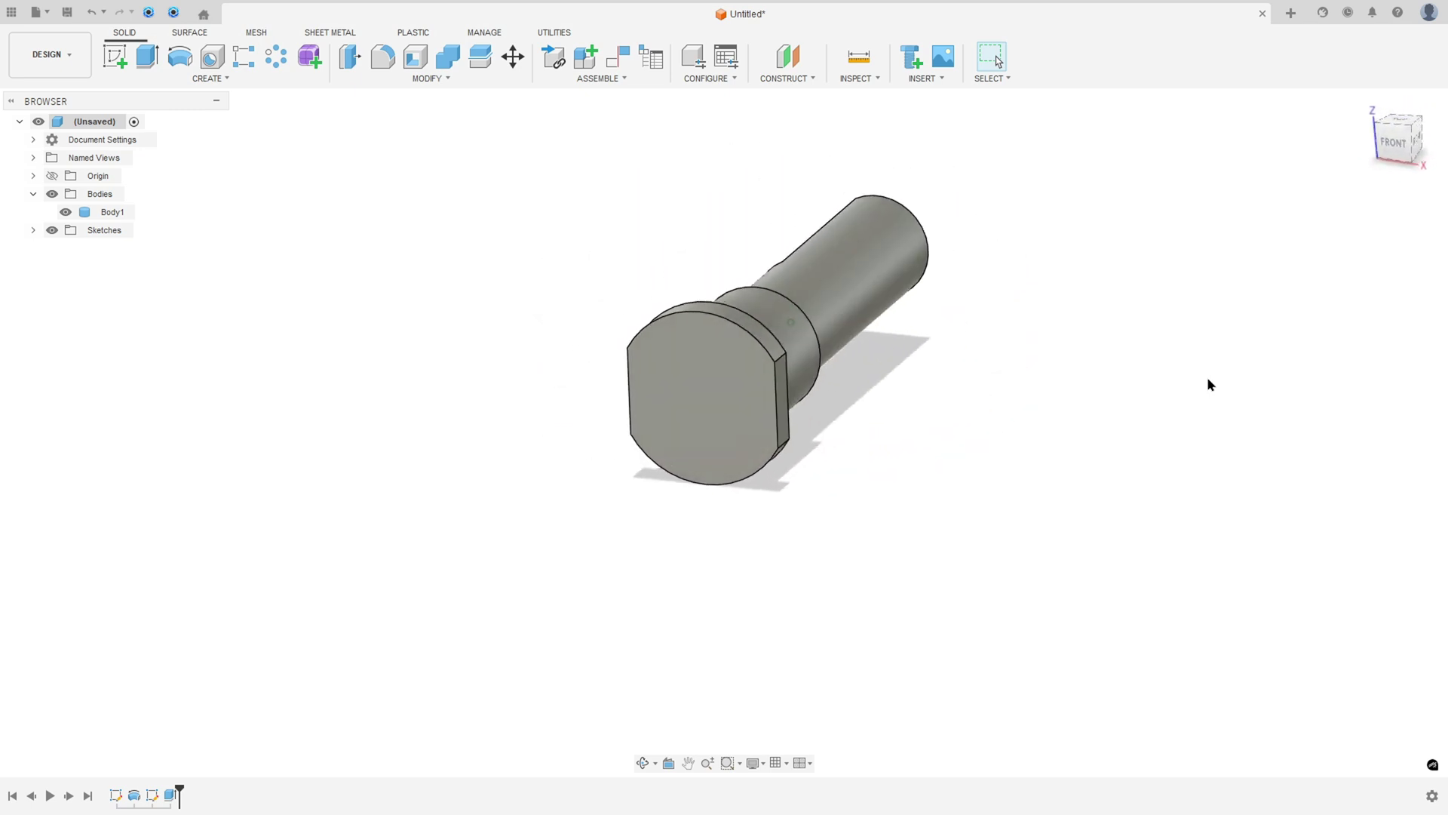
pyautogui.press('F6')
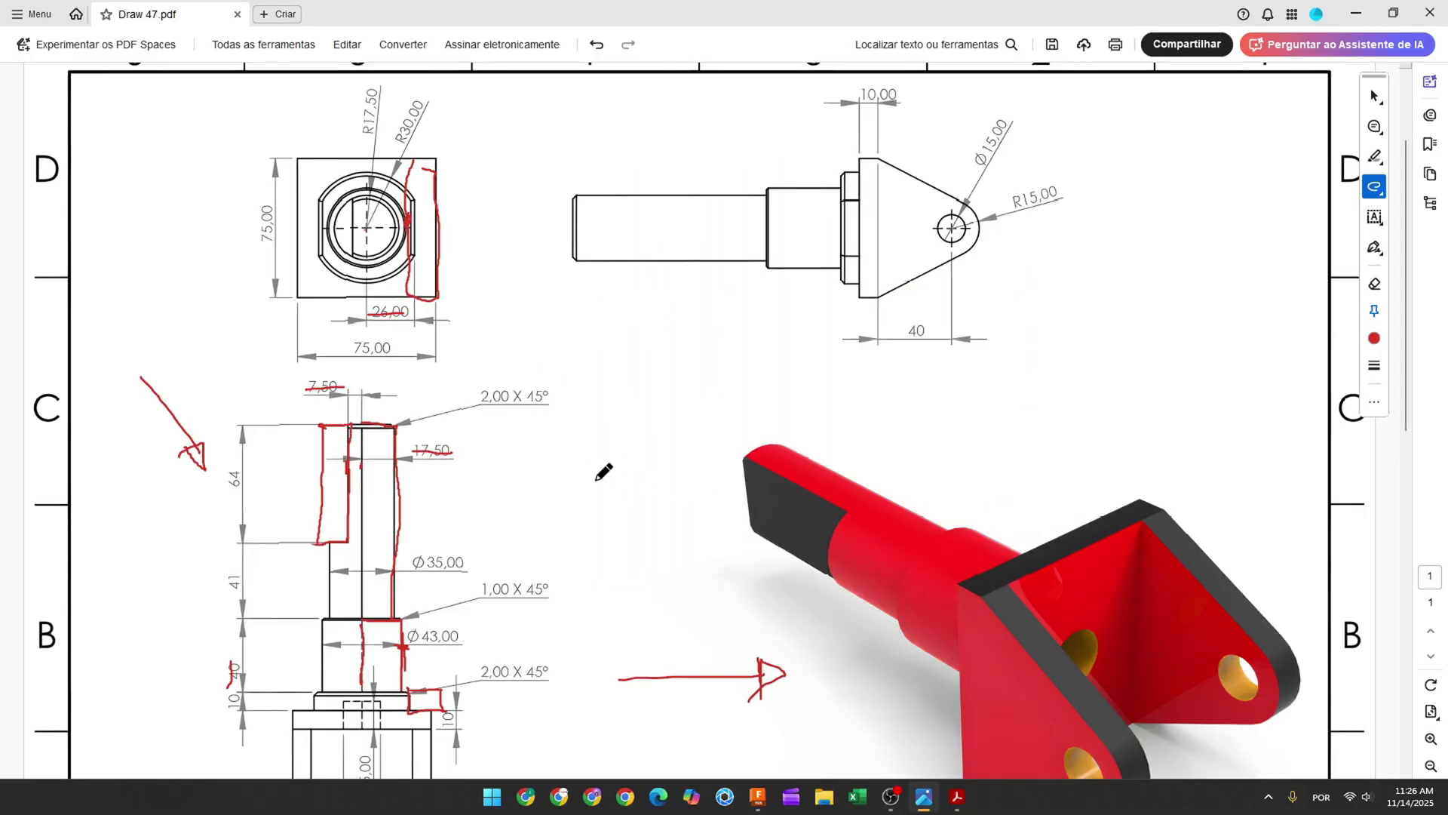
# Trace the end plate's left and top edges on the render and strike the 75,00 dimension in red
pyautogui.scroll(-3, 603, 472)
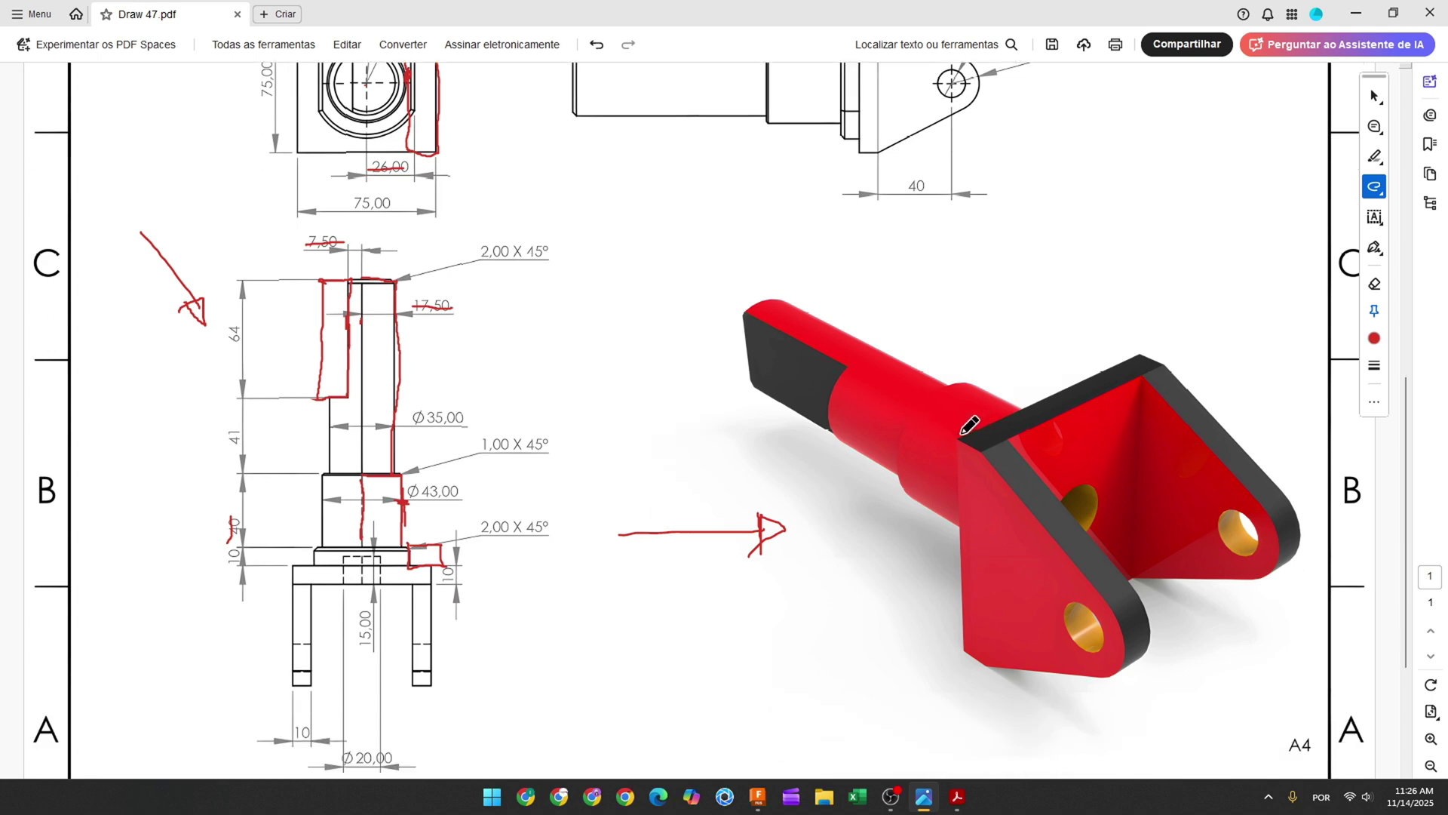
pyautogui.moveTo(964, 434); pyautogui.dragTo(971, 668)
pyautogui.moveTo(973, 437)
pyautogui.mouseDown()
pyautogui.moveTo(1151, 358)
pyautogui.moveTo(1014, 445)
pyautogui.moveTo(977, 449)
pyautogui.mouseUp()
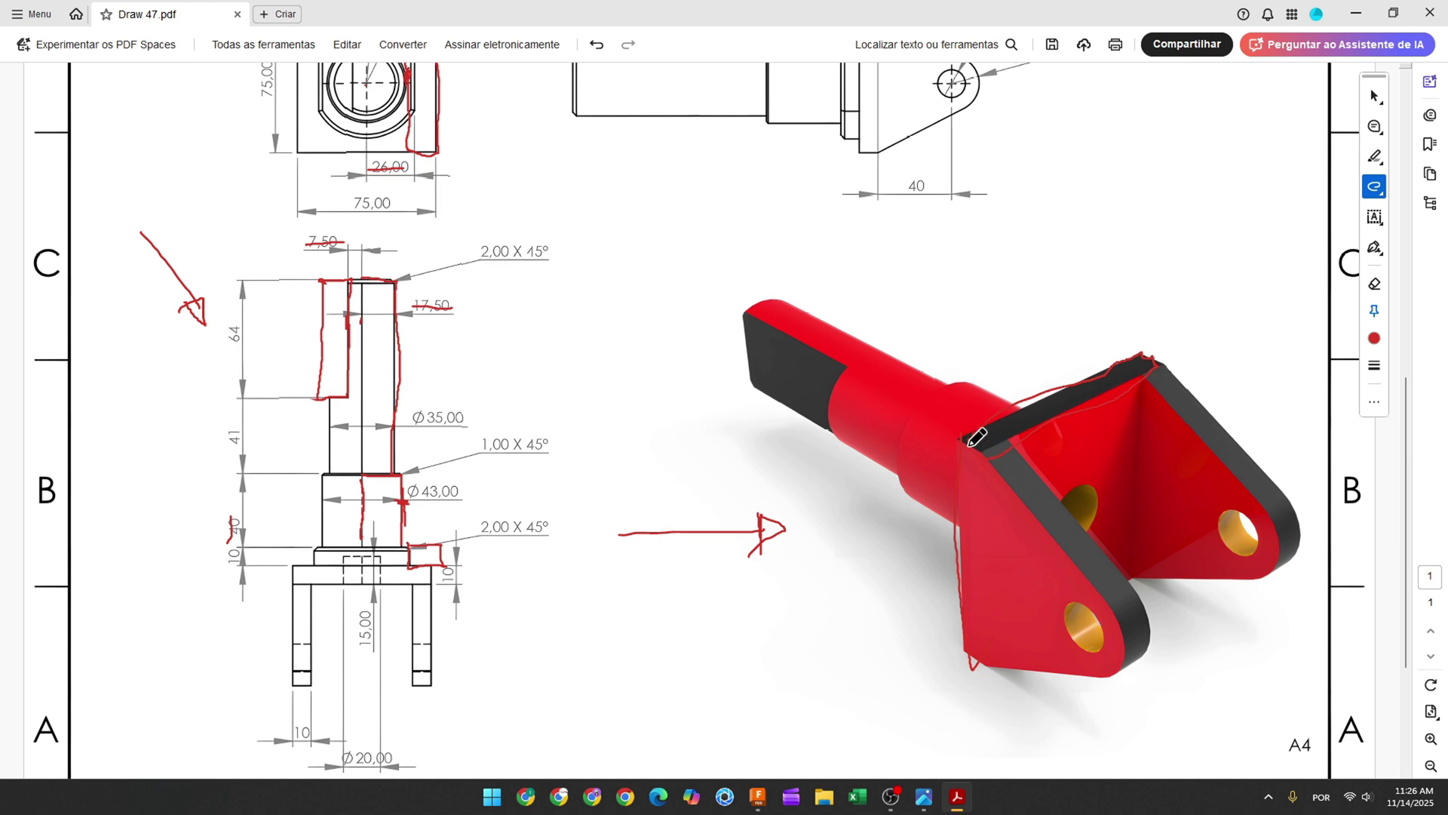
pyautogui.scroll(4, 436, 415)
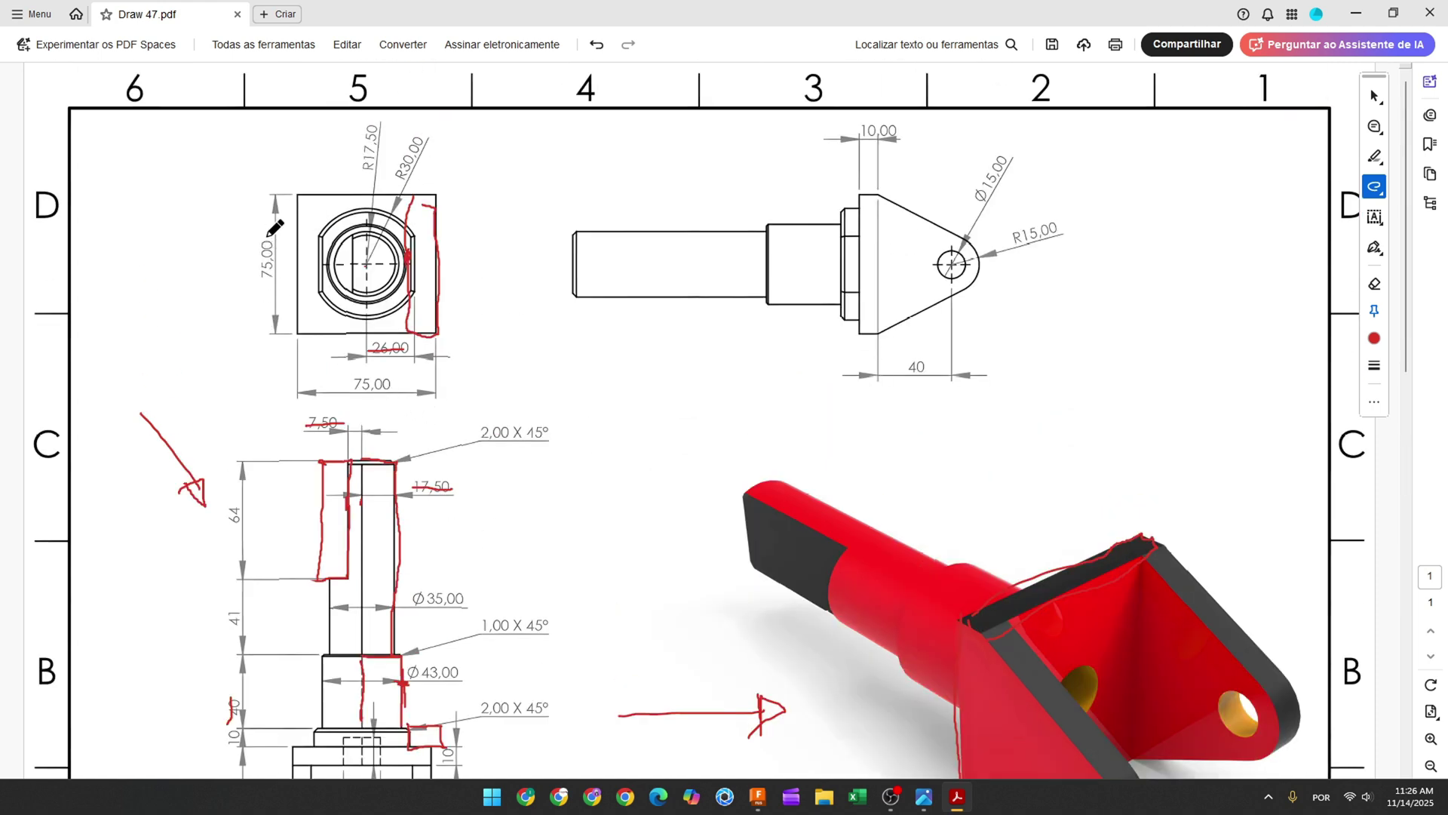
pyautogui.moveTo(267, 240); pyautogui.dragTo(268, 289)
pyautogui.moveTo(359, 386); pyautogui.dragTo(390, 385)
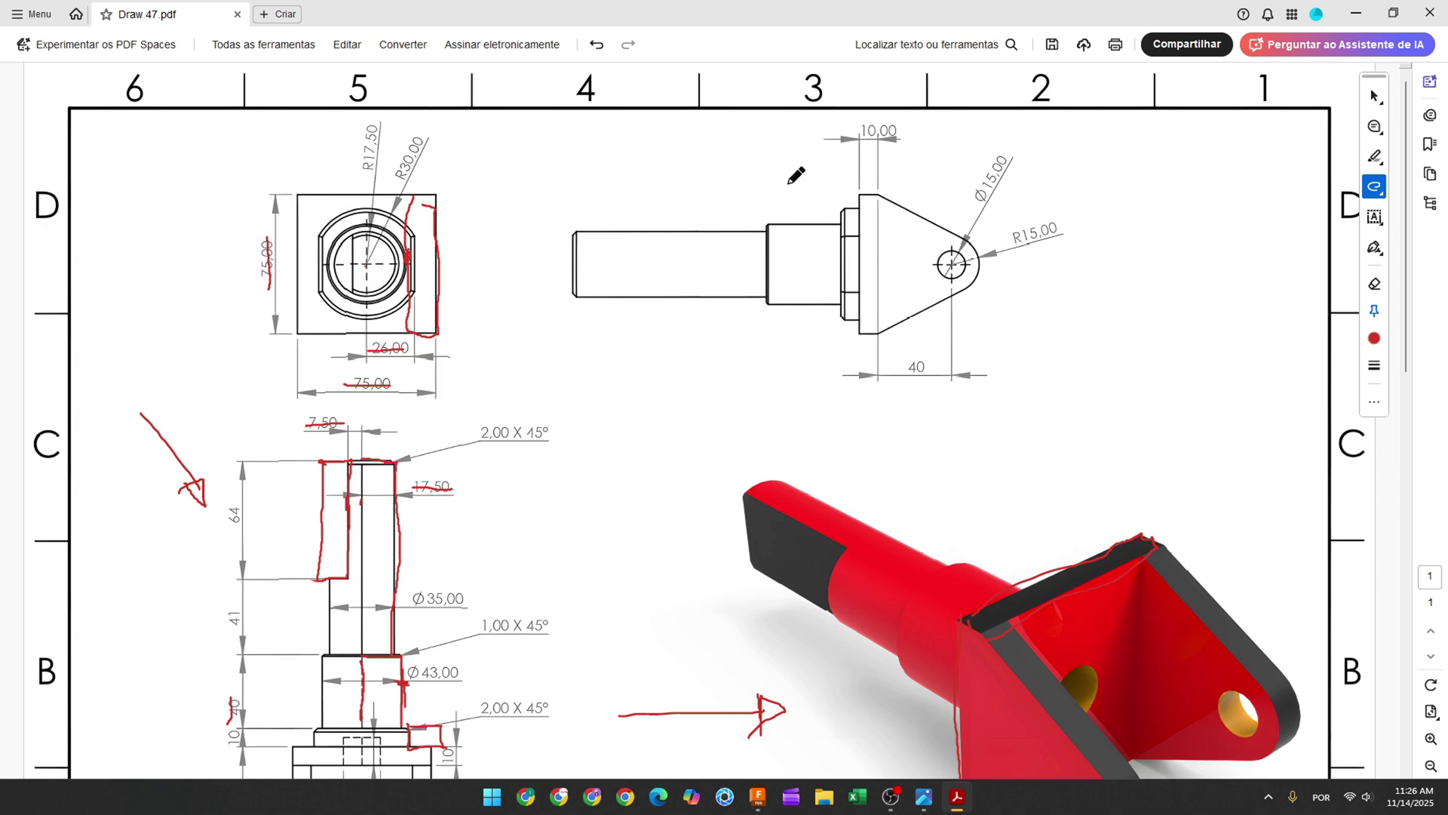
pyautogui.click(758, 798)
# Sketch a 75 × 75 mm center rectangle on the shaft's flanged end face
pyautogui.click(115, 58)
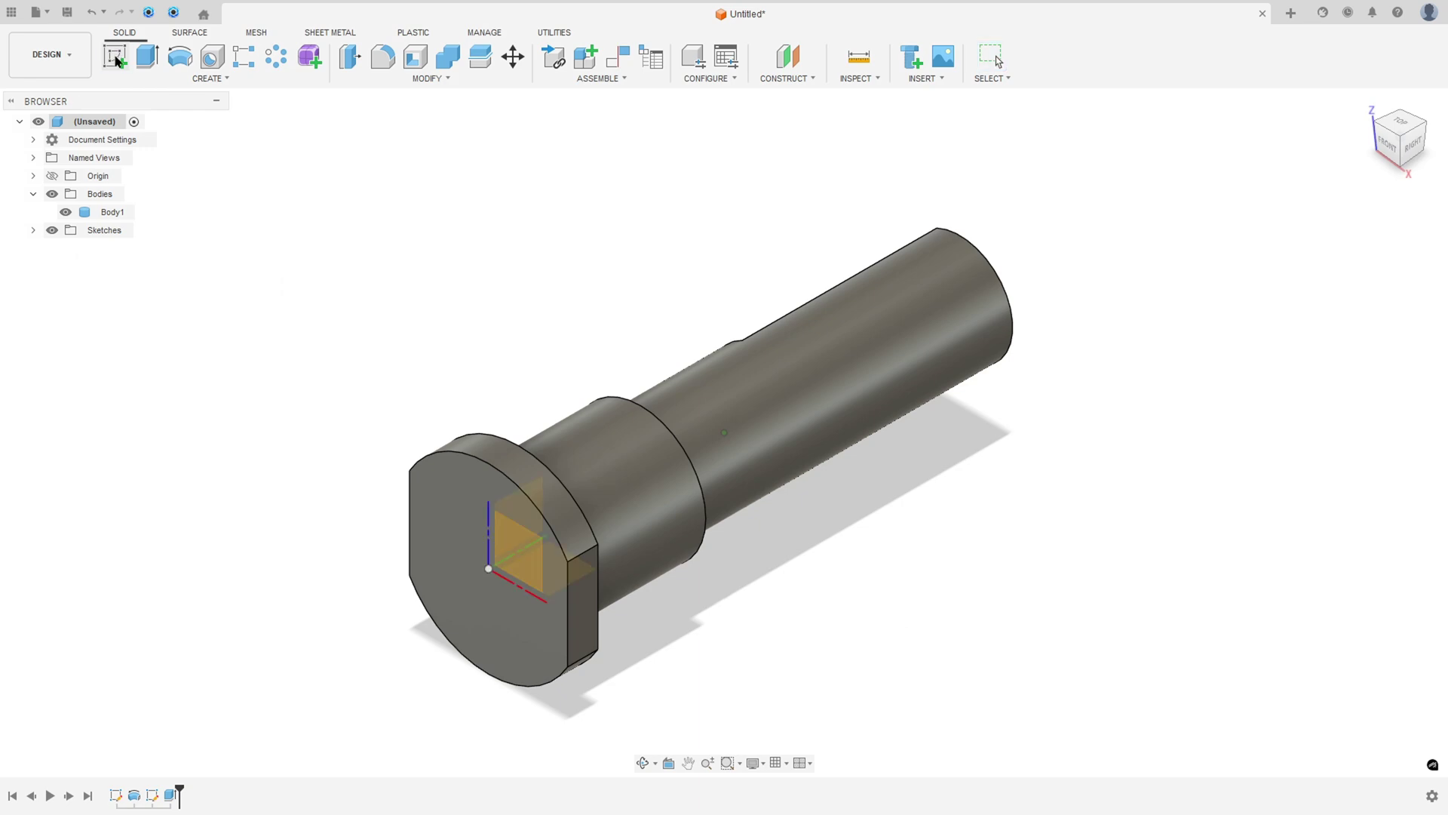
pyautogui.click(448, 519)
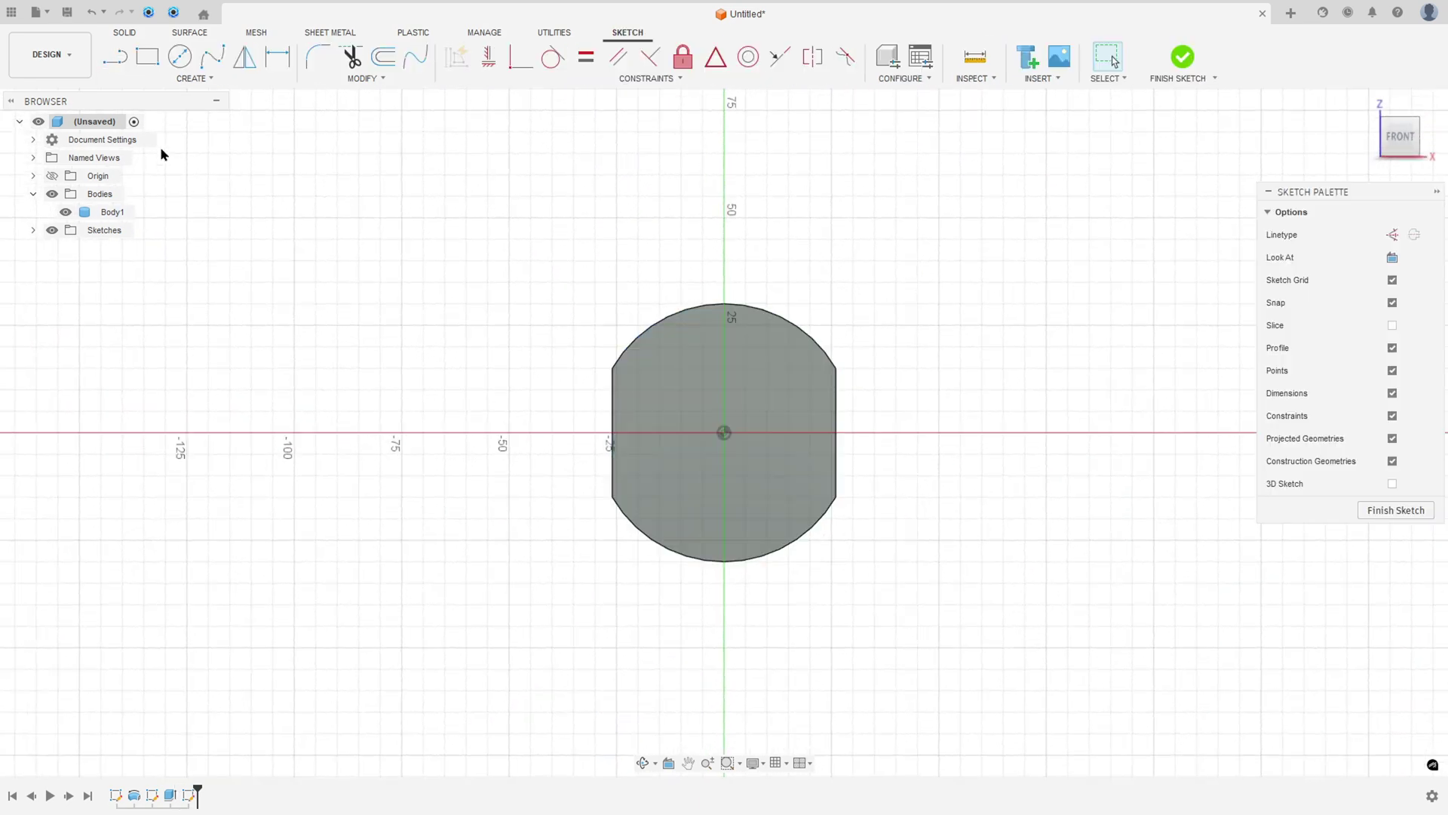
pyautogui.click(148, 60)
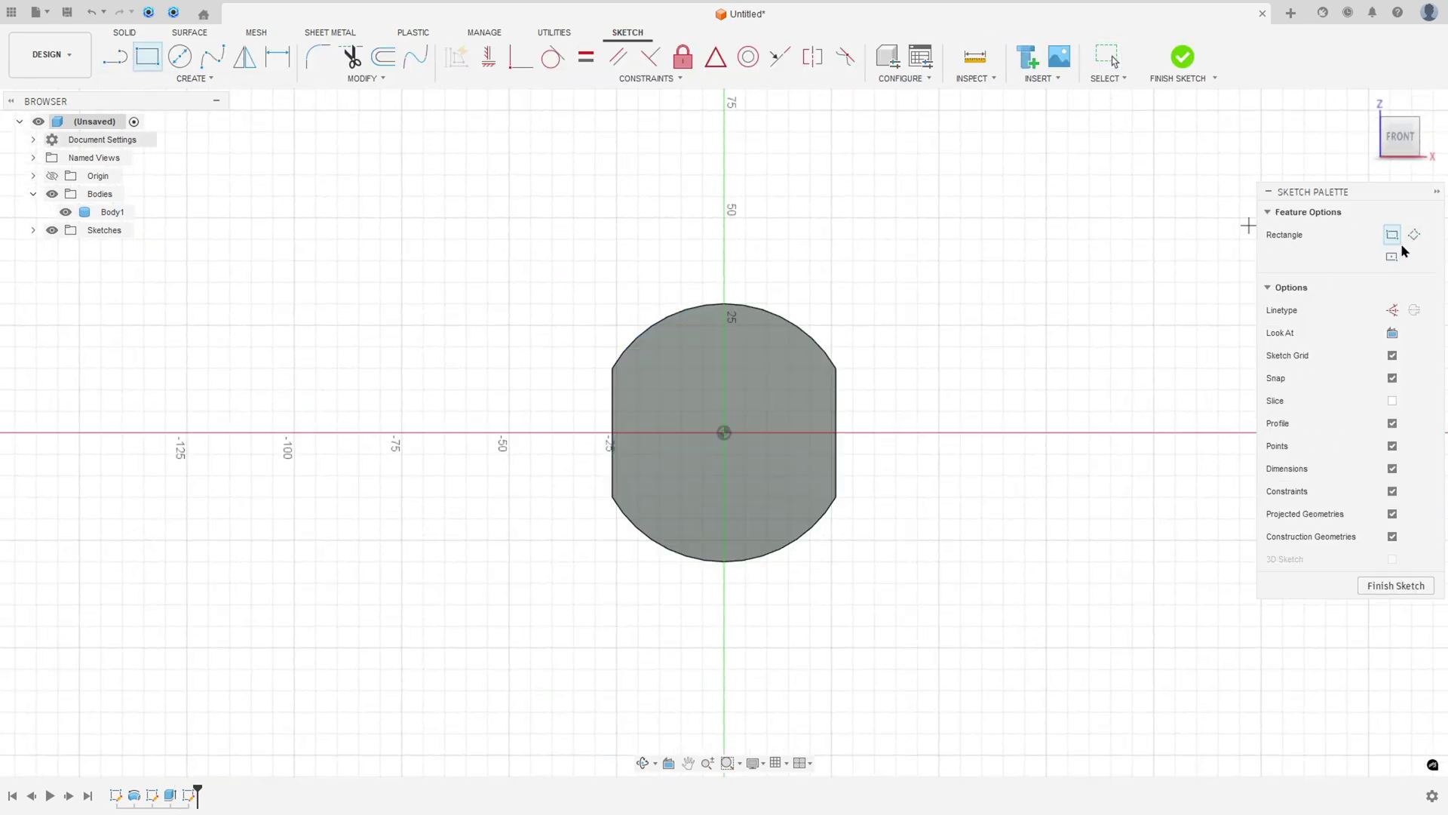
pyautogui.click(1392, 257)
pyautogui.click(724, 432)
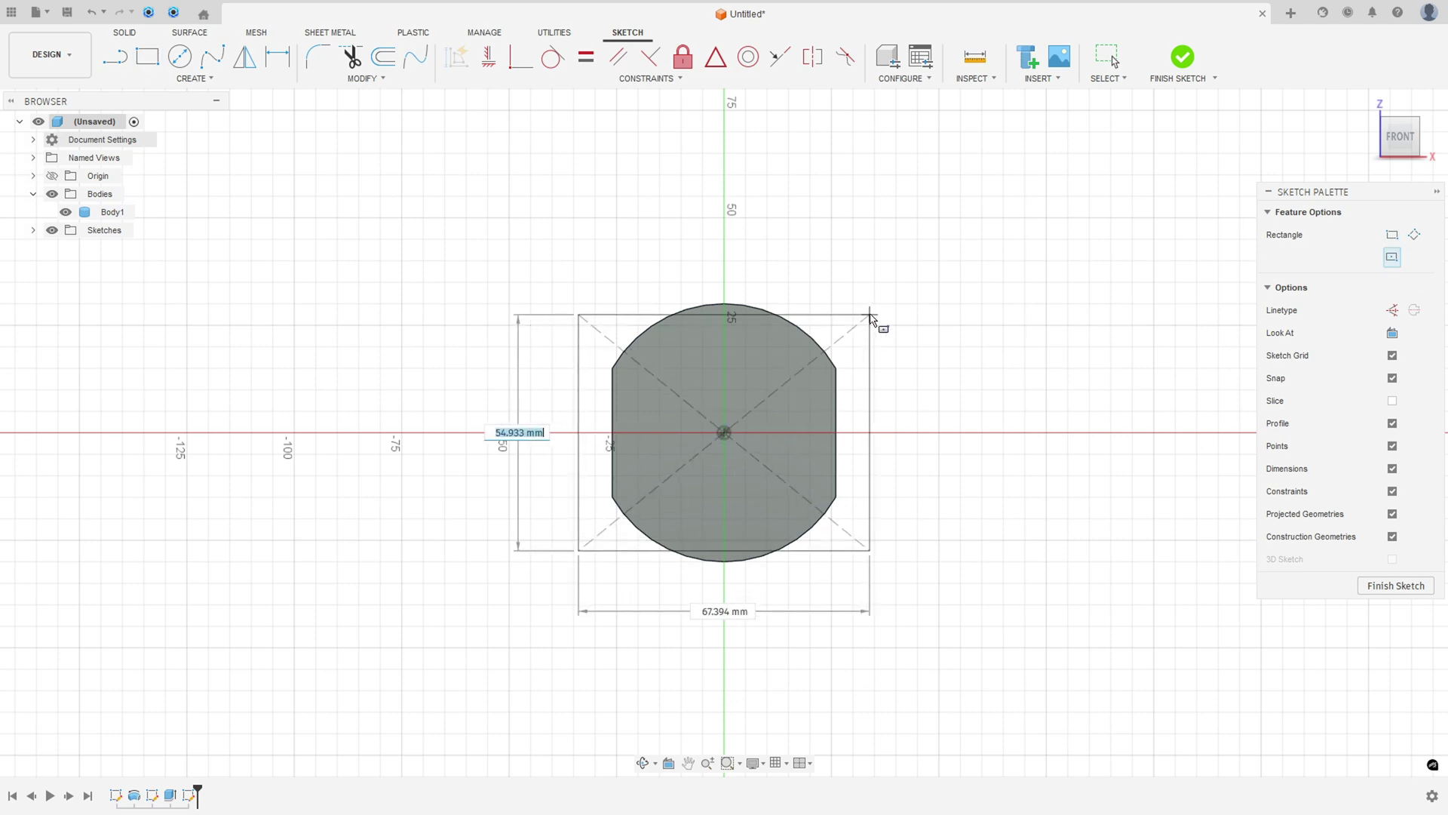
pyautogui.write('75')
pyautogui.press('Tab')
pyautogui.write('7')
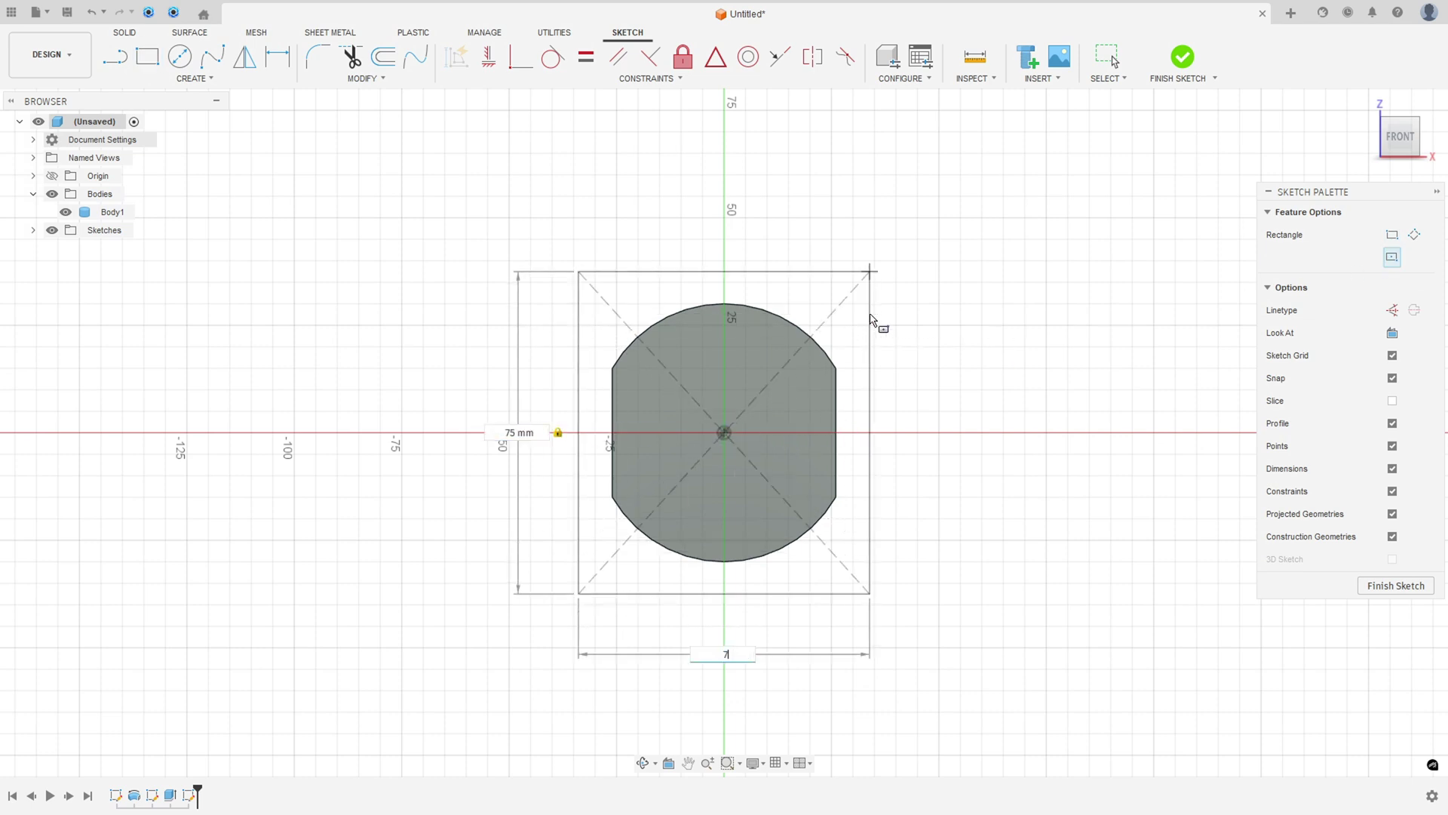
pyautogui.write('5')
pyautogui.press('Return')
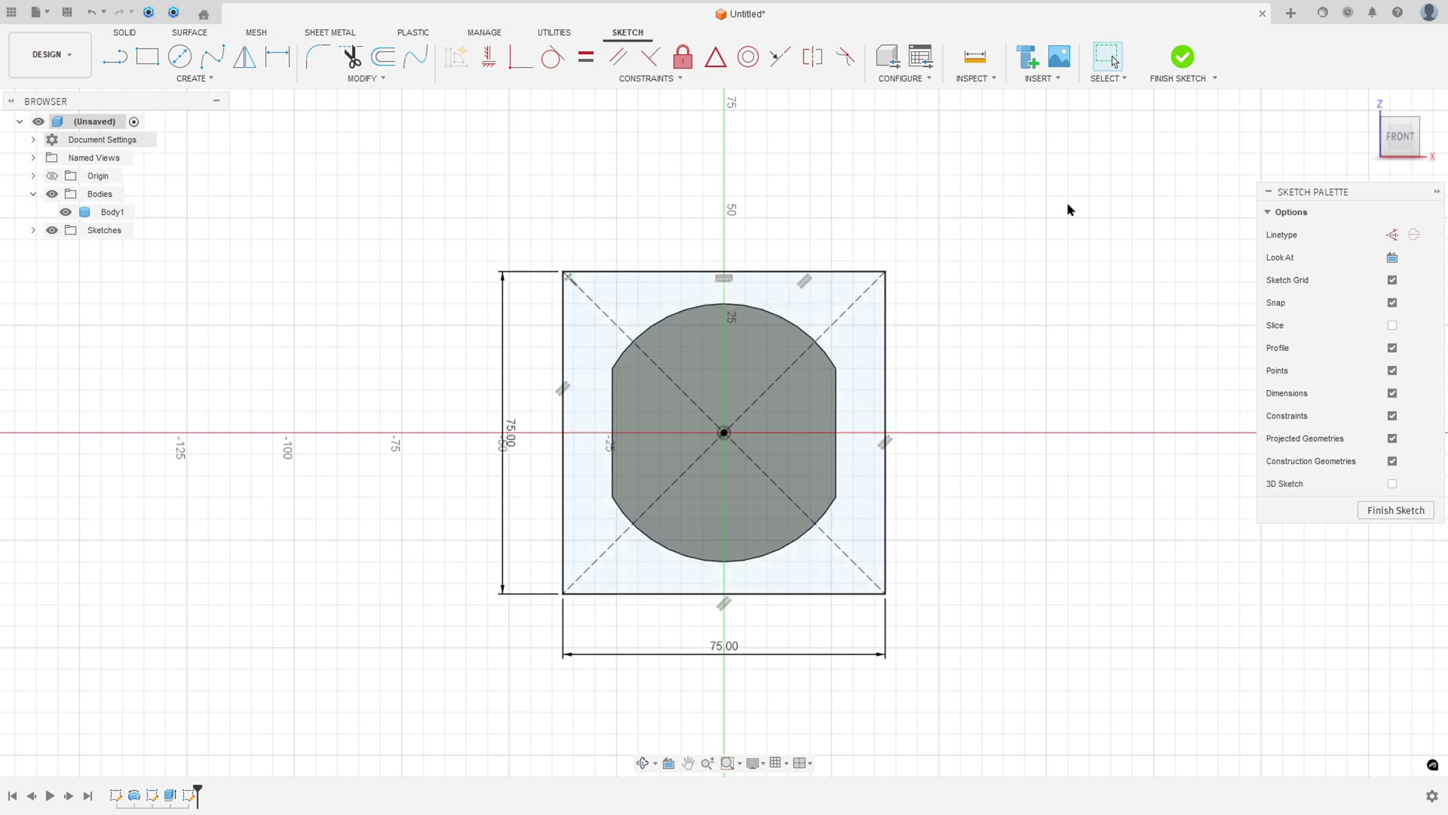
pyautogui.click(1182, 56)
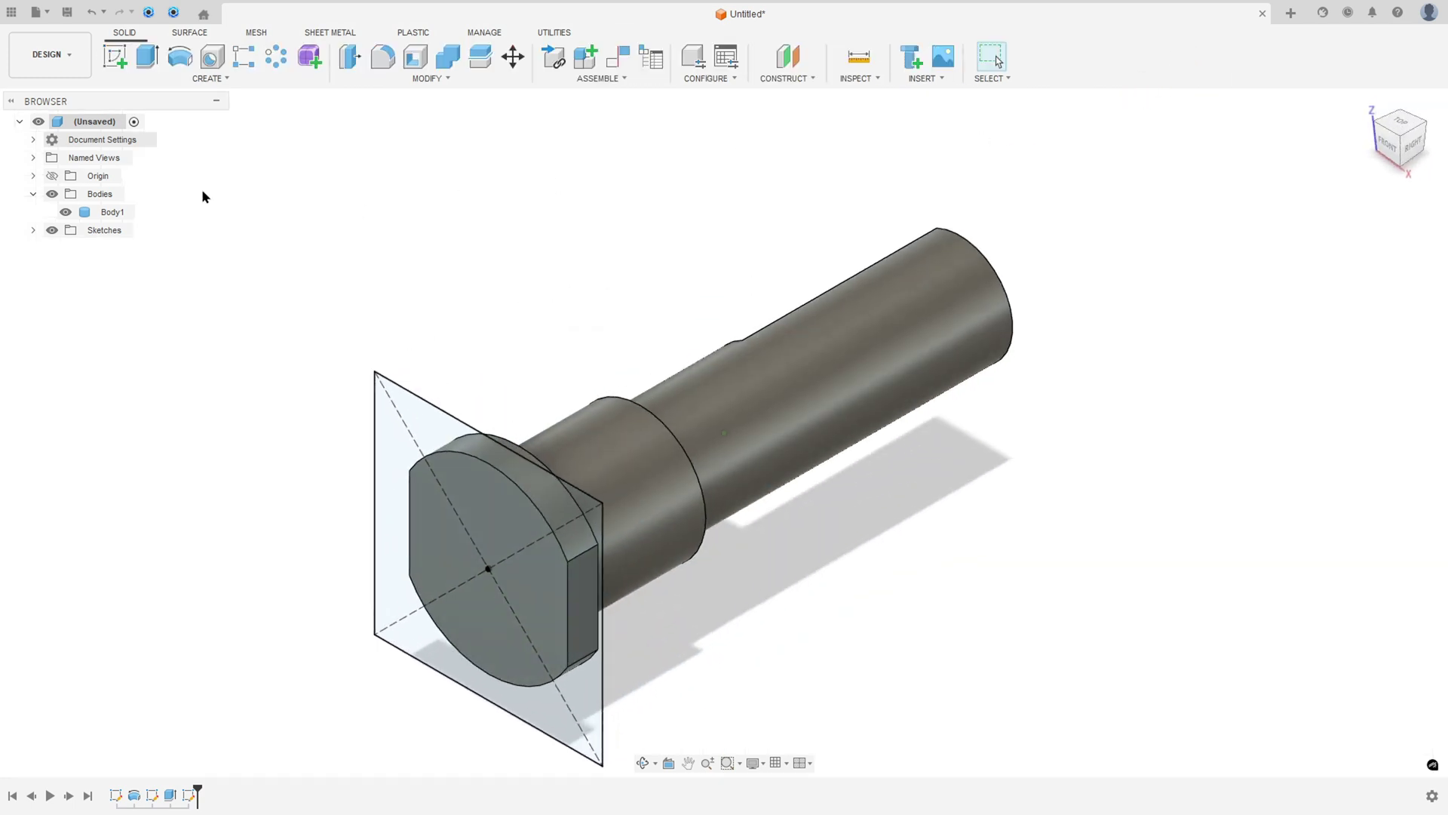
# Extrude the circular and square profiles 10 mm to join the plate onto the flange
pyautogui.press('e')
pyautogui.click(468, 487)
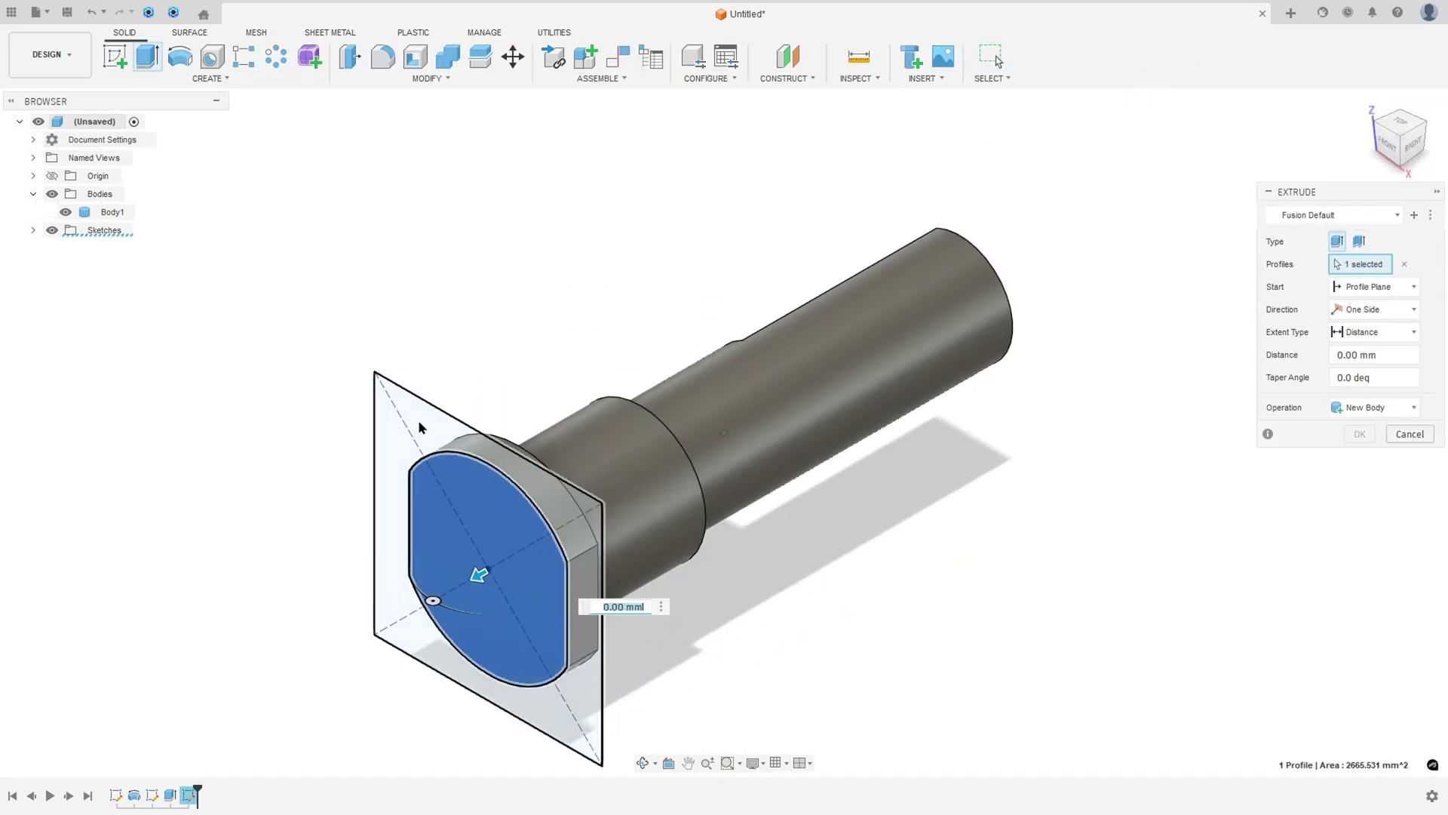
pyautogui.click(420, 427)
pyautogui.write('10')
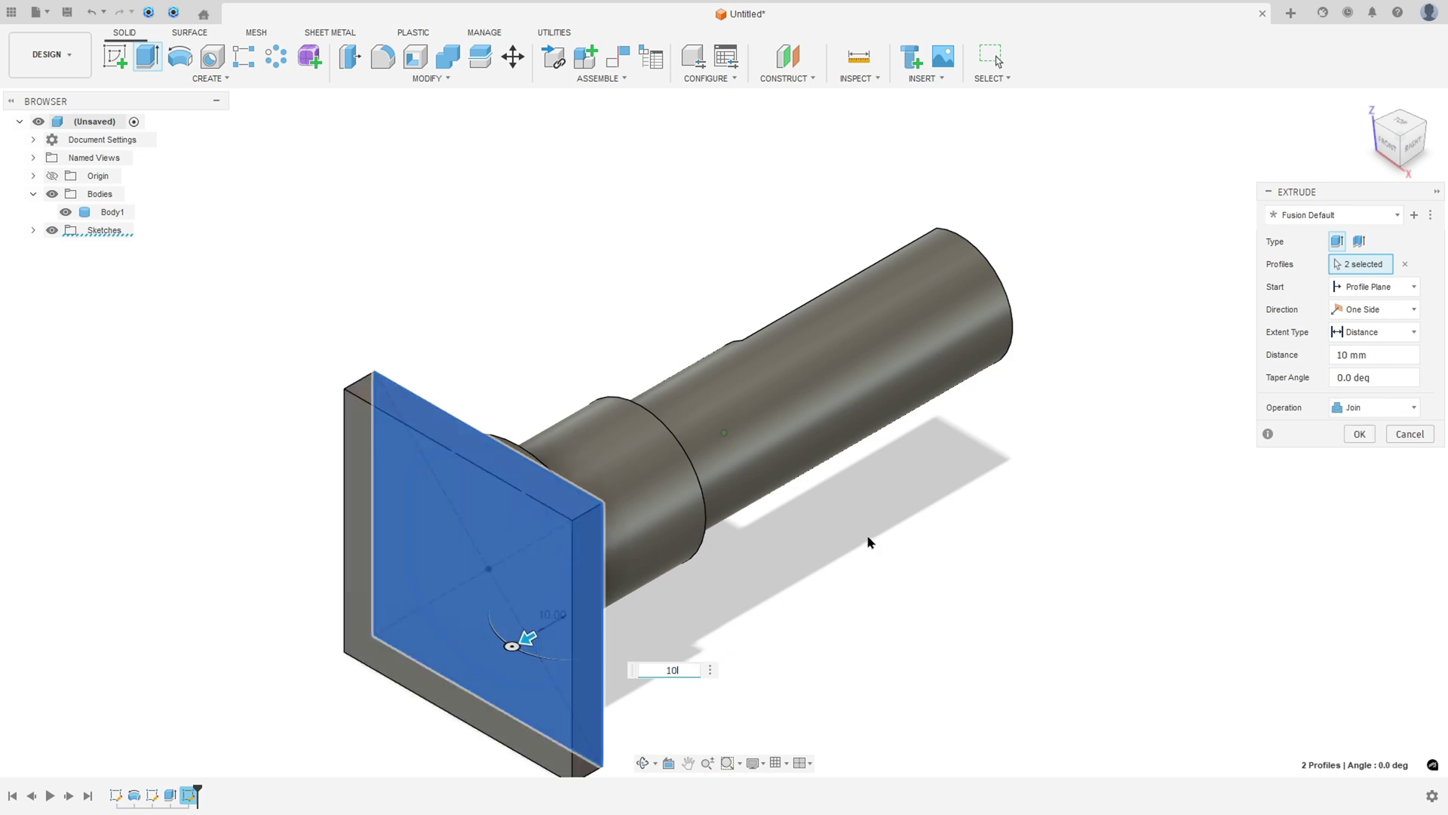
pyautogui.click(1358, 437)
pyautogui.scroll(-3, 721, 562)
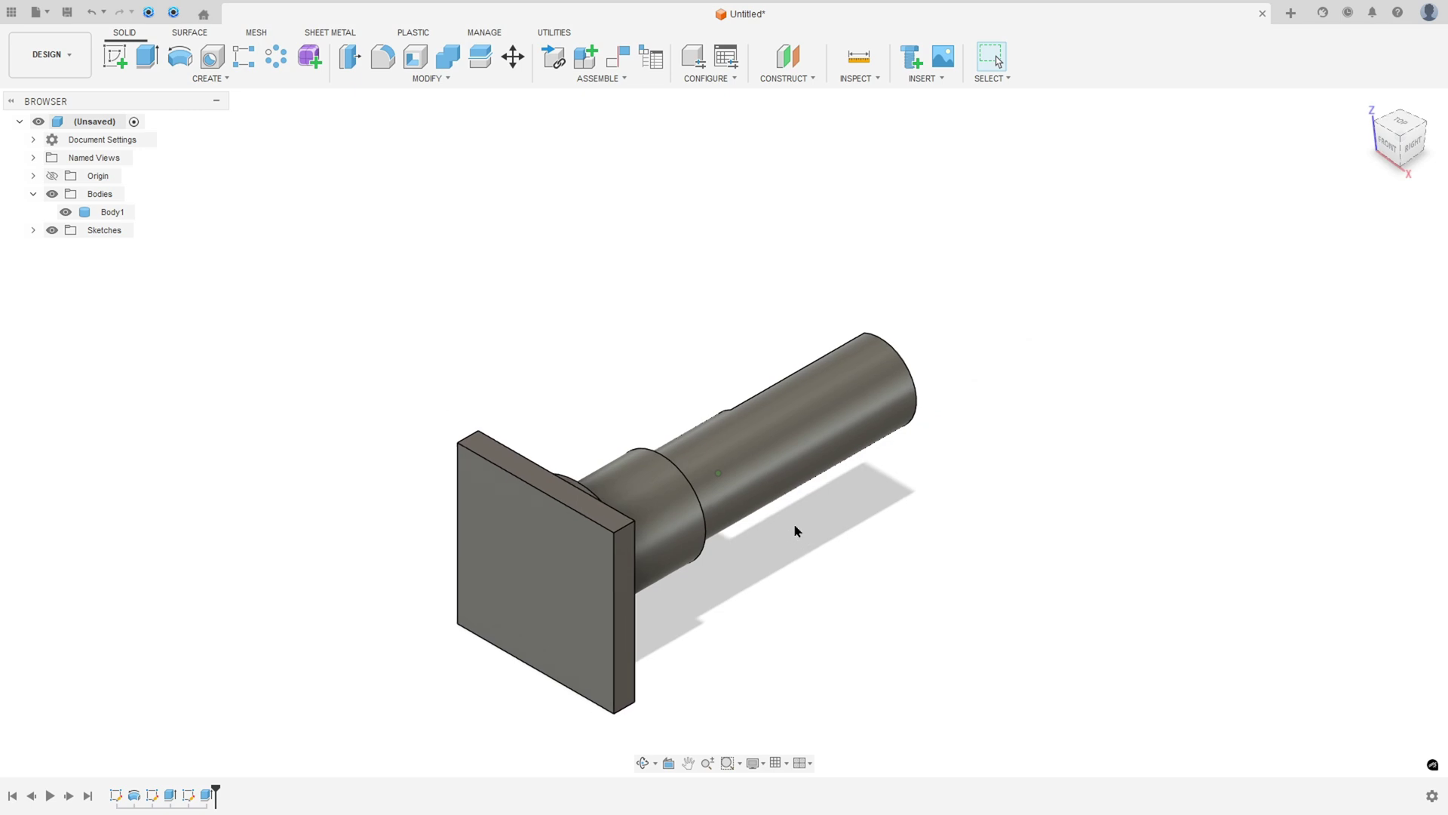
pyautogui.keyDown('shift'); pyautogui.moveTo(794, 526); pyautogui.dragTo(798, 516, button='middle'); pyautogui.keyUp('shift')
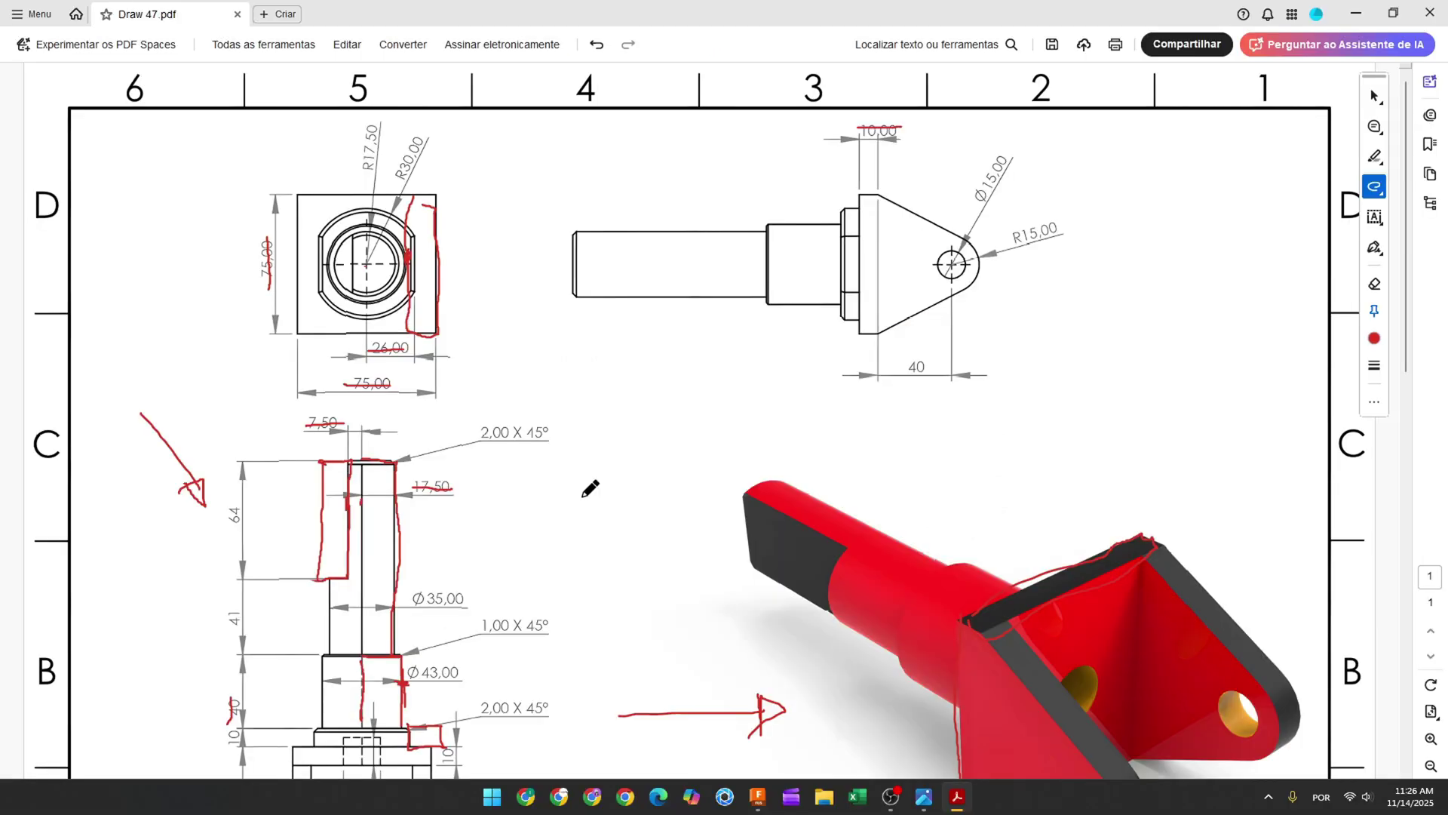
# Scroll down the drawing and strike out the Ø20,00 dimension in red
pyautogui.scroll(-2, 590, 483)
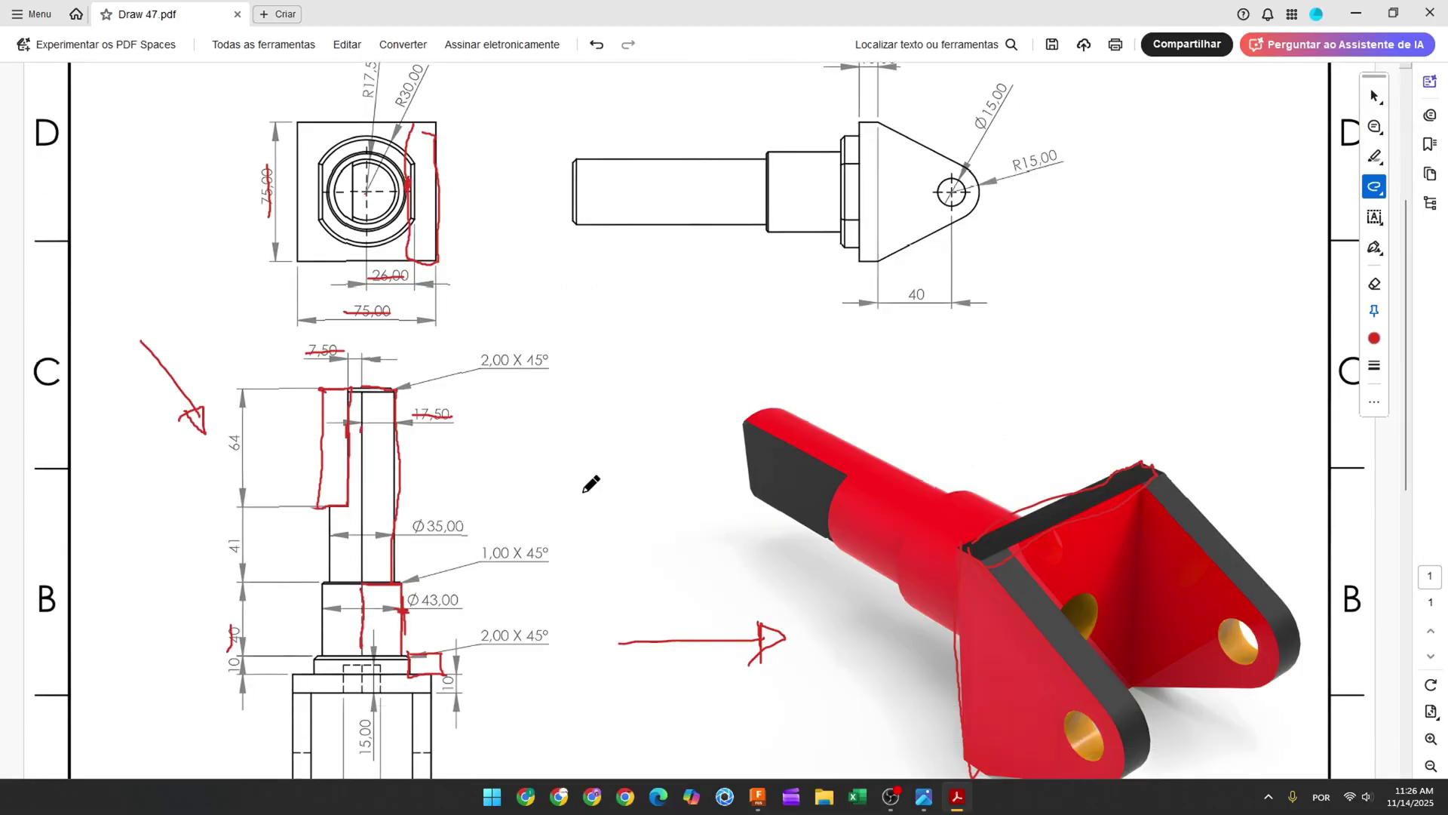
pyautogui.scroll(-2, 590, 484)
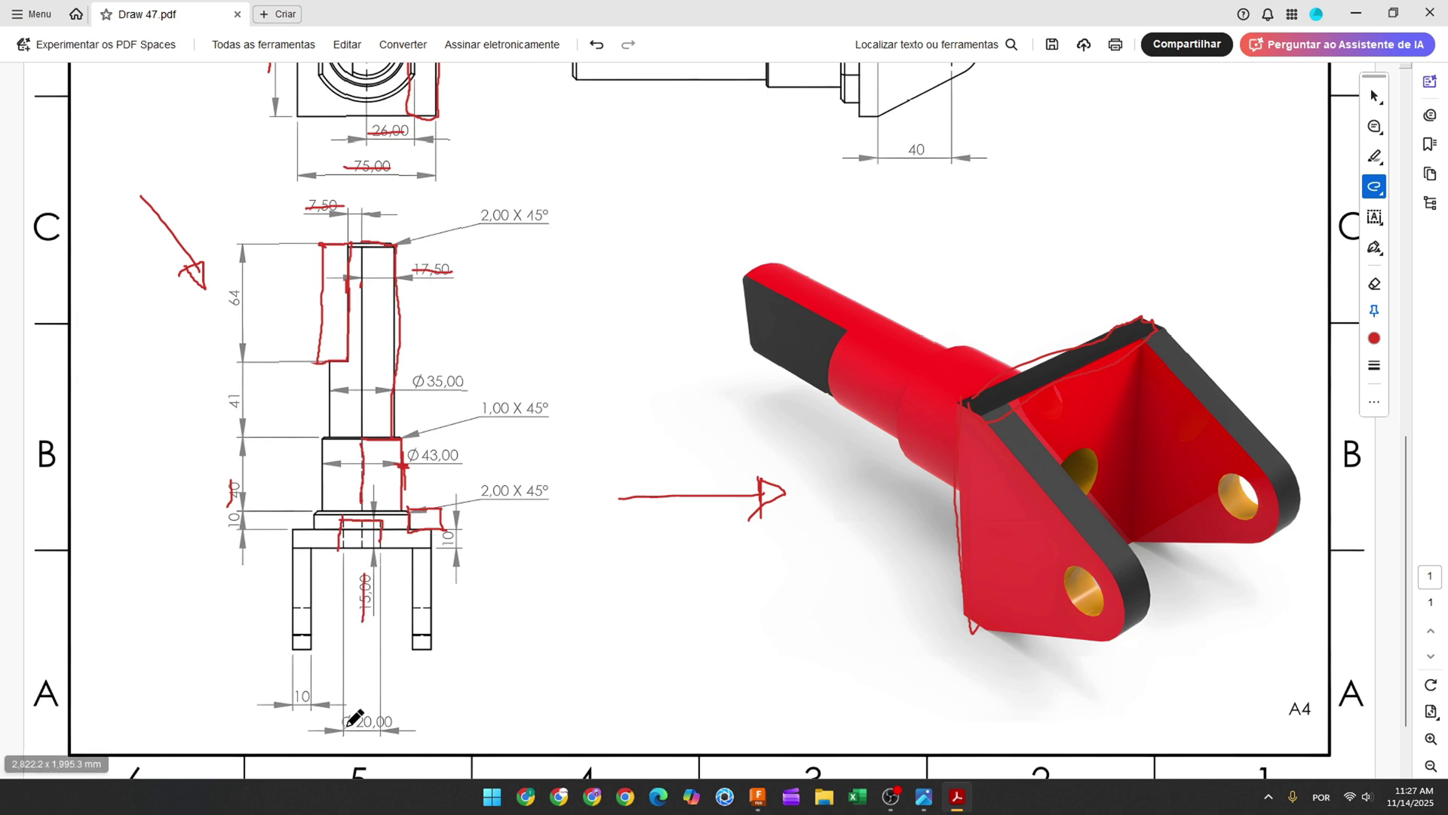
pyautogui.moveTo(344, 723); pyautogui.dragTo(394, 722)
# Sketch a Ø20 mm circle at the origin on the square plate's front face
pyautogui.click(758, 796)
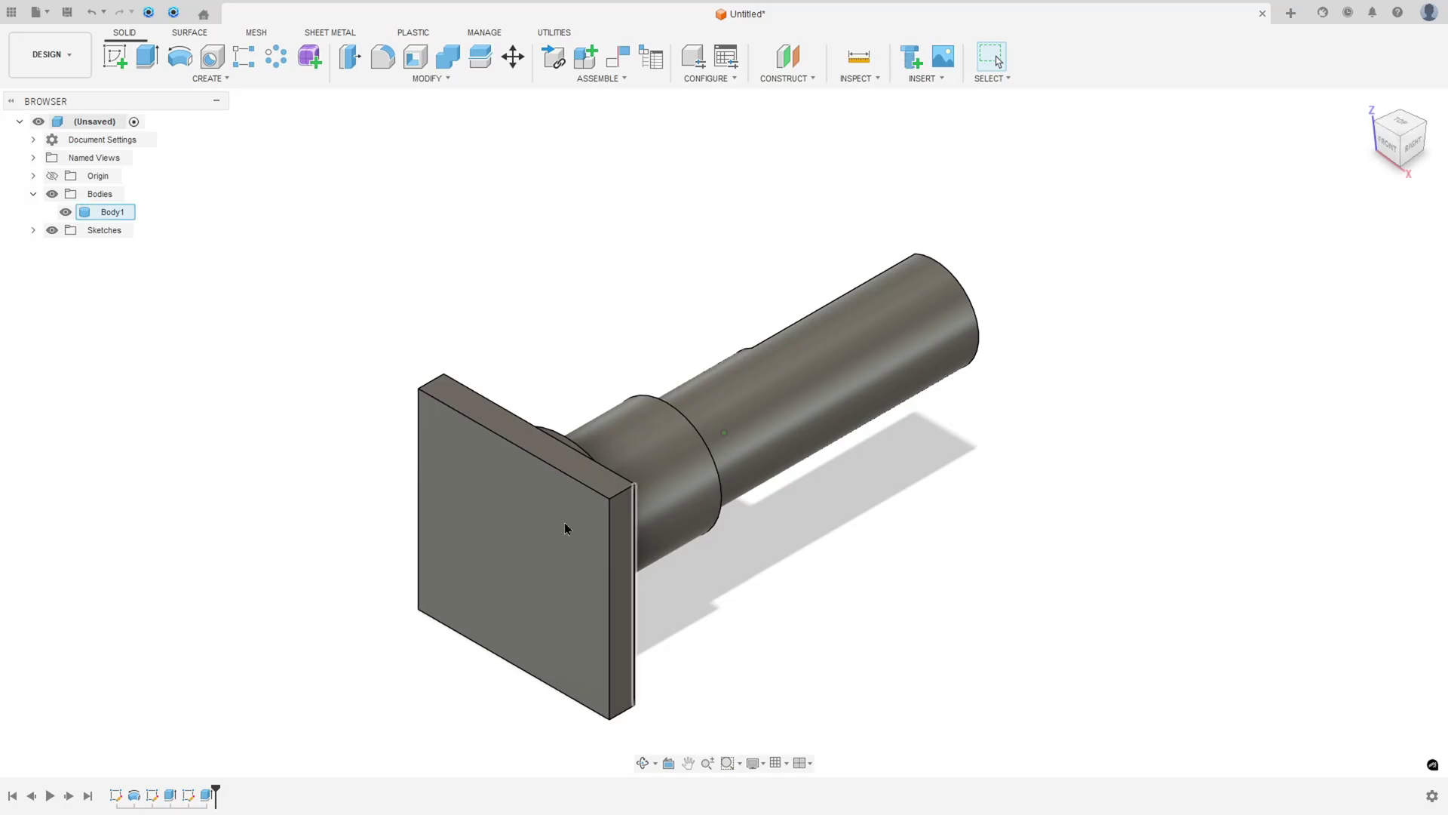
pyautogui.click(113, 61)
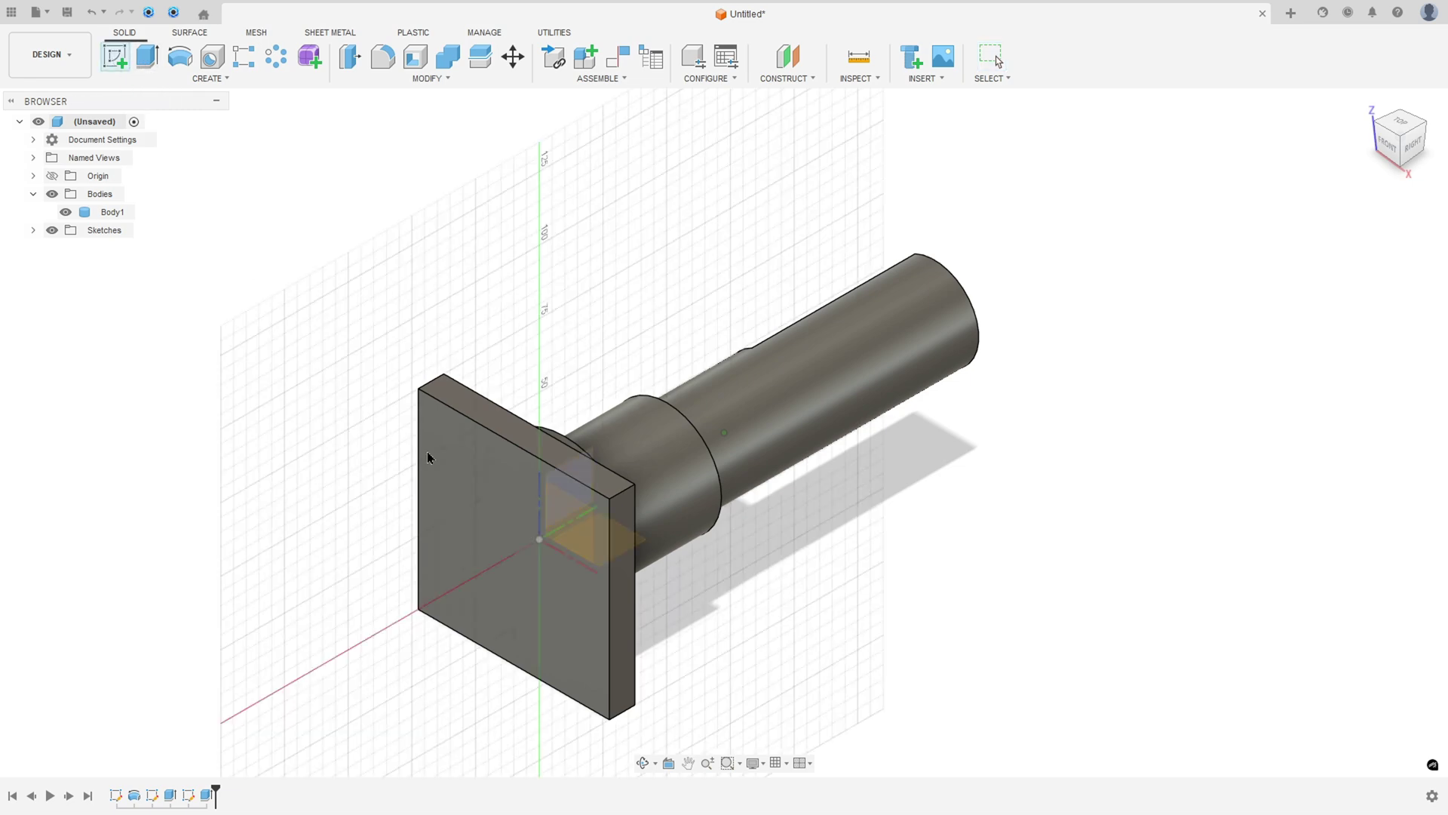
pyautogui.click(482, 472)
pyautogui.click(179, 57)
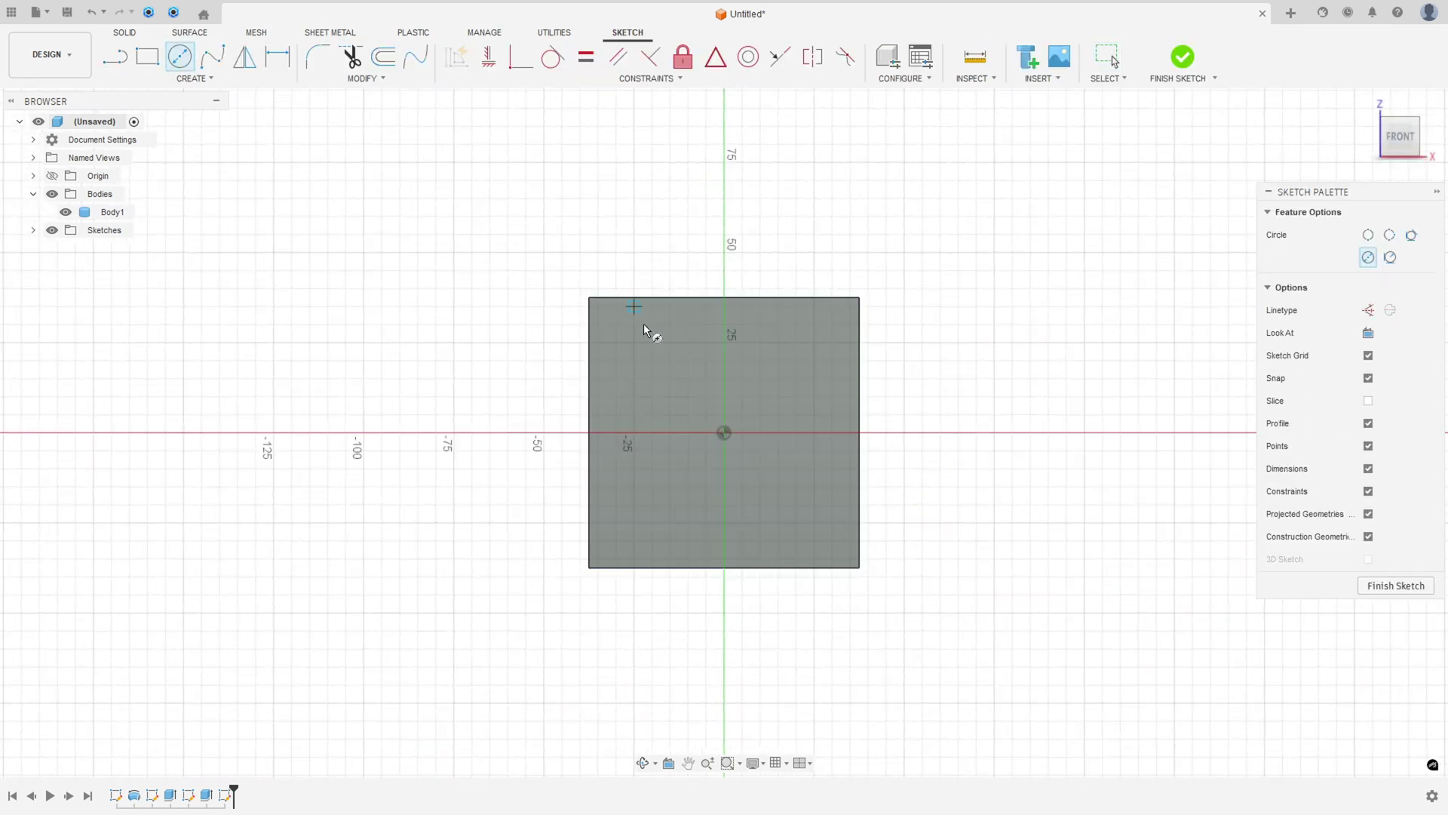
pyautogui.click(722, 432)
pyautogui.write('20')
pyautogui.press('Return')
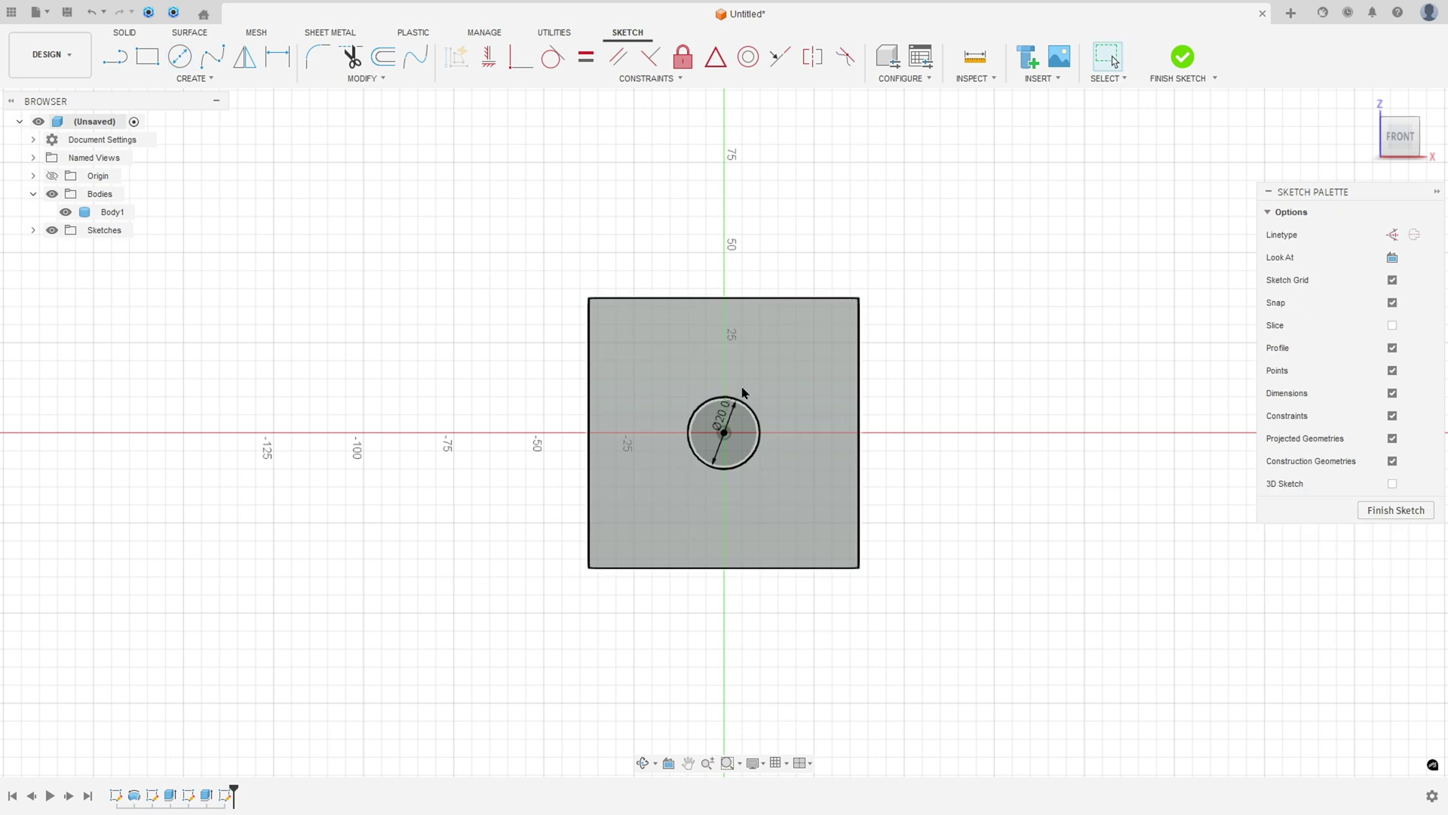
pyautogui.click(1182, 56)
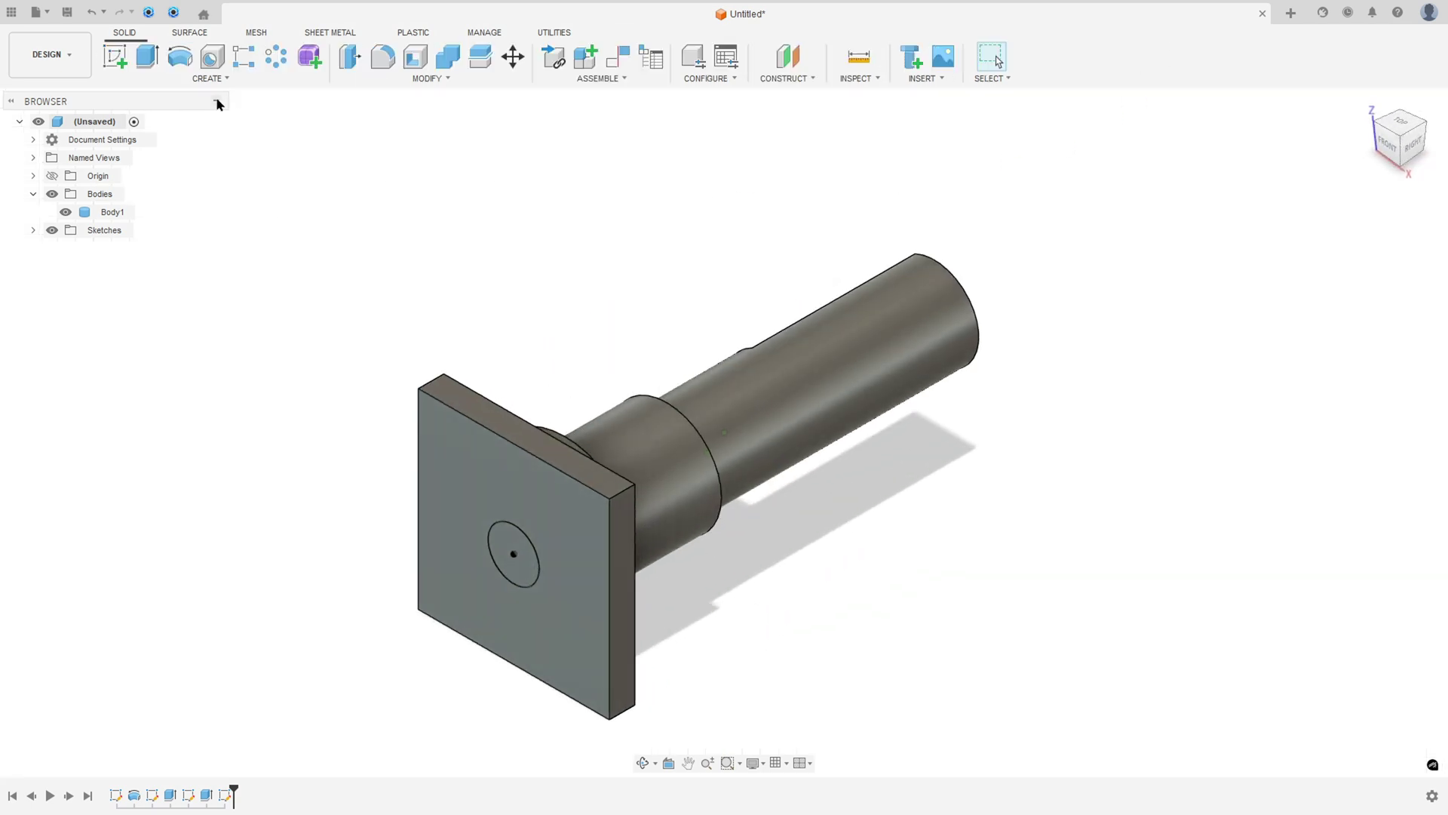
# Extrude the circle -15 mm as a cut into the plate
pyautogui.click(148, 56)
pyautogui.click(514, 546)
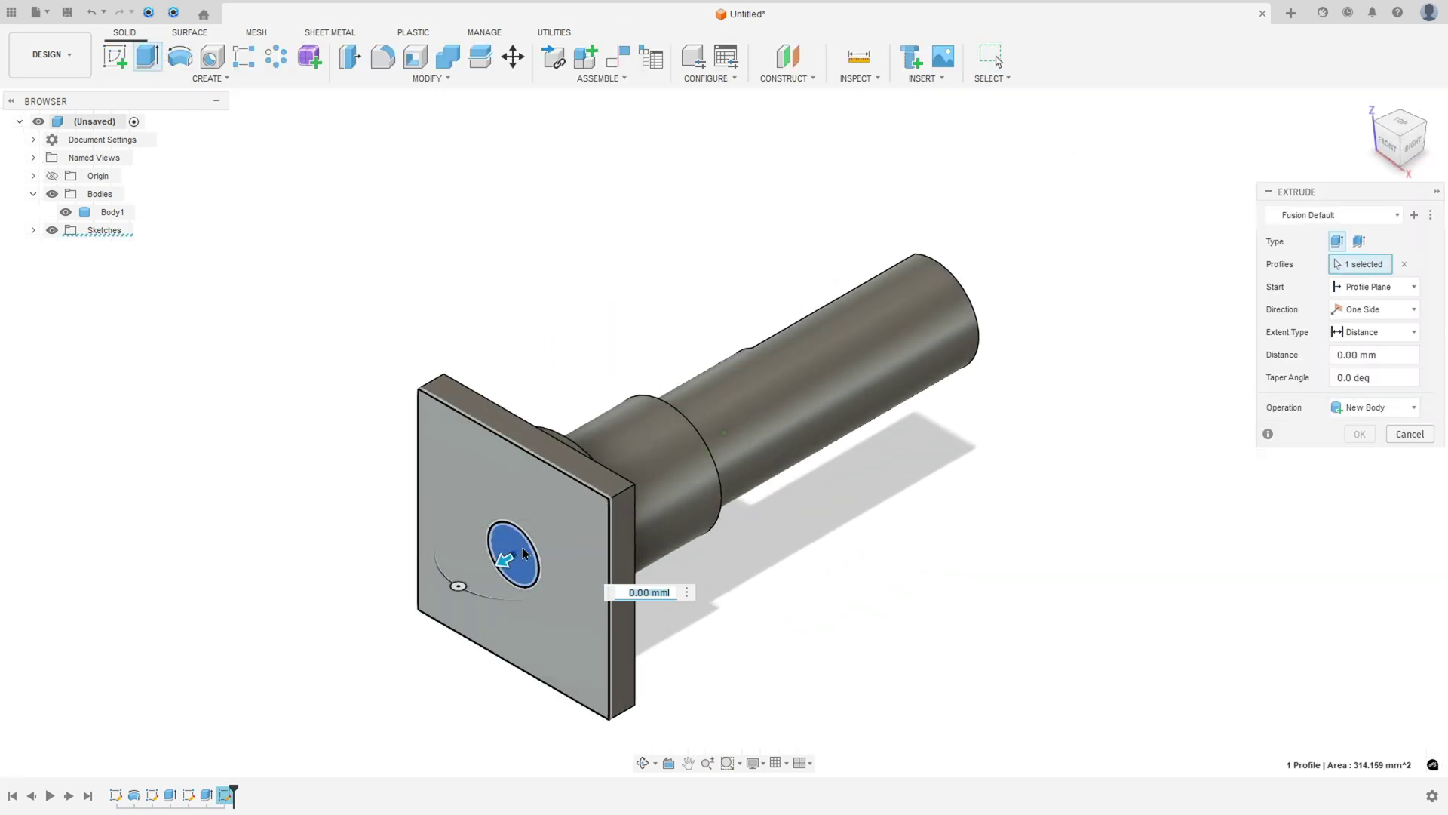
pyautogui.write('-15')
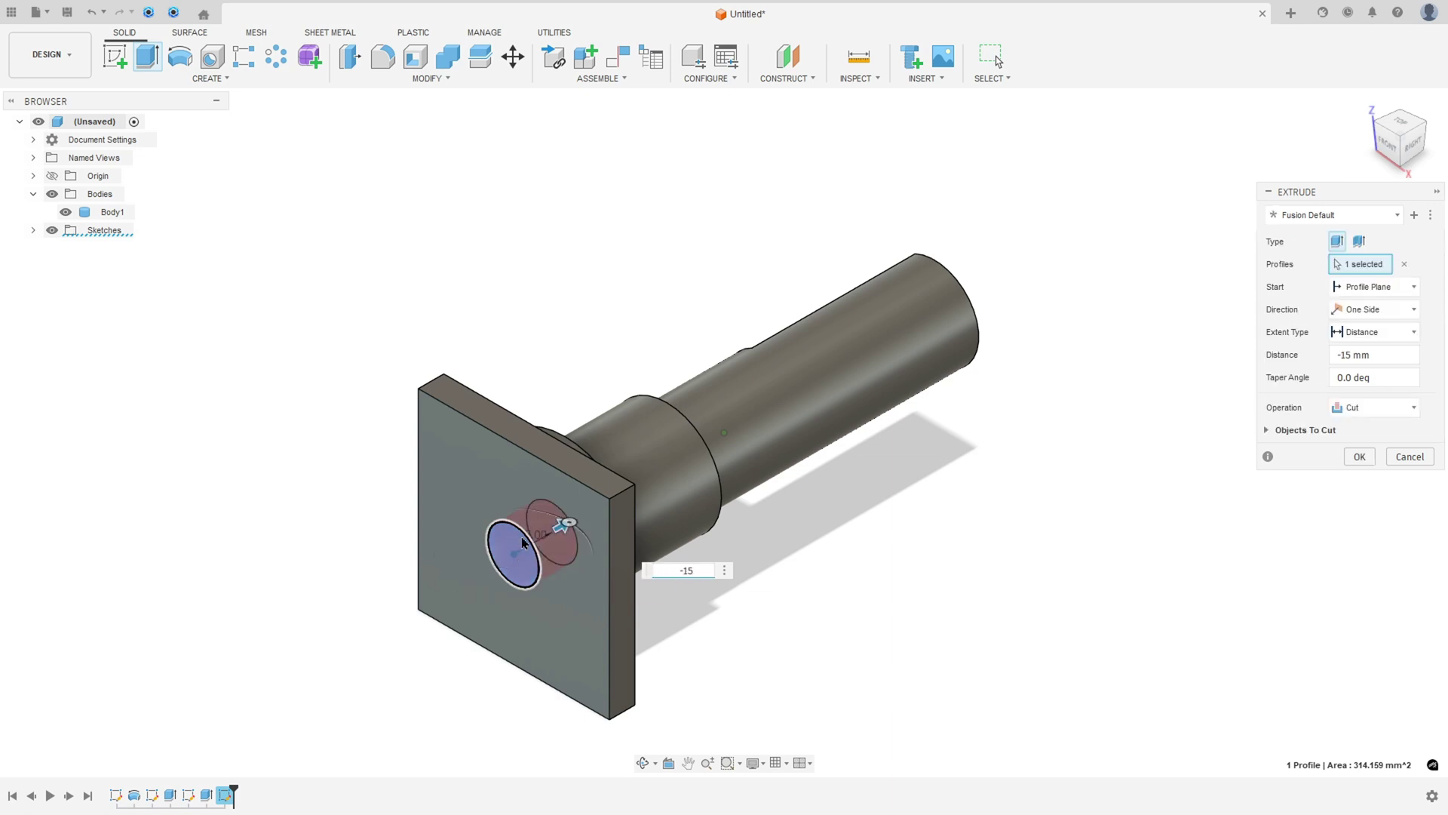
pyautogui.click(1360, 457)
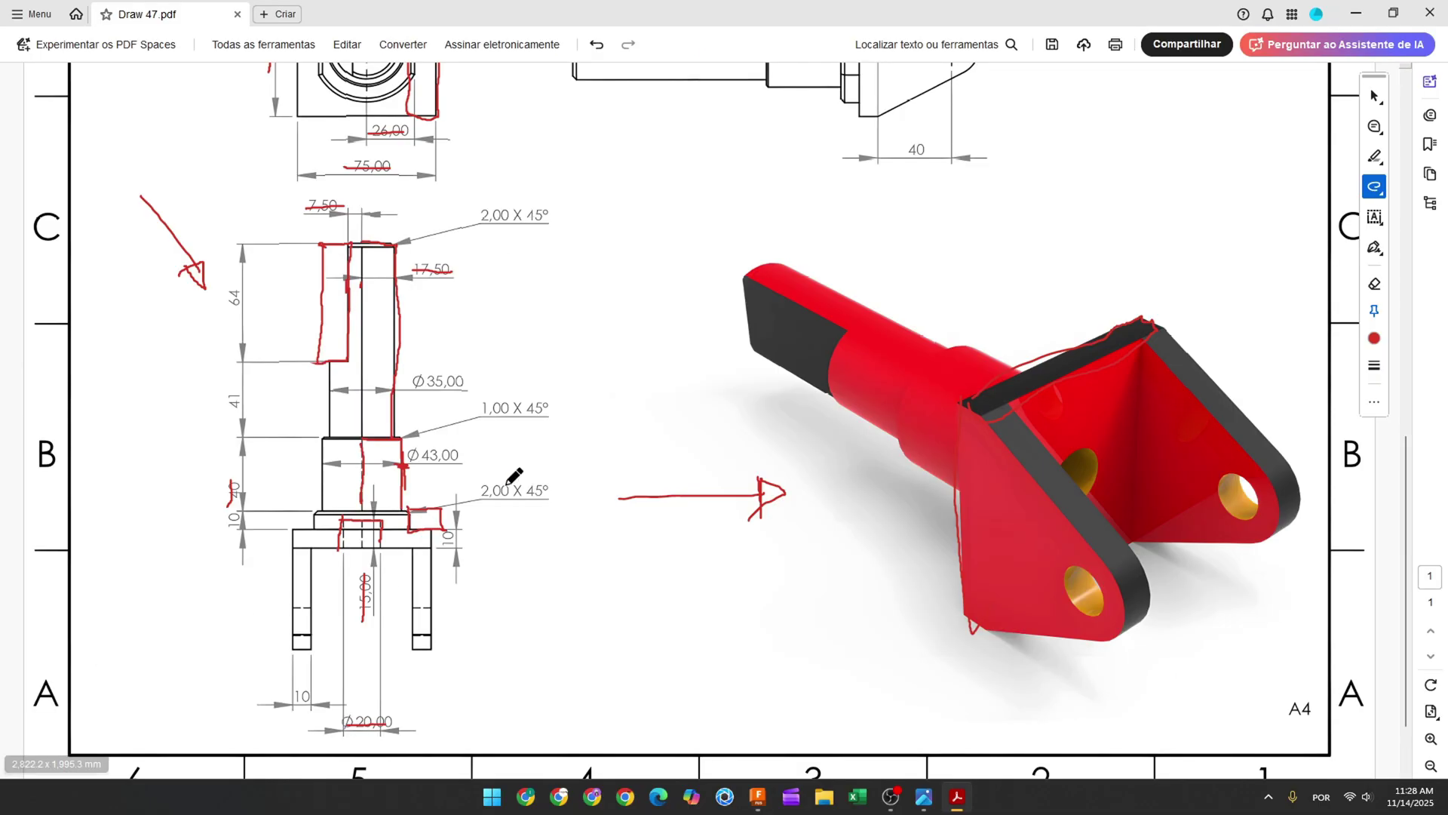
# Trace the lug's left and top edges in red in the top view, undoing one stray stroke
pyautogui.scroll(3, 678, 571)
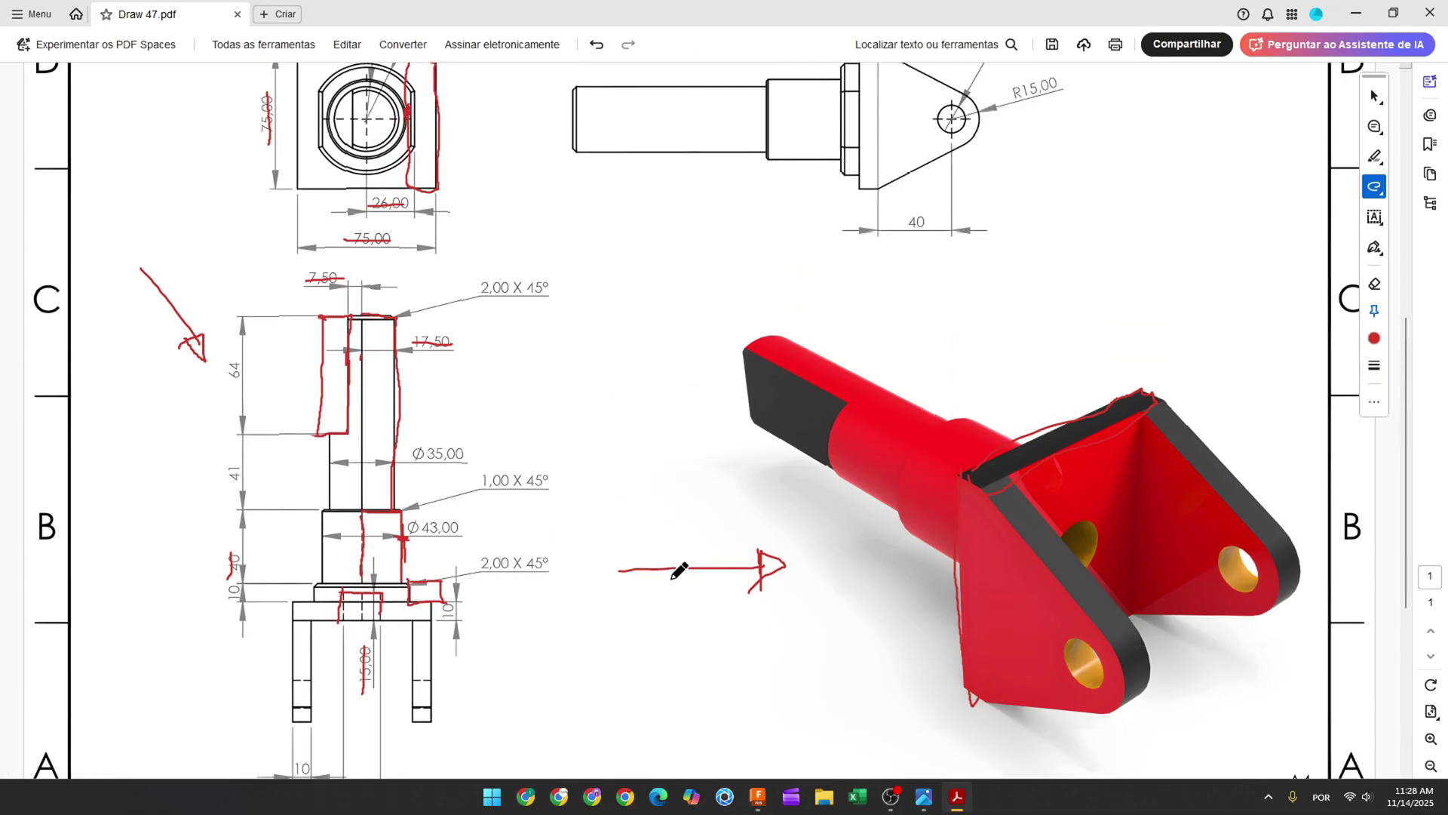
pyautogui.scroll(2, 679, 571)
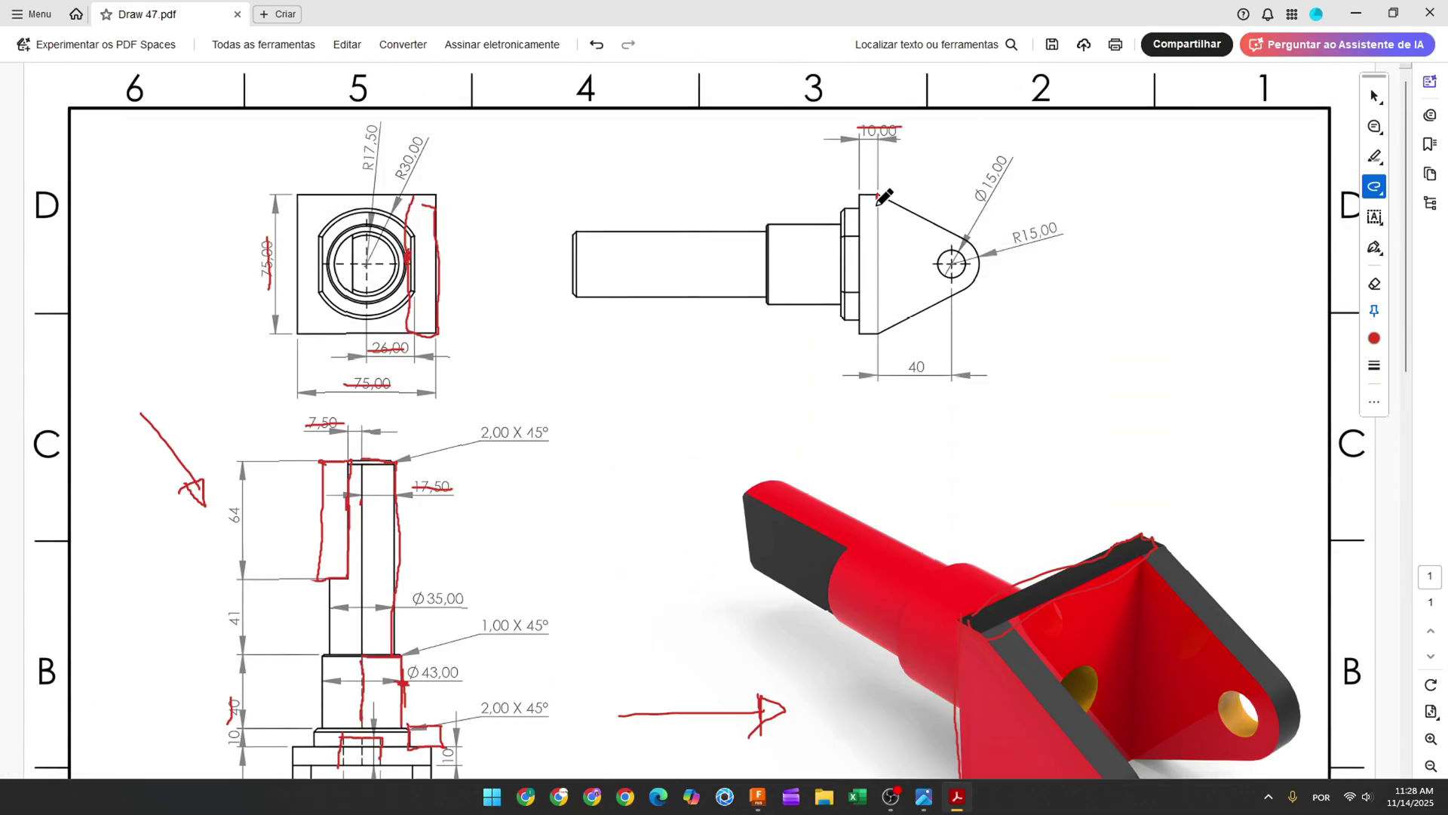
pyautogui.moveTo(877, 203); pyautogui.dragTo(875, 291)
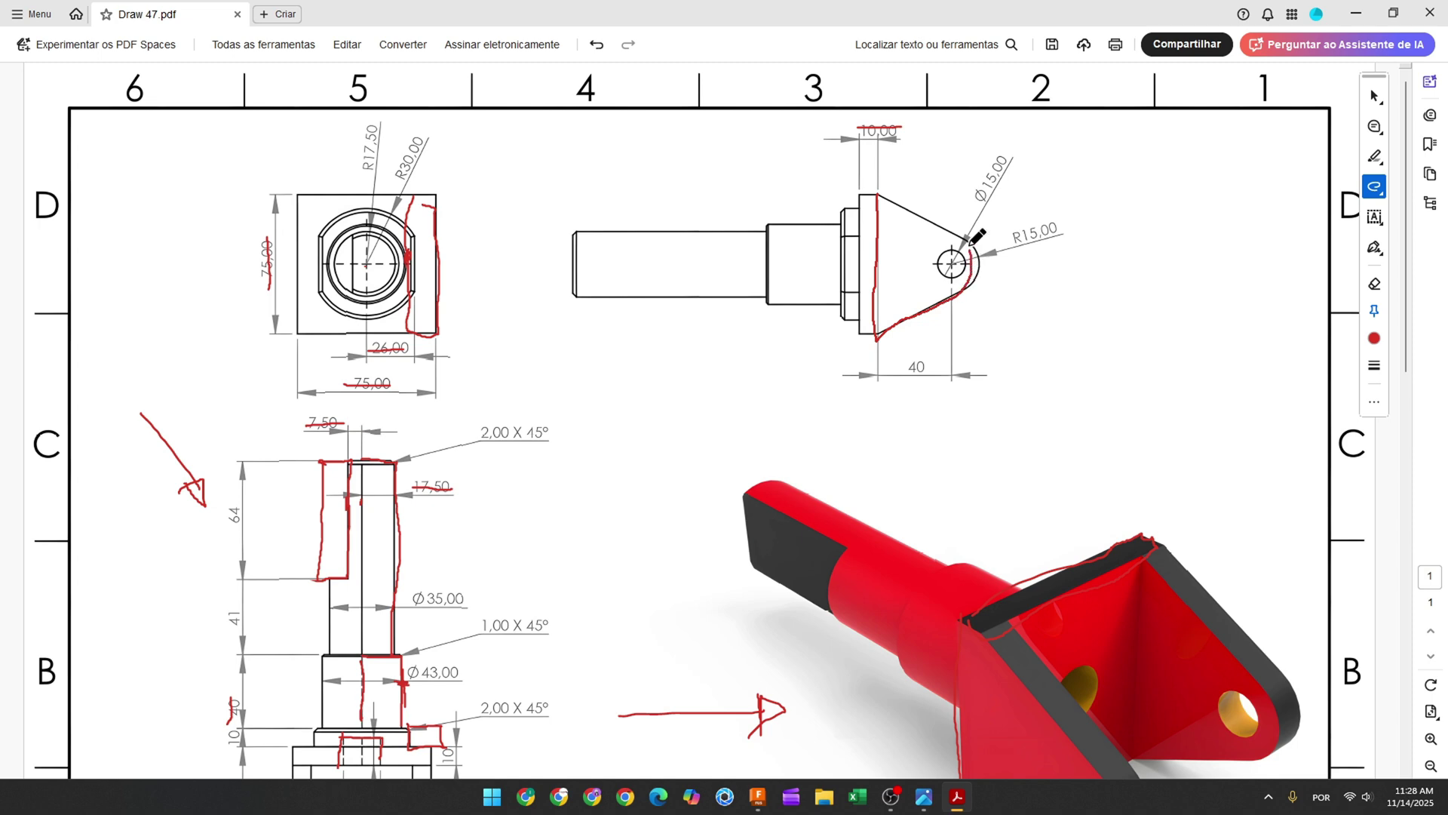
pyautogui.moveTo(976, 238); pyautogui.dragTo(886, 191)
pyautogui.hotkey('ctrl', 'z')
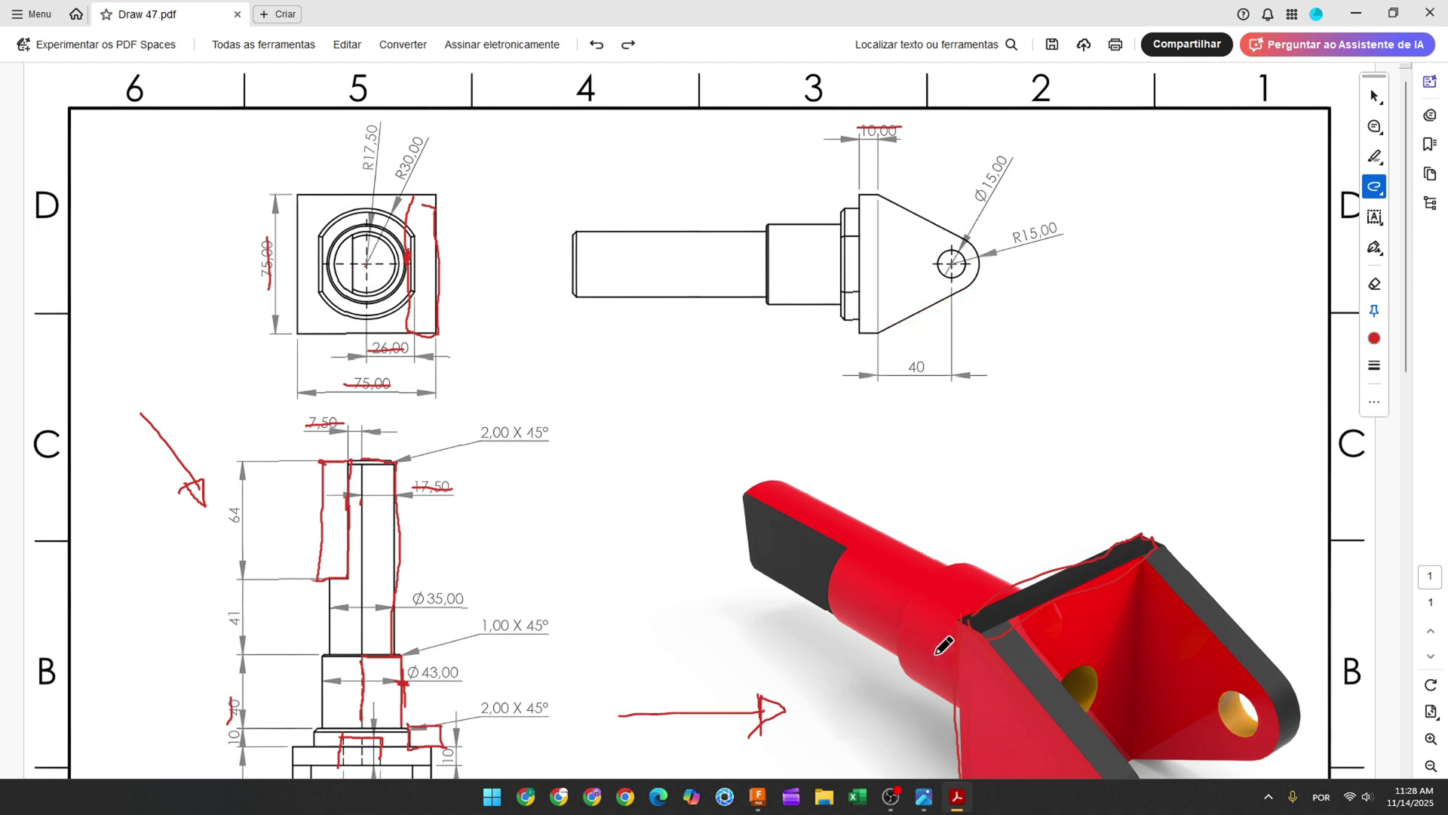
# Redraw red strokes along the lug's left, lower and upper slanted edges and strike out R15,00
pyautogui.click(959, 645)
pyautogui.moveTo(854, 245); pyautogui.dragTo(868, 288)
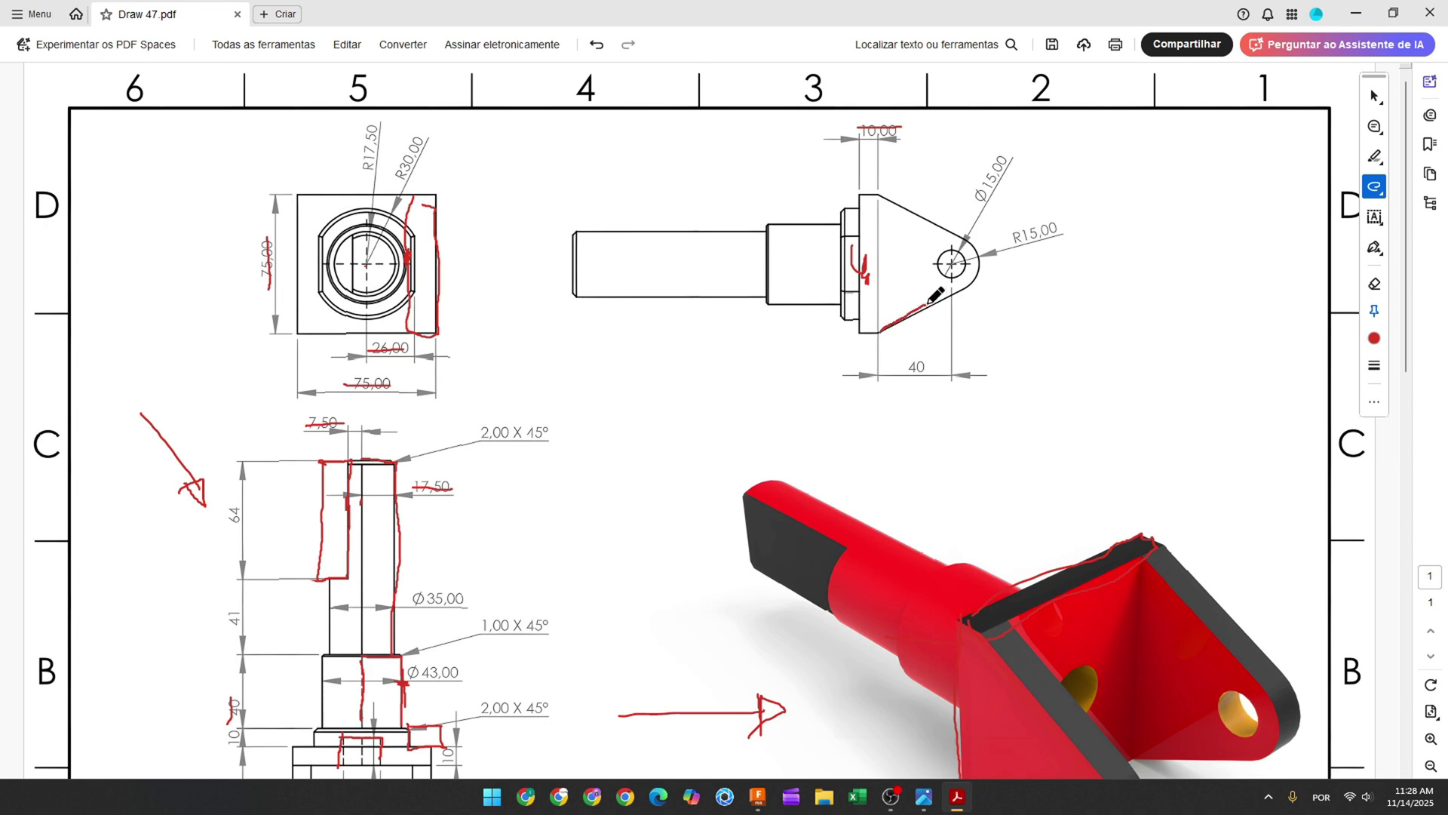
pyautogui.moveTo(928, 303); pyautogui.dragTo(956, 287)
pyautogui.moveTo(881, 194); pyautogui.dragTo(969, 240)
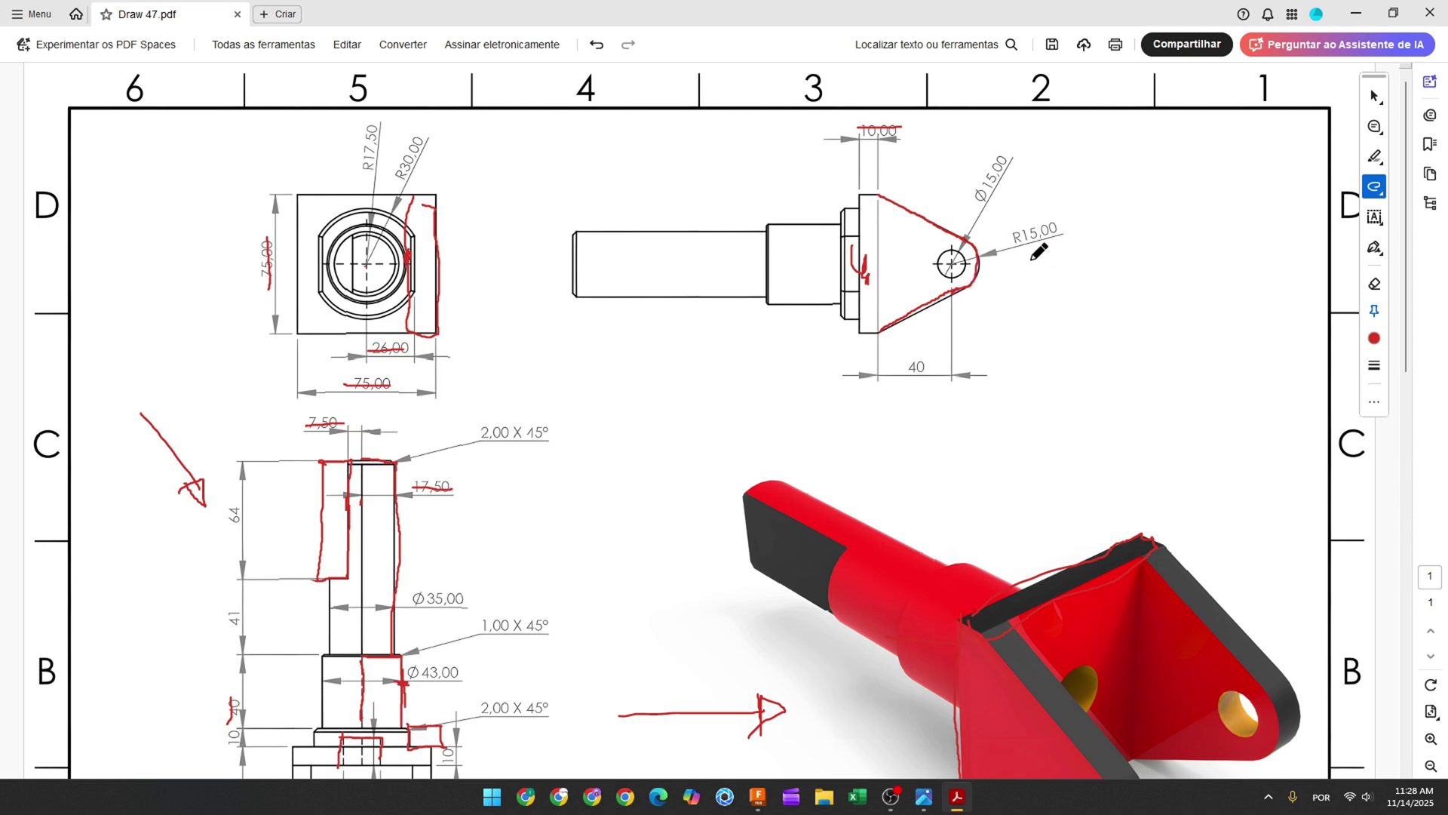
pyautogui.moveTo(1014, 241); pyautogui.dragTo(1063, 225)
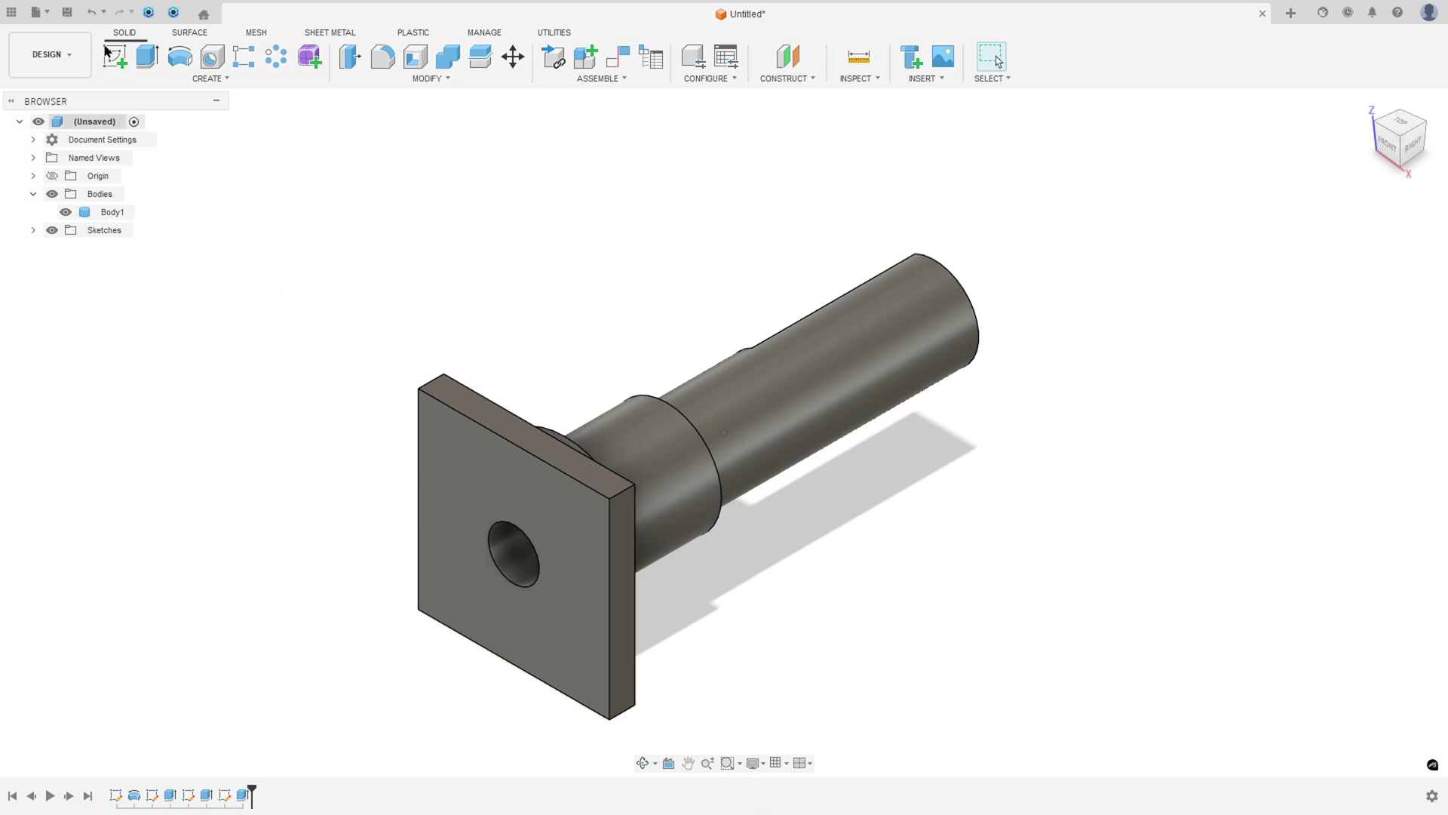
# Create a sketch on the plate's side face and project Body1 into it
pyautogui.click(110, 54)
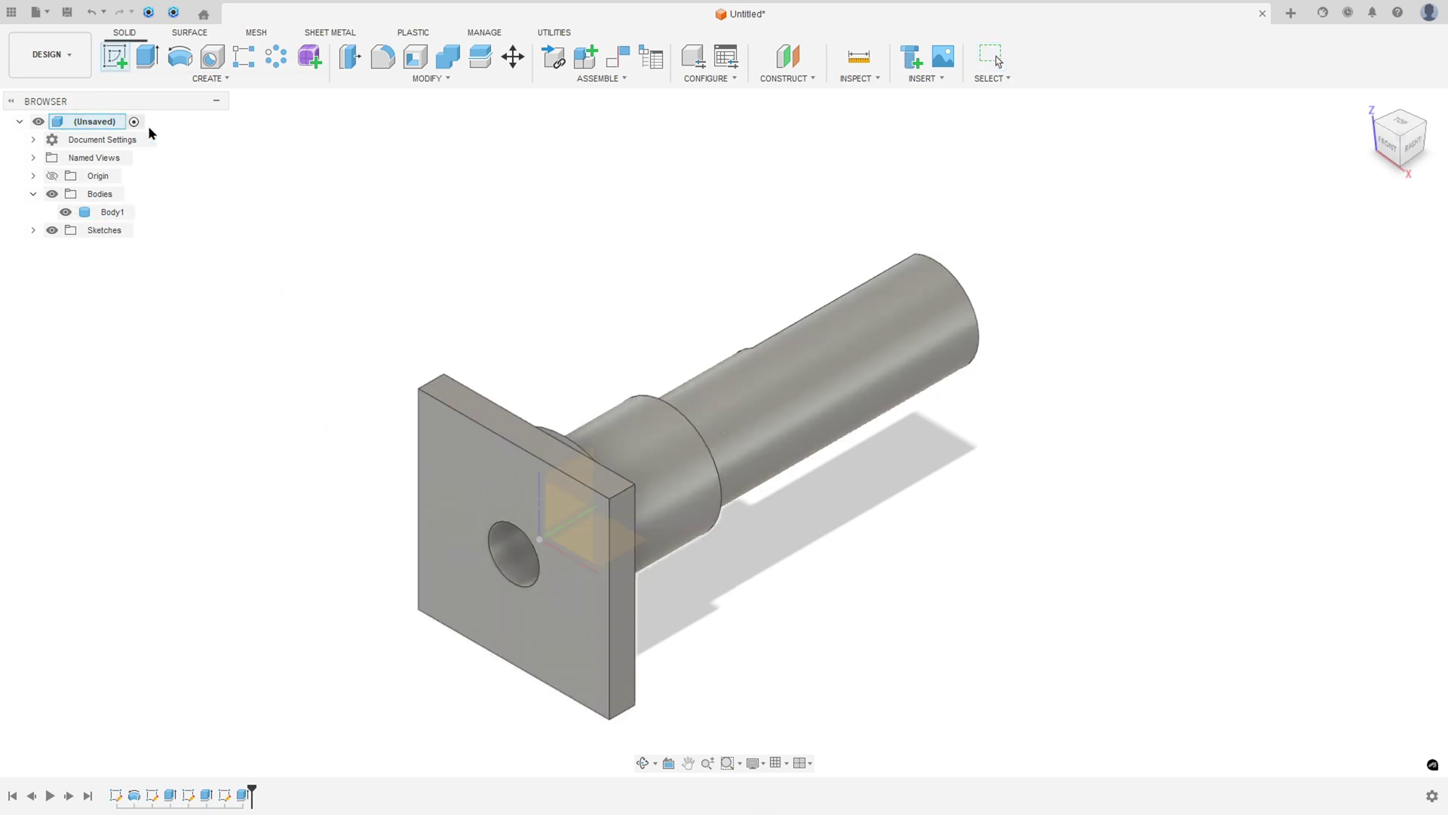
pyautogui.moveTo(301, 301)
pyautogui.keyDown('shift'); pyautogui.mouseDown(button='middle')
pyautogui.moveTo(563, 475)
pyautogui.moveTo(949, 372)
pyautogui.moveTo(987, 397)
pyautogui.moveTo(971, 395)
pyautogui.mouseUp(button='middle'); pyautogui.keyUp('shift')
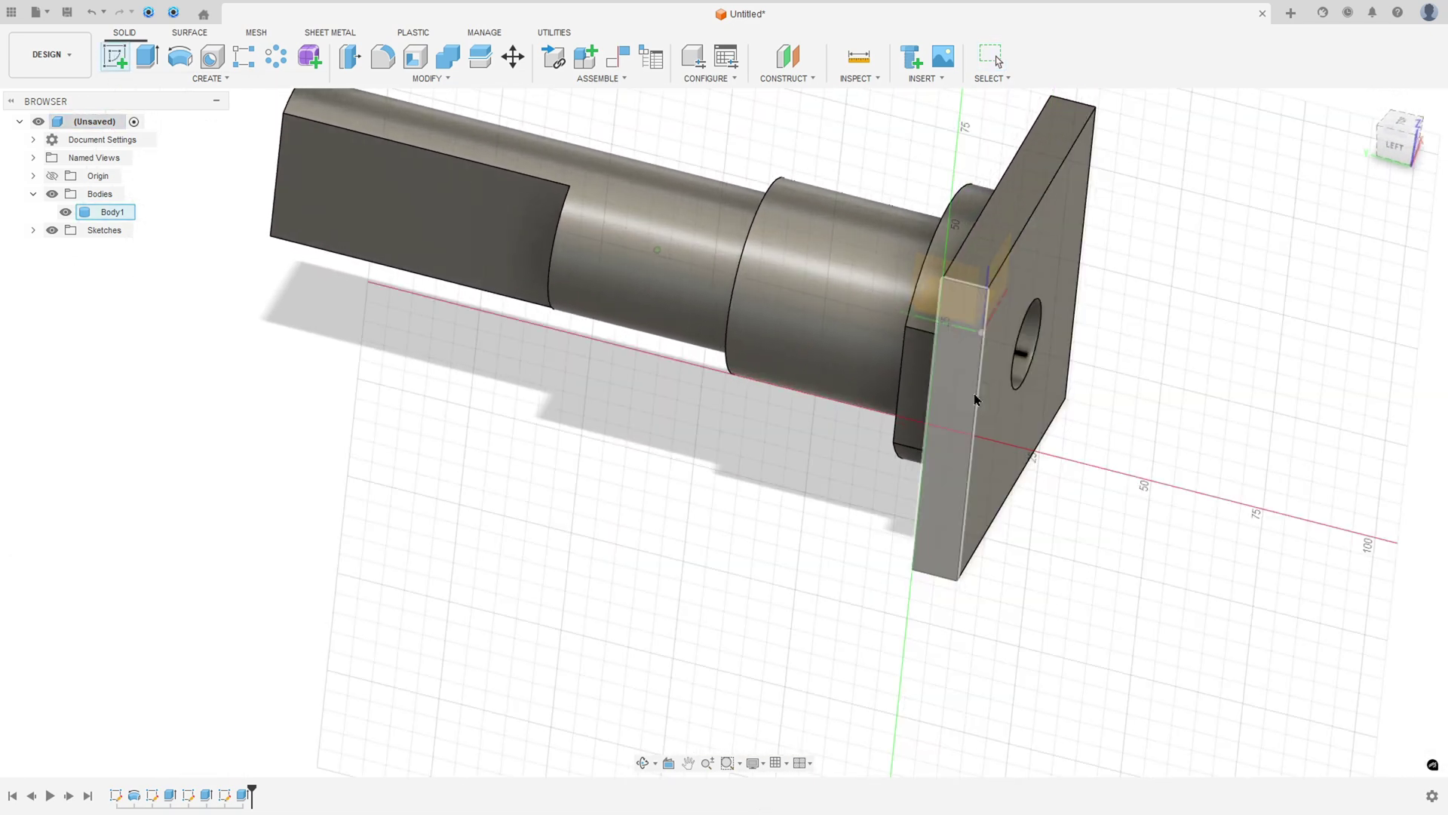
pyautogui.click(972, 395)
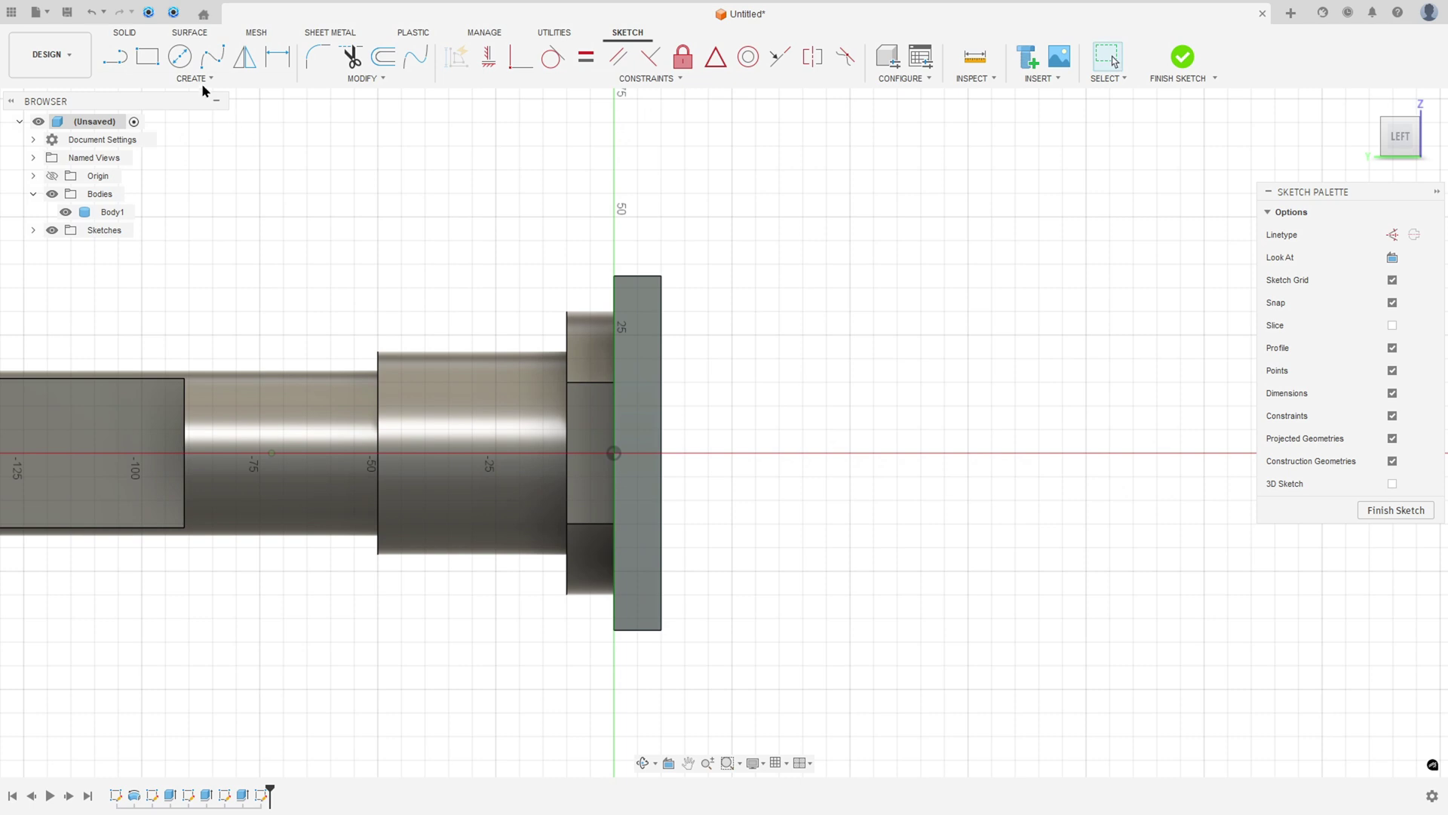
pyautogui.click(203, 83)
pyautogui.moveTo(152, 309)
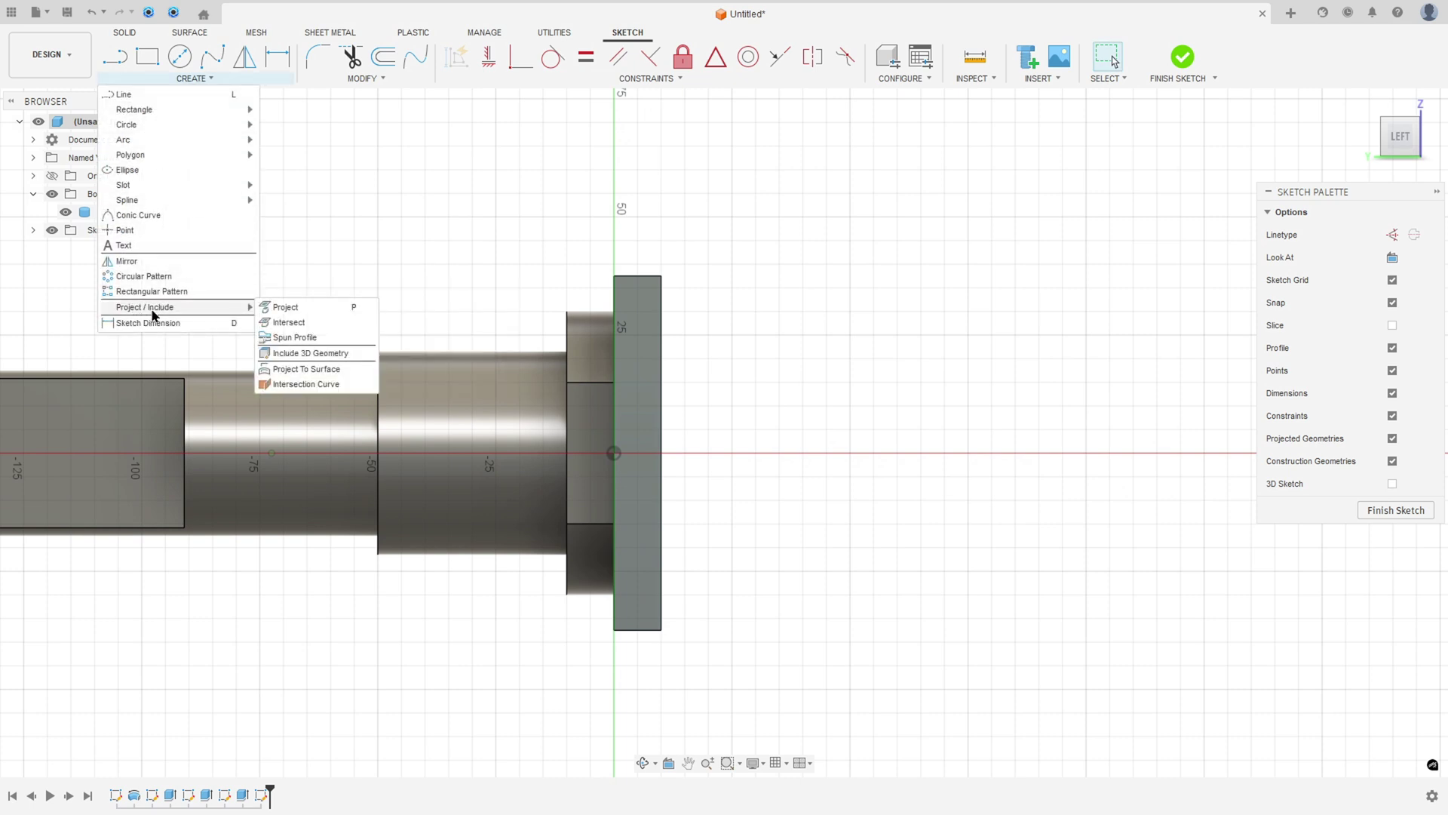
pyautogui.click(289, 308)
pyautogui.click(603, 348)
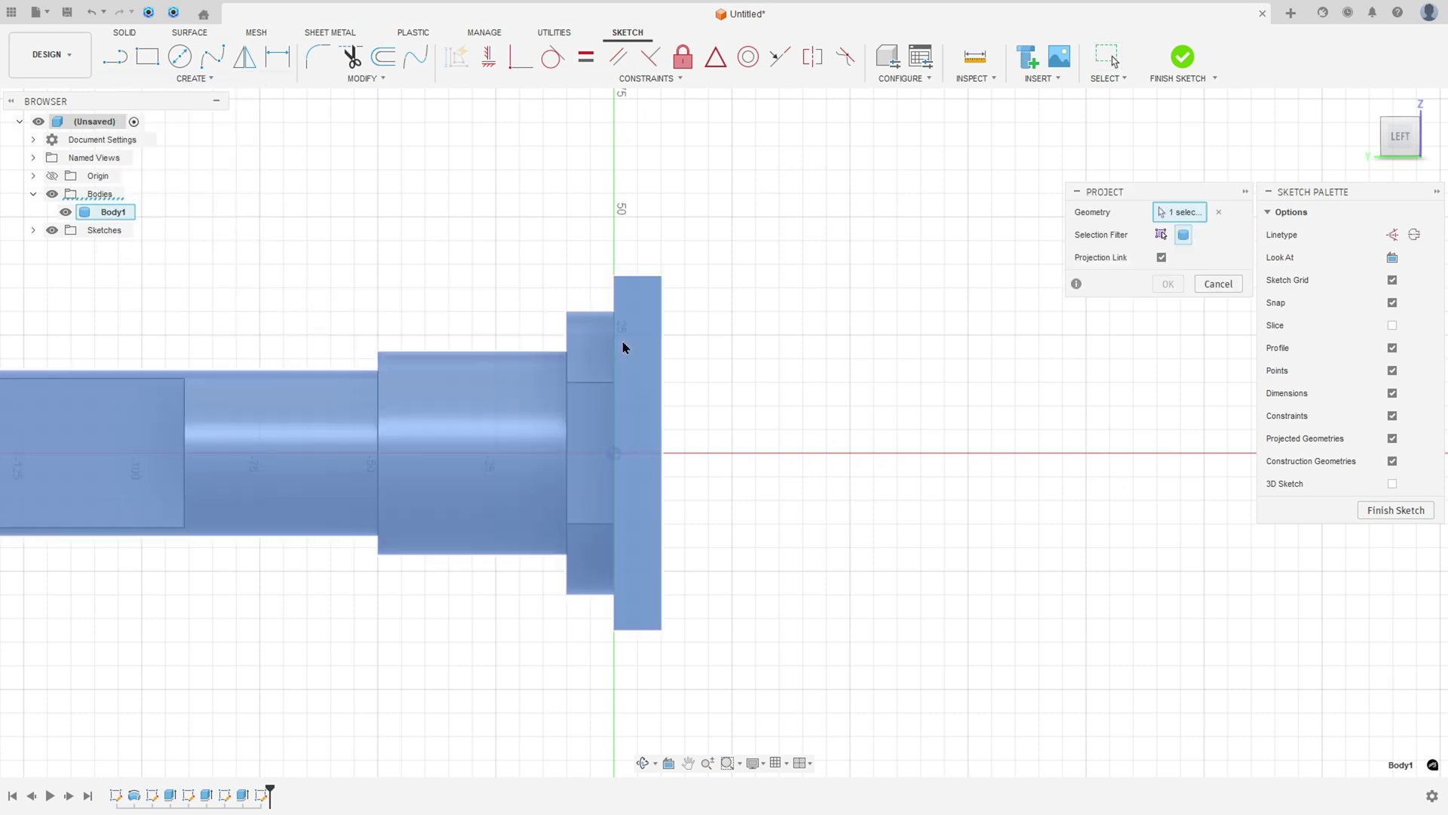
pyautogui.click(1168, 284)
# Draw the tapered lug outline: sloped line, tangent end arc, and line back to the plate's top corner
pyautogui.scroll(-2, 908, 440)
pyautogui.moveTo(908, 440); pyautogui.dragTo(650, 407, button='middle')
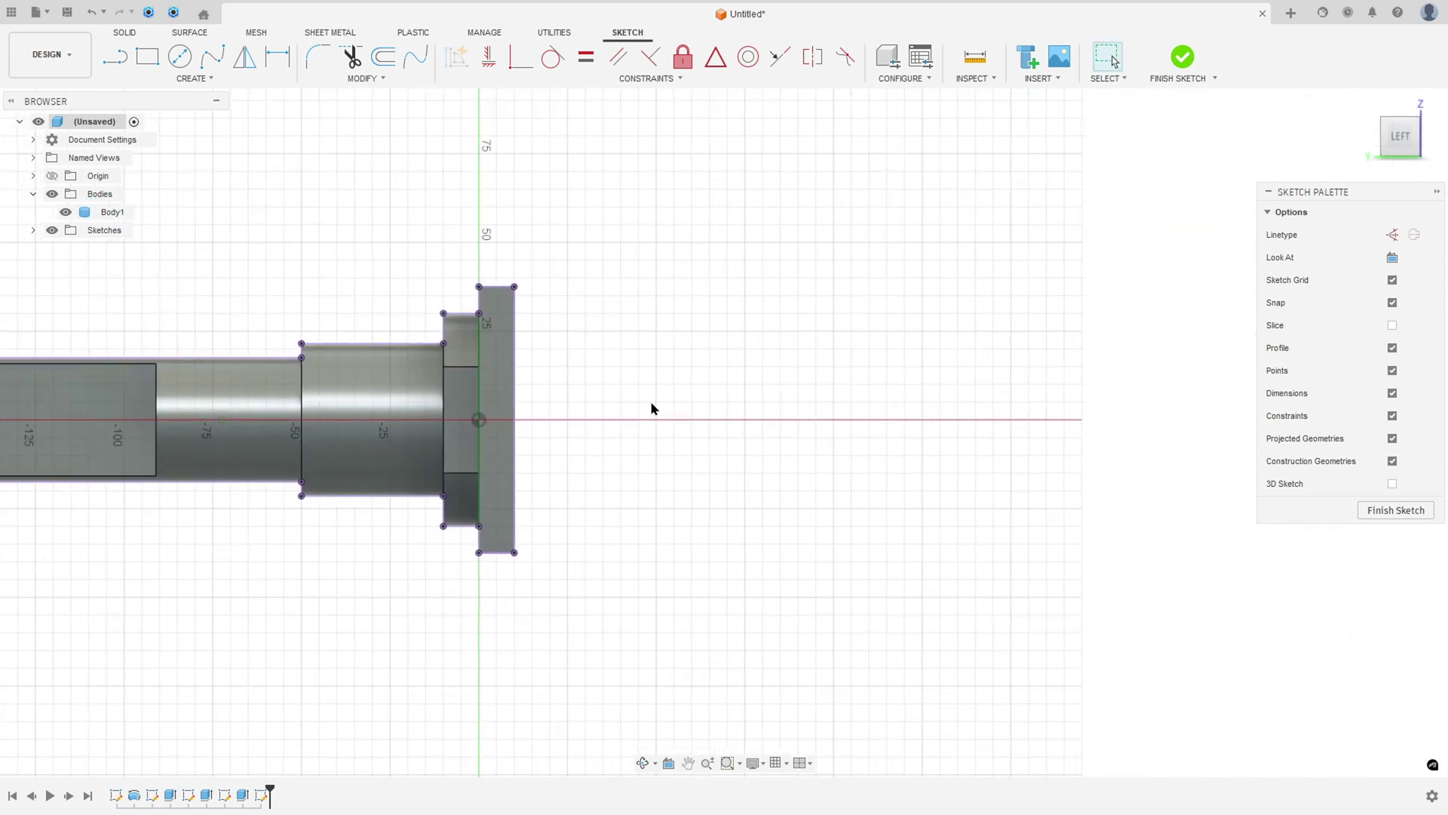
pyautogui.click(114, 57)
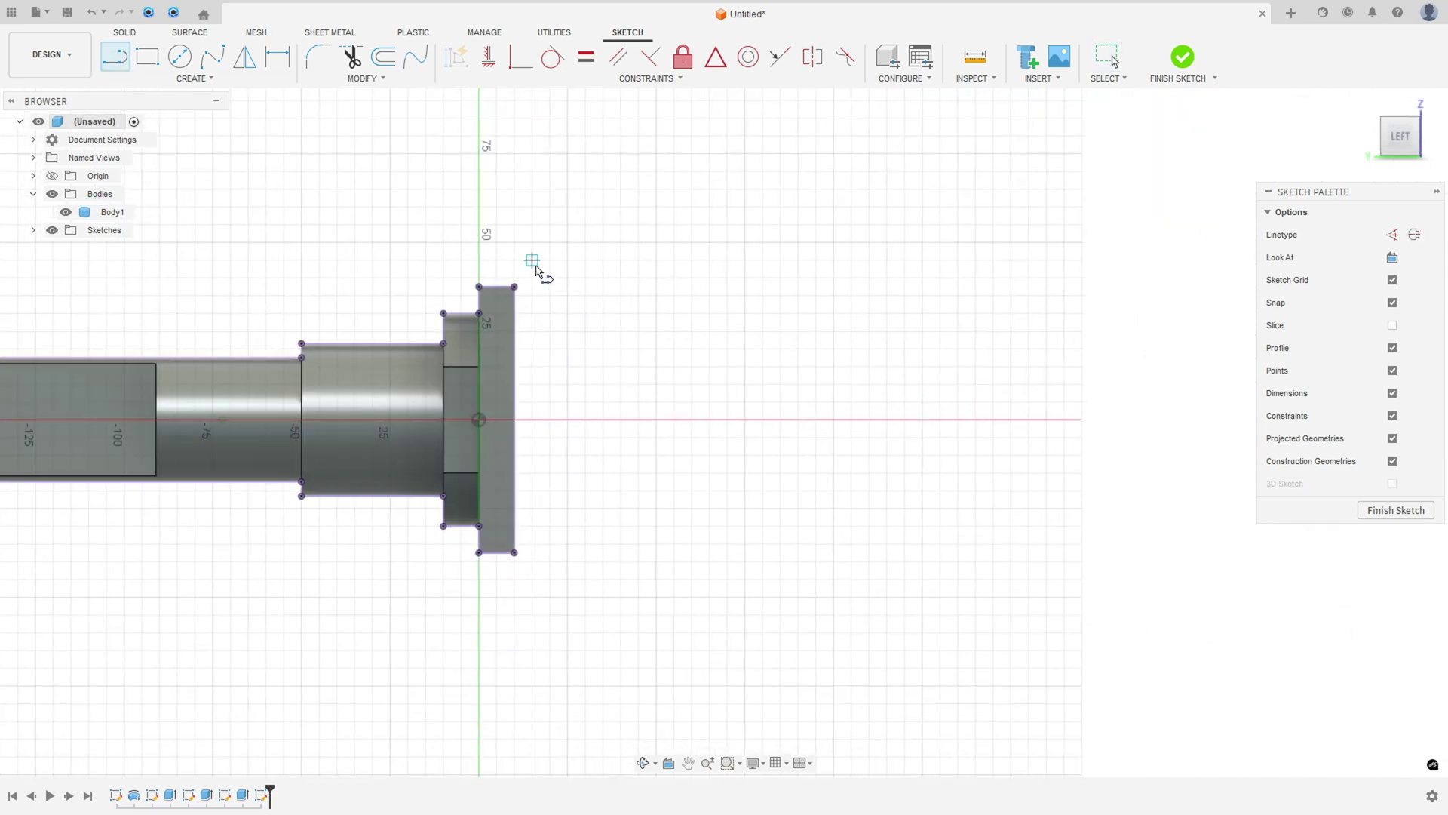
pyautogui.click(514, 553)
pyautogui.click(738, 463)
pyautogui.moveTo(738, 463); pyautogui.dragTo(781, 385)
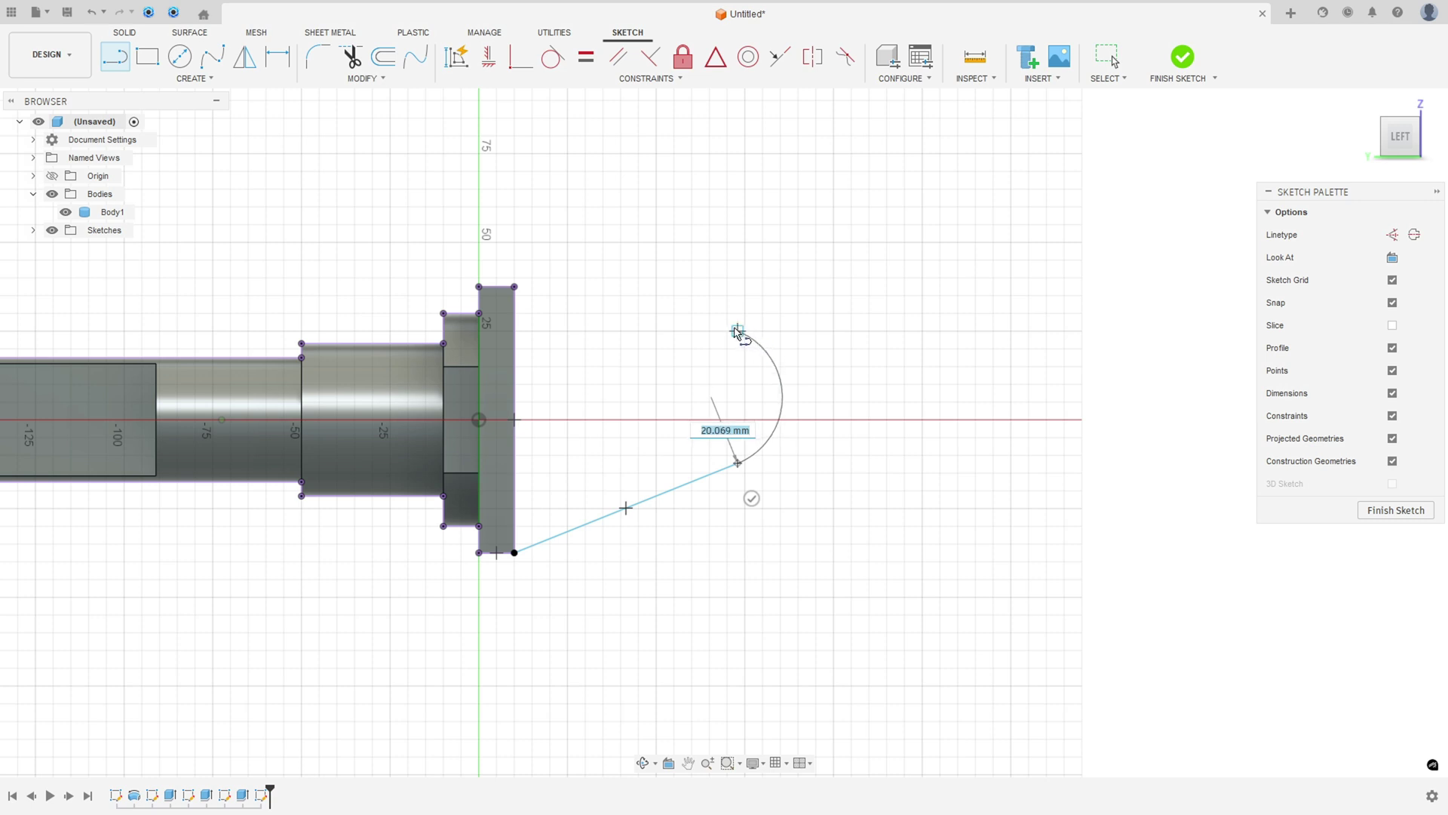
pyautogui.moveTo(737, 332); pyautogui.dragTo(737, 330)
pyautogui.click(515, 286)
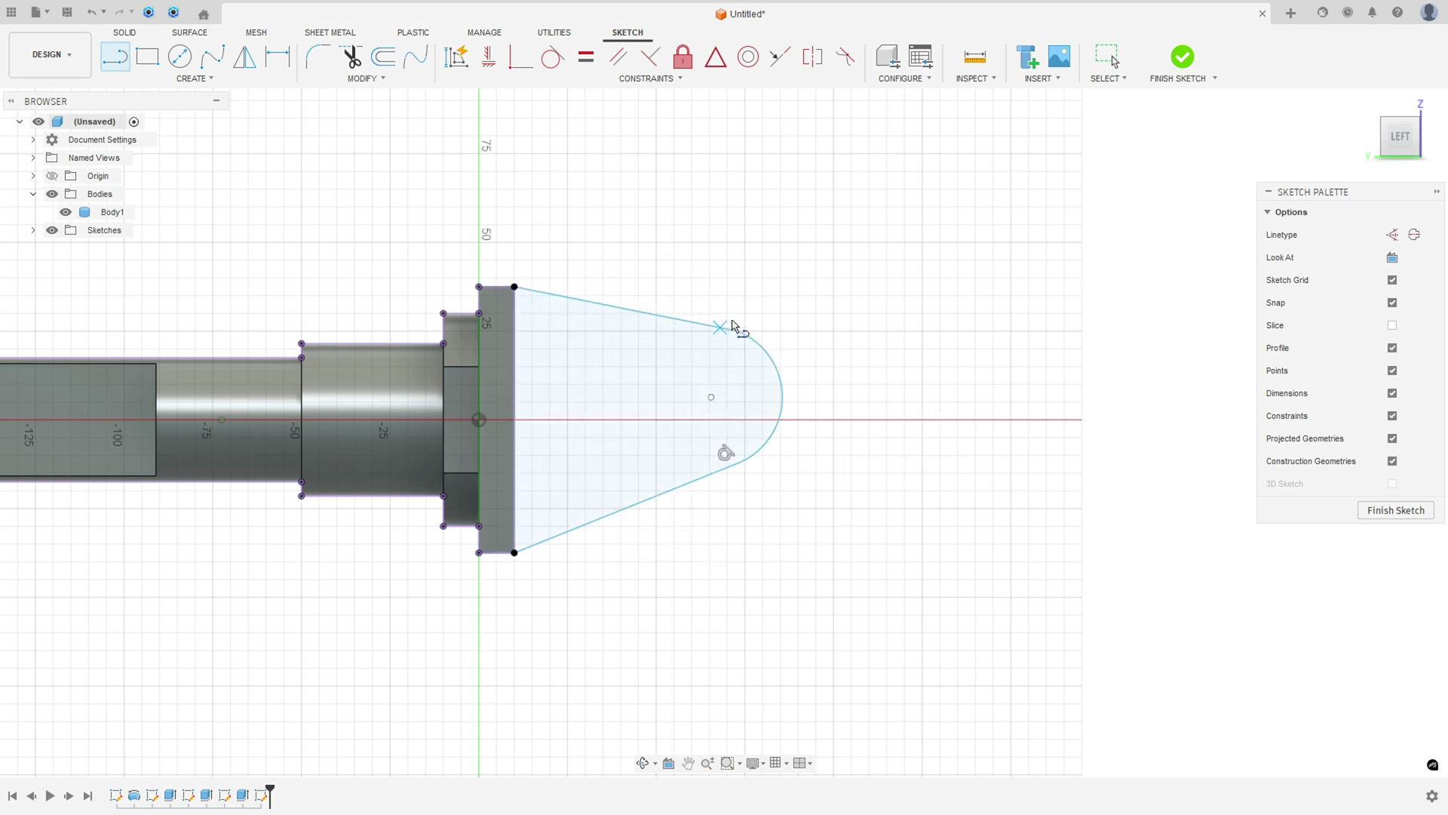
# Make the top line tangent to the end arc and align the arc centre horizontally with the origin
pyautogui.click(552, 57)
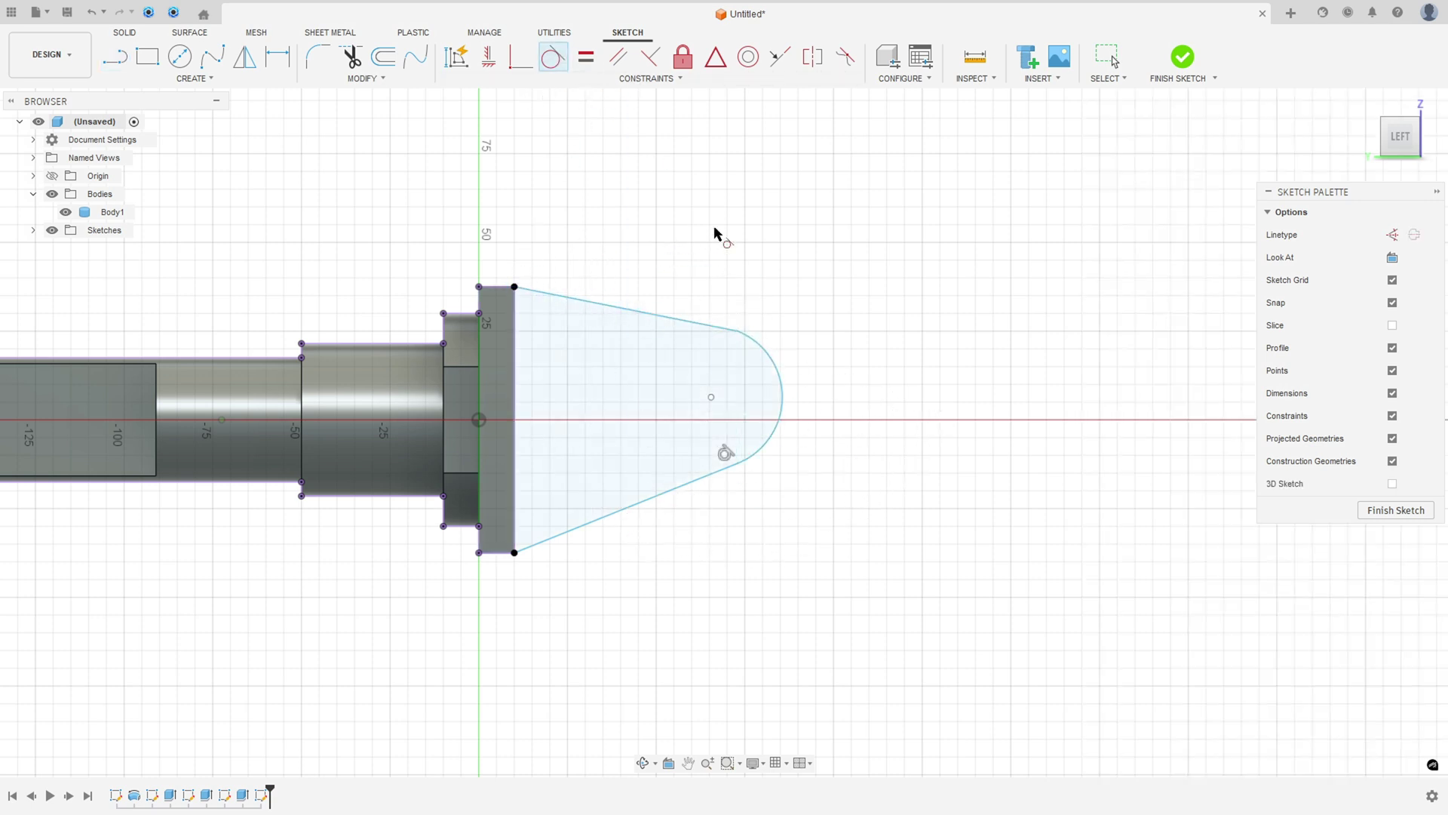
pyautogui.click(763, 348)
pyautogui.click(719, 331)
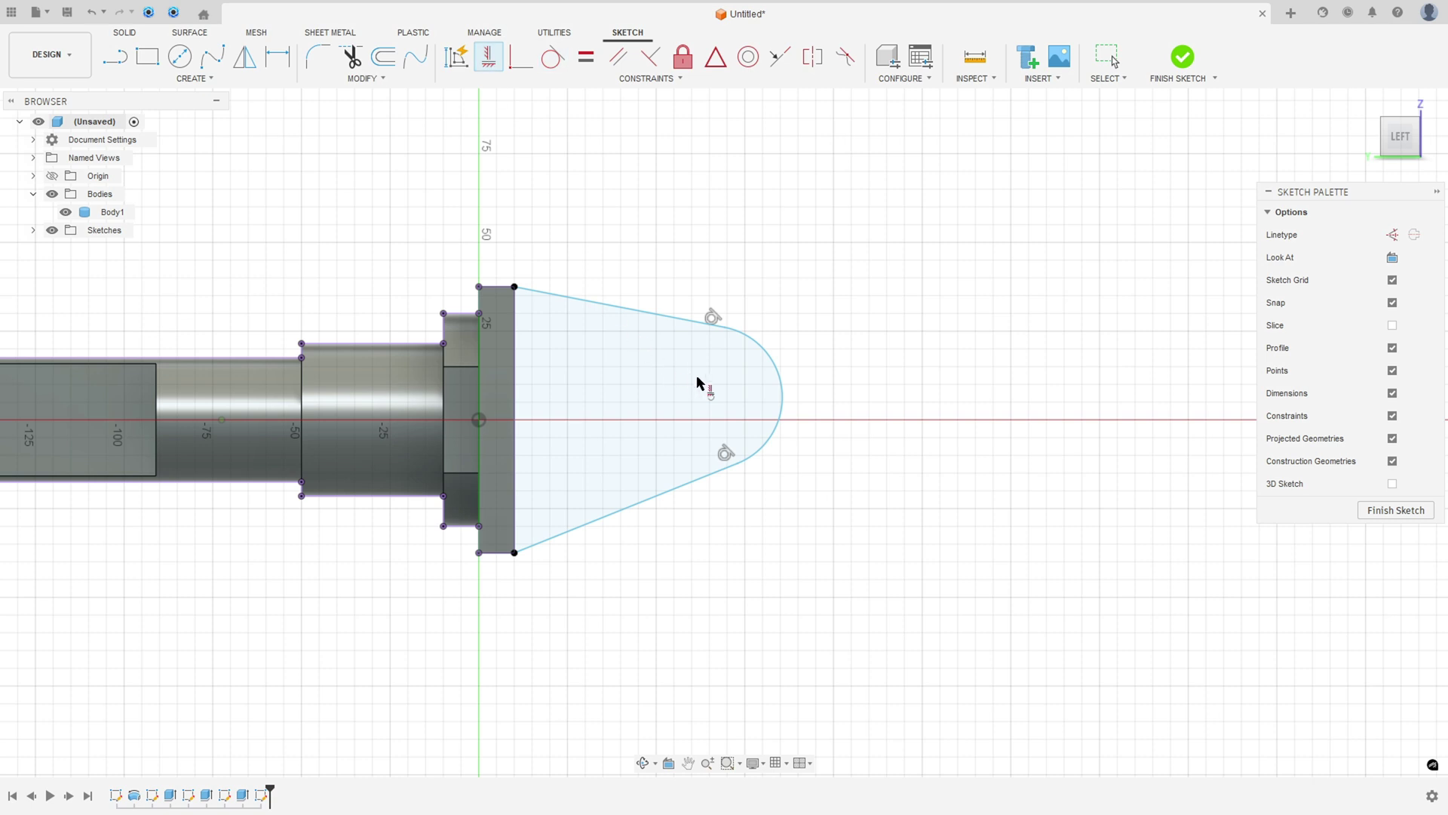
pyautogui.click(711, 398)
pyautogui.click(479, 420)
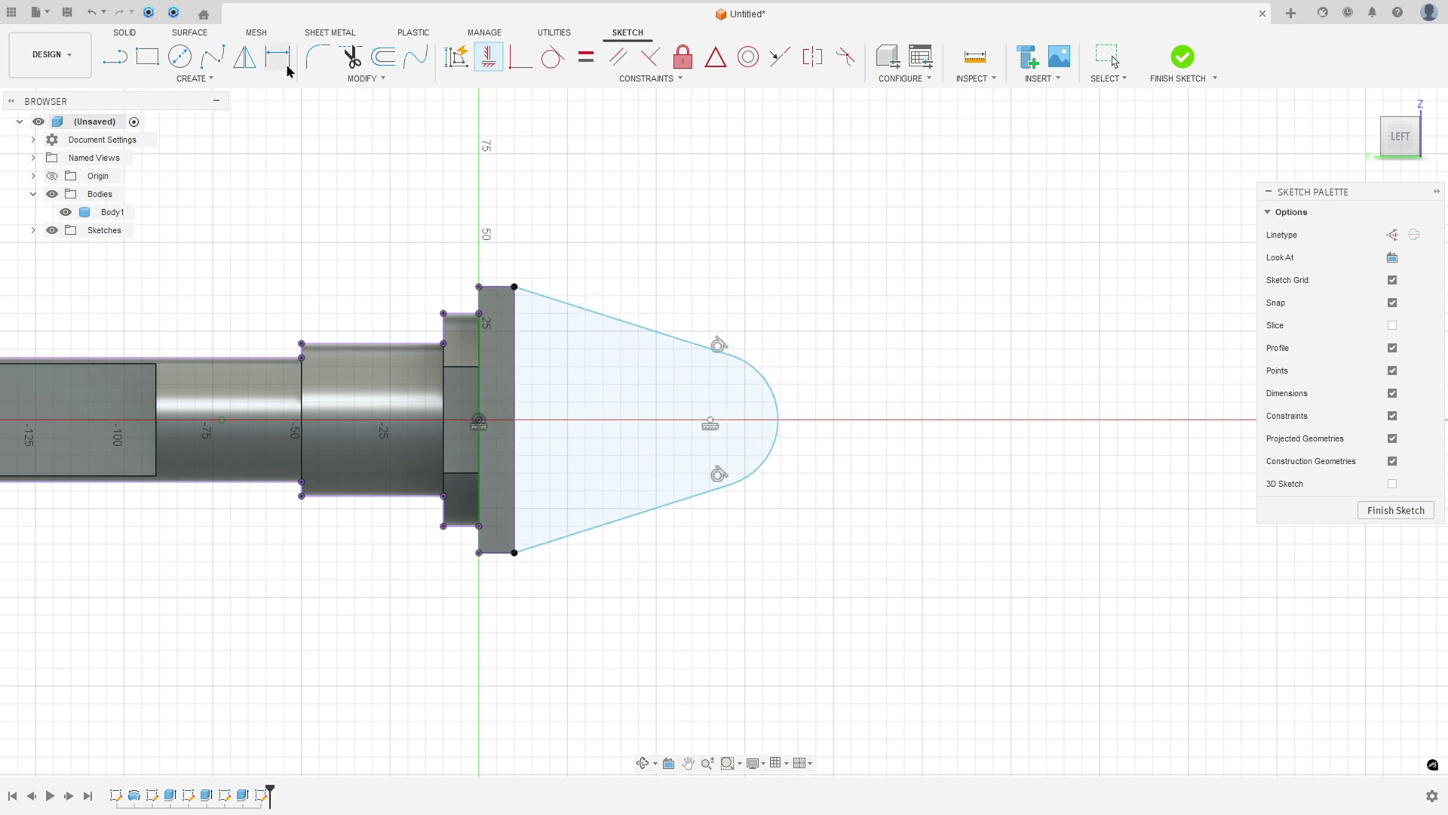
# Add a radius dimension to the lug's rounded end arc
pyautogui.click(279, 60)
pyautogui.click(778, 411)
pyautogui.click(874, 371)
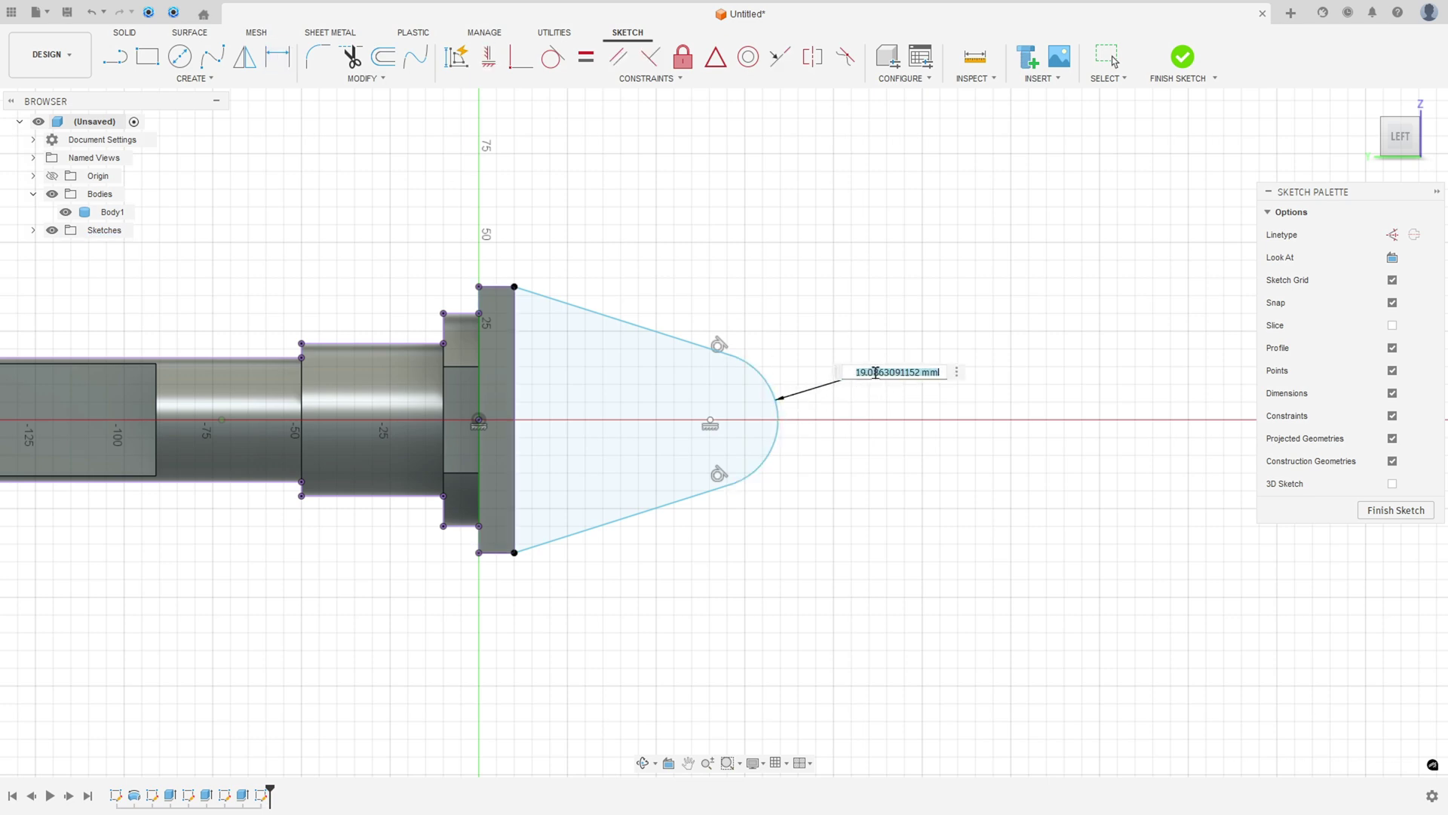
pyautogui.write('10')
pyautogui.press('Return')
pyautogui.scroll(2, 881, 387)
pyautogui.moveTo(1007, 430); pyautogui.dragTo(592, 384, button='middle')
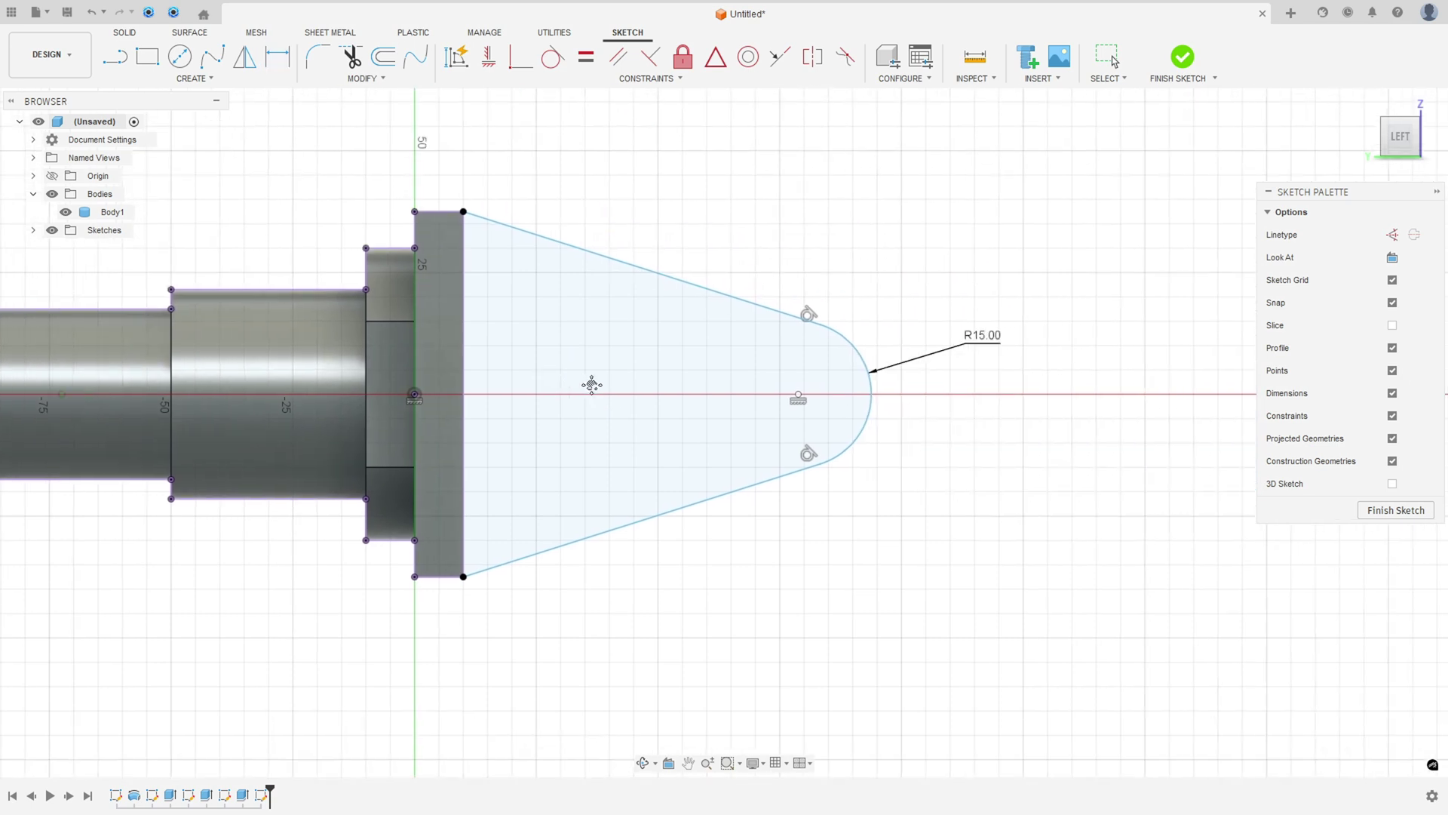
pyautogui.click(170, 57)
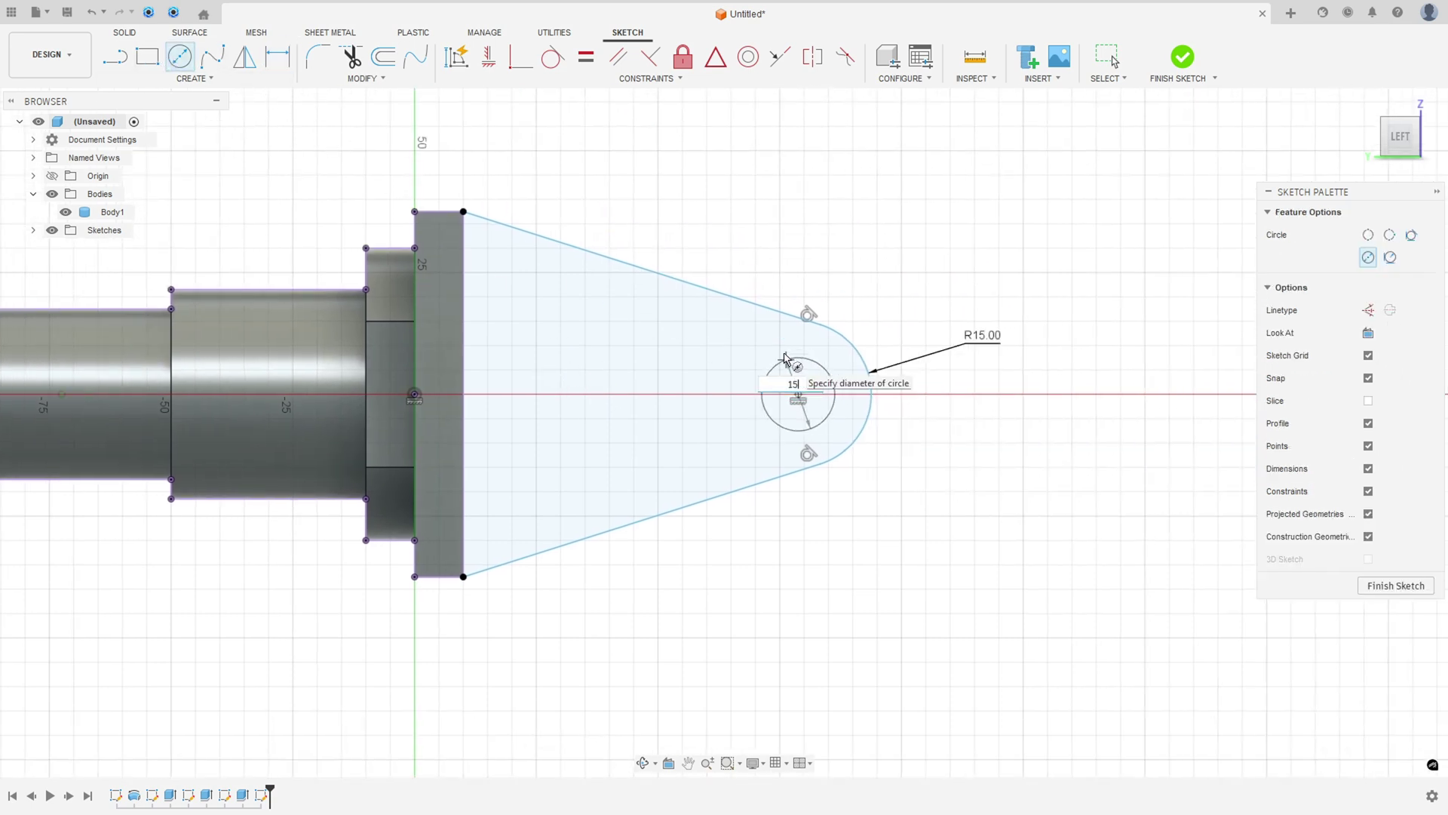
# Make the lug's centre circle 15 mm in diameter
pyautogui.write('15')
pyautogui.press('Return')
pyautogui.press('Escape')
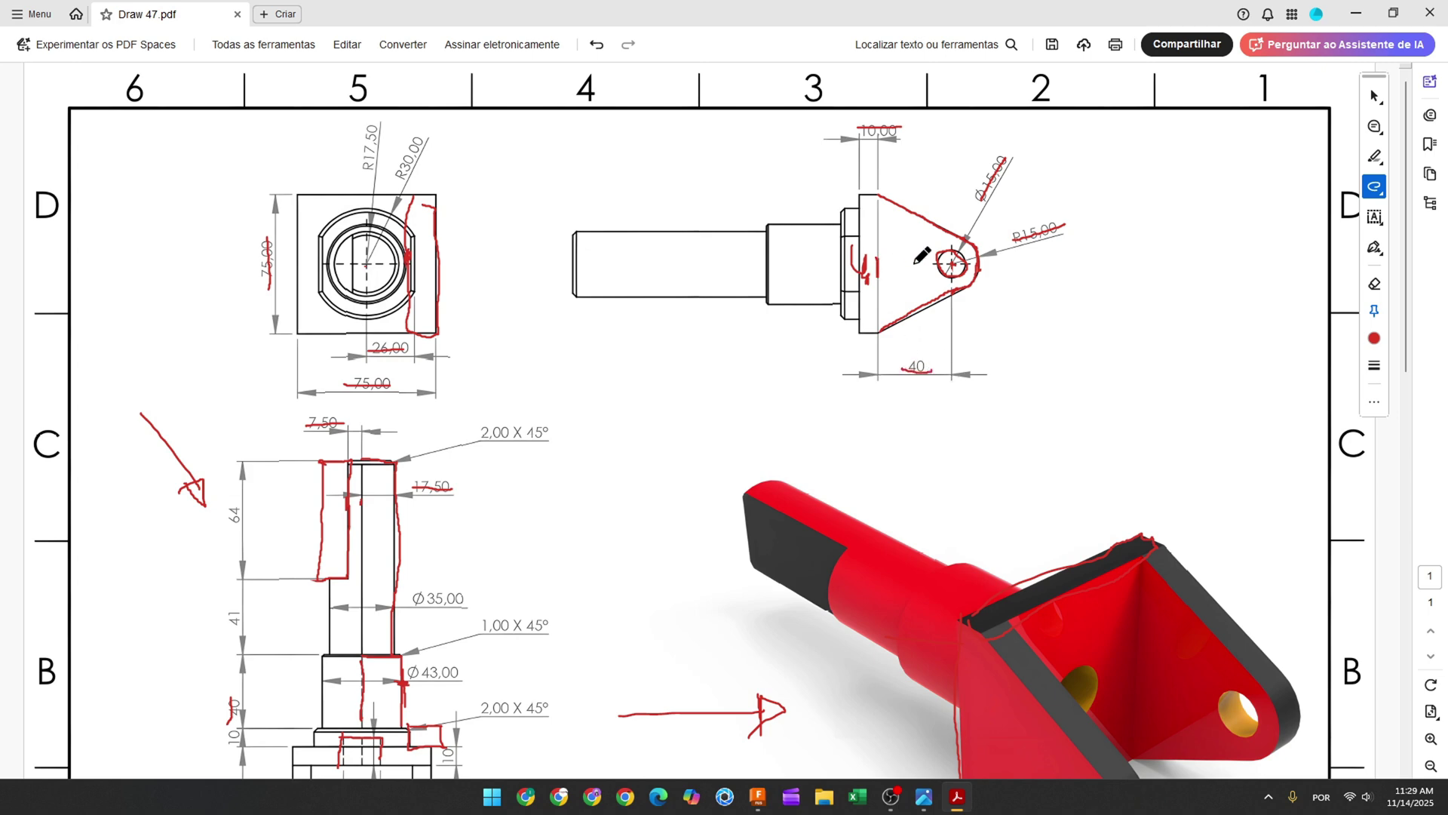
pyautogui.click(751, 788)
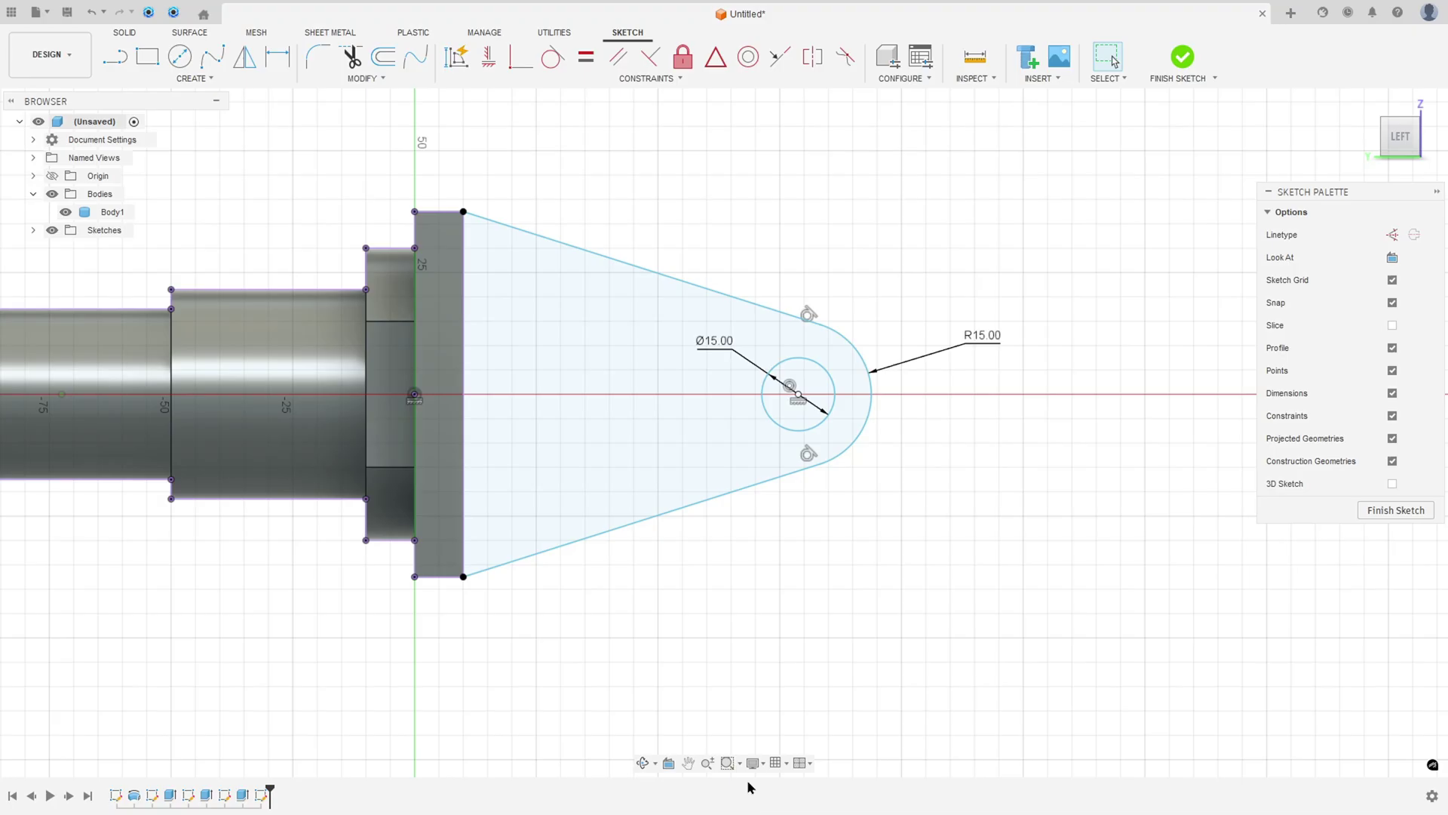
# Dimension the hole centre 40 mm from the plate's lower corner and finish the sketch
pyautogui.click(277, 56)
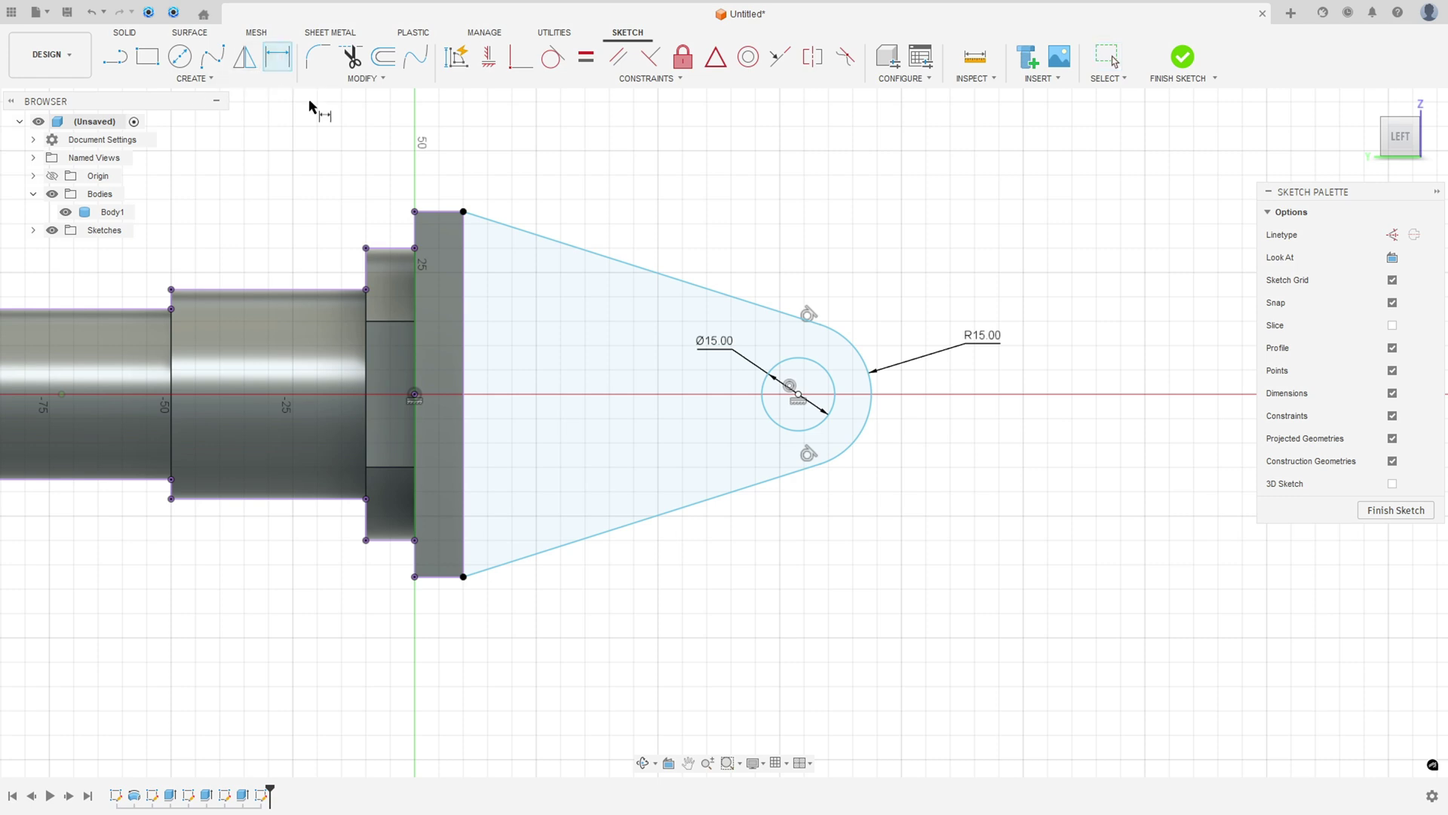
pyautogui.click(798, 395)
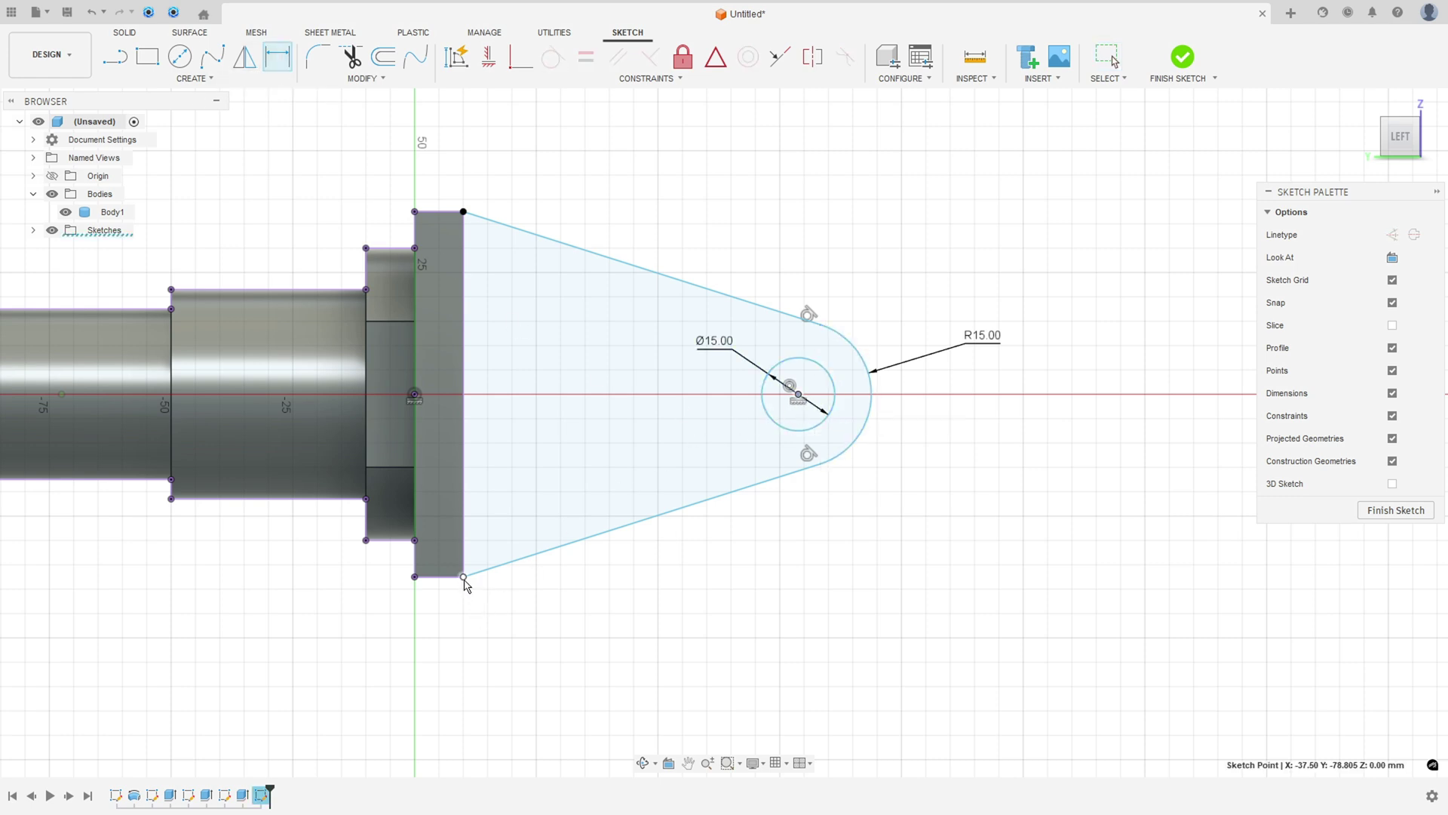
pyautogui.click(464, 578)
pyautogui.click(709, 658)
pyautogui.write('40')
pyautogui.press('Return')
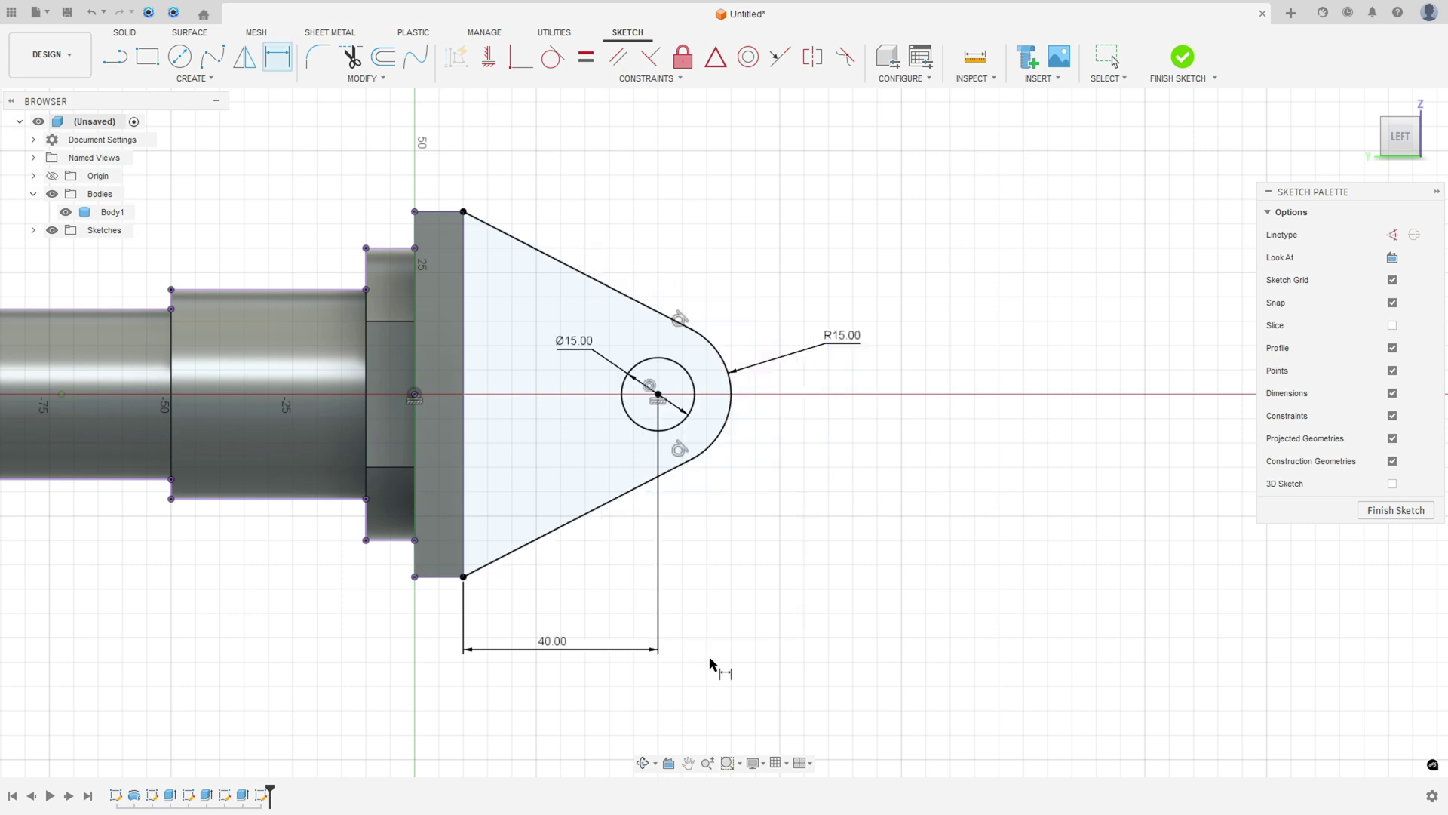
pyautogui.click(1182, 57)
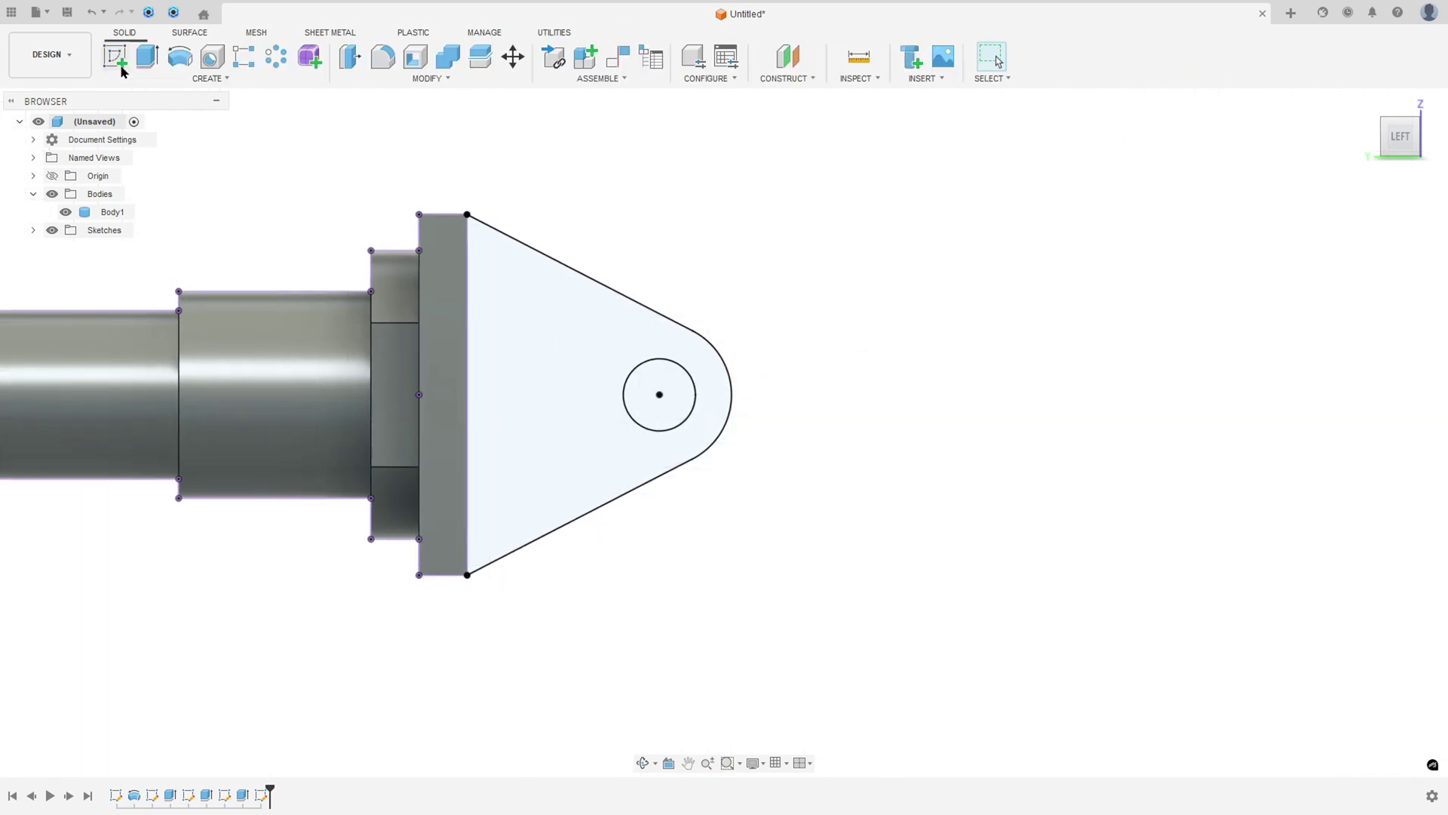
# Start an extrude and select the tapered lug profile around its hole
pyautogui.click(147, 58)
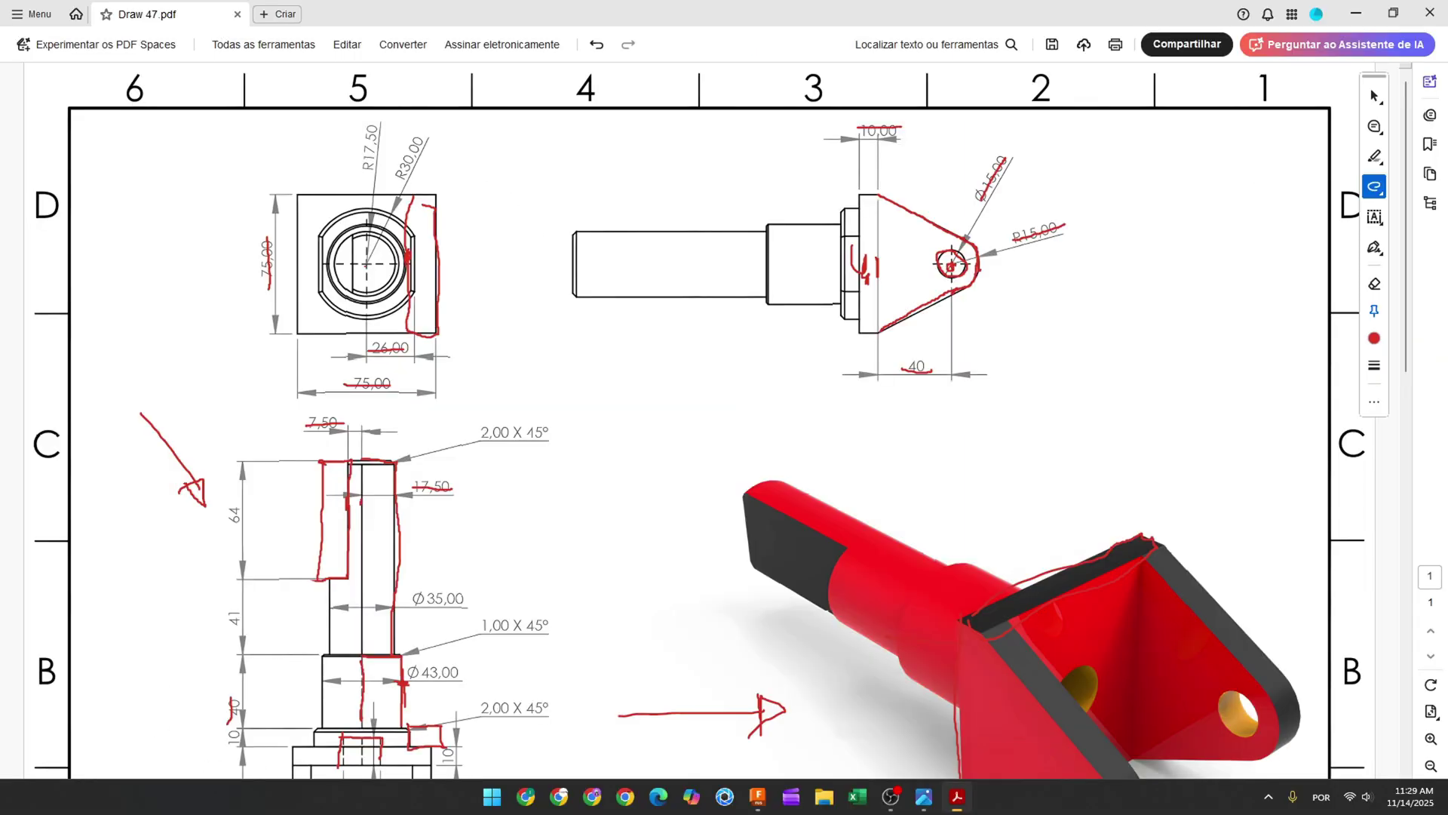
pyautogui.scroll(-5, 438, 506)
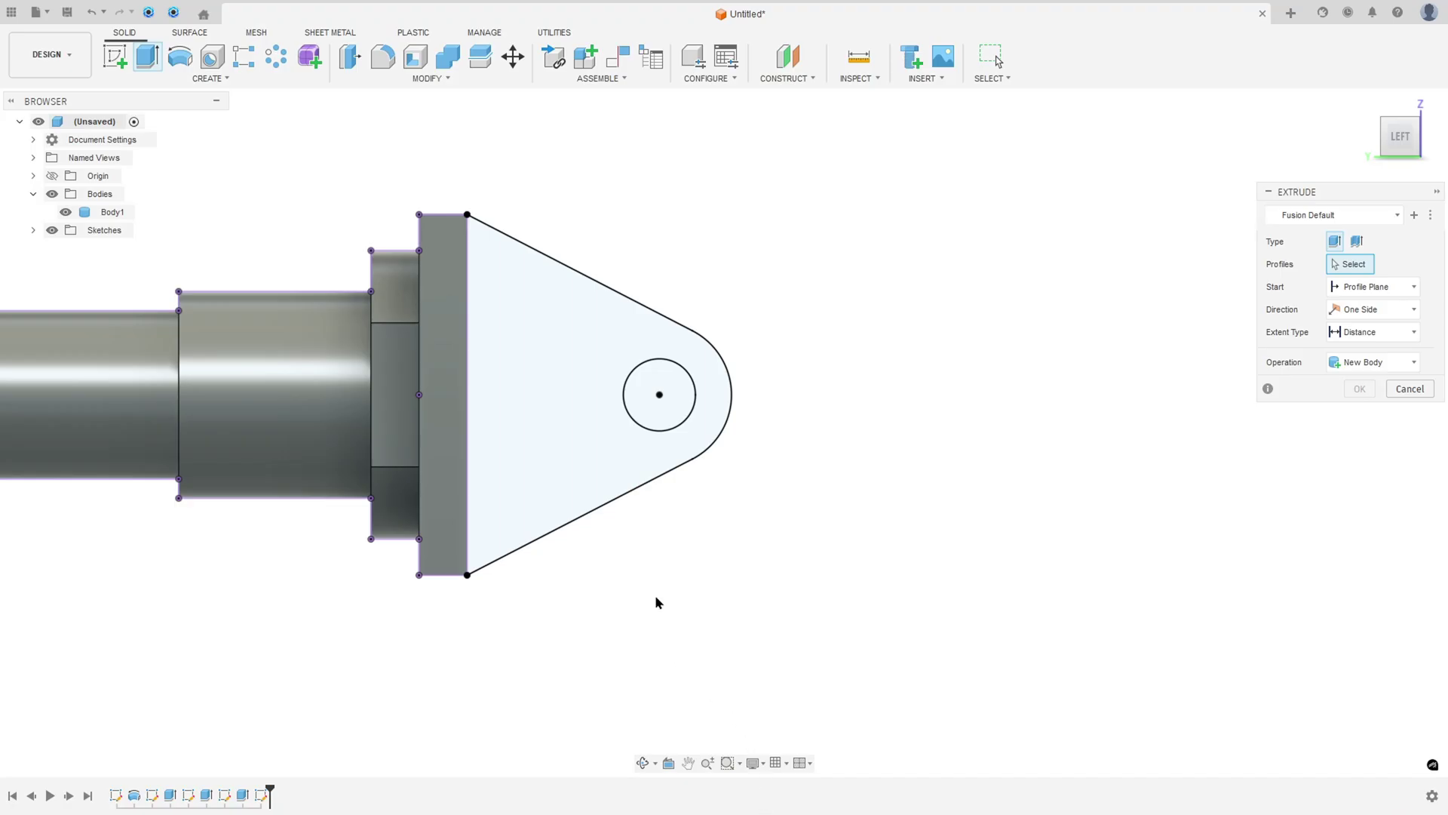
pyautogui.click(638, 452)
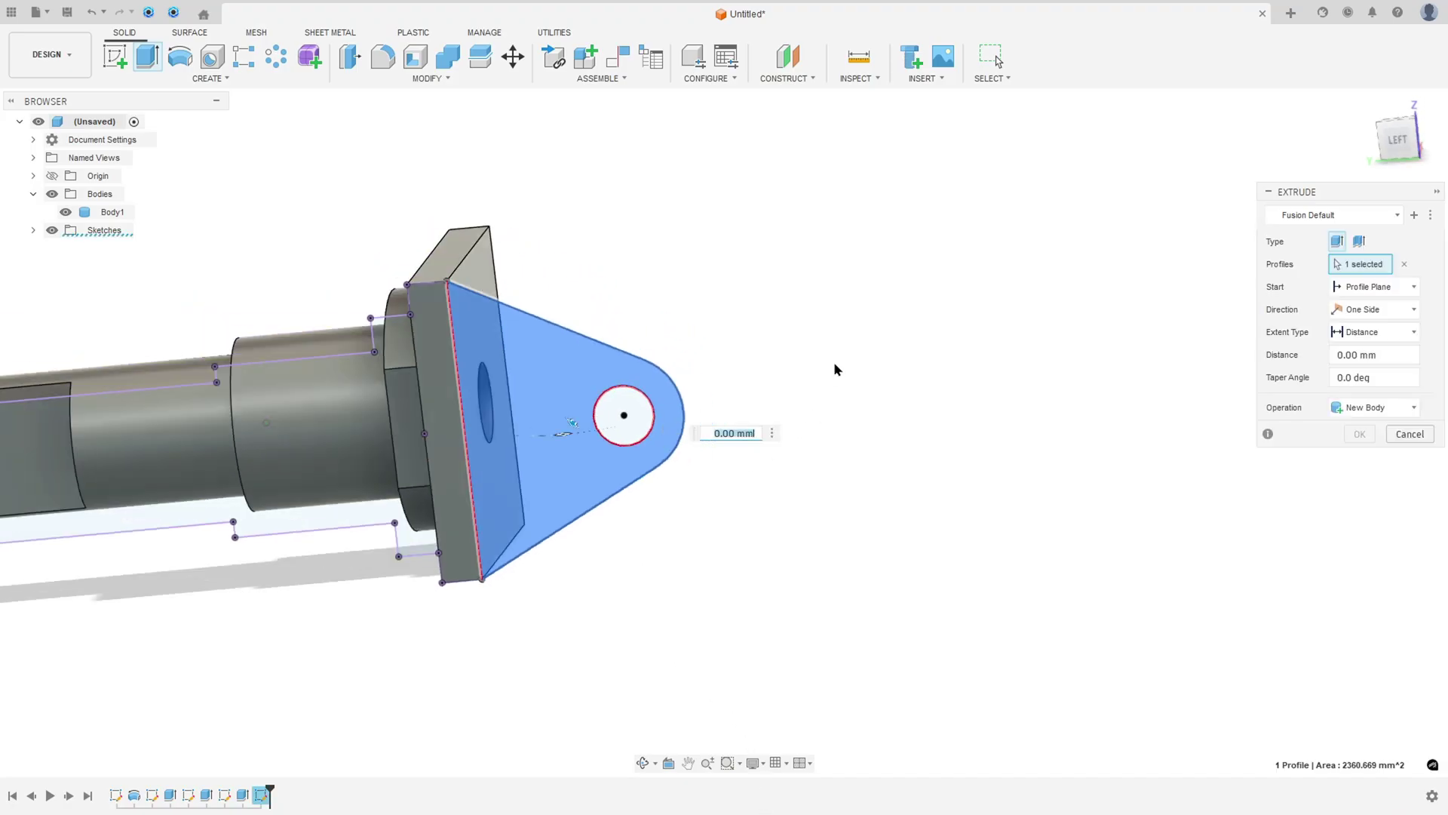
# Extrude the lug profile -10 mm, joined to the plate
pyautogui.keyDown('shift'); pyautogui.moveTo(834, 370); pyautogui.dragTo(943, 498, button='middle'); pyautogui.keyUp('shift')
pyautogui.write('-10')
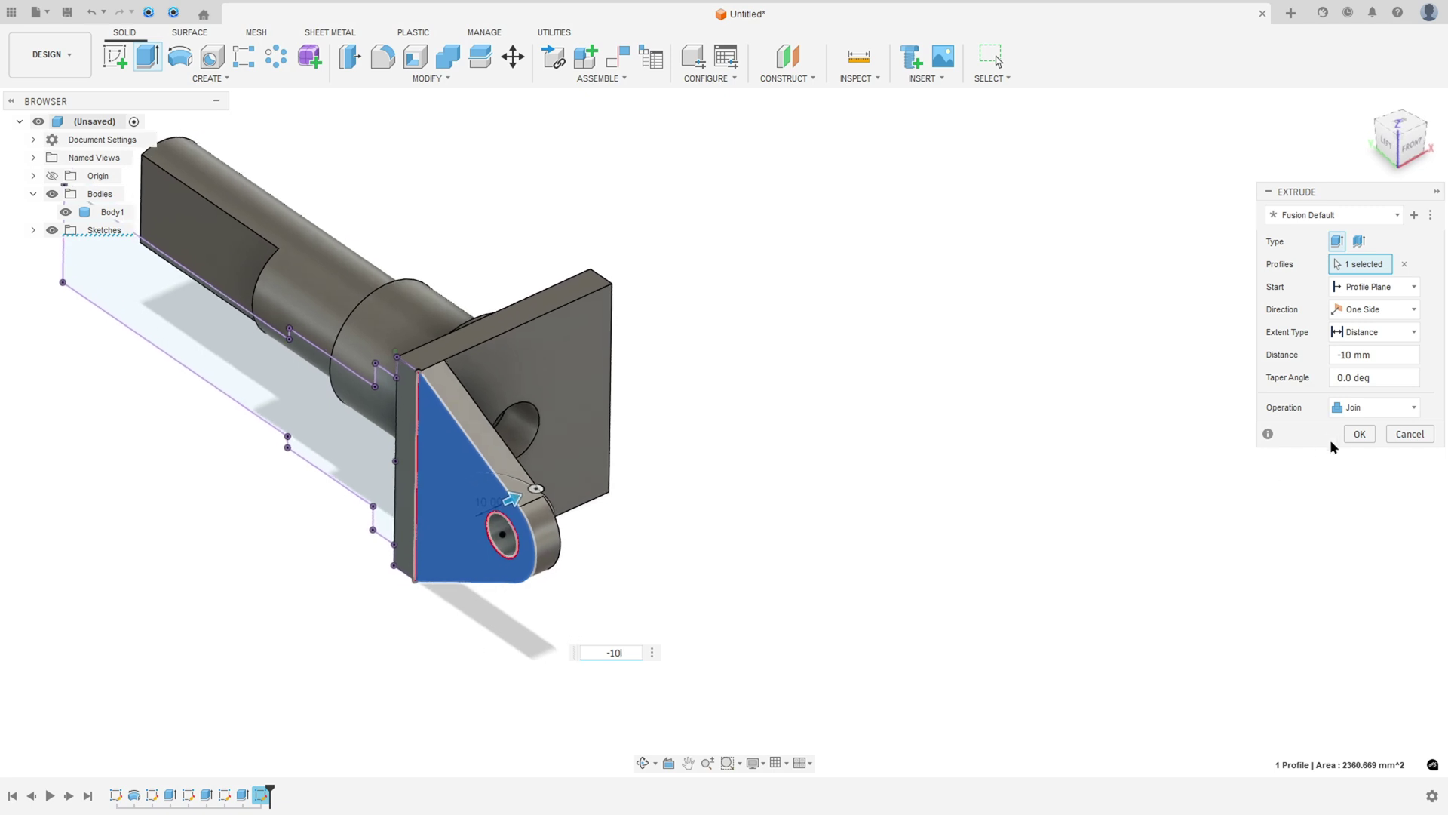
pyautogui.click(1359, 433)
# Mirror the lug extrusion feature across the centre plane to create the second lug
pyautogui.keyDown('shift'); pyautogui.moveTo(1080, 438); pyautogui.dragTo(1003, 441, button='middle'); pyautogui.keyUp('shift')
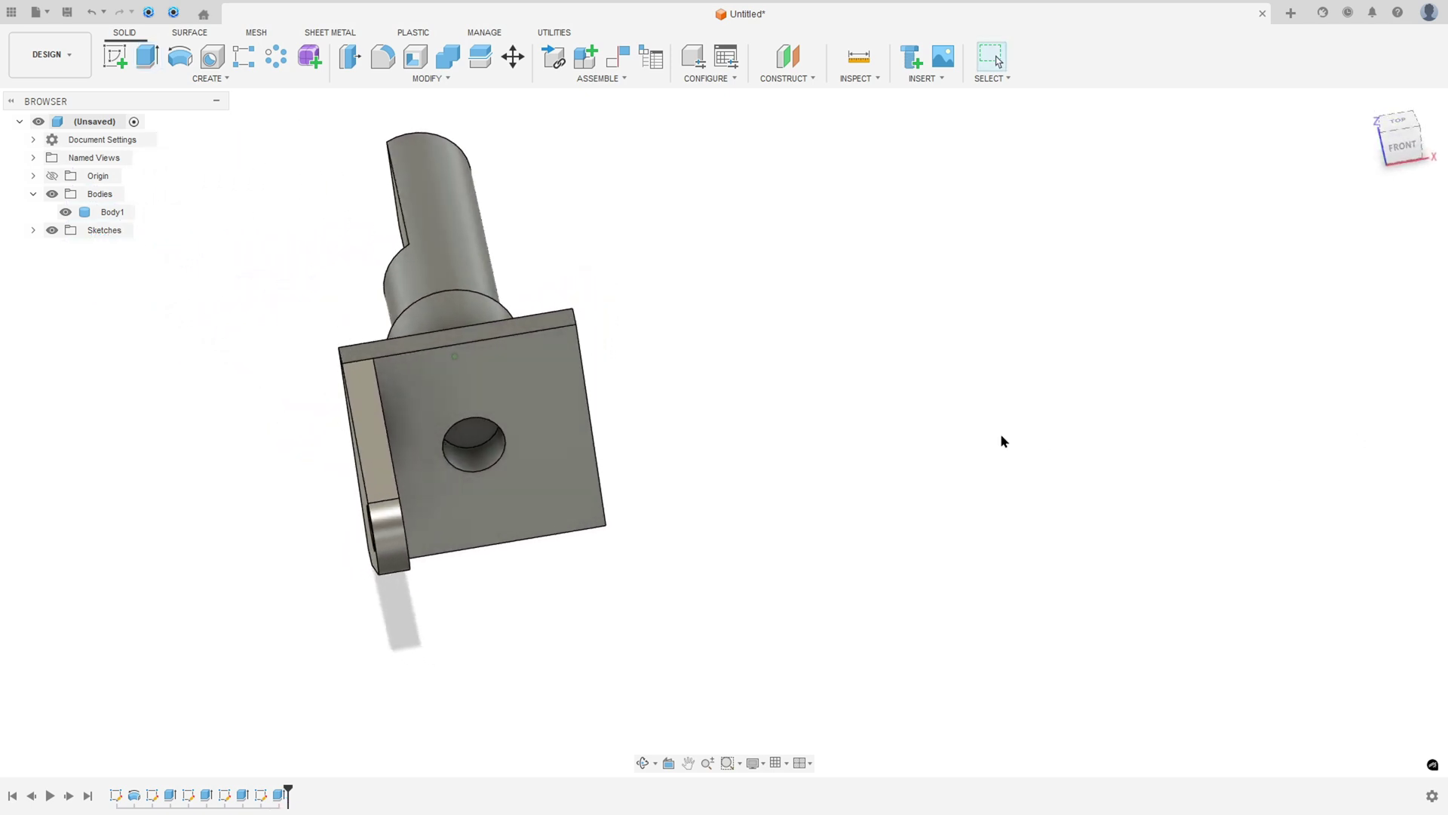
pyautogui.press('F6')
pyautogui.click(217, 81)
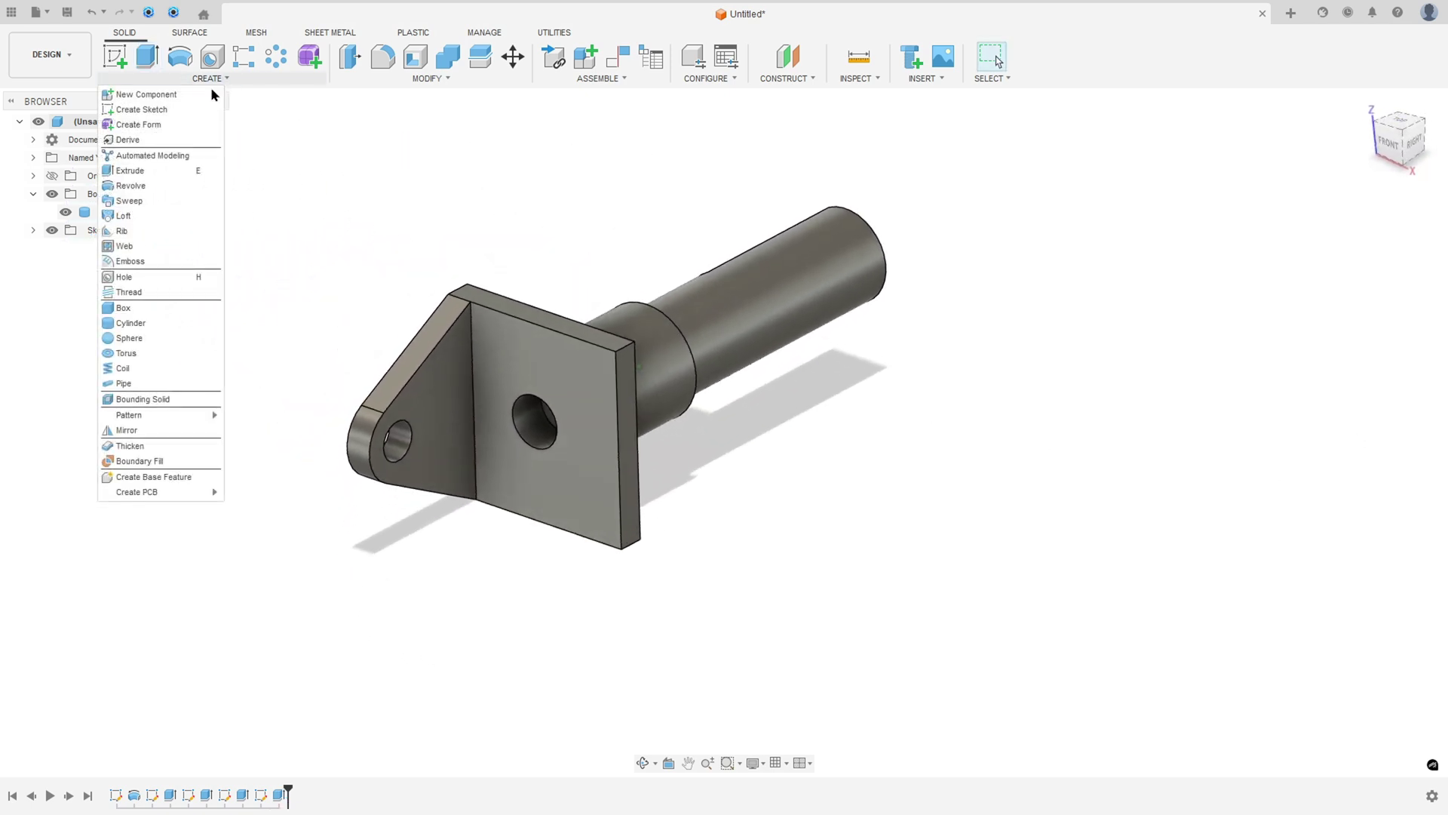
pyautogui.click(128, 430)
pyautogui.scroll(2, 746, 411)
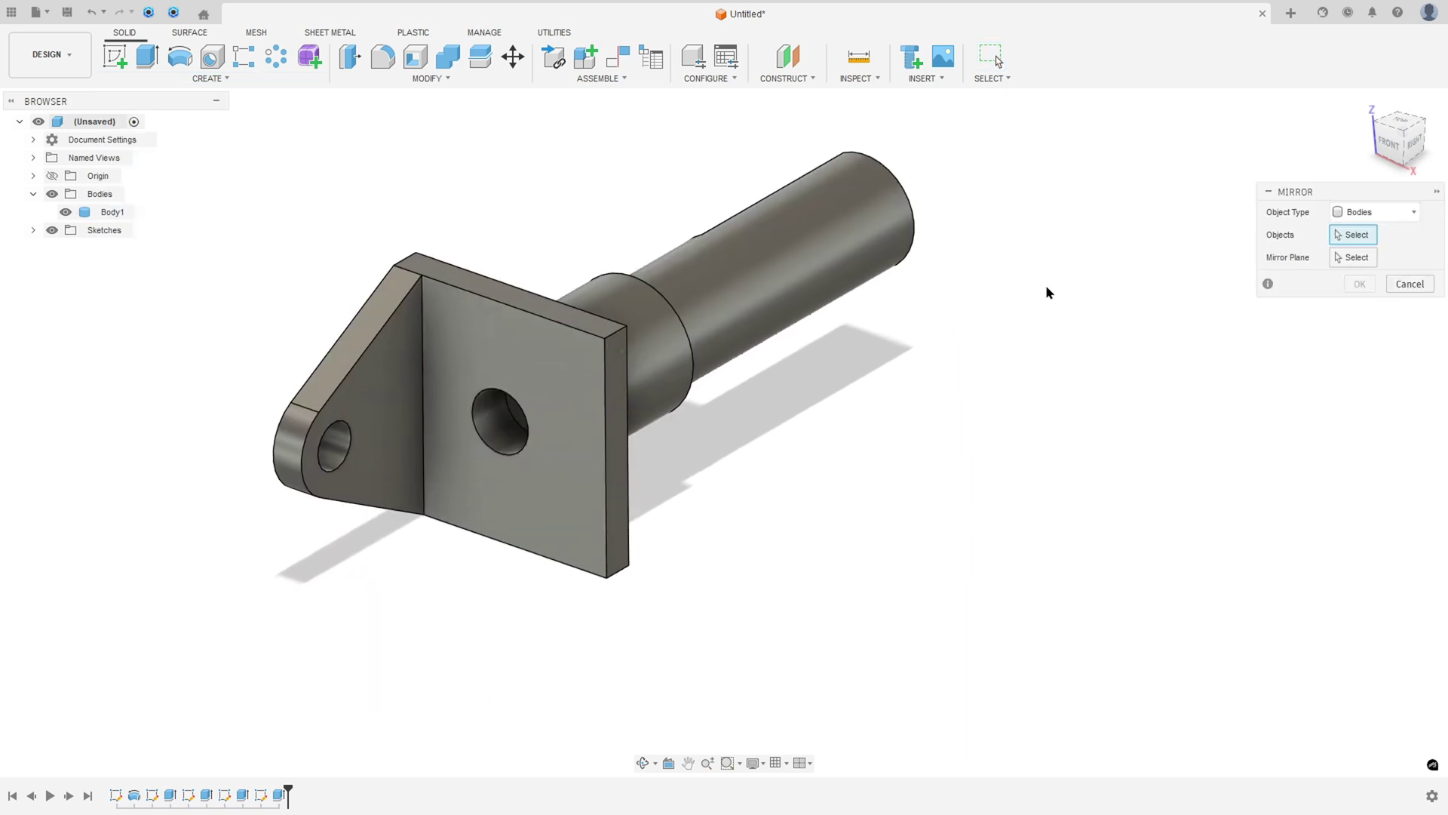
pyautogui.click(1369, 214)
pyautogui.click(1346, 269)
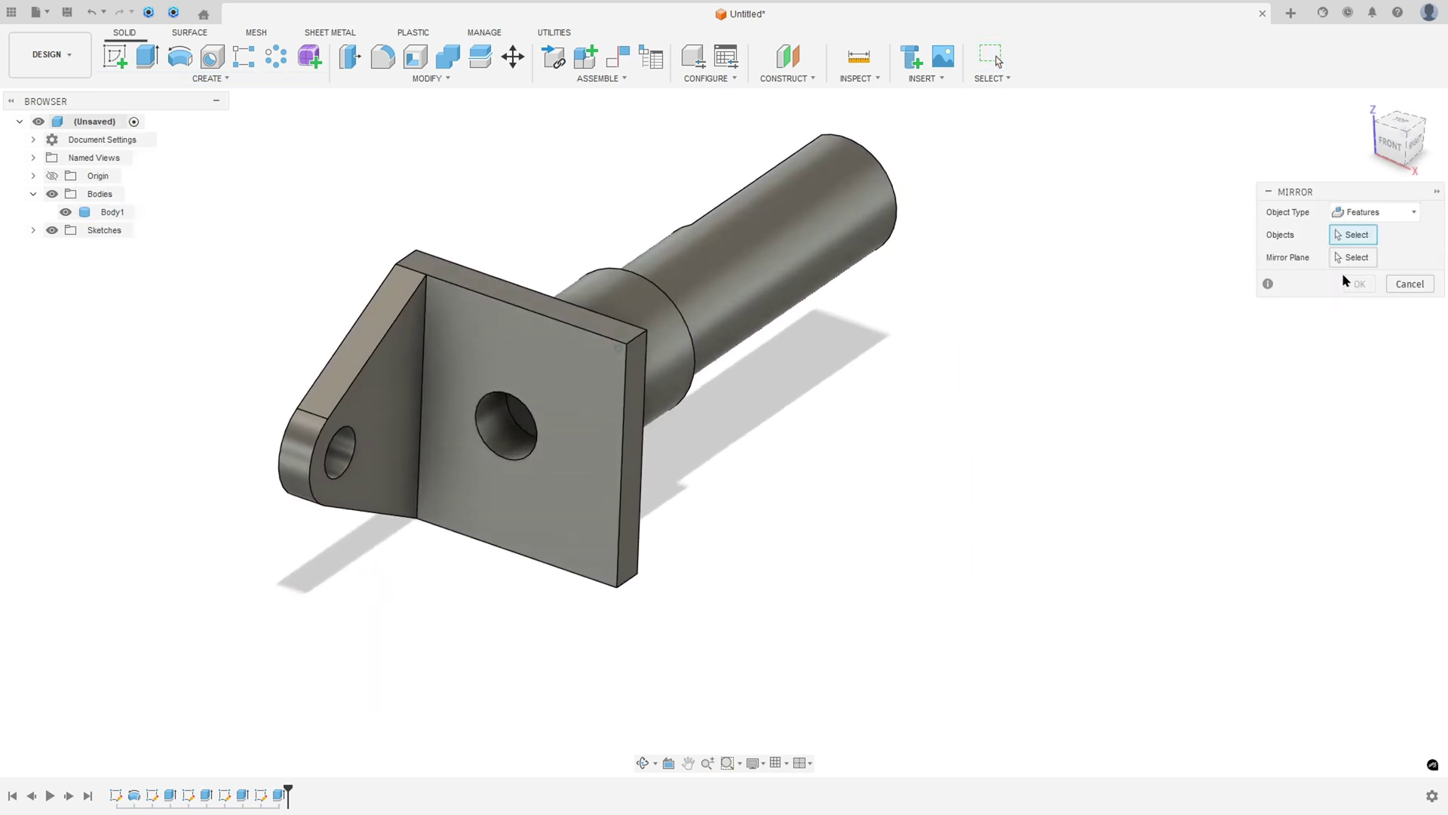
pyautogui.keyDown('shift'); pyautogui.moveTo(778, 378); pyautogui.dragTo(784, 383, button='middle'); pyautogui.keyUp('shift')
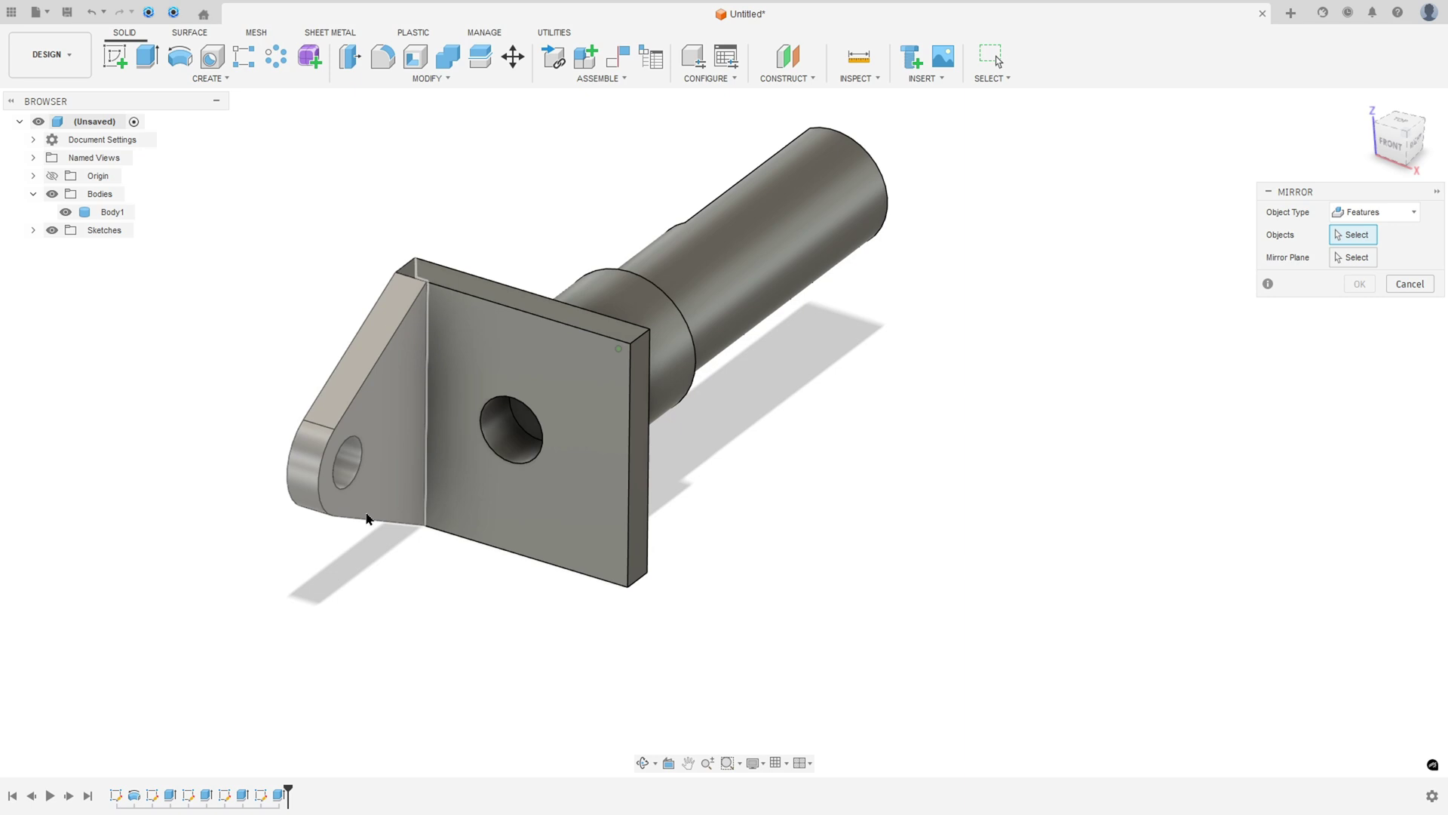
pyautogui.click(375, 432)
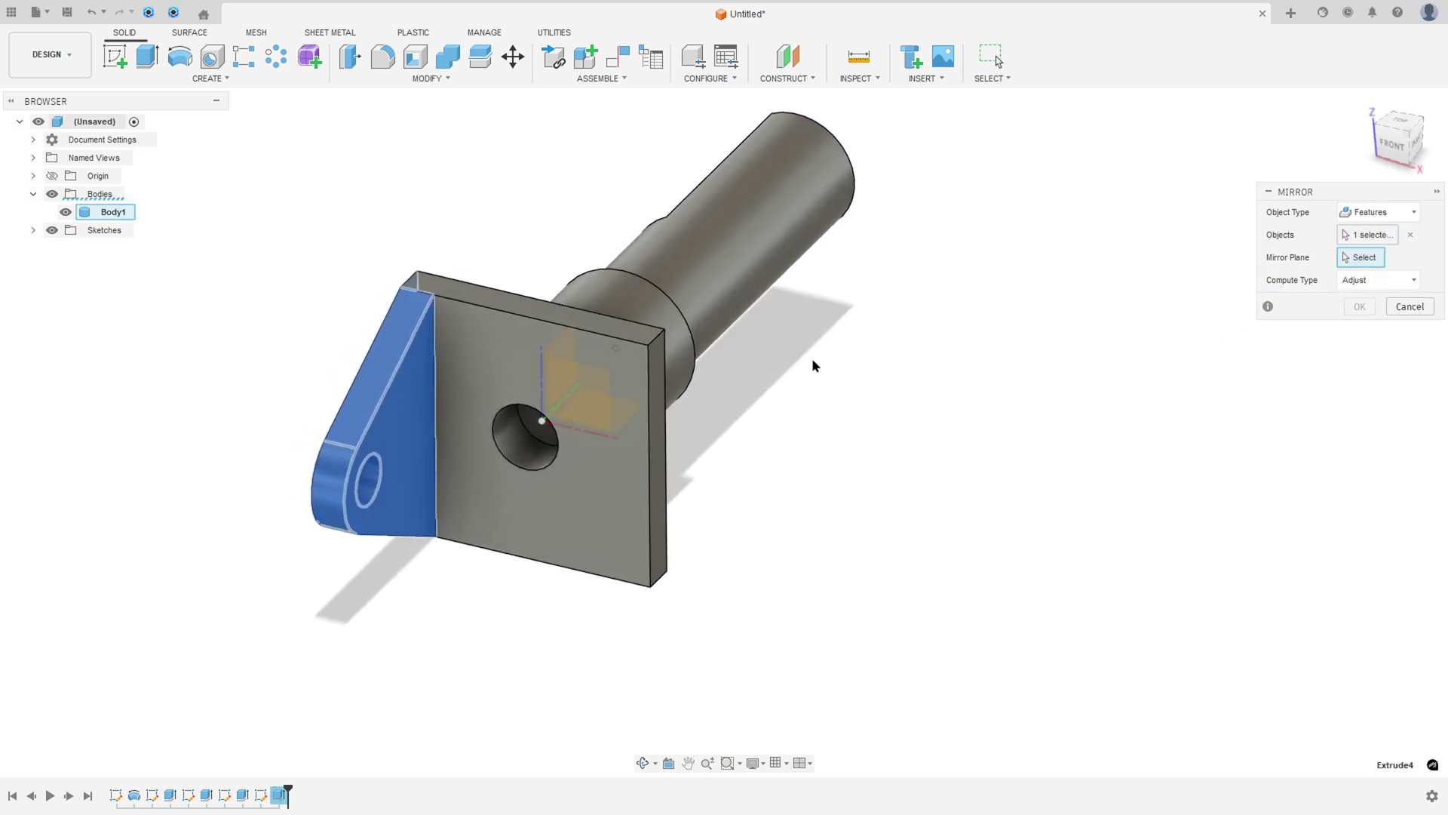
pyautogui.keyDown('shift'); pyautogui.moveTo(813, 360); pyautogui.dragTo(1300, 327, button='middle'); pyautogui.keyUp('shift')
pyautogui.click(534, 315)
pyautogui.click(1359, 306)
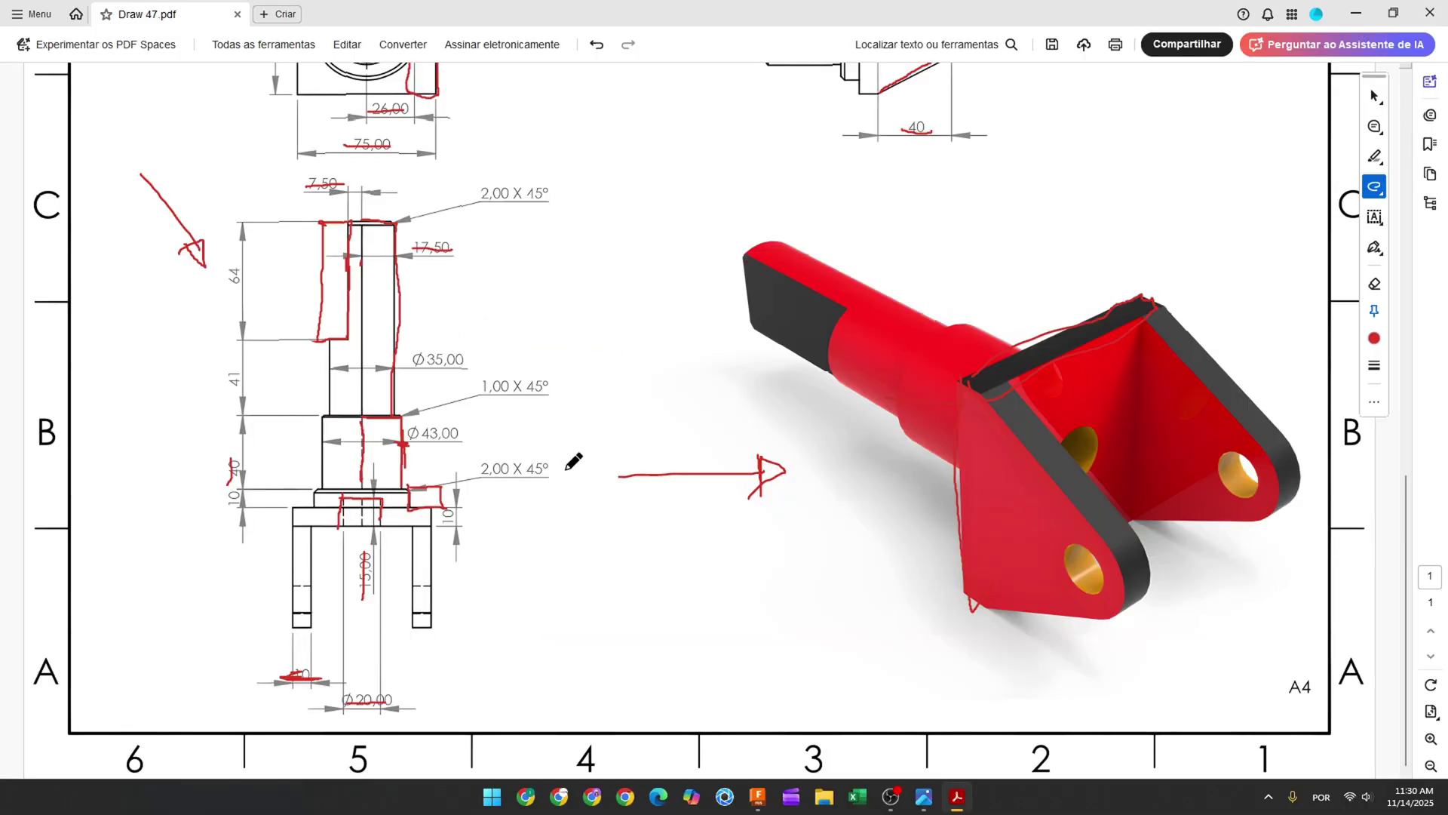
# Undo the red pencil markups on Draw 47.pdf and return to the Fusion model
pyautogui.keyDown('ctrl'); pyautogui.scroll(3, 504, 422); pyautogui.keyUp('ctrl')
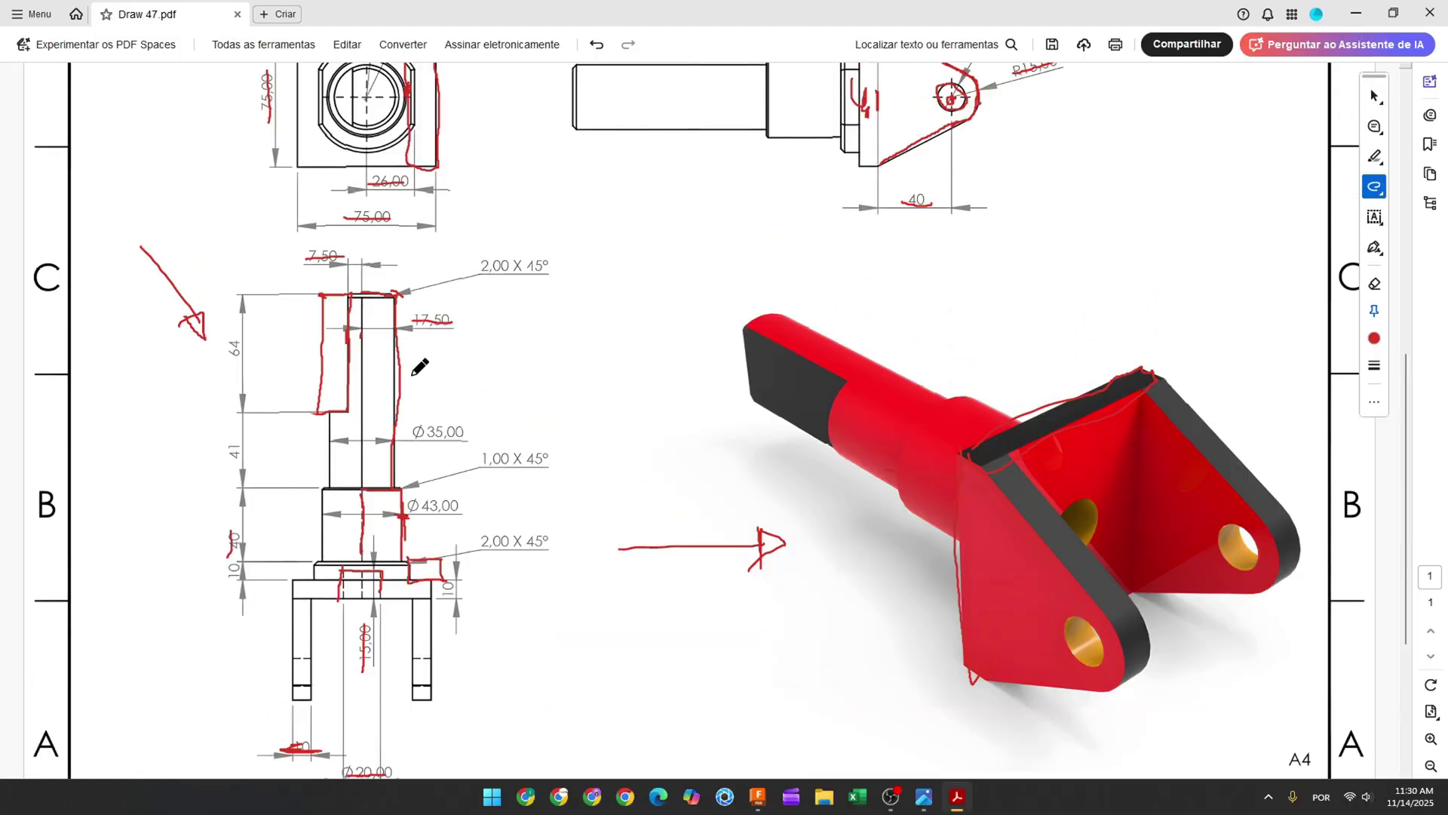
pyautogui.hotkey('ctrl', 'z')
pyautogui.hotkey('ctrl', 'z')
pyautogui.hotkey('ctrl', 'z')
pyautogui.hotkey('ctrl', 'z')
pyautogui.hotkey('ctrl', 'z')
pyautogui.hotkey('ctrl', 'z')
pyautogui.hotkey('ctrl', 'z')
pyautogui.hotkey('ctrl', 'z')
pyautogui.hotkey('ctrl', 'z')
pyautogui.hotkey('ctrl', 'z')
pyautogui.hotkey('ctrl', 'z')
pyautogui.hotkey('ctrl', 'z')
pyautogui.hotkey('ctrl', 'z')
pyautogui.hotkey('ctrl', 'z')
pyautogui.hotkey('ctrl', 'z')
pyautogui.hotkey('ctrl', 'z')
pyautogui.hotkey('ctrl', 'z')
pyautogui.hotkey('ctrl', 'z')
pyautogui.hotkey('ctrl', 'z')
pyautogui.hotkey('ctrl', 'z')
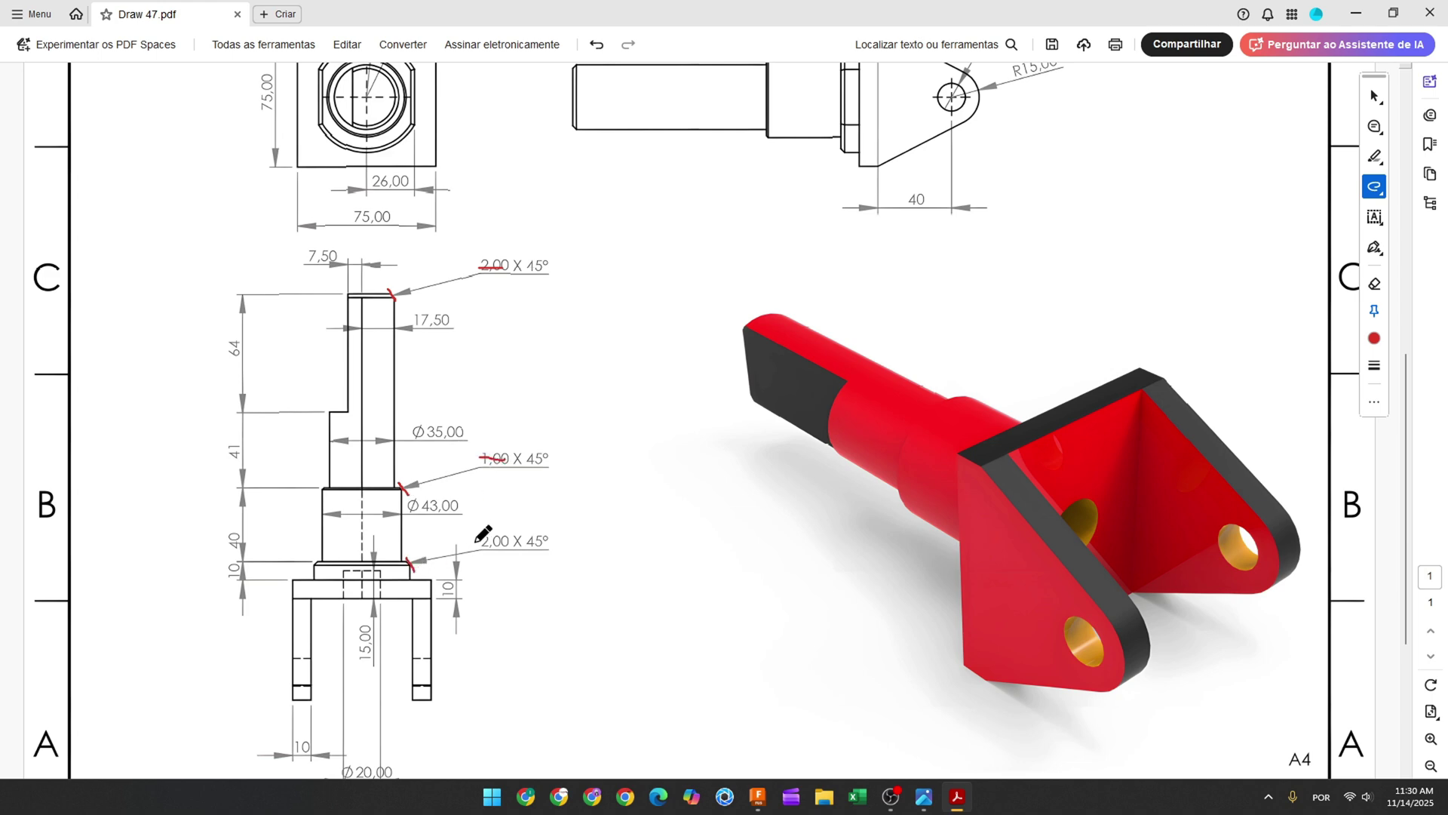
pyautogui.click(757, 796)
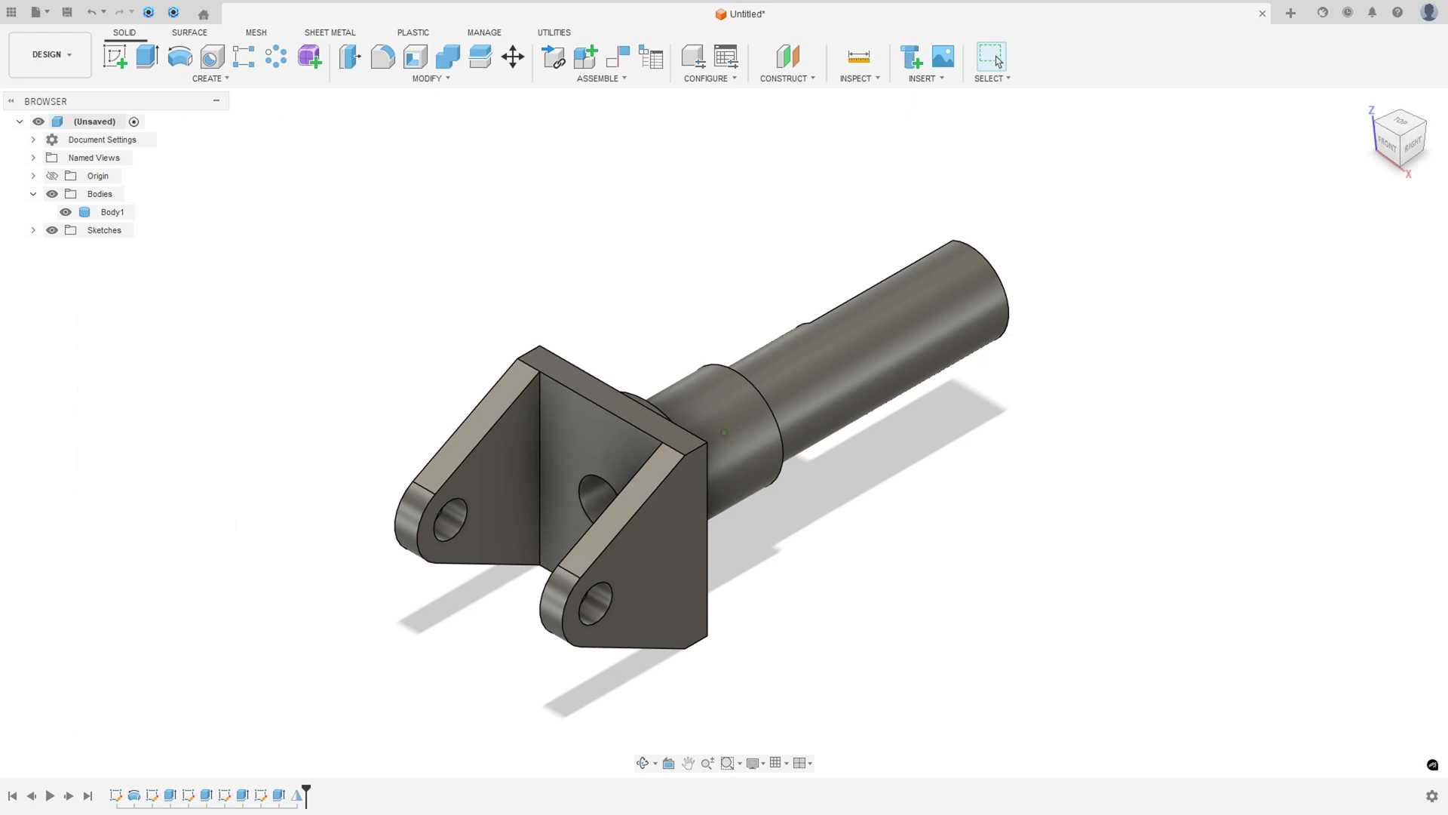
# Chamfer the shaft's end edge 2 mm and the middle step edge 1 mm
pyautogui.click(427, 82)
pyautogui.click(394, 123)
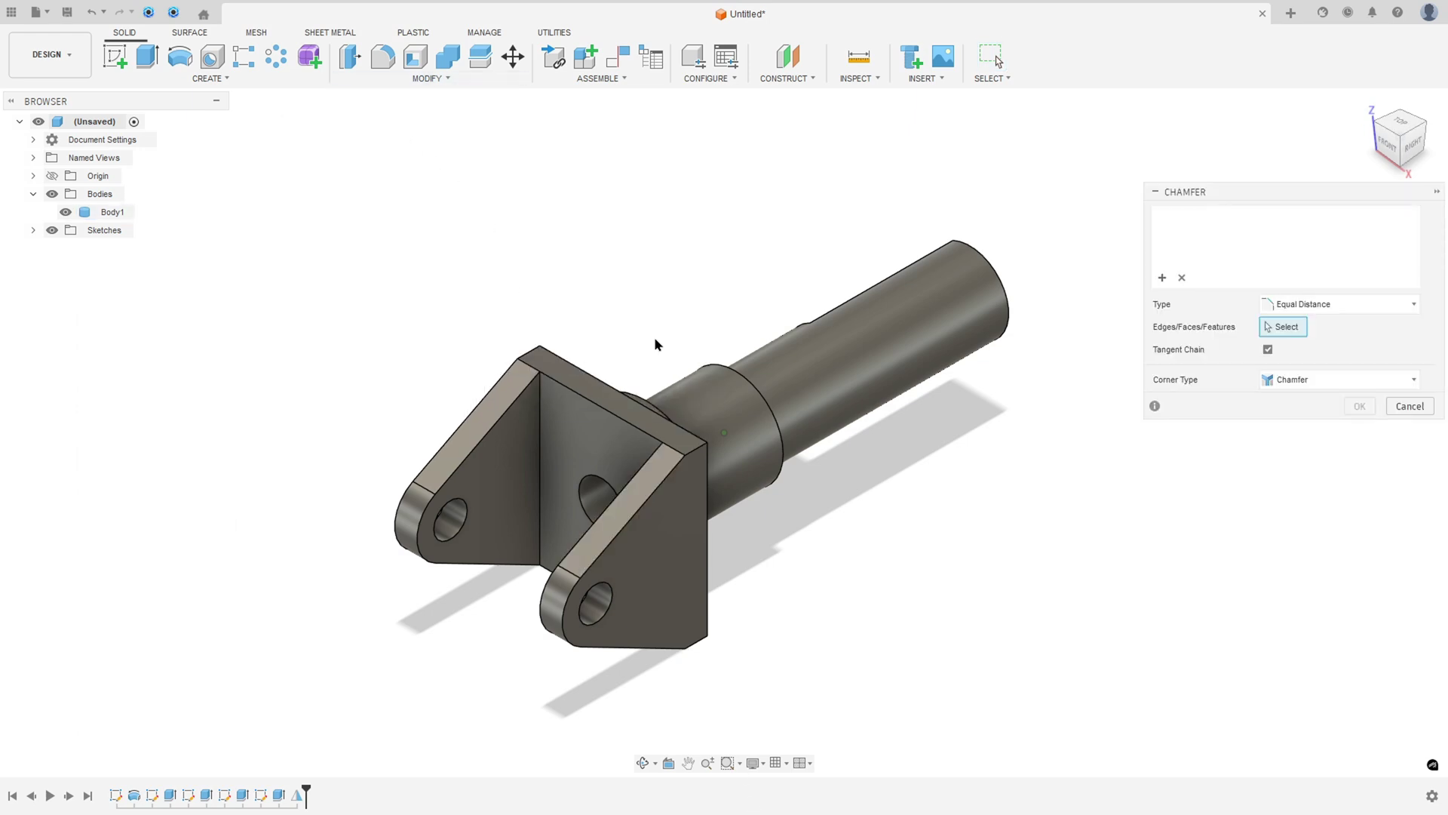
pyautogui.keyDown('shift'); pyautogui.moveTo(654, 339); pyautogui.dragTo(1055, 414, button='middle'); pyautogui.keyUp('shift')
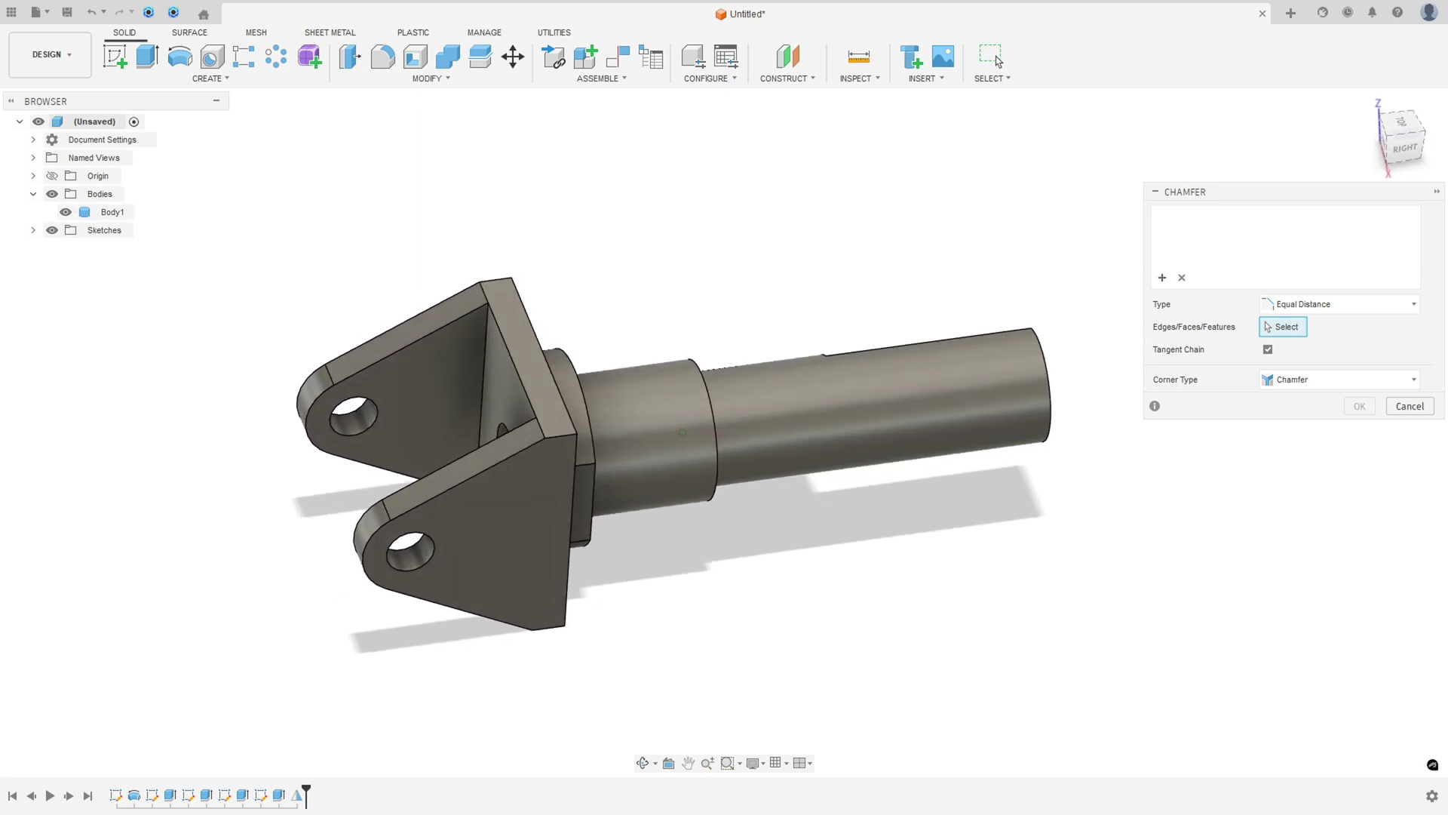
pyautogui.keyDown('shift'); pyautogui.moveTo(927, 355); pyautogui.dragTo(947, 356, button='middle'); pyautogui.keyUp('shift')
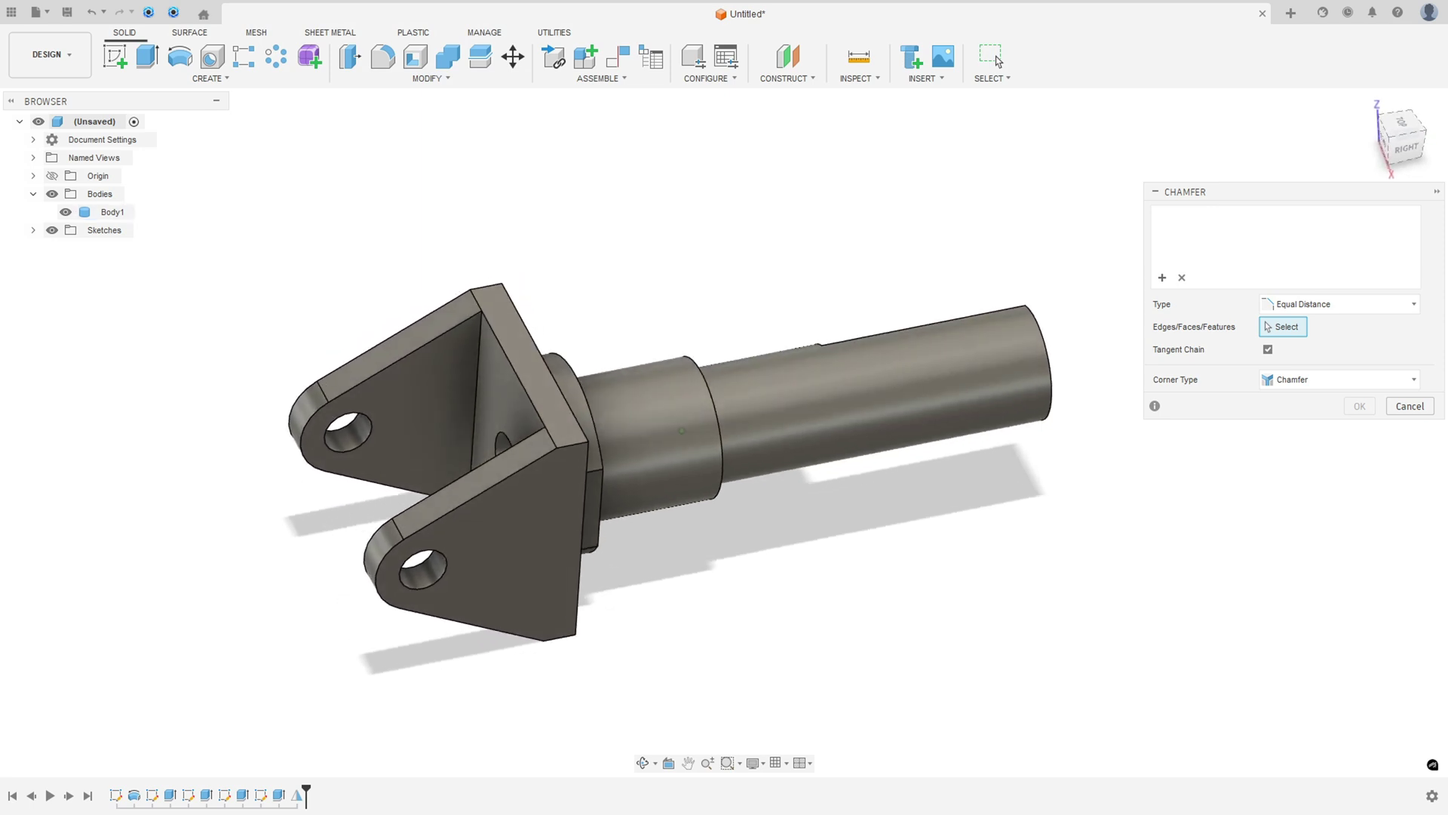
pyautogui.click(1048, 364)
pyautogui.write('2')
pyautogui.keyDown('shift'); pyautogui.moveTo(1090, 393); pyautogui.dragTo(1135, 282, button='middle'); pyautogui.keyUp('shift')
pyautogui.click(1162, 279)
pyautogui.keyDown('shift'); pyautogui.moveTo(728, 370); pyautogui.dragTo(739, 411, button='middle'); pyautogui.keyUp('shift')
pyautogui.click(674, 394)
pyautogui.write('1')
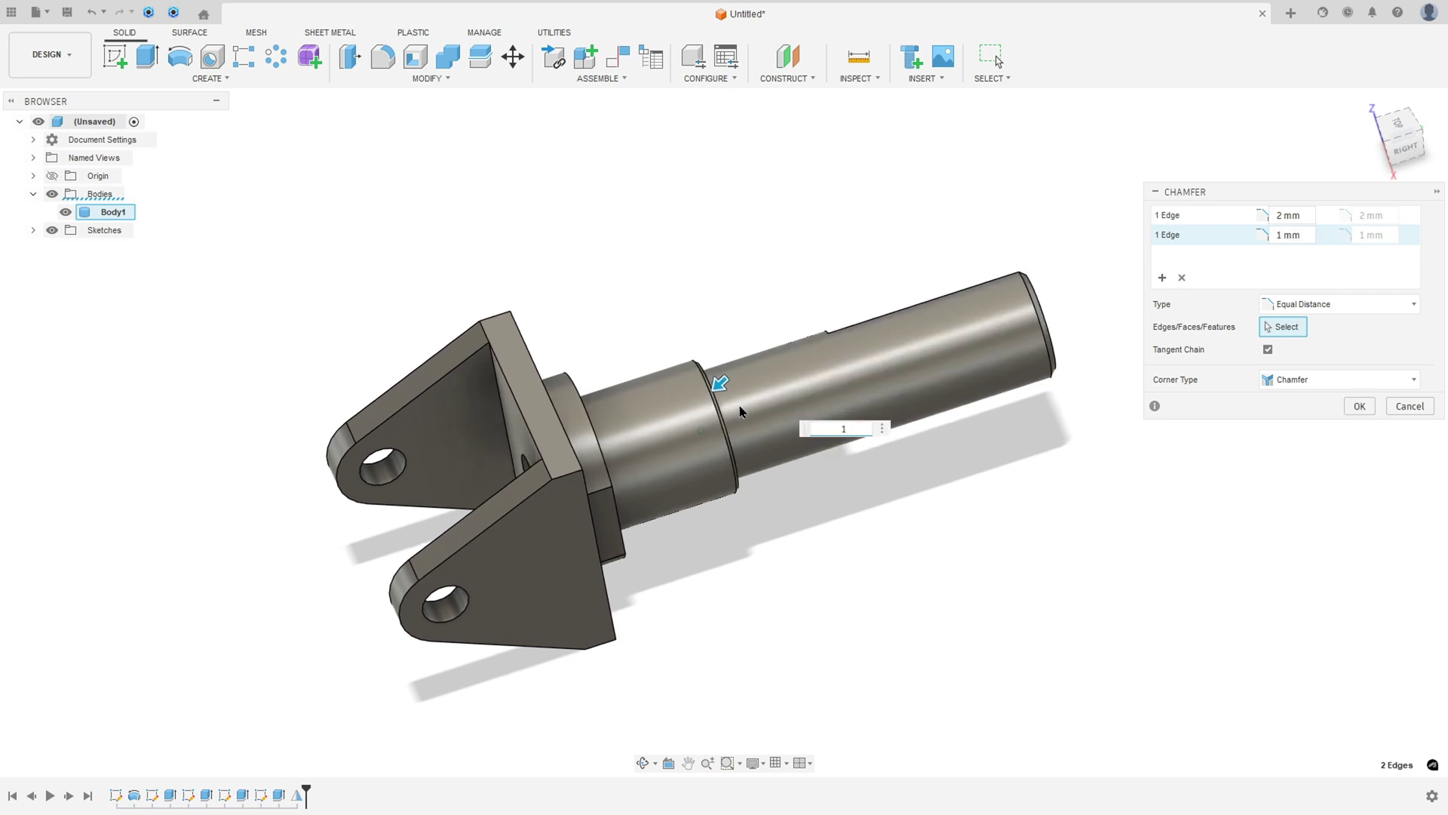
# Chamfer the four collar edges 2 mm, then colour the part red with gold holes
pyautogui.click(1162, 281)
pyautogui.keyDown('shift'); pyautogui.moveTo(815, 412); pyautogui.dragTo(646, 410, button='middle'); pyautogui.keyUp('shift')
pyautogui.click(596, 391)
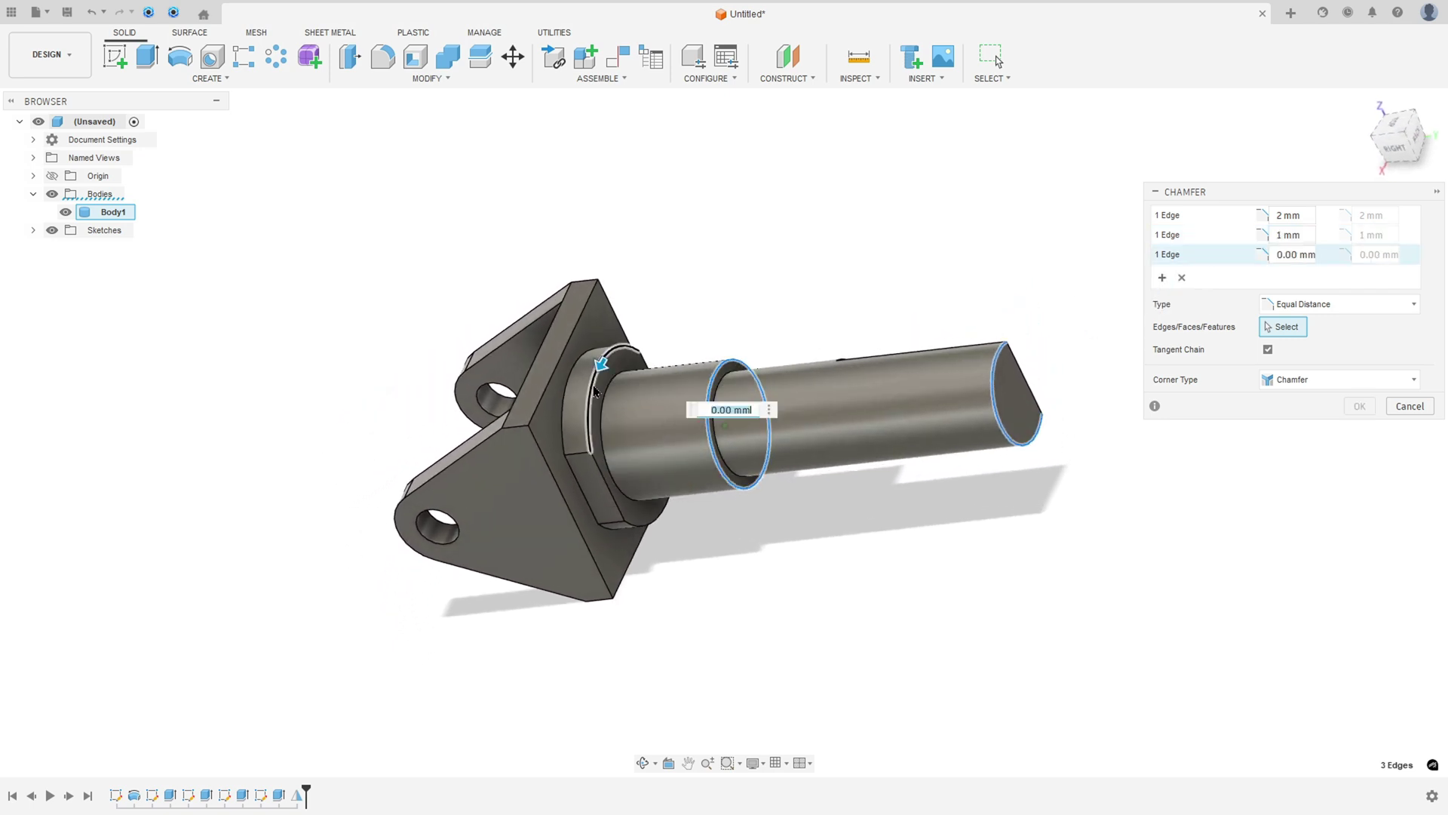
pyautogui.click(601, 472)
pyautogui.keyDown('shift'); pyautogui.moveTo(724, 482); pyautogui.dragTo(663, 528, button='middle'); pyautogui.keyUp('shift')
pyautogui.click(664, 532)
pyautogui.keyDown('shift'); pyautogui.moveTo(905, 468); pyautogui.dragTo(1080, 449, button='middle'); pyautogui.keyUp('shift')
pyautogui.click(771, 457)
pyautogui.write('2')
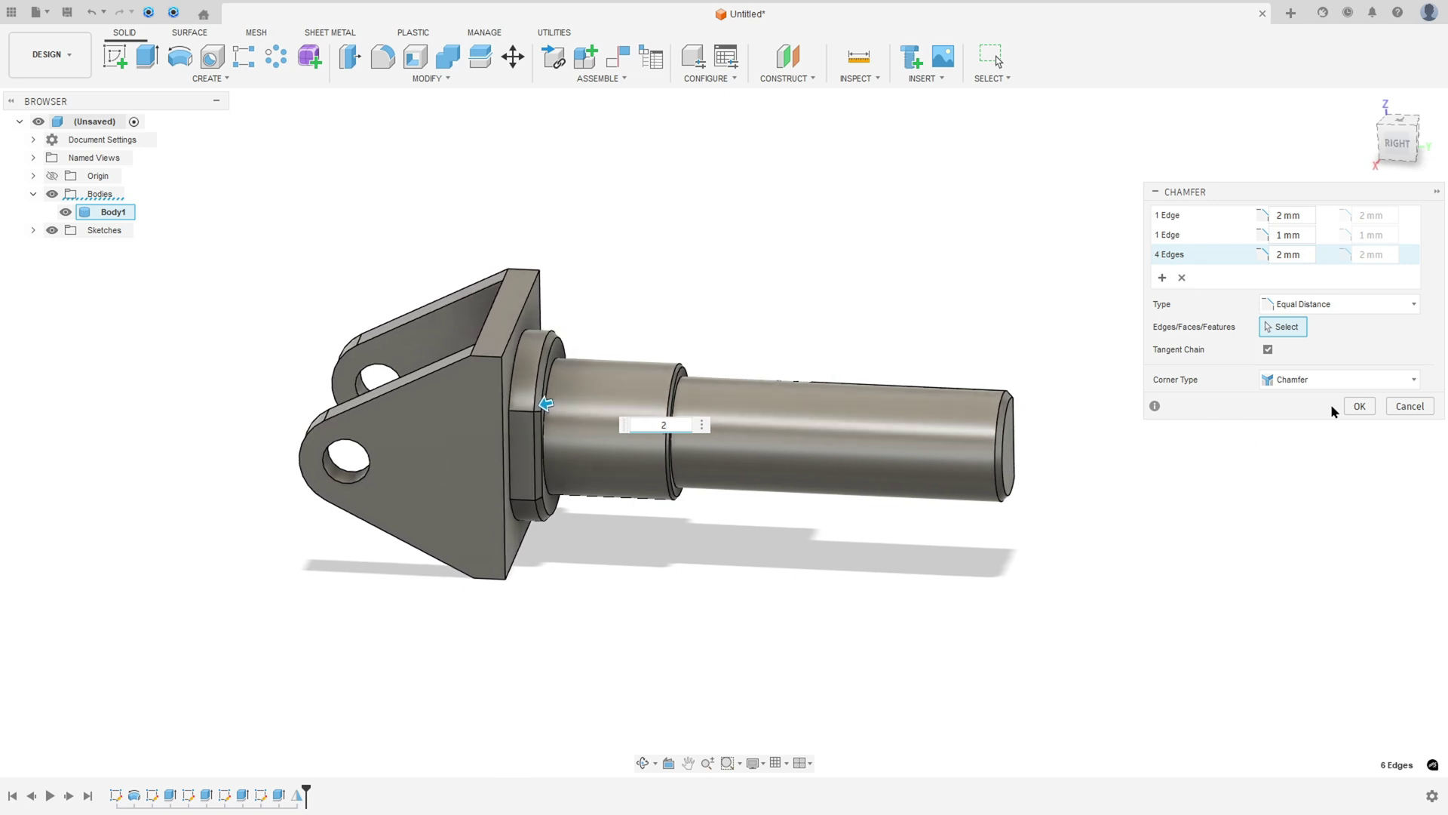
pyautogui.click(1357, 408)
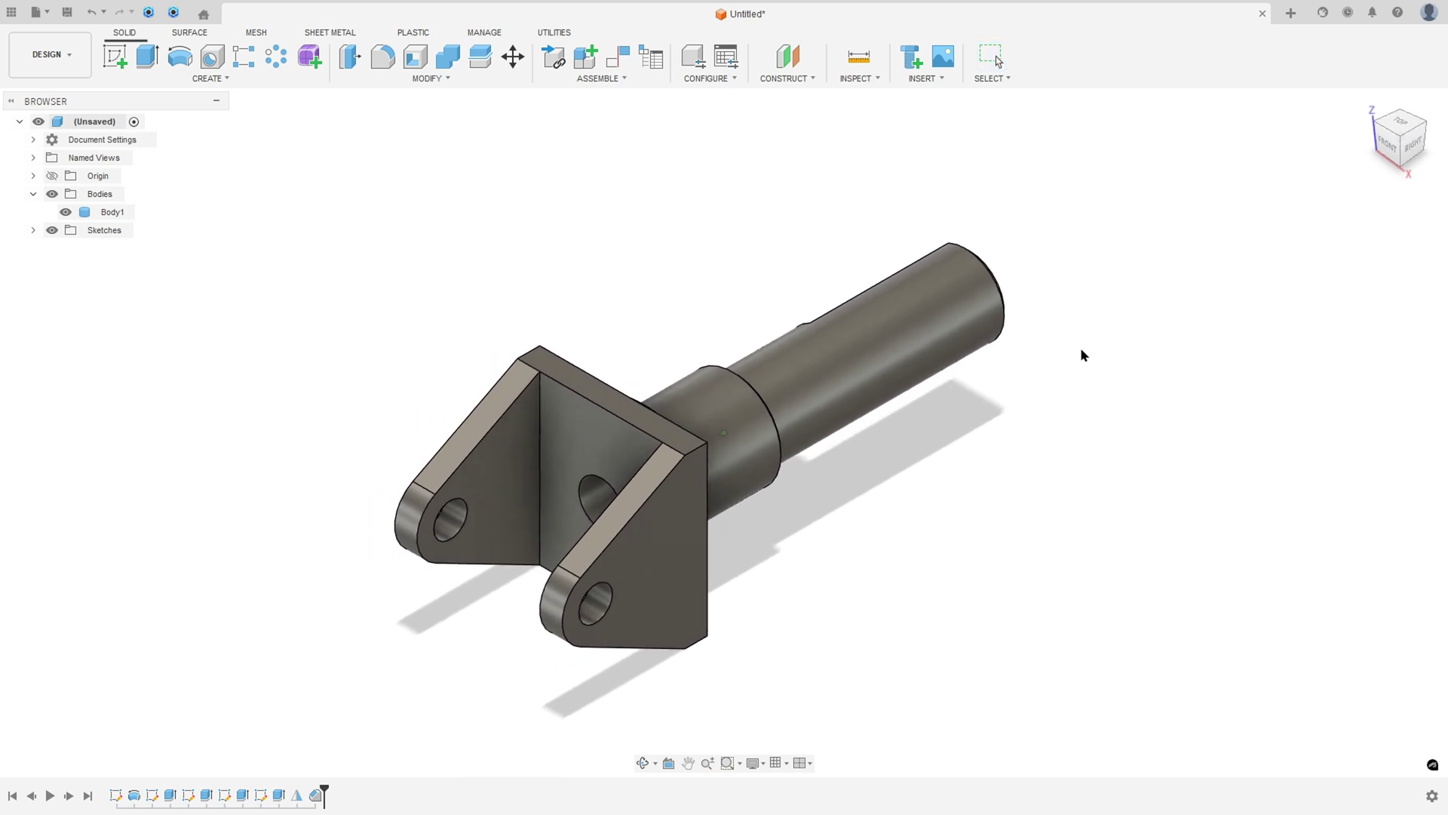
pyautogui.press('a')
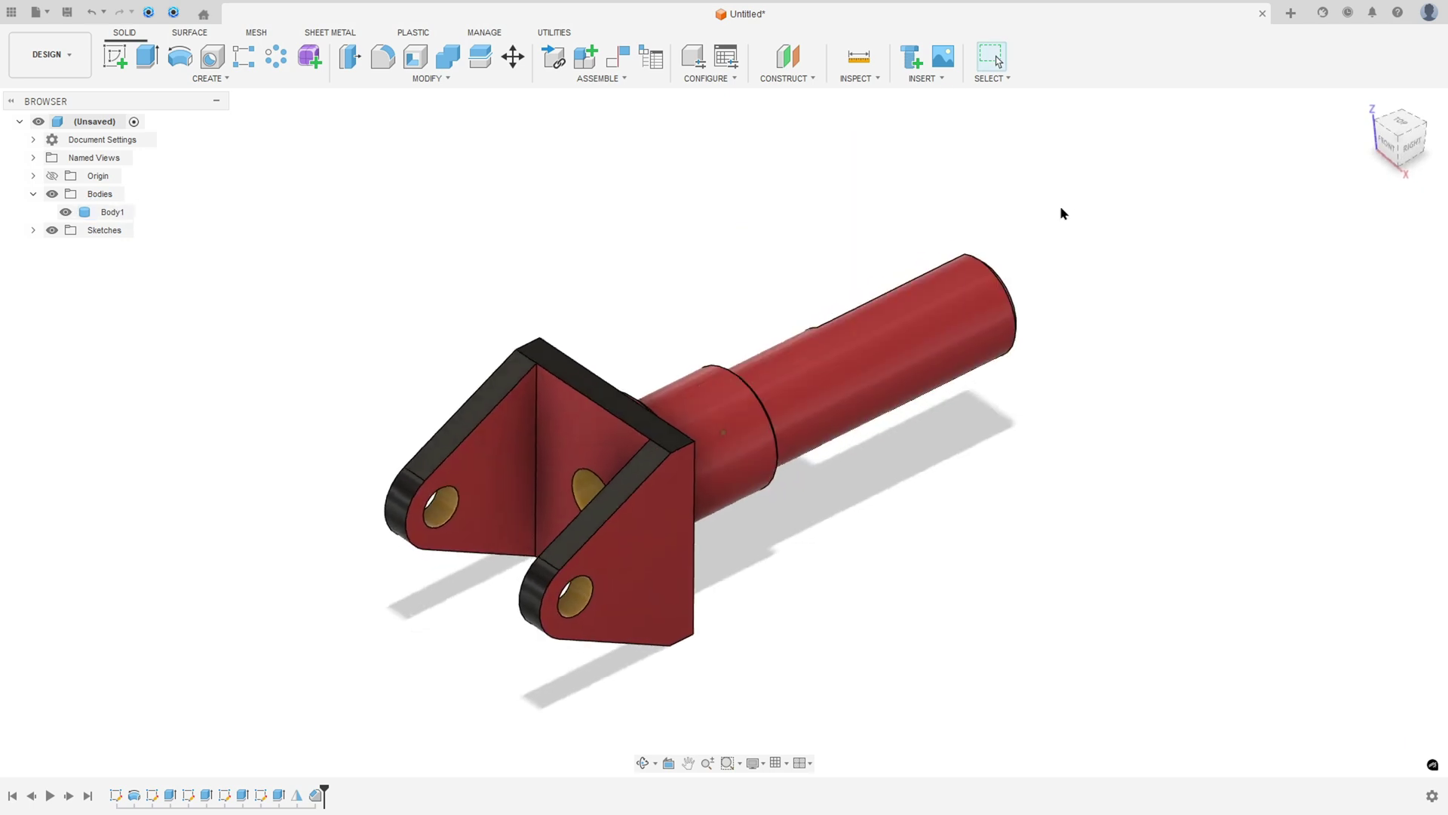